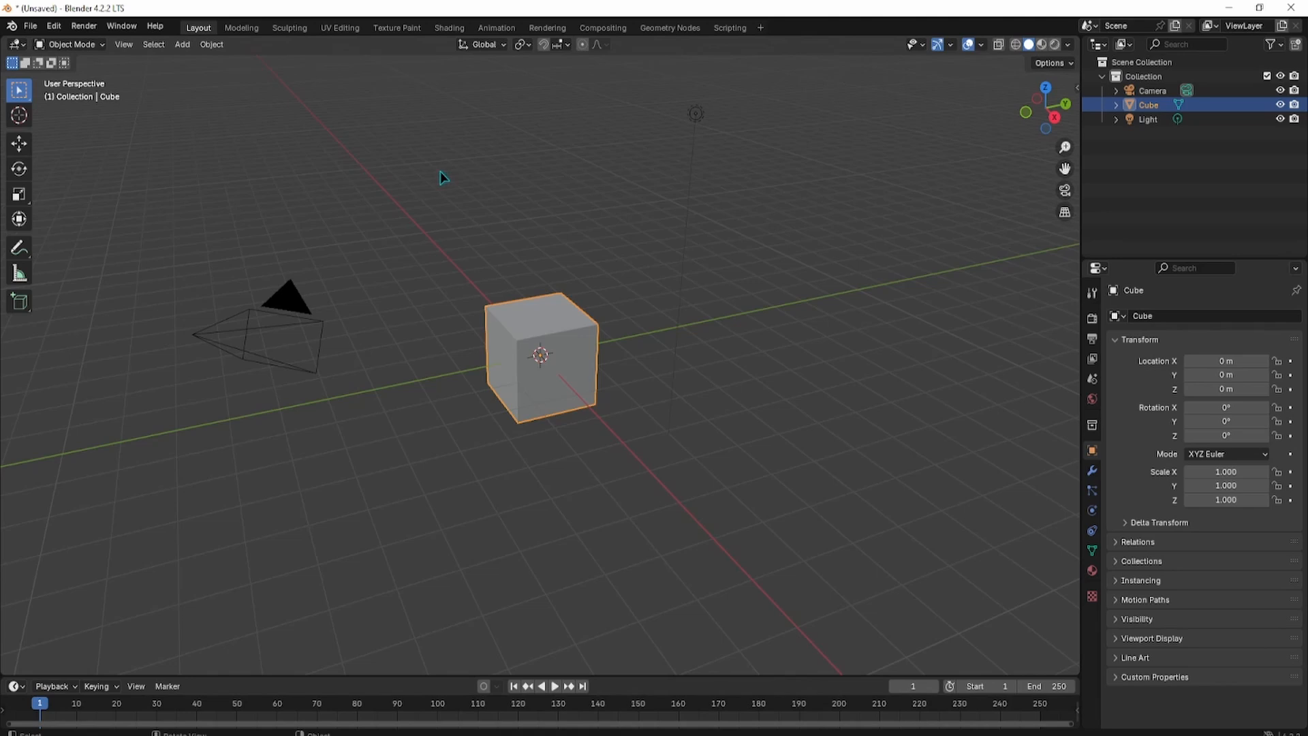
# Open the Preferences window and move it toward the middle of the 3D viewport
pyautogui.click(59, 27)
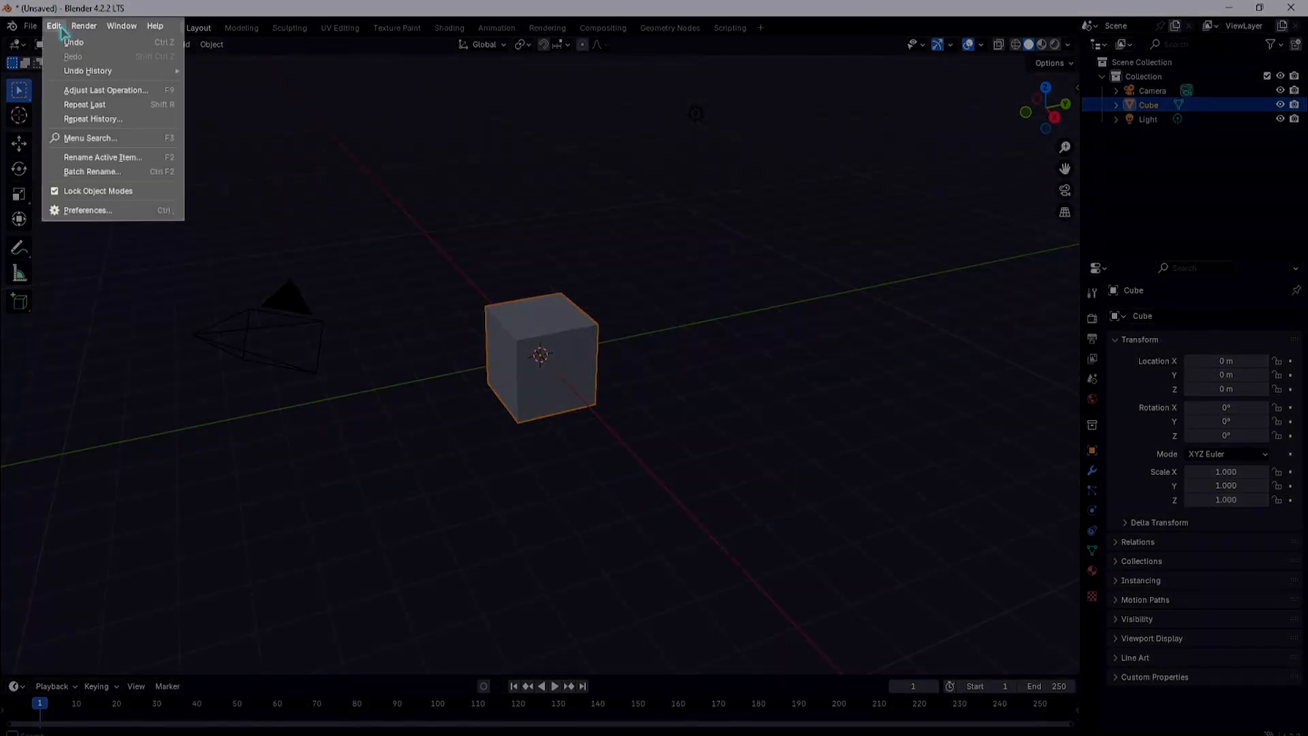
pyautogui.click(109, 216)
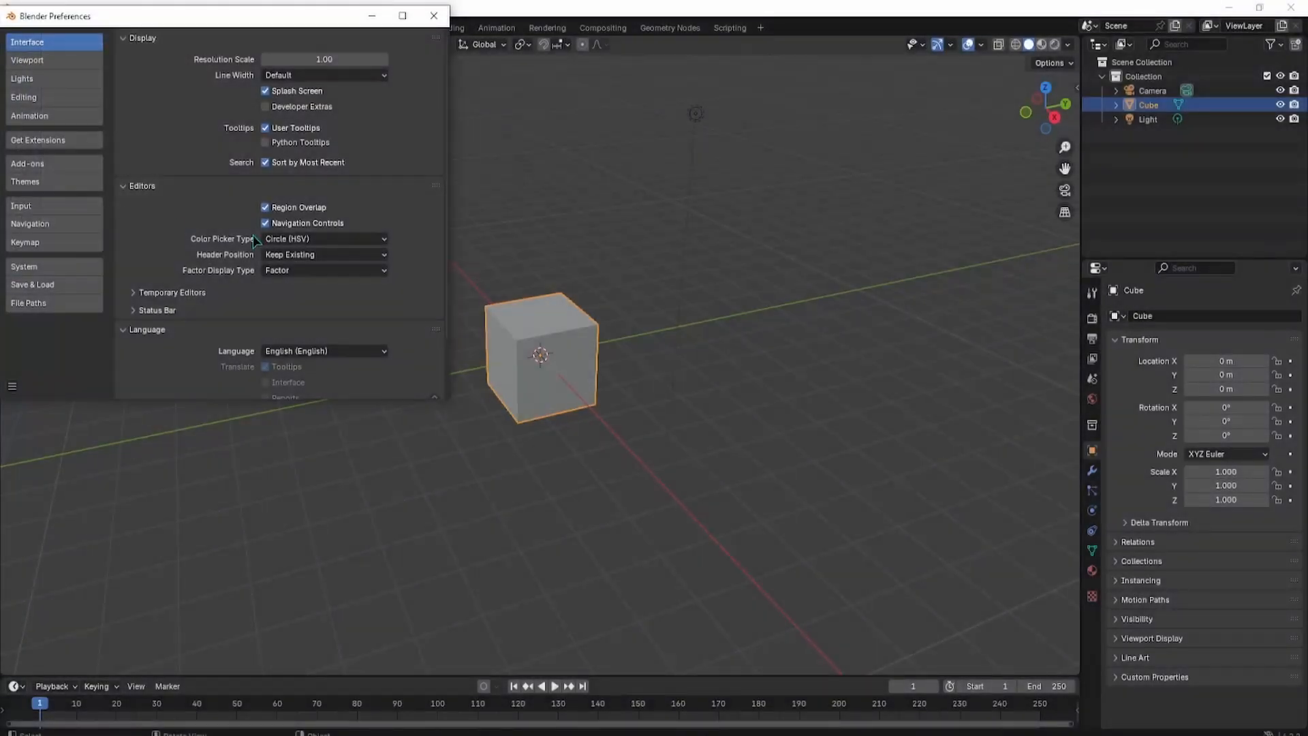
pyautogui.click(255, 25)
pyautogui.moveTo(255, 26); pyautogui.dragTo(532, 93)
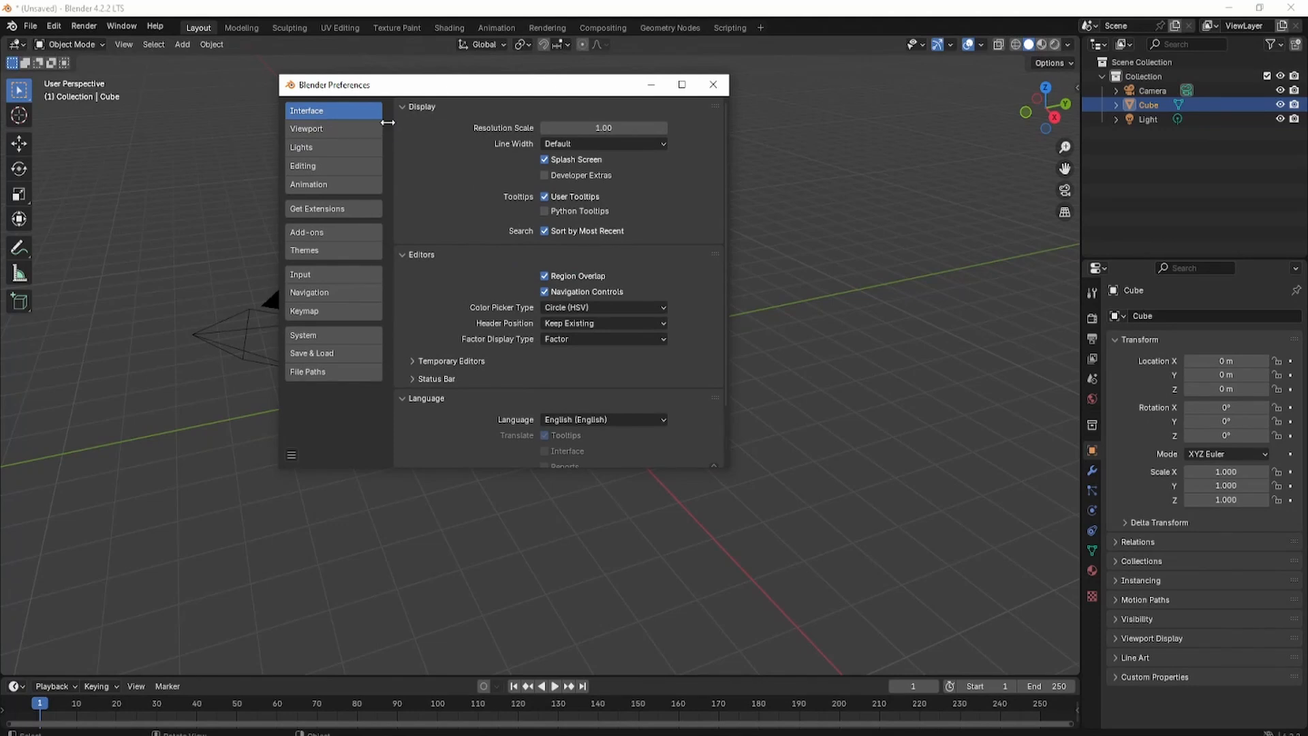
# Review the Interface preferences, including the language choices and the options for saving or resetting preferences
pyautogui.scroll(-3, 560, 203)
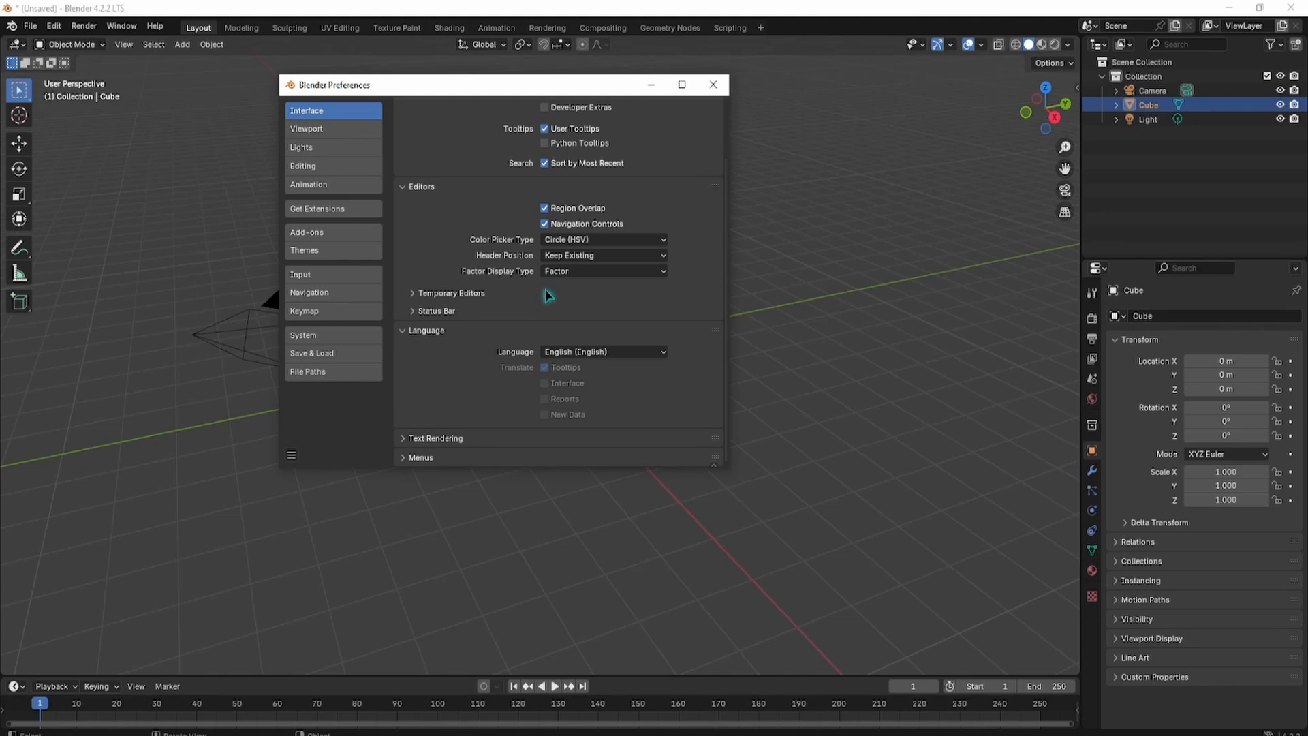
pyautogui.click(565, 353)
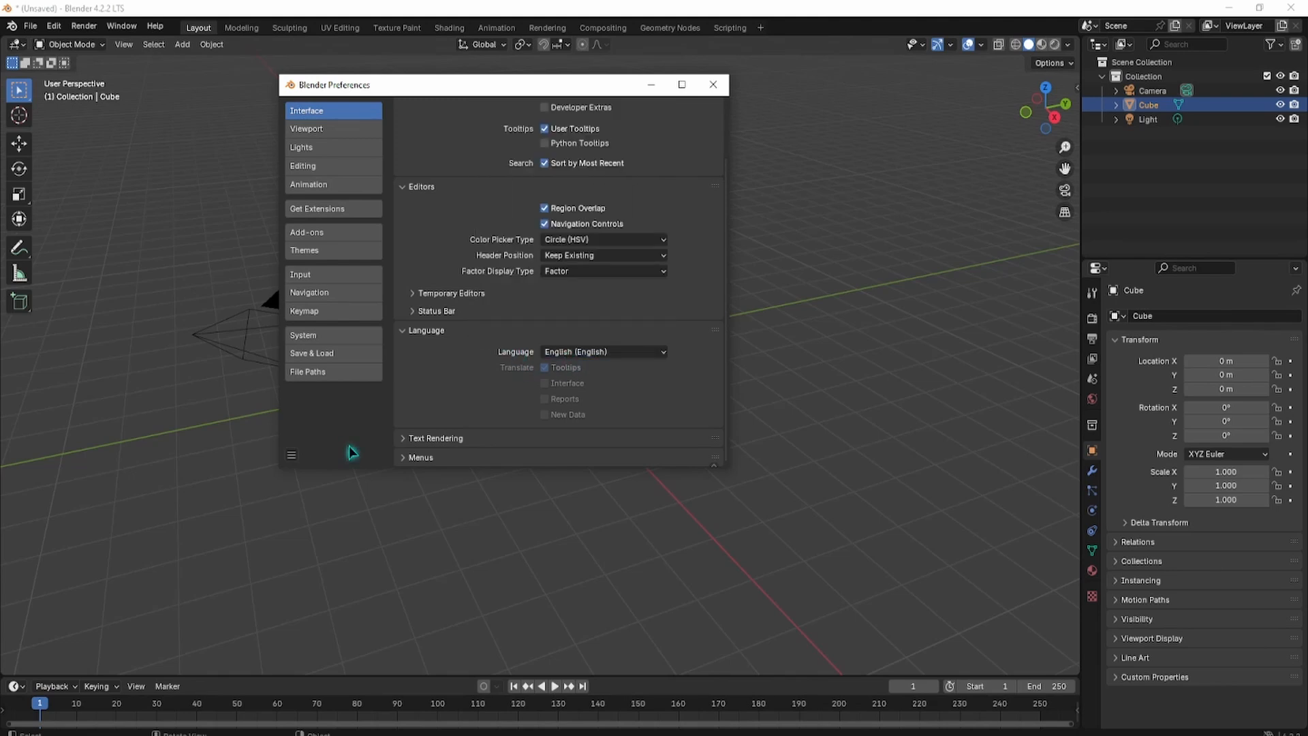
pyautogui.click(293, 454)
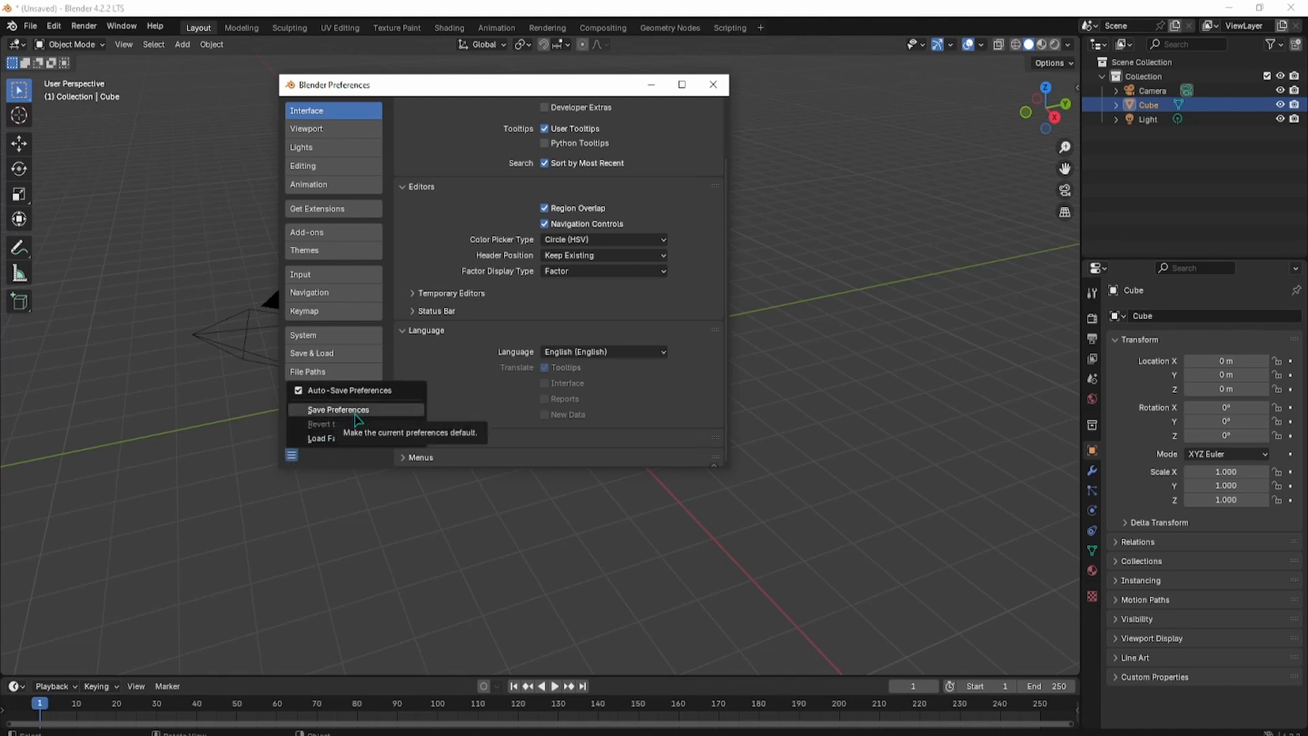
pyautogui.click(325, 460)
pyautogui.scroll(3, 558, 268)
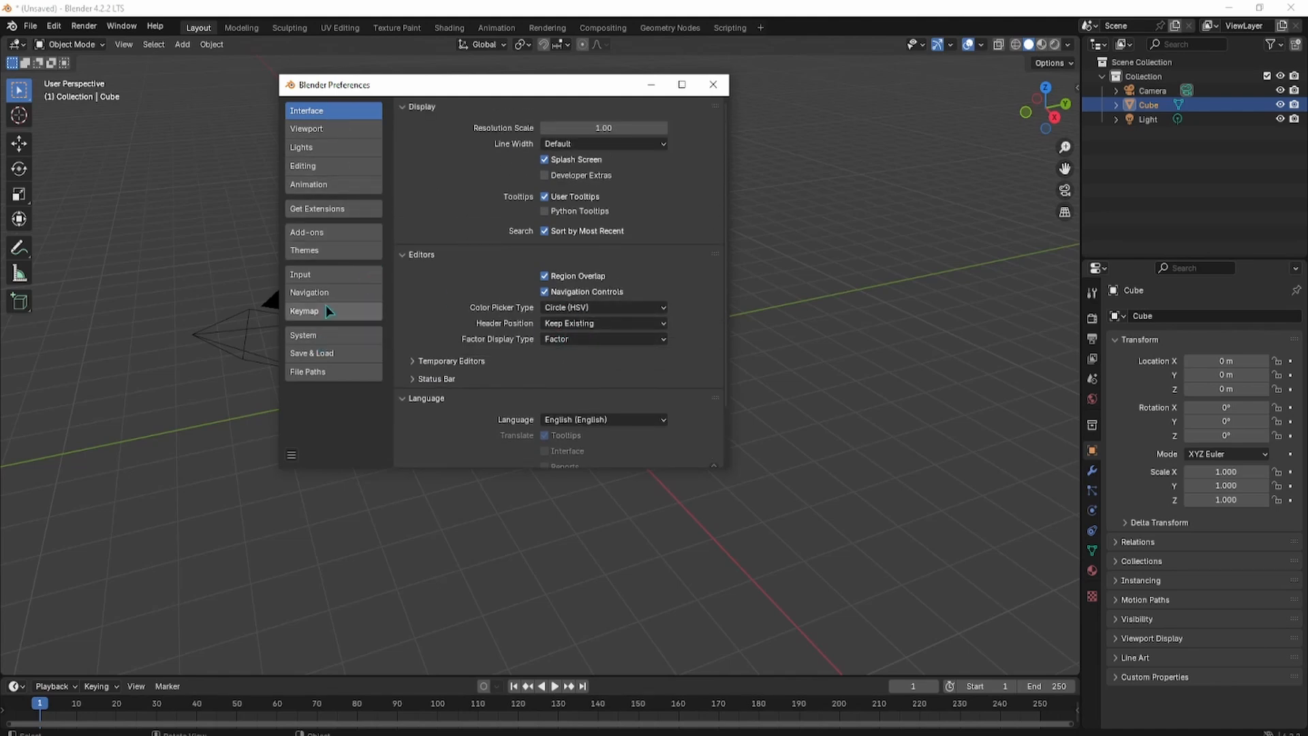
# Save the preferences from the Input section and close the Preferences window
pyautogui.click(340, 273)
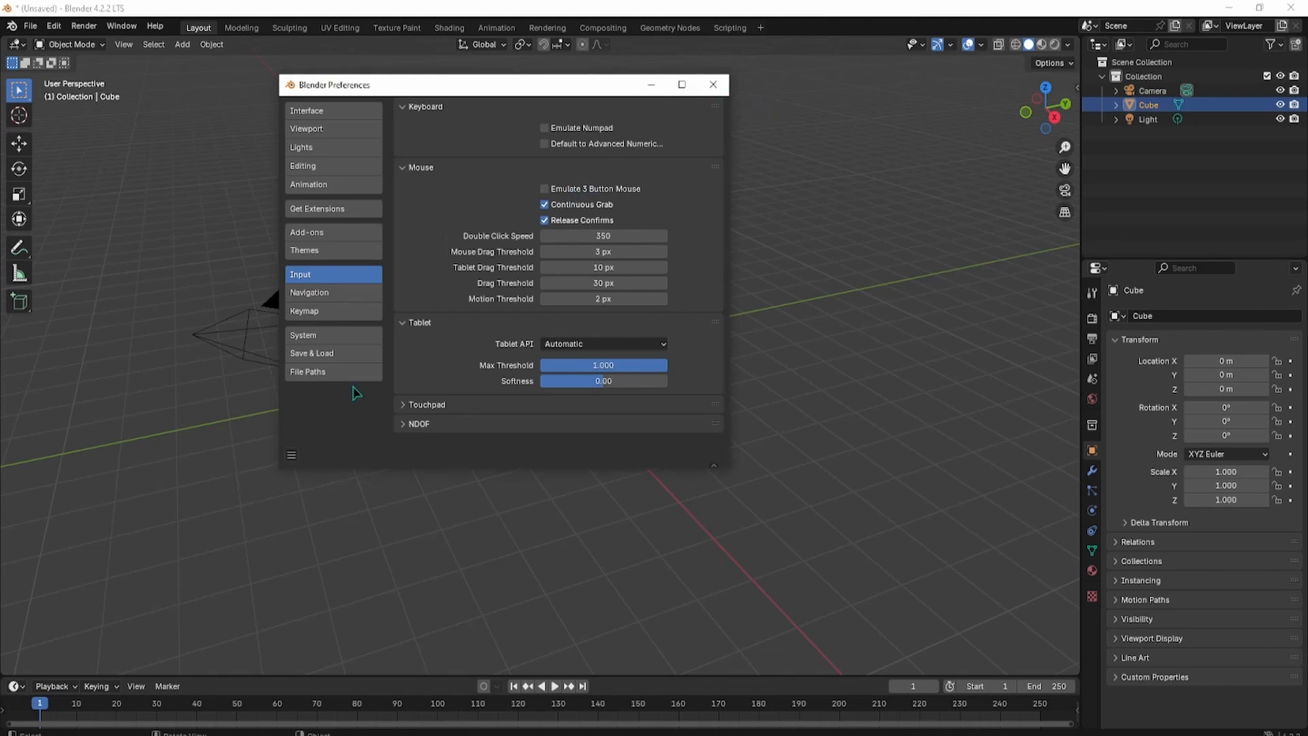
pyautogui.click(291, 457)
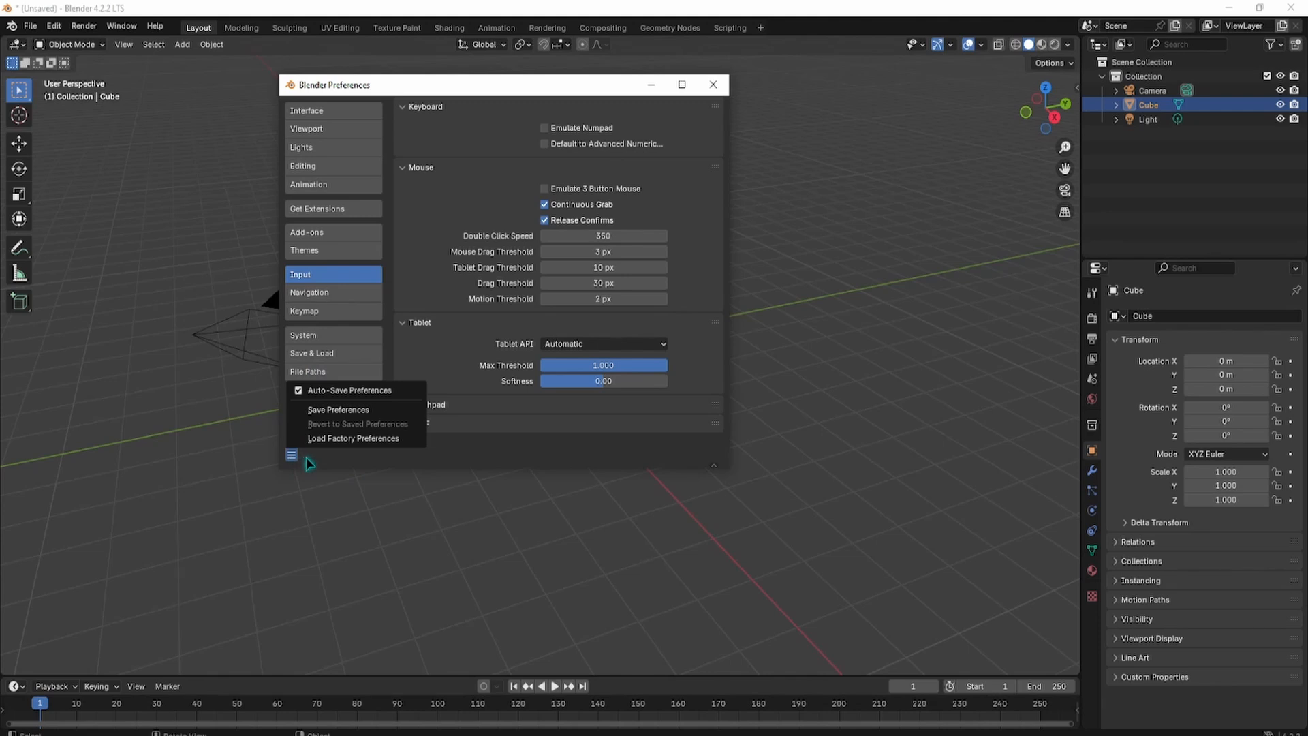
pyautogui.click(310, 463)
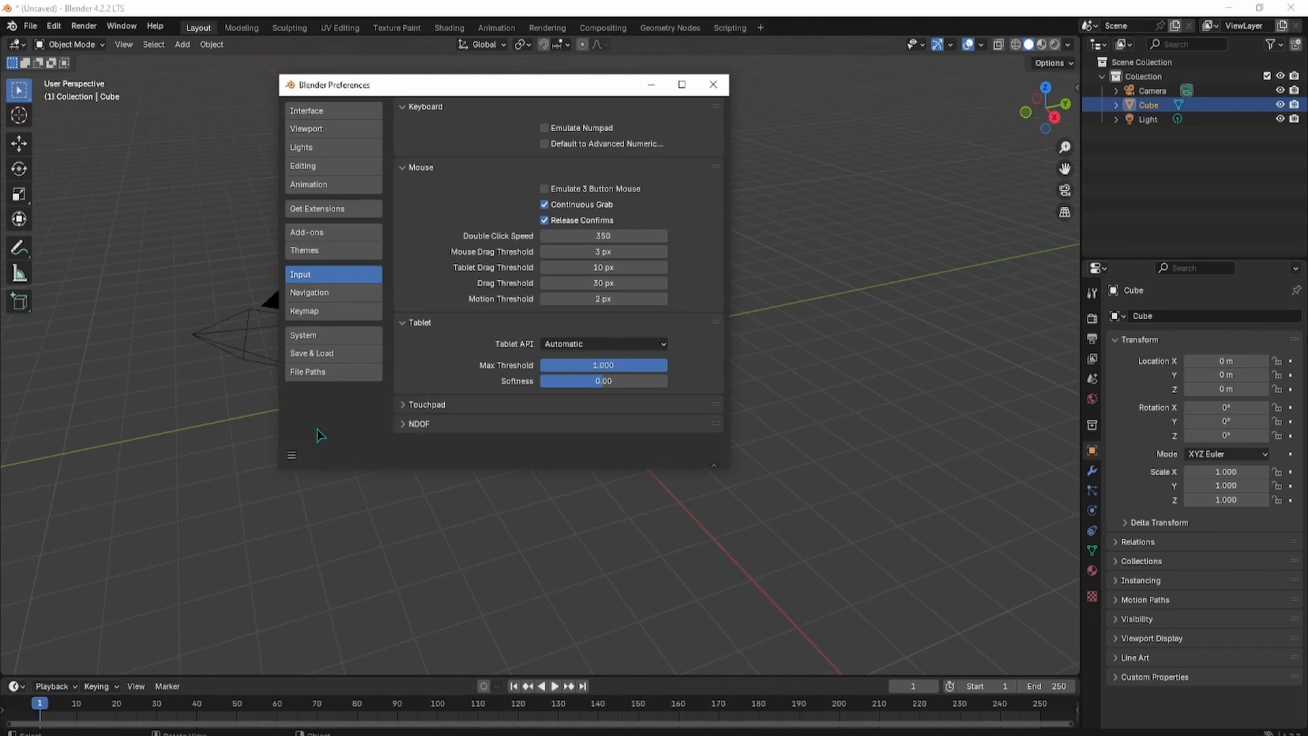
pyautogui.click(291, 455)
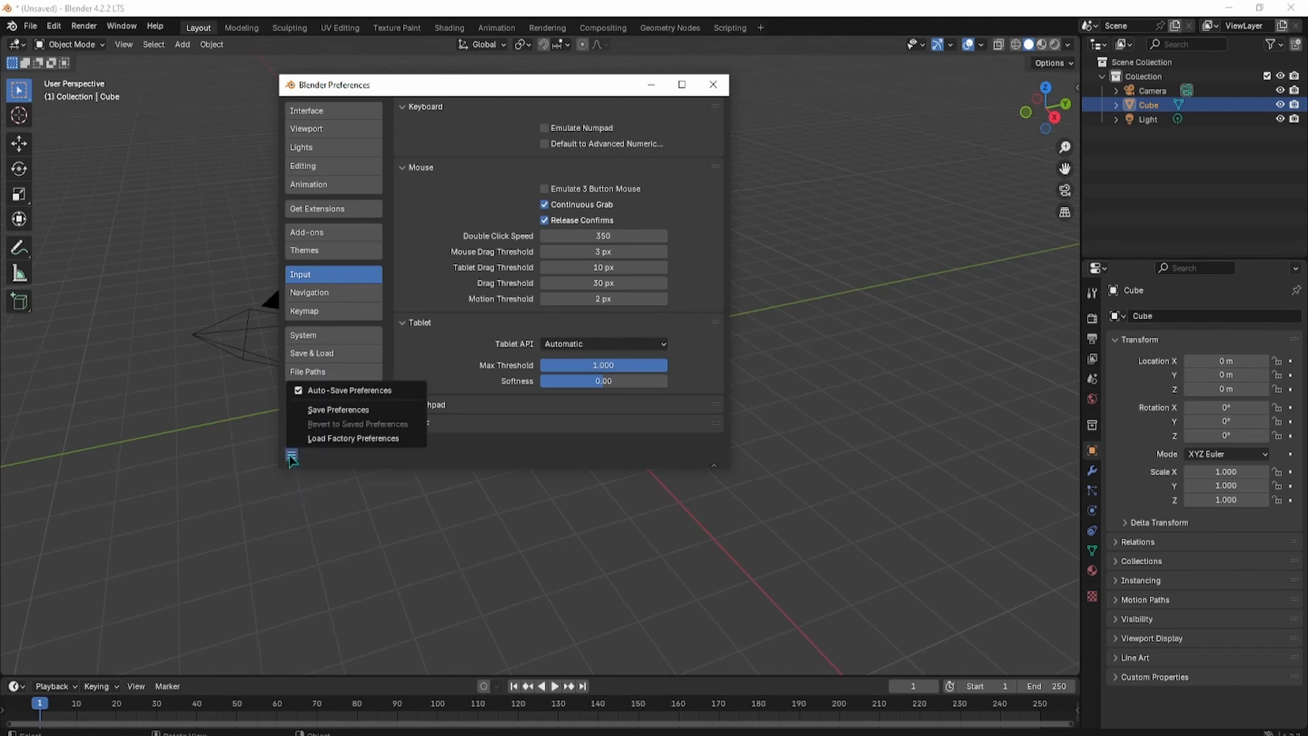
pyautogui.click(349, 410)
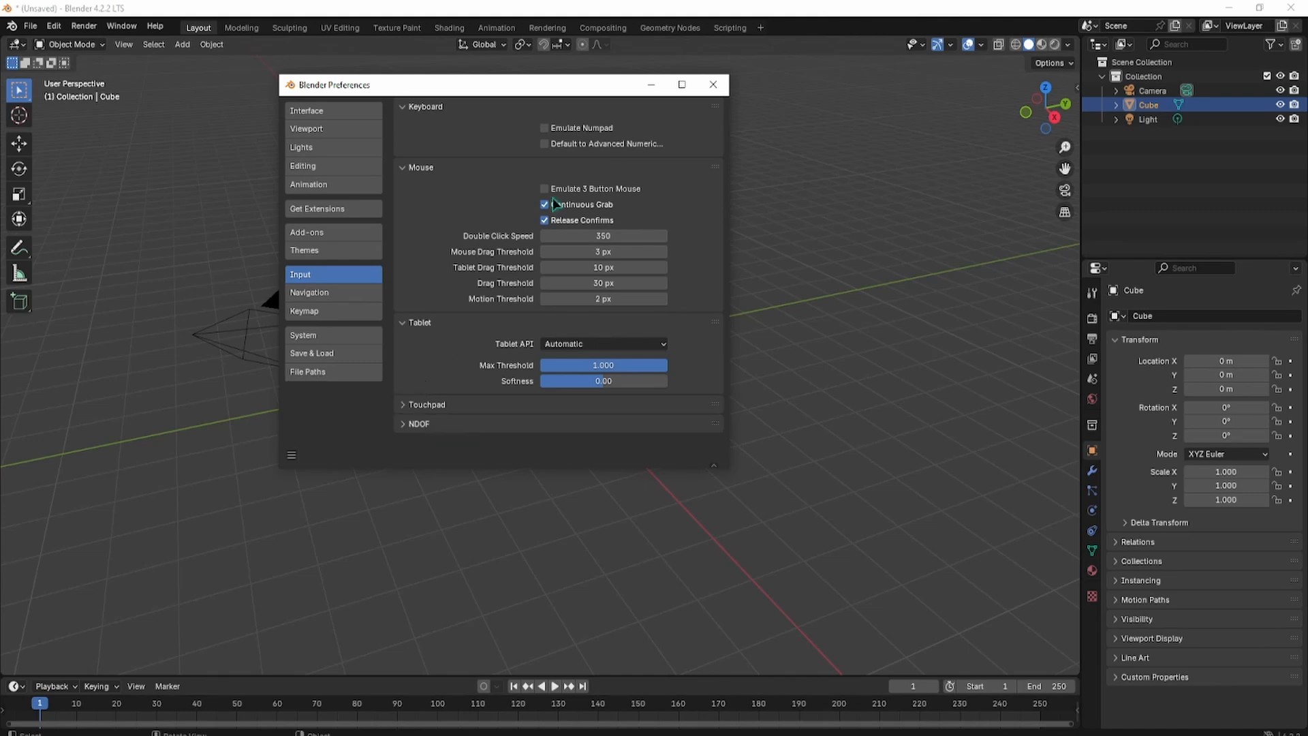
pyautogui.click(714, 86)
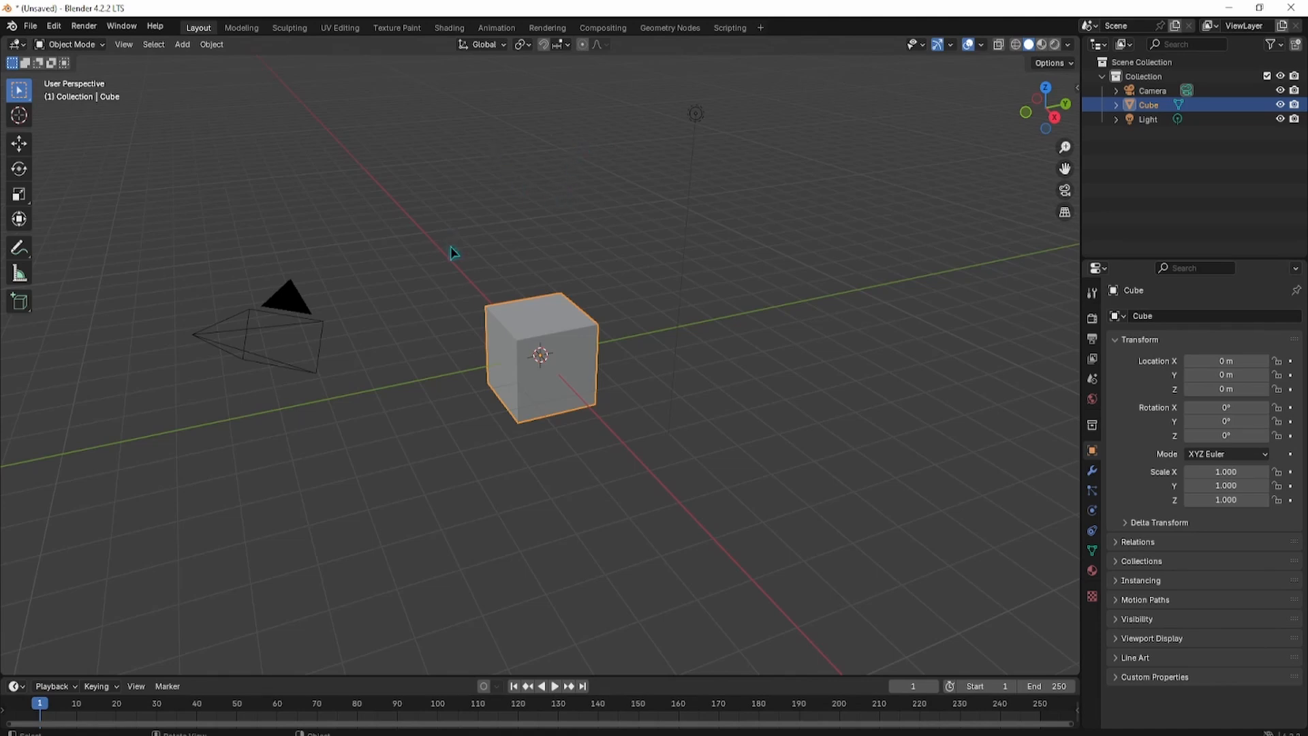
# Orbit, pan and zoom the viewport to examine the default cube from several angles
pyautogui.moveTo(451, 253); pyautogui.dragTo(417, 236, button='middle')
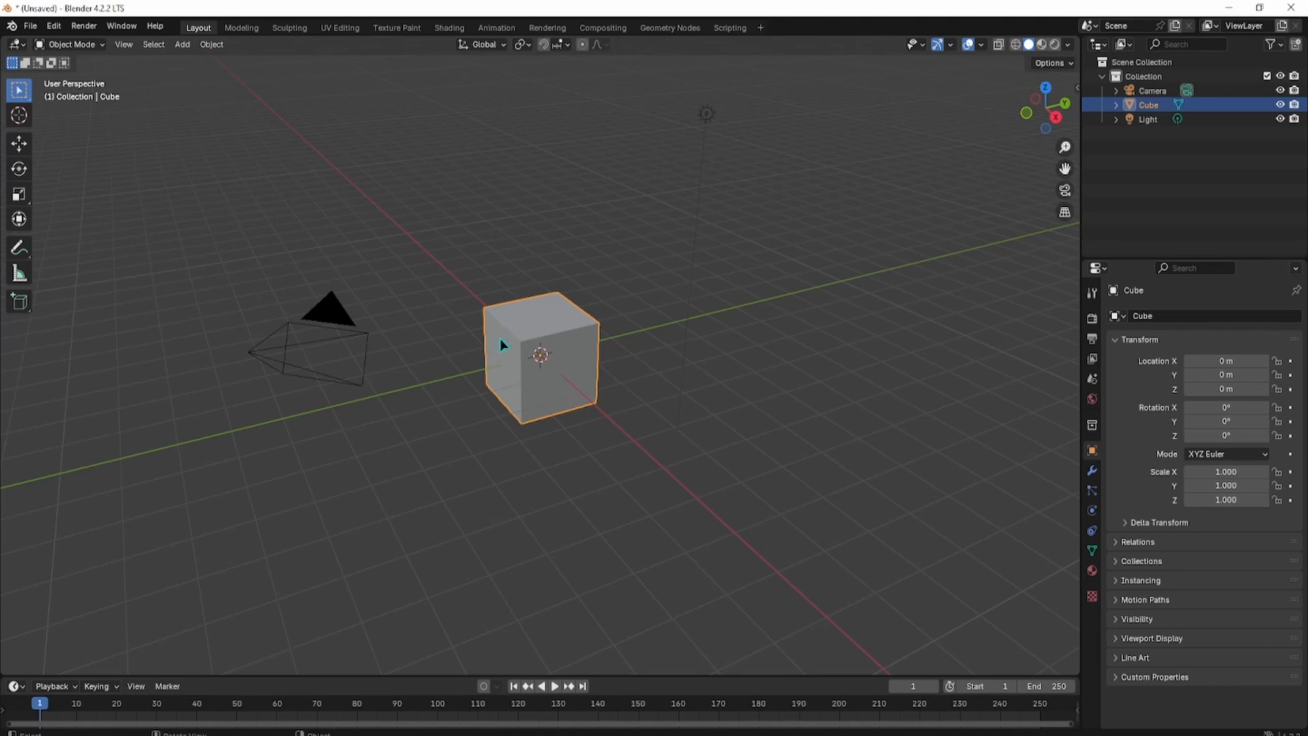
pyautogui.moveTo(500, 338); pyautogui.dragTo(500, 338, button='middle')
pyautogui.moveTo(500, 338); pyautogui.dragTo(484, 251, button='middle')
pyautogui.moveTo(482, 184); pyautogui.dragTo(659, 297, button='middle')
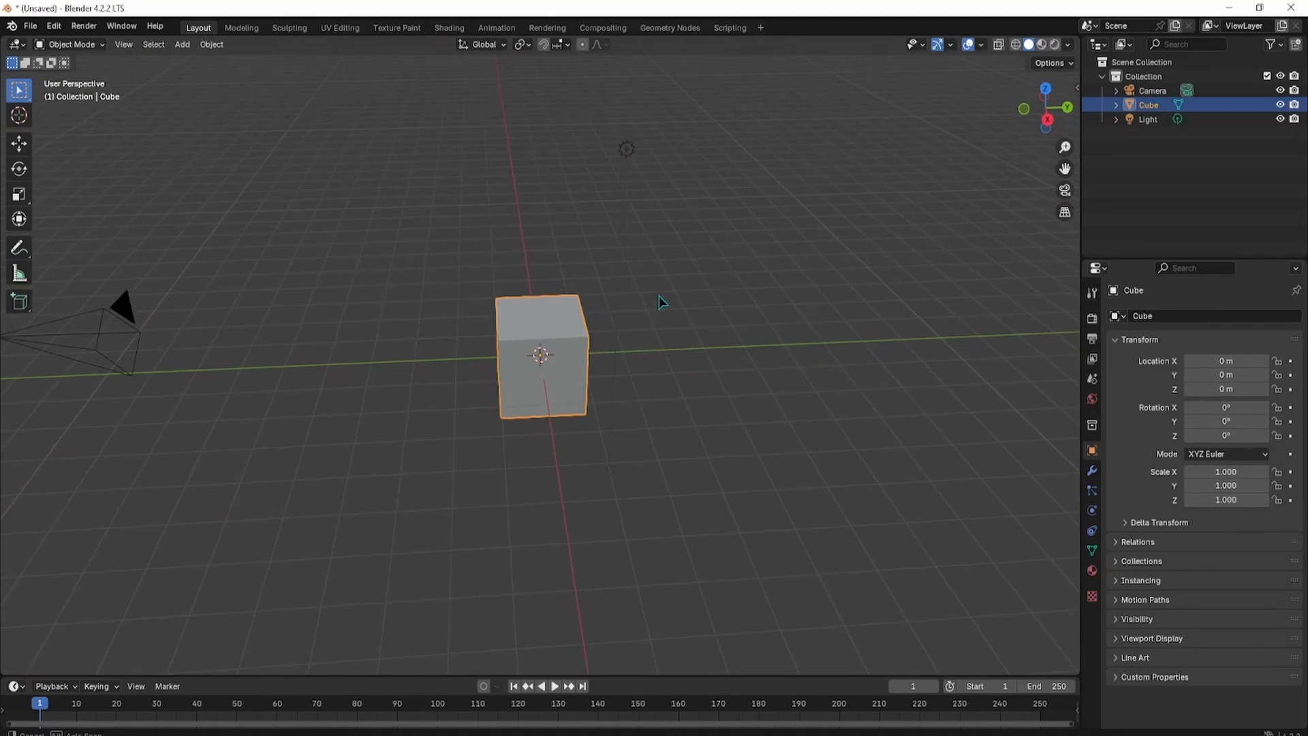
pyautogui.moveTo(476, 286); pyautogui.dragTo(553, 297, button='middle')
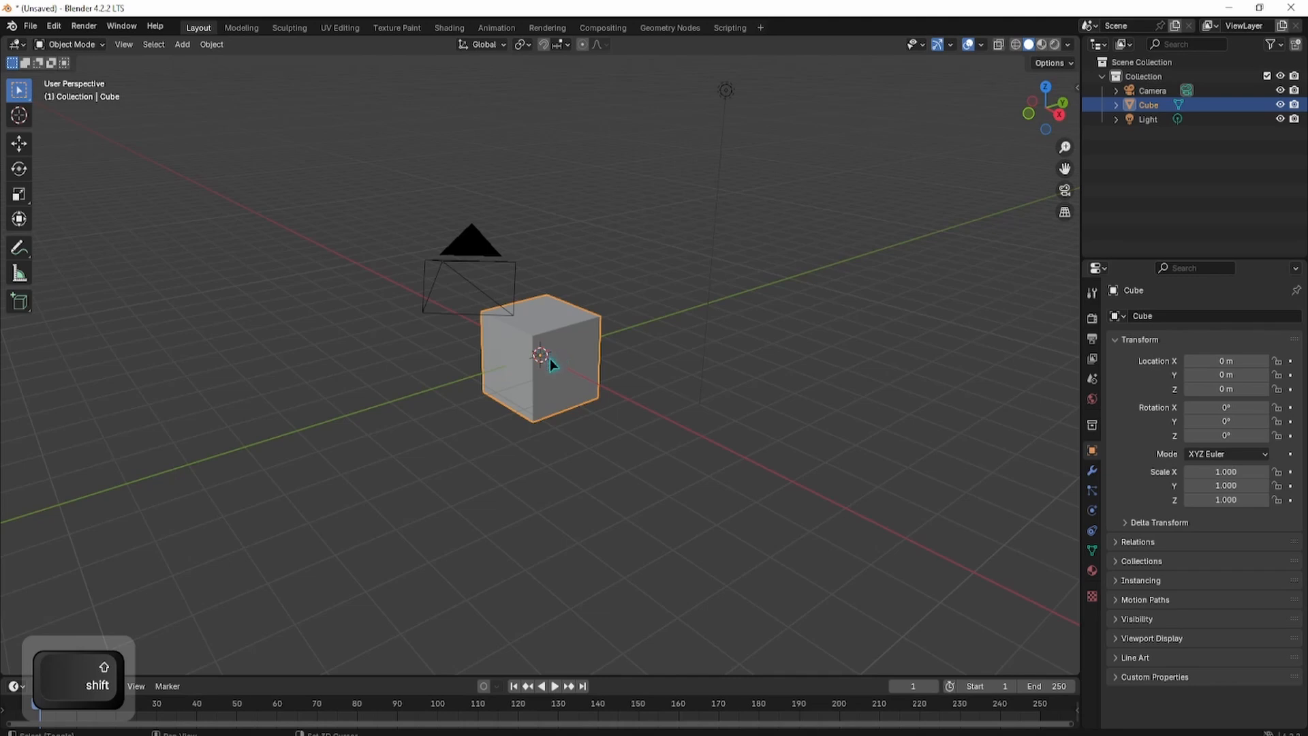
pyautogui.keyDown('shift'); pyautogui.moveTo(549, 358); pyautogui.dragTo(552, 358, button='middle'); pyautogui.keyUp('shift')
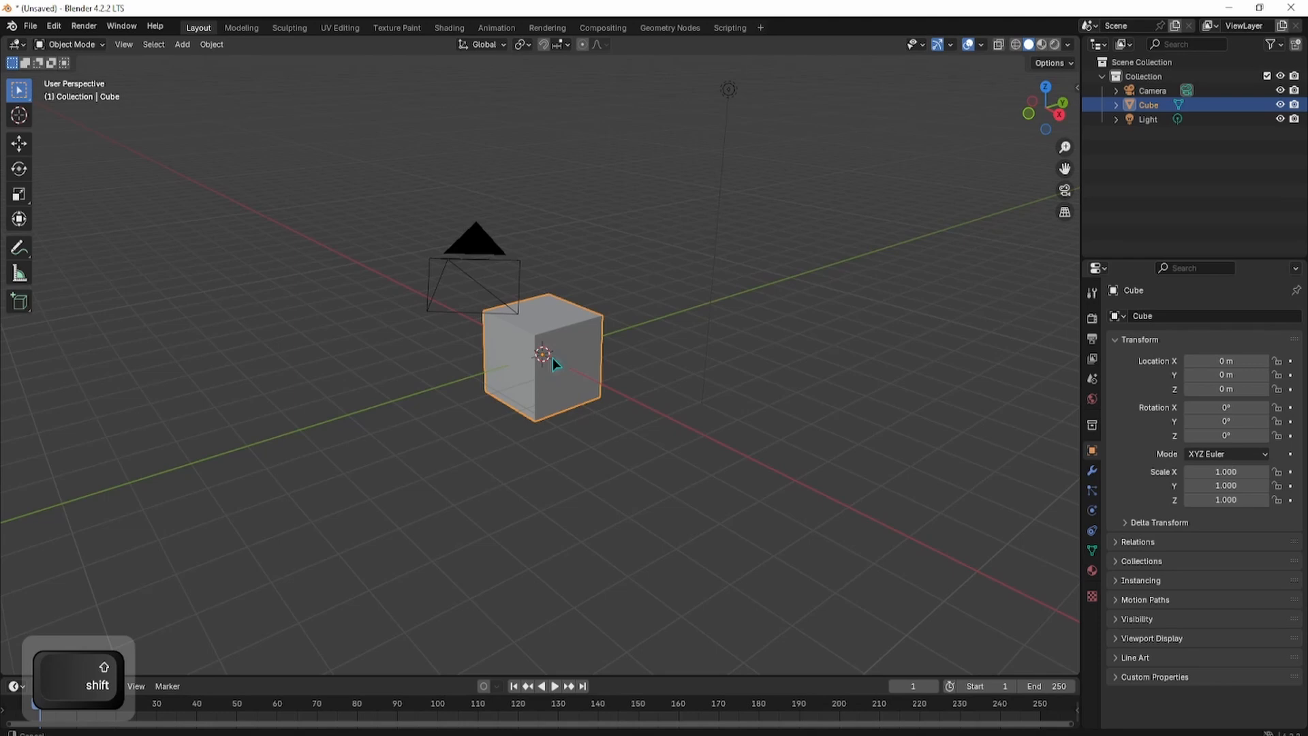
pyautogui.keyDown('shift'); pyautogui.moveTo(553, 358); pyautogui.dragTo(540, 404, button='middle'); pyautogui.keyUp('shift')
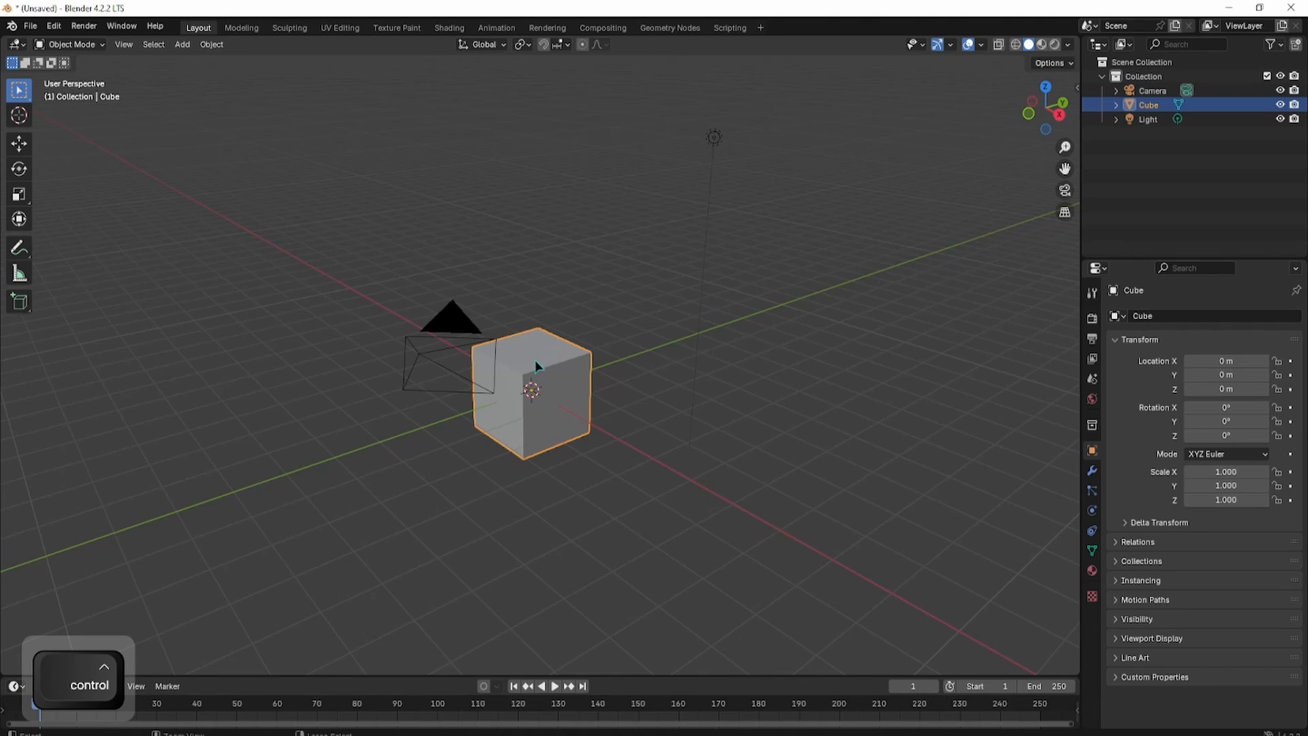
pyautogui.moveTo(533, 359)
pyautogui.keyDown('ctrl'); pyautogui.mouseDown(button='middle')
pyautogui.moveTo(537, 369)
pyautogui.moveTo(525, 335)
pyautogui.moveTo(540, 552)
pyautogui.moveTo(540, 450)
pyautogui.moveTo(546, 478)
pyautogui.moveTo(525, 447)
pyautogui.moveTo(440, 429)
pyautogui.moveTo(701, 429)
pyautogui.moveTo(549, 443)
pyautogui.moveTo(472, 429)
pyautogui.moveTo(878, 447)
pyautogui.moveTo(590, 387)
pyautogui.moveTo(543, 452)
pyautogui.moveTo(533, 617)
pyautogui.moveTo(562, 417)
pyautogui.moveTo(543, 188)
pyautogui.moveTo(550, 431)
pyautogui.moveTo(543, 284)
pyautogui.moveTo(525, 343)
pyautogui.moveTo(633, 358)
pyautogui.moveTo(477, 369)
pyautogui.moveTo(534, 310)
pyautogui.moveTo(456, 407)
pyautogui.moveTo(633, 381)
pyautogui.moveTo(383, 373)
pyautogui.moveTo(500, 406)
pyautogui.moveTo(575, 358)
pyautogui.moveTo(549, 263)
pyautogui.moveTo(560, 365)
pyautogui.moveTo(546, 426)
pyautogui.moveTo(546, 333)
pyautogui.moveTo(558, 464)
pyautogui.moveTo(538, 311)
pyautogui.moveTo(505, 375)
pyautogui.moveTo(534, 374)
pyautogui.mouseUp(button='middle'); pyautogui.keyUp('ctrl')
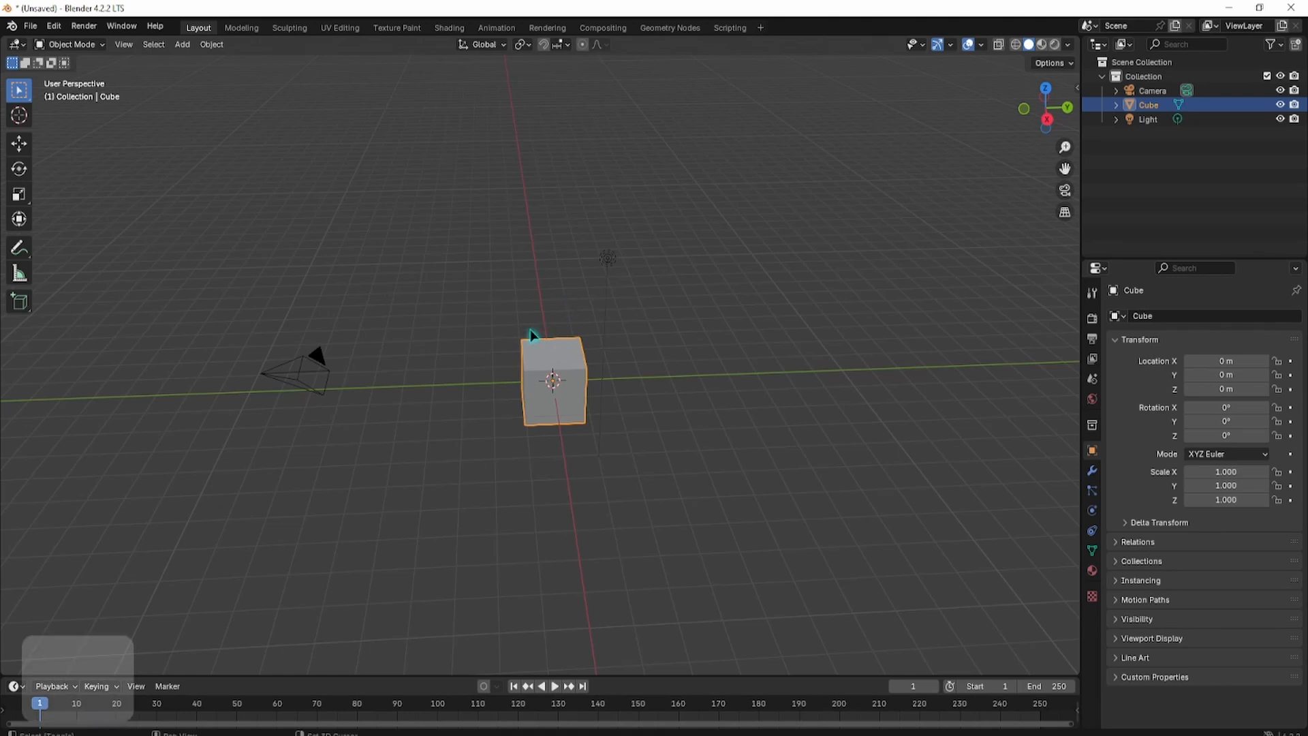
# With the Move tool, shift the cube about 0.008 m along Y and raise it about 0.45 m along Z
pyautogui.hotkey('shift', 'space')
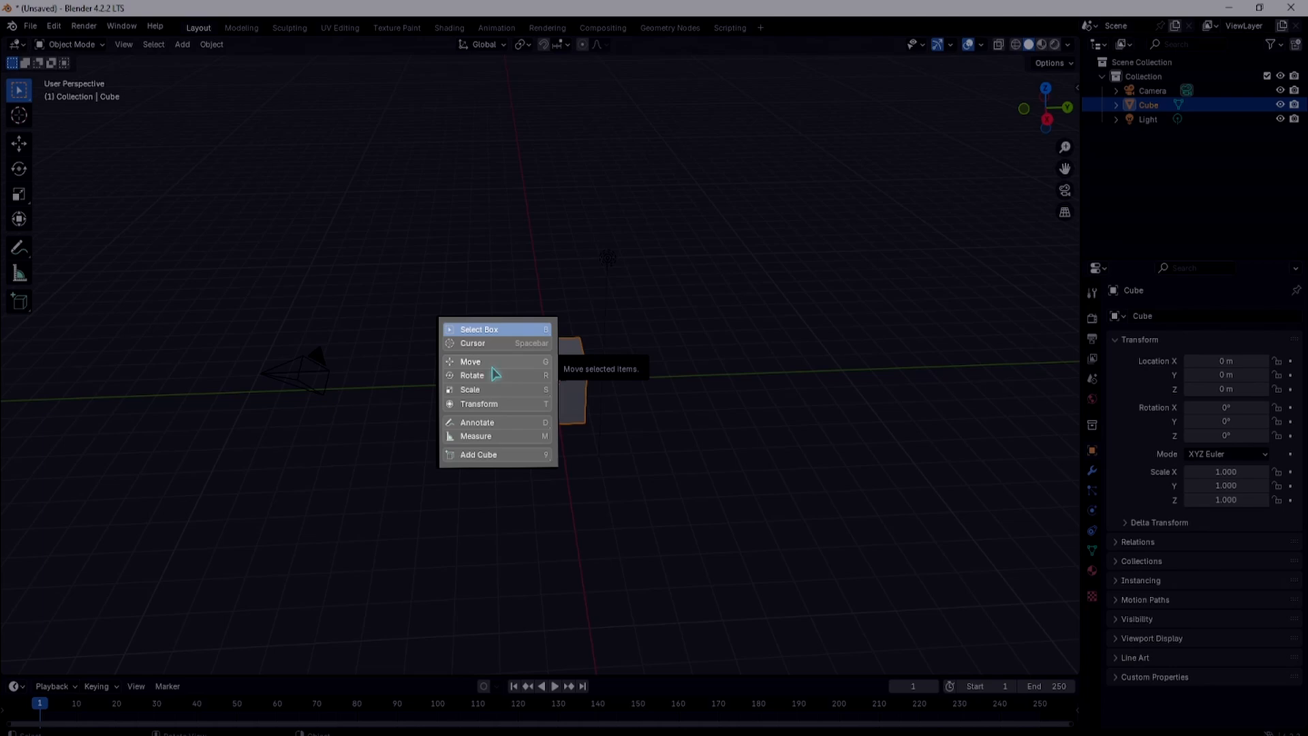
pyautogui.click(483, 363)
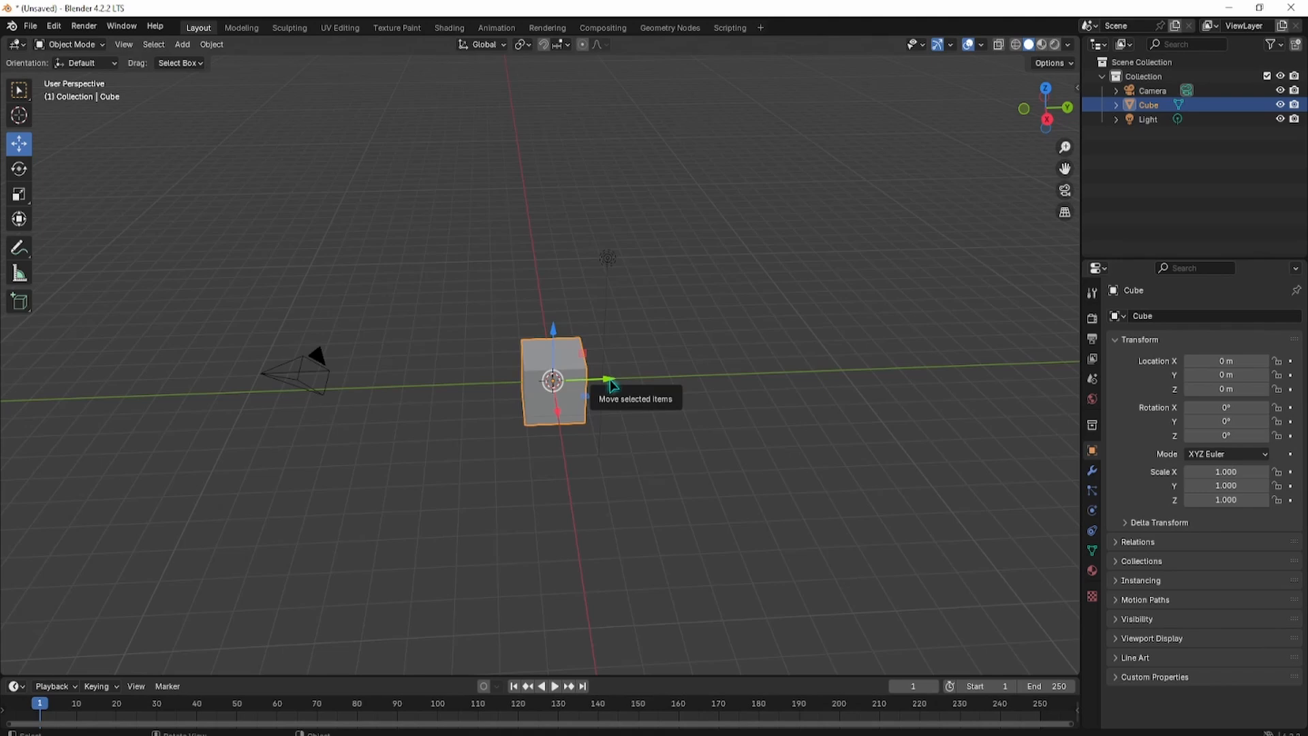
pyautogui.moveTo(611, 385)
pyautogui.mouseDown()
pyautogui.moveTo(470, 379)
pyautogui.moveTo(812, 367)
pyautogui.moveTo(593, 377)
pyautogui.moveTo(625, 365)
pyautogui.moveTo(490, 357)
pyautogui.moveTo(763, 357)
pyautogui.moveTo(701, 380)
pyautogui.moveTo(607, 377)
pyautogui.mouseUp()
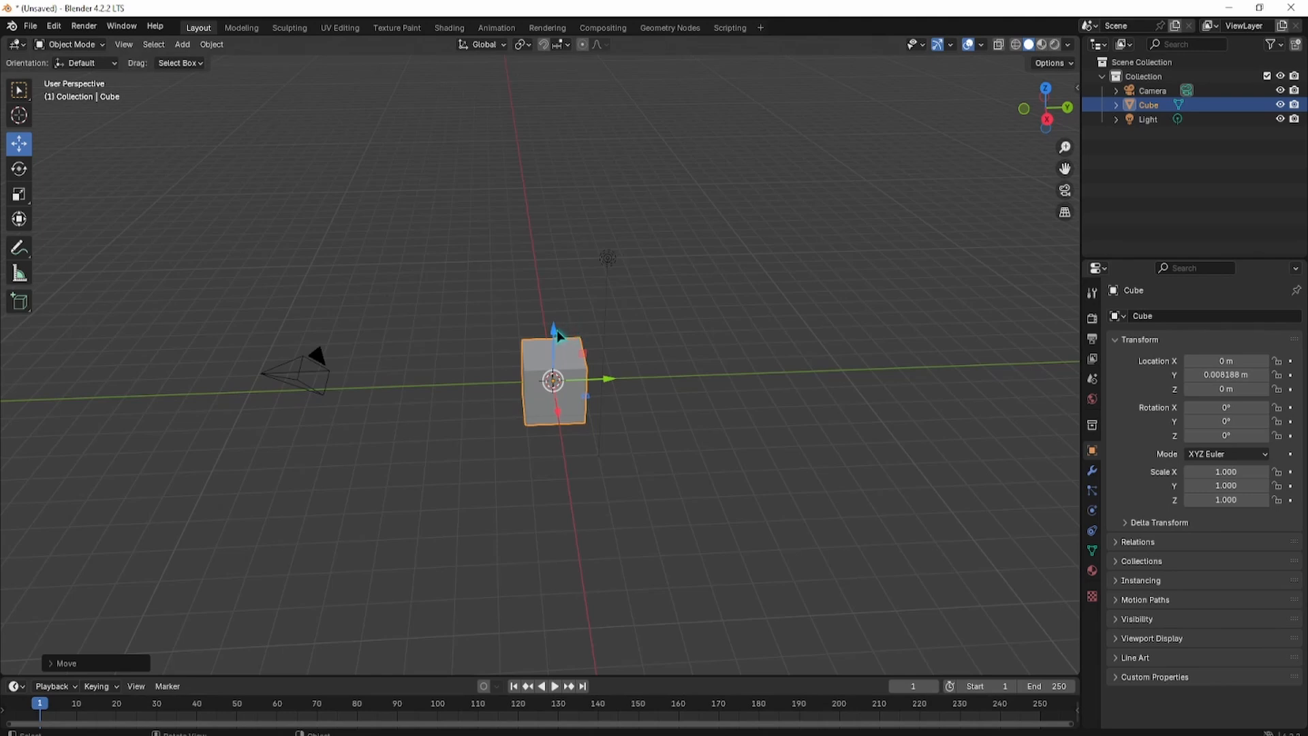
pyautogui.moveTo(557, 330); pyautogui.dragTo(555, 301)
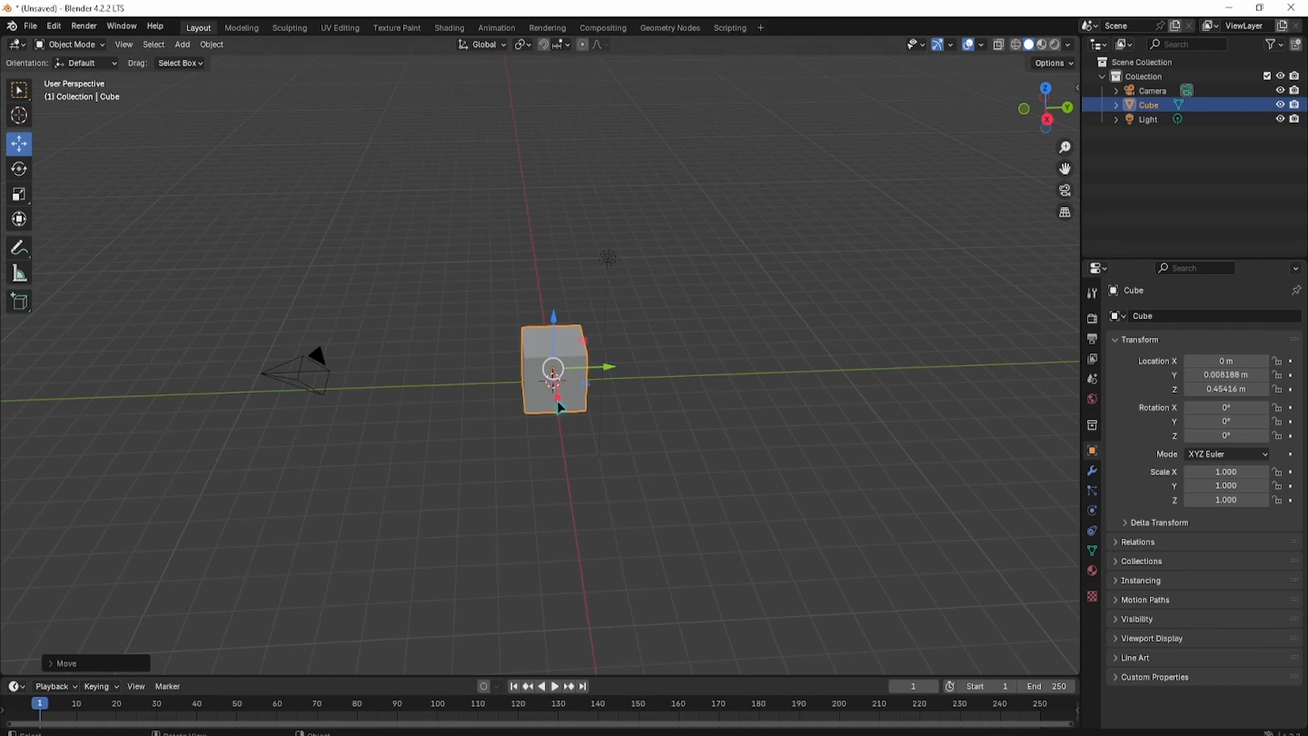
# Try moving the cube to about 1.8 m on X and -1.95 m on Y, shift it vertically, and undo these moves
pyautogui.moveTo(557, 407); pyautogui.dragTo(564, 443)
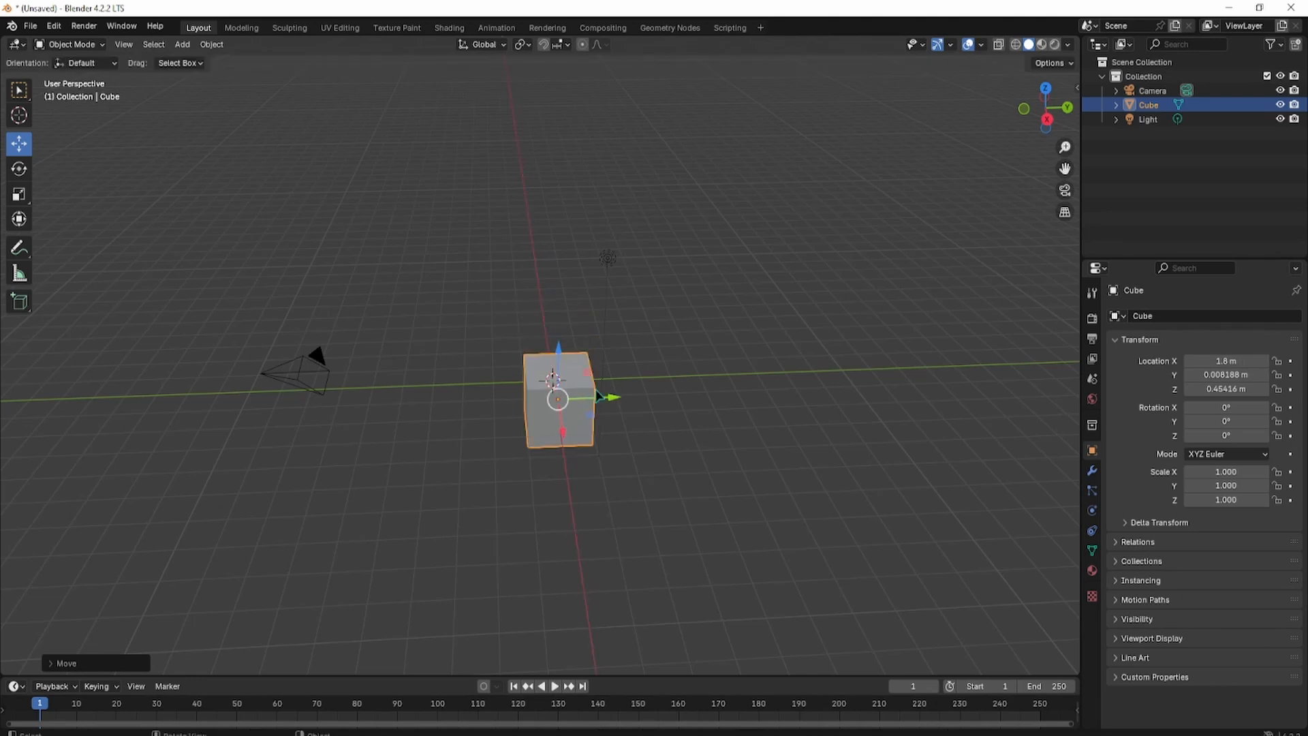
pyautogui.moveTo(616, 398); pyautogui.dragTo(553, 400)
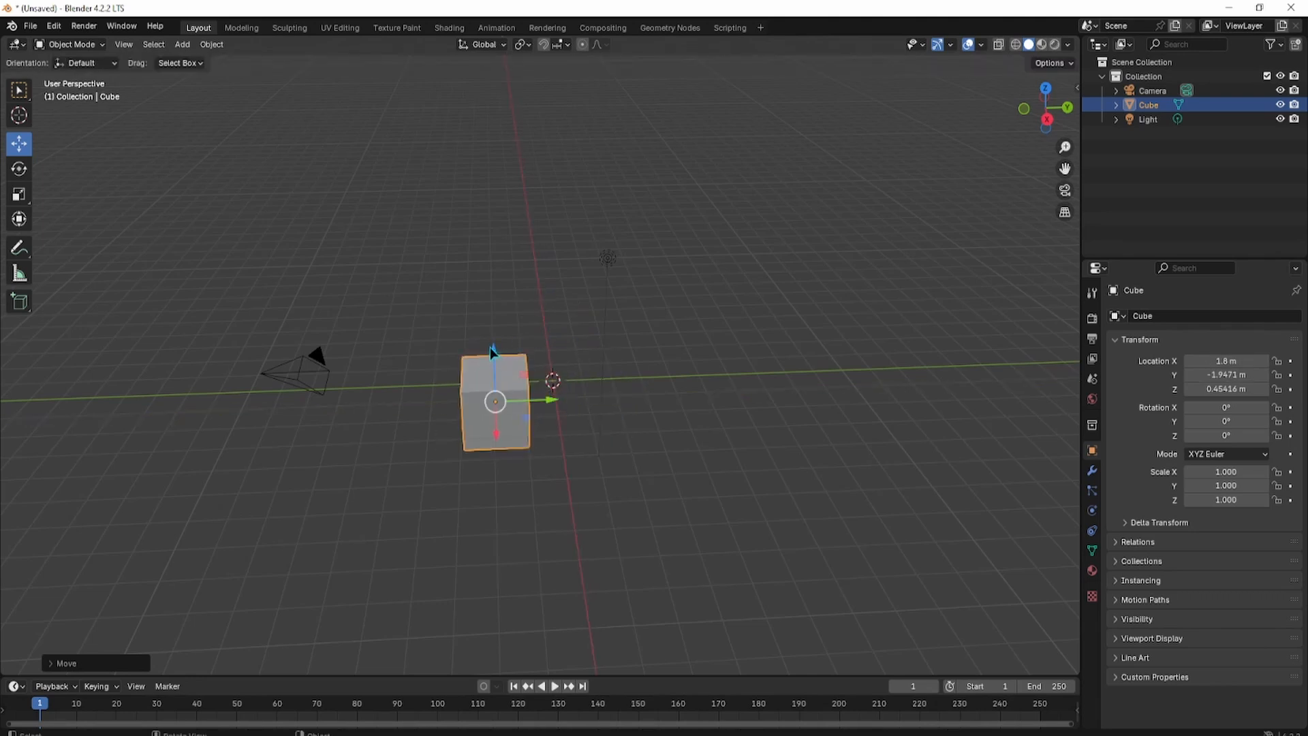
pyautogui.moveTo(492, 351); pyautogui.dragTo(520, 384)
pyautogui.hotkey('ctrl', 'z')
pyautogui.hotkey('ctrl', 'z')
pyautogui.hotkey('ctrl', 'z')
pyautogui.hotkey('ctrl', 'z')
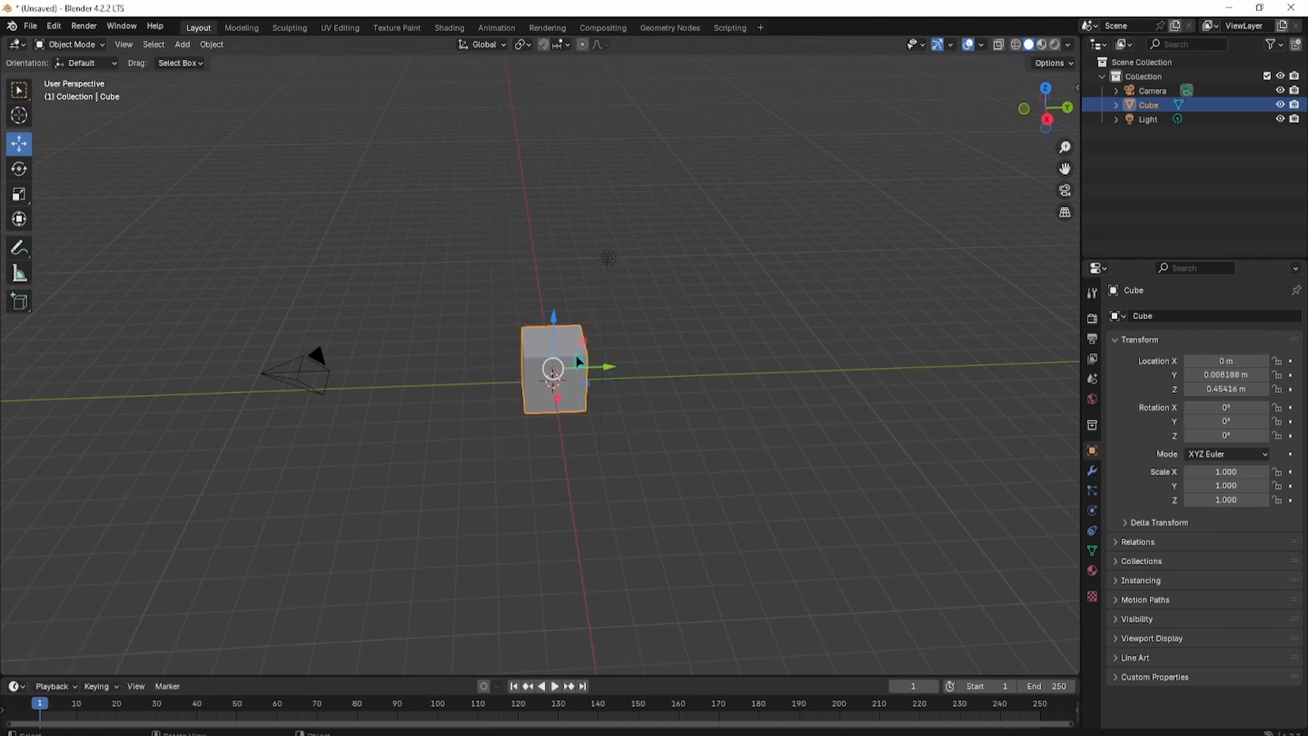
# Try moving the cube freely to about X -1.45 m, Y -6.37 m, Z 2.98 m, inspect its position, and undo the move
pyautogui.moveTo(576, 361); pyautogui.dragTo(613, 360, button='middle')
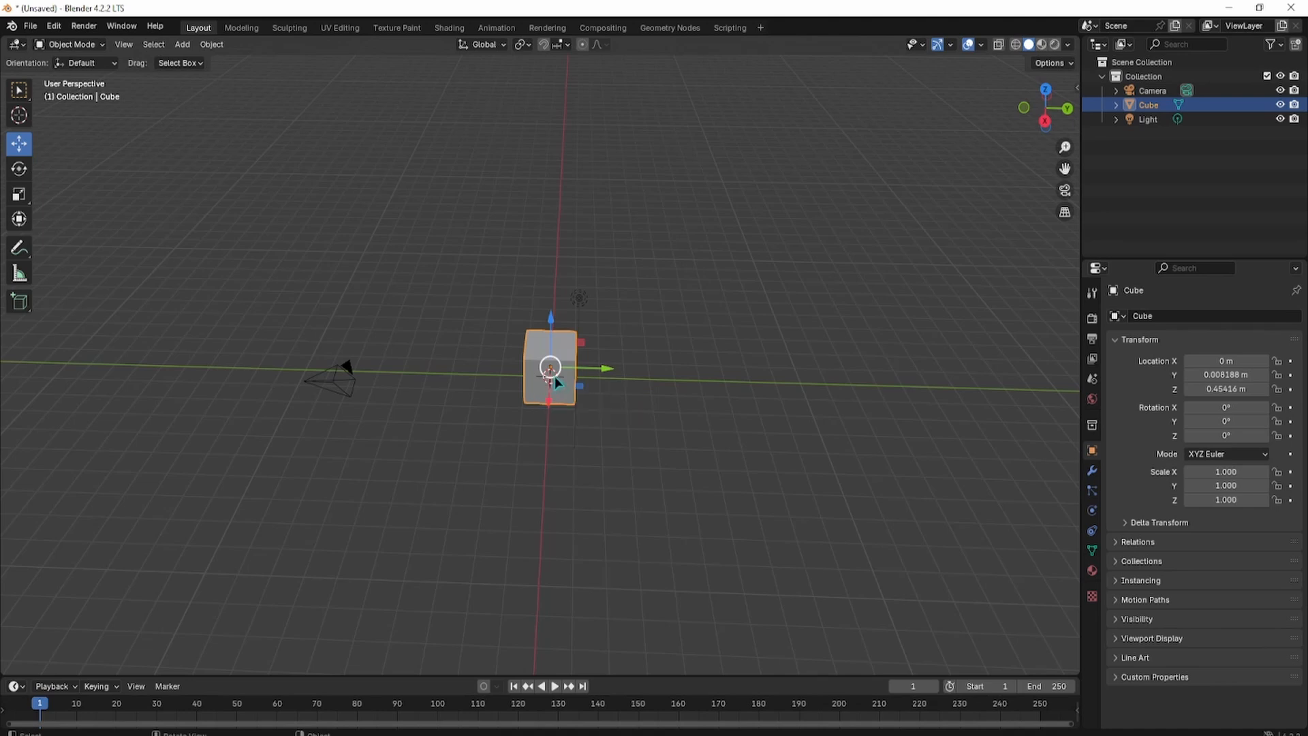
pyautogui.moveTo(554, 376); pyautogui.dragTo(394, 296)
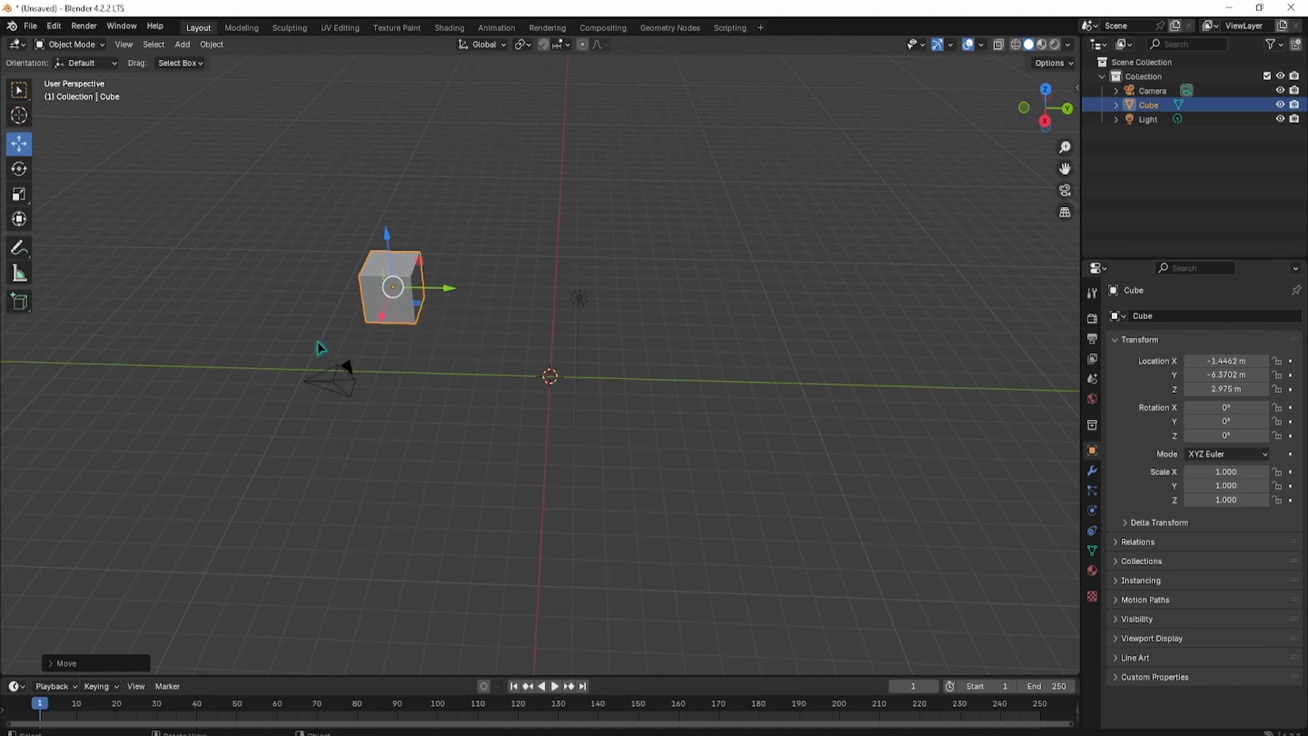
pyautogui.moveTo(556, 356); pyautogui.dragTo(475, 334, button='middle')
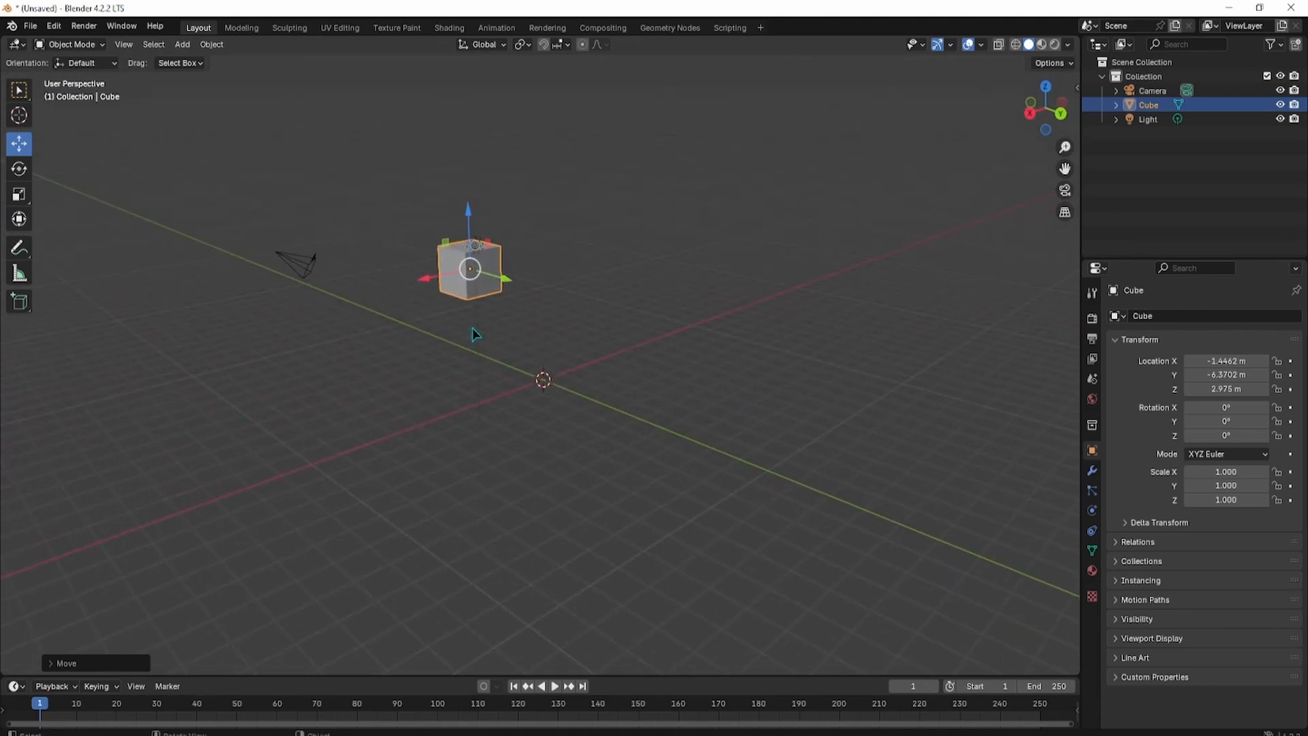
pyautogui.moveTo(474, 334); pyautogui.dragTo(399, 278, button='middle')
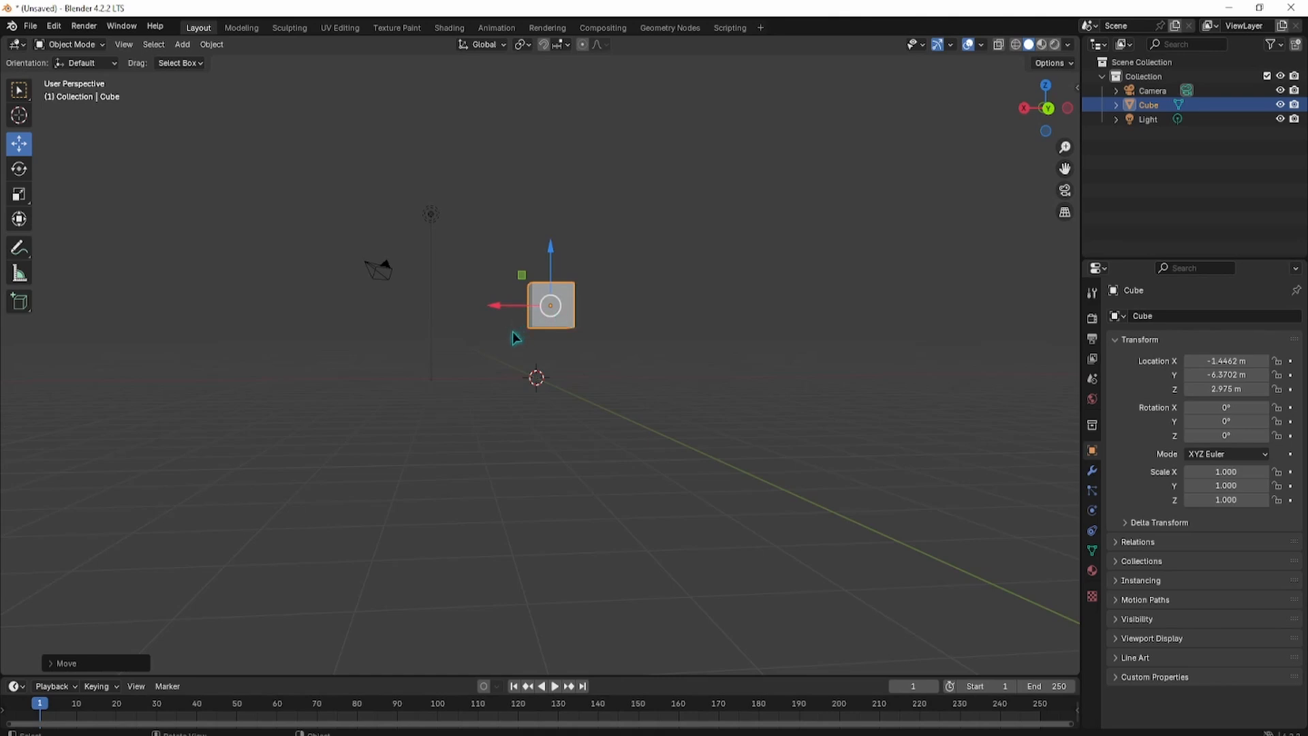
pyautogui.moveTo(512, 331); pyautogui.dragTo(587, 389, button='middle')
pyautogui.hotkey('ctrl', 'z')
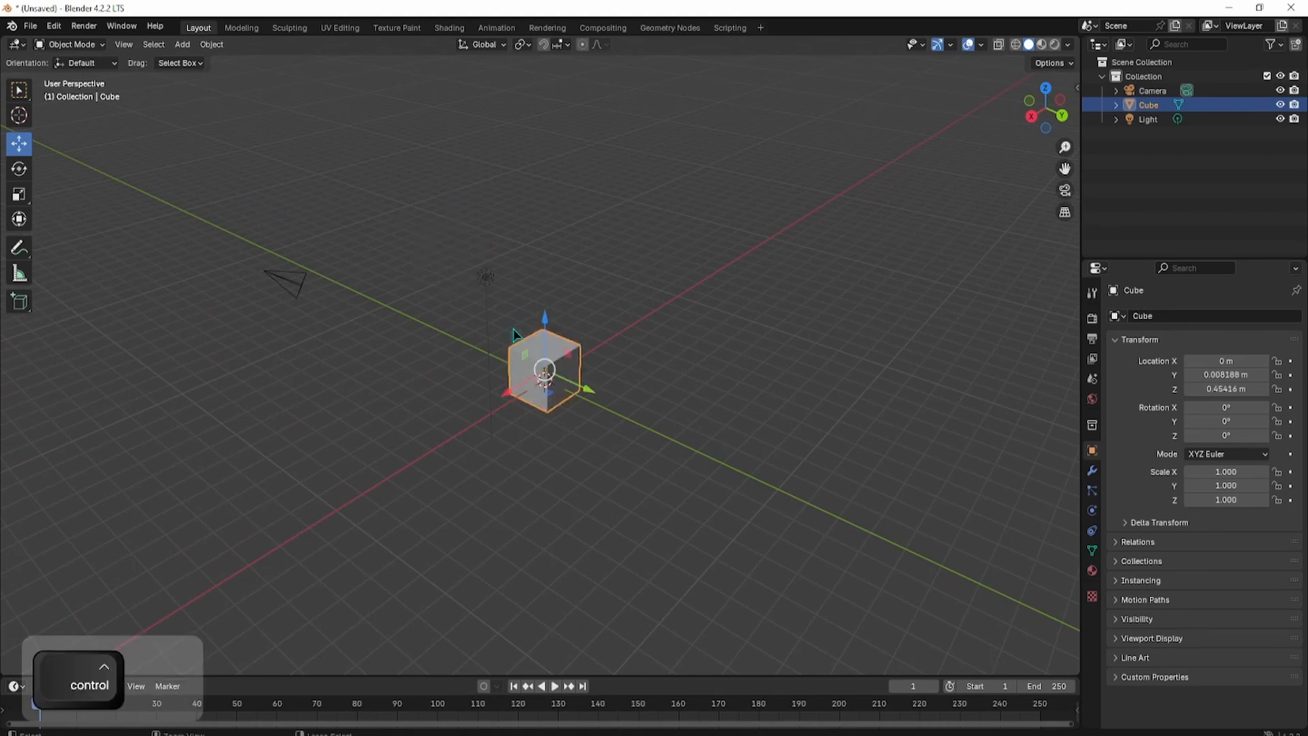
pyautogui.hotkey('ctrl', 'z')
# Try moving the cube in the negative direction along the Y axis, and undo the move
pyautogui.moveTo(647, 346); pyautogui.dragTo(726, 345, button='middle')
pyautogui.moveTo(603, 363); pyautogui.dragTo(476, 364)
pyautogui.hotkey('ctrl', 'z')
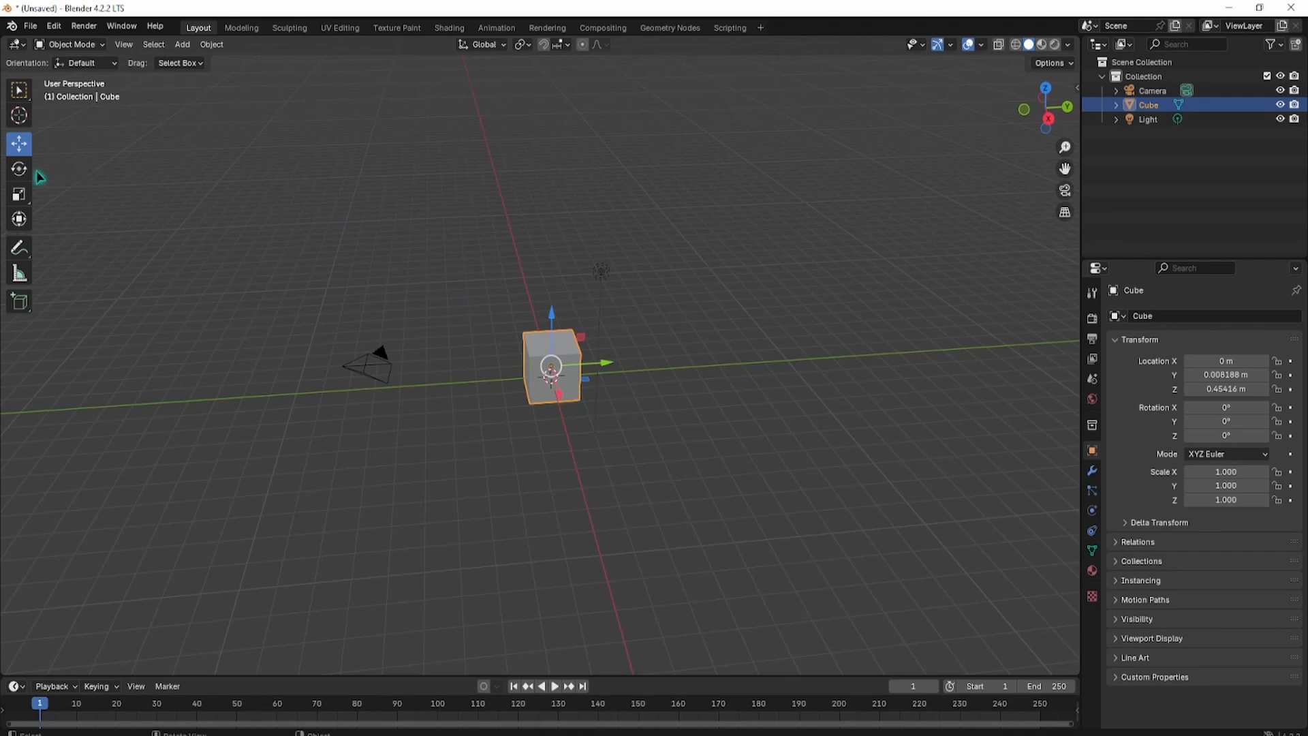
# With the Rotate tool, try turning the cube around the view axis to about -686° X, -9.7° Y and 16.4° Z, and undo the rotation
pyautogui.press('shift')
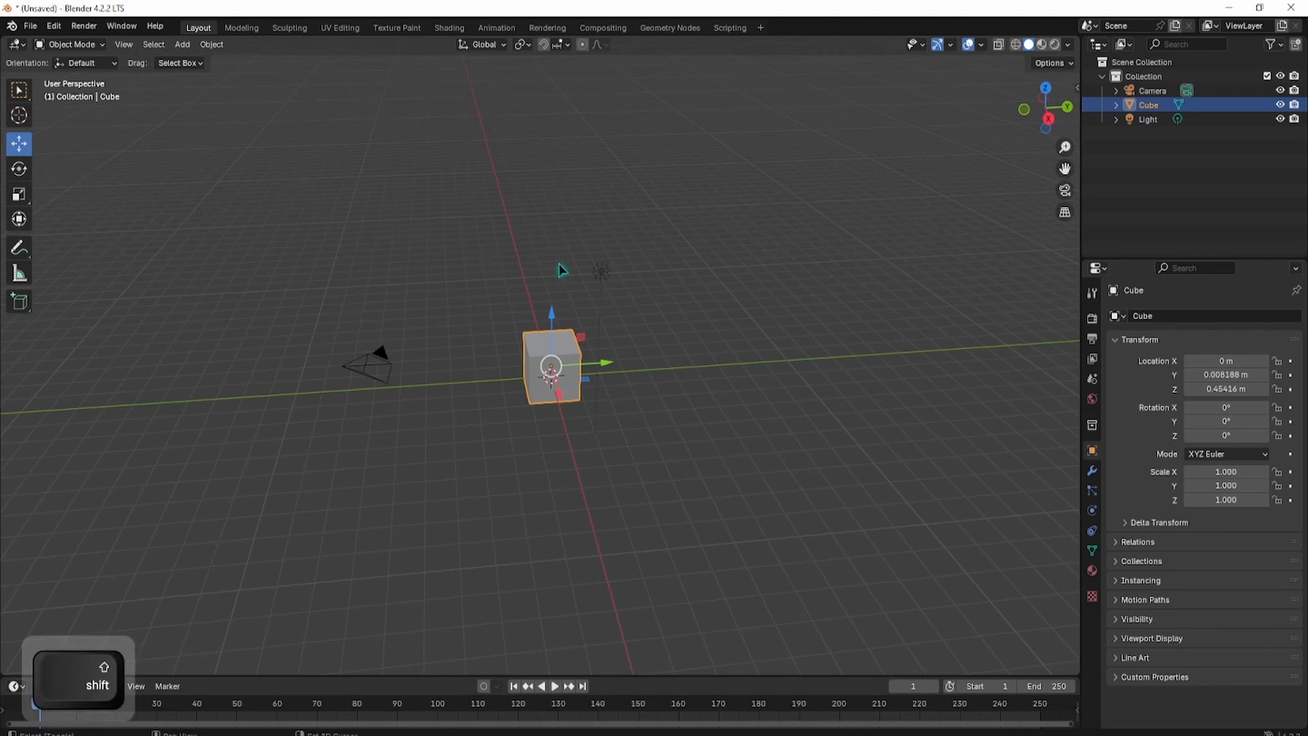
pyautogui.hotkey('shift', 'space')
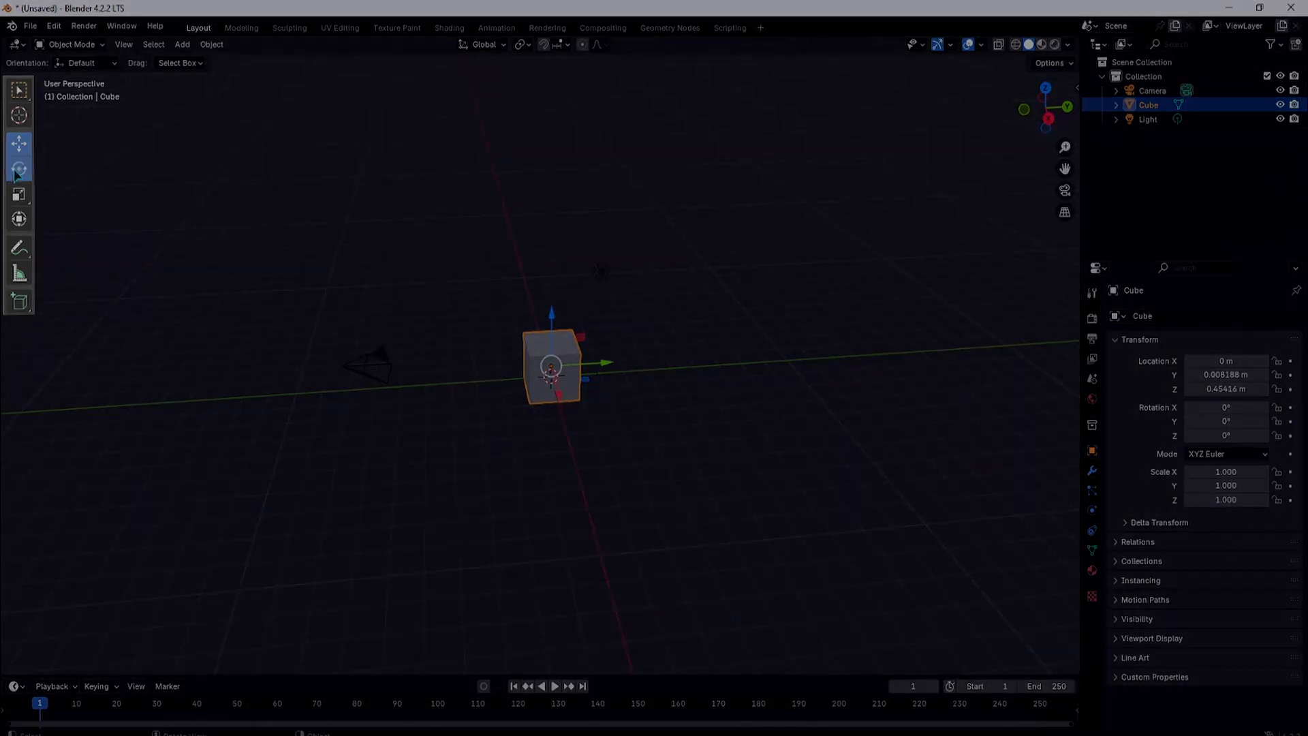
pyautogui.click(19, 174)
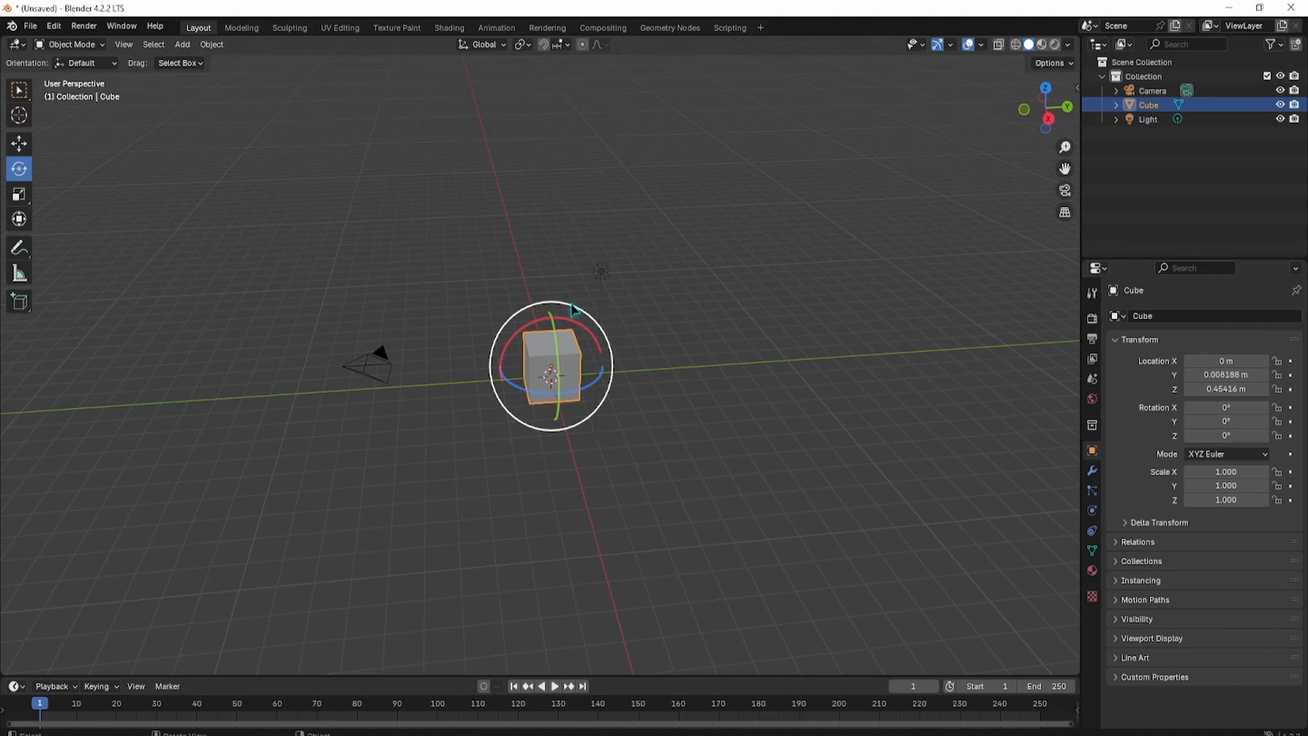
pyautogui.moveTo(577, 310); pyautogui.dragTo(538, 273)
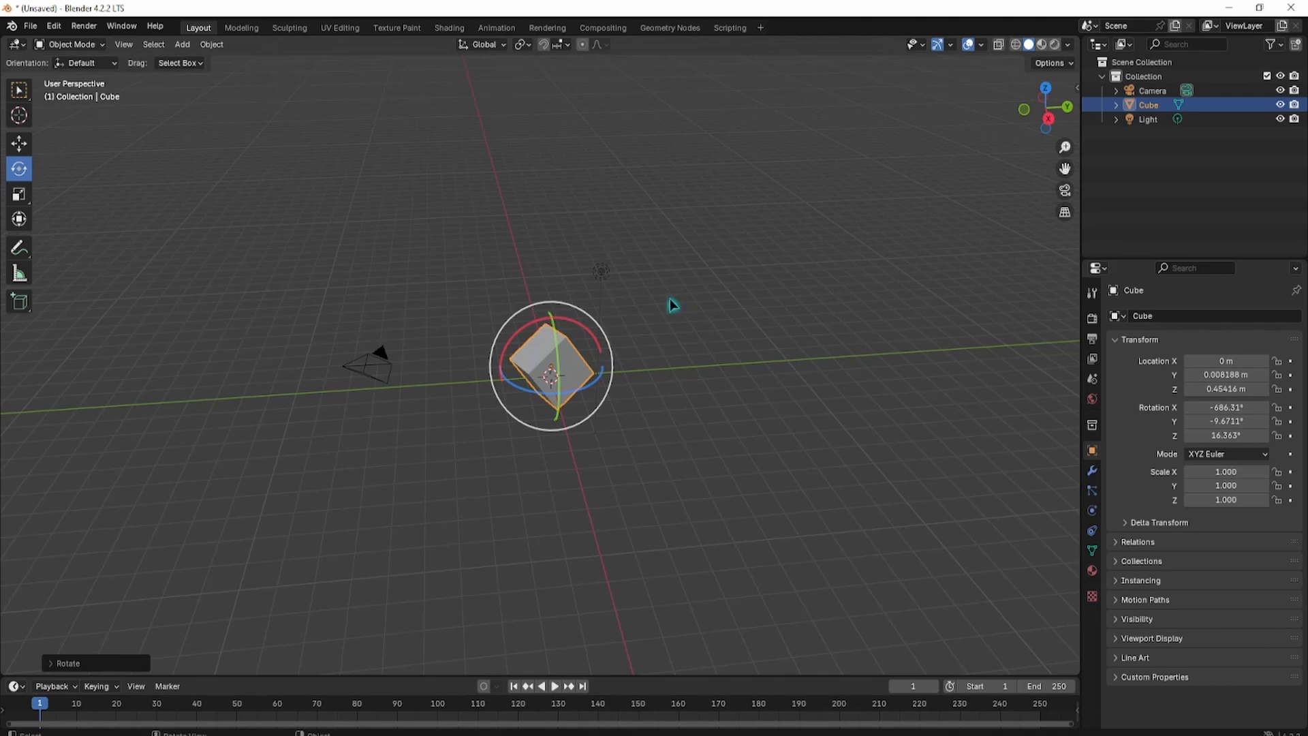
pyautogui.hotkey('ctrl', 'z')
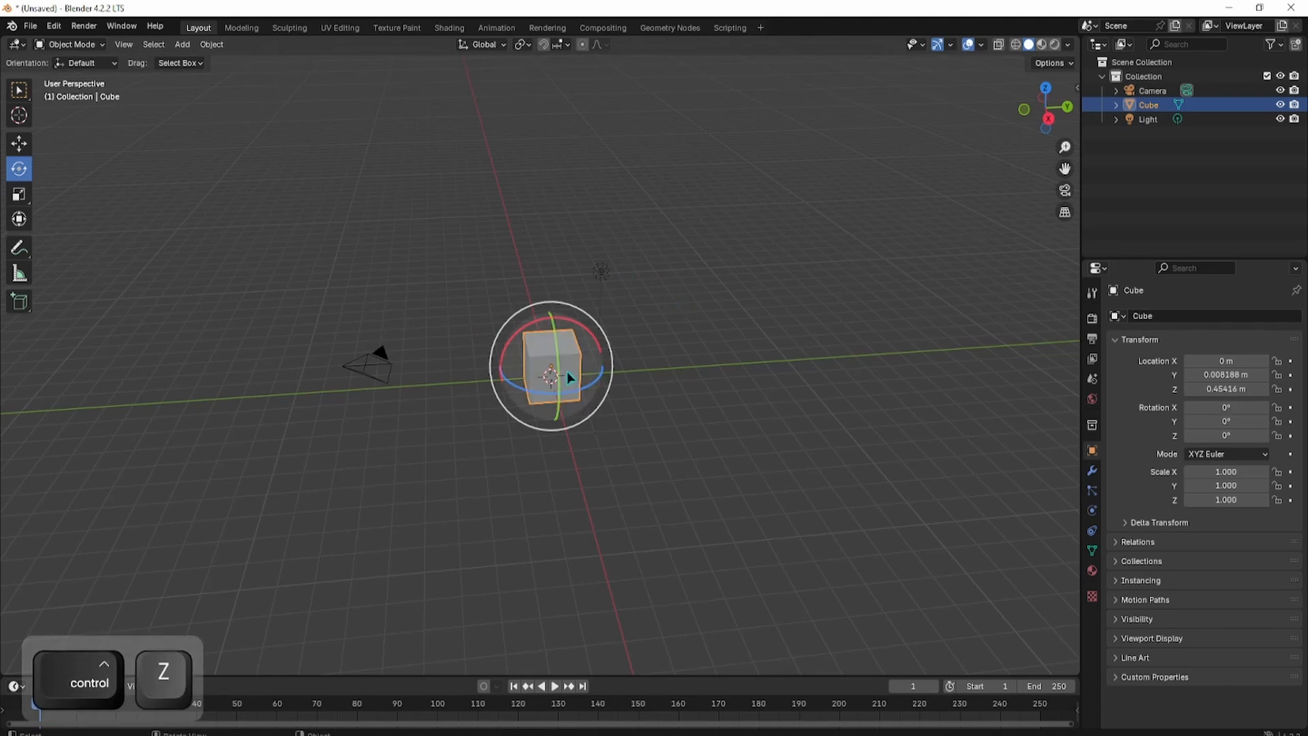
# Try rotating the cube freely in trackball style, and undo the rotation
pyautogui.moveTo(566, 370)
pyautogui.mouseDown()
pyautogui.moveTo(570, 321)
pyautogui.moveTo(566, 352)
pyautogui.moveTo(448, 217)
pyautogui.moveTo(425, 262)
pyautogui.moveTo(569, 368)
pyautogui.mouseUp()
pyautogui.hotkey('ctrl', 'z')
pyautogui.hotkey('ctrl', 'z')
pyautogui.hotkey('ctrl', 'z')
pyautogui.hotkey('ctrl', 'z')
# Try constrained rotations of the cube, including one about the Z axis, and undo each of them
pyautogui.moveTo(568, 319)
pyautogui.mouseDown()
pyautogui.moveTo(678, 340)
pyautogui.moveTo(572, 304)
pyautogui.mouseUp()
pyautogui.hotkey('ctrl', 'z')
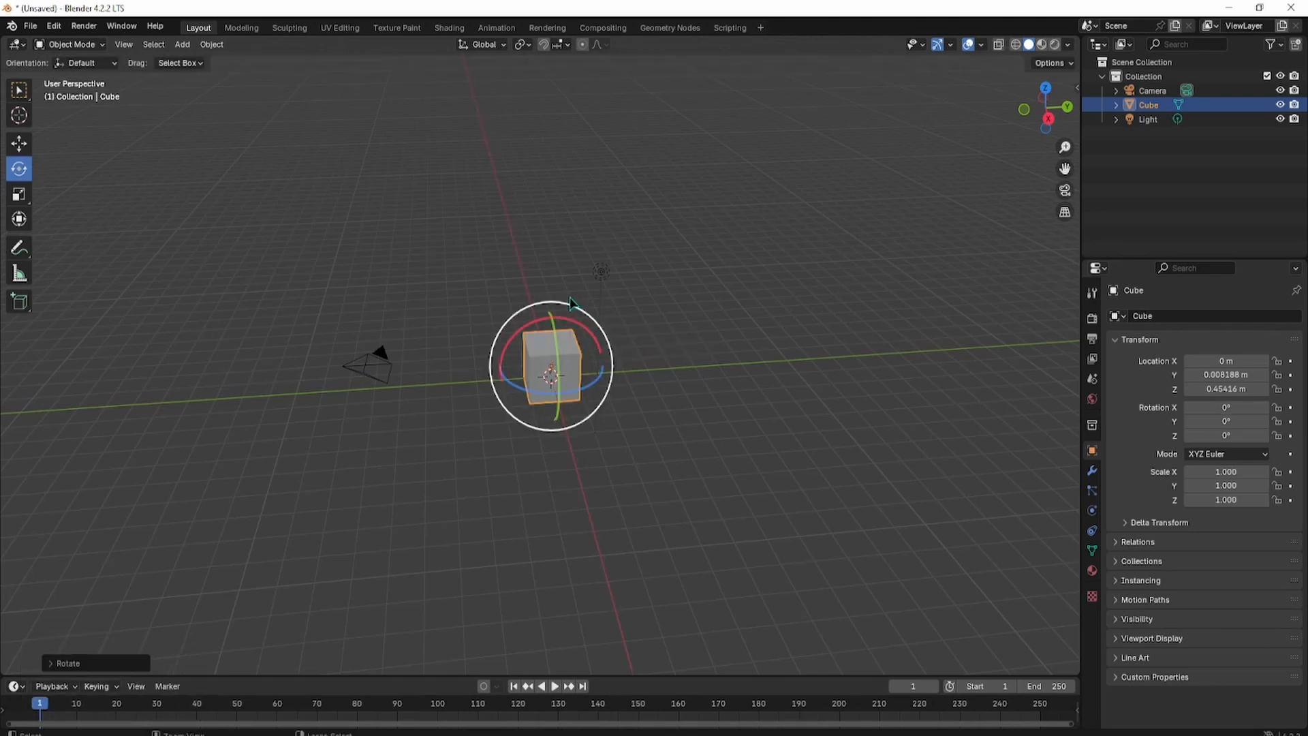
pyautogui.hotkey('ctrl', 'z')
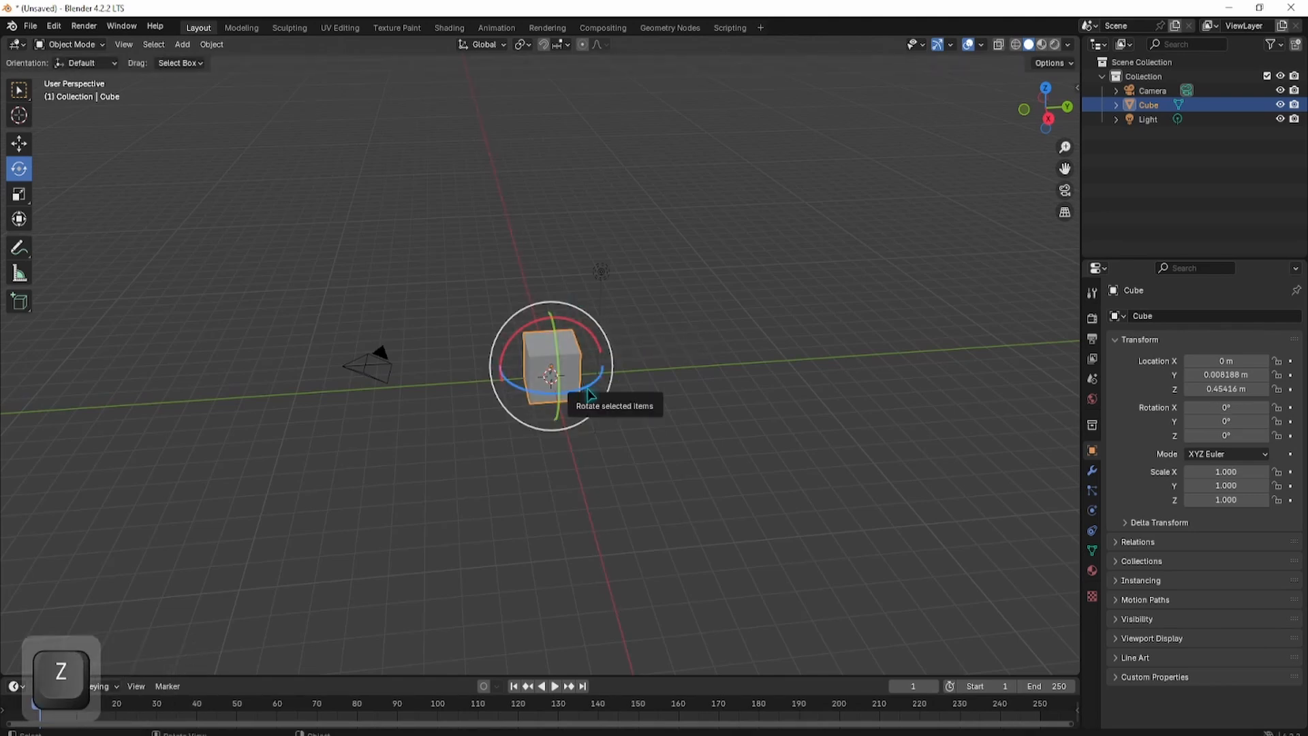
pyautogui.moveTo(587, 388)
pyautogui.mouseDown()
pyautogui.moveTo(665, 367)
pyautogui.moveTo(566, 393)
pyautogui.moveTo(560, 406)
pyautogui.moveTo(570, 377)
pyautogui.mouseUp()
pyautogui.hotkey('ctrl', 'z')
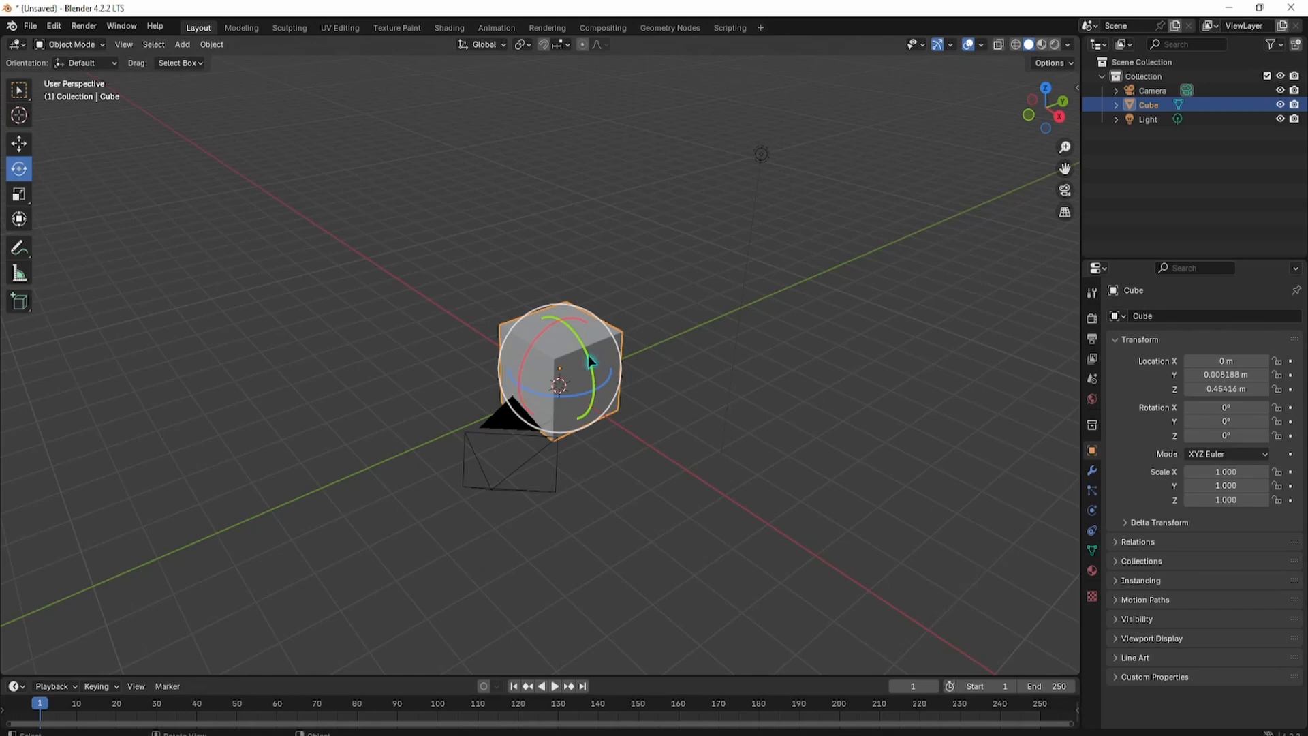
# Try rotating the cube about the Y axis in snapped increments, such as -15°, and undo the rotation
pyautogui.moveTo(587, 354)
pyautogui.mouseDown()
pyautogui.moveTo(564, 325)
pyautogui.moveTo(588, 345)
pyautogui.moveTo(594, 379)
pyautogui.moveTo(597, 337)
pyautogui.mouseUp()
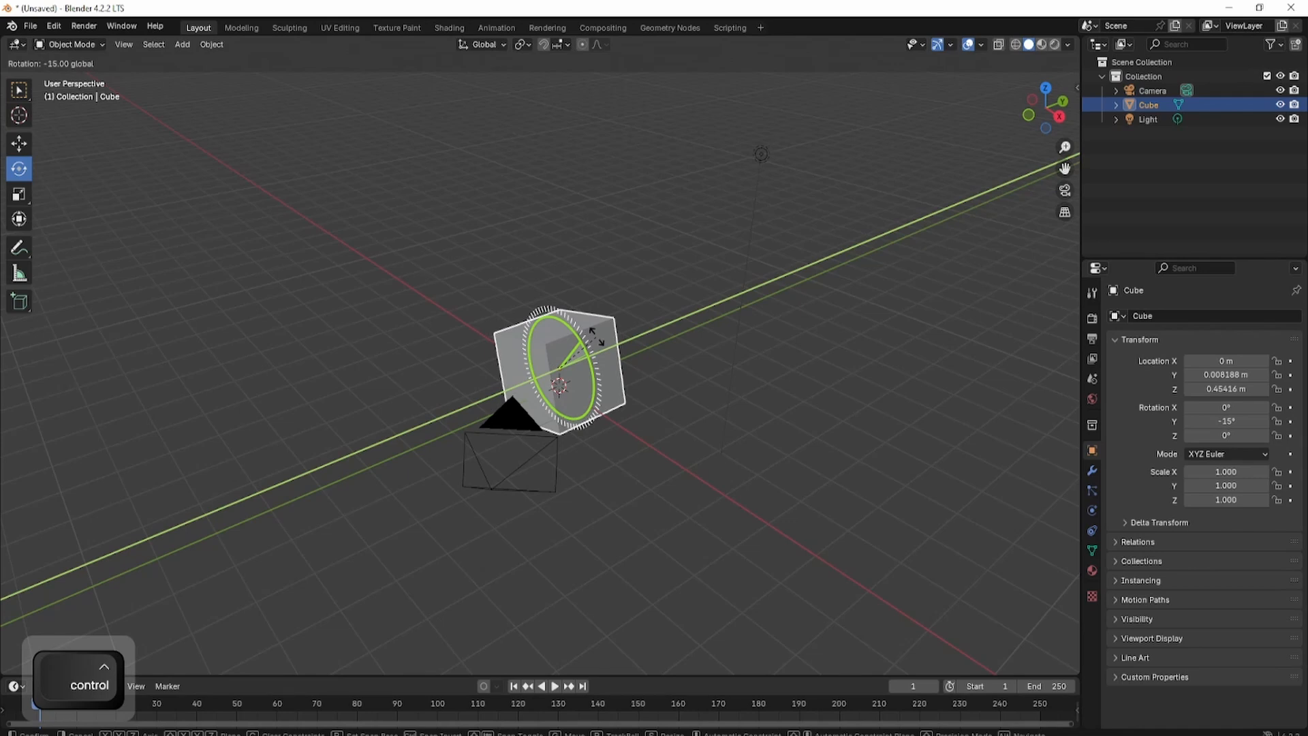
pyautogui.keyDown('ctrl'); pyautogui.moveTo(596, 336); pyautogui.dragTo(551, 617); pyautogui.keyUp('ctrl')
pyautogui.hotkey('ctrl', 'z')
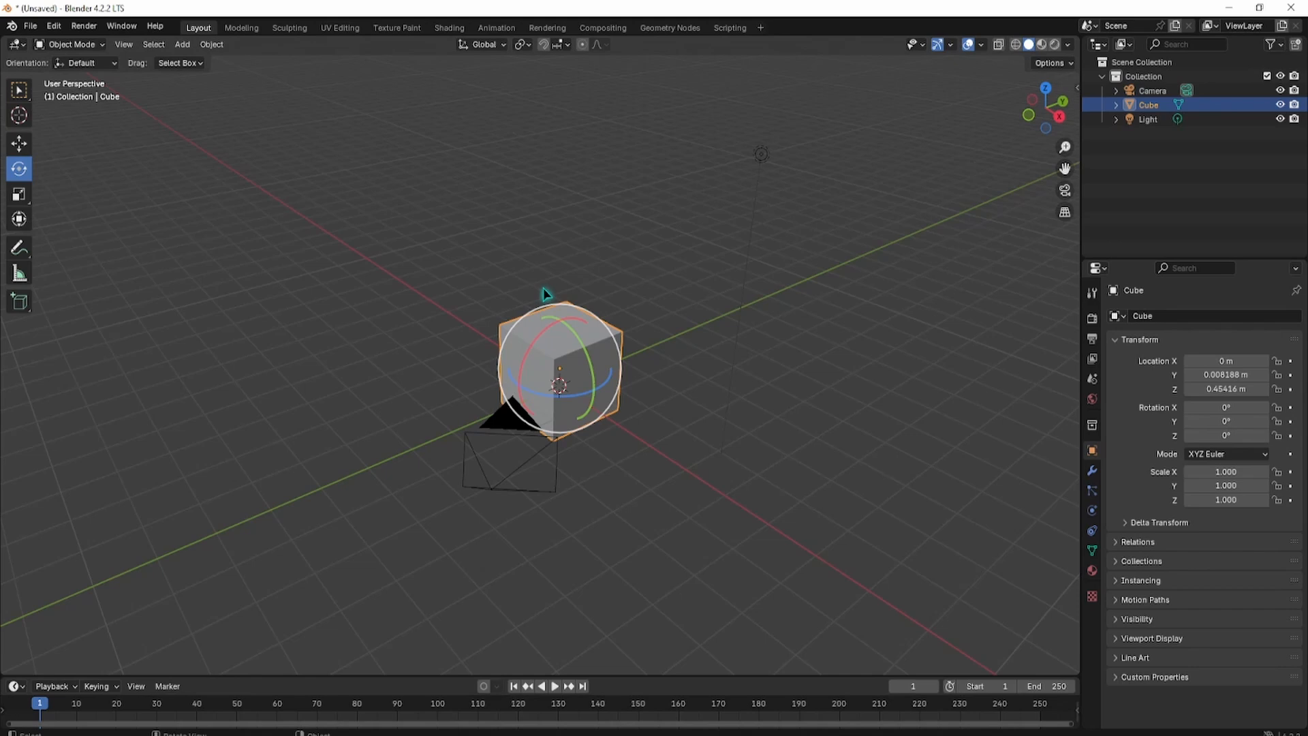
# Try rotating the cube about the X axis, and undo the rotation
pyautogui.moveTo(613, 286); pyautogui.dragTo(577, 329, button='middle')
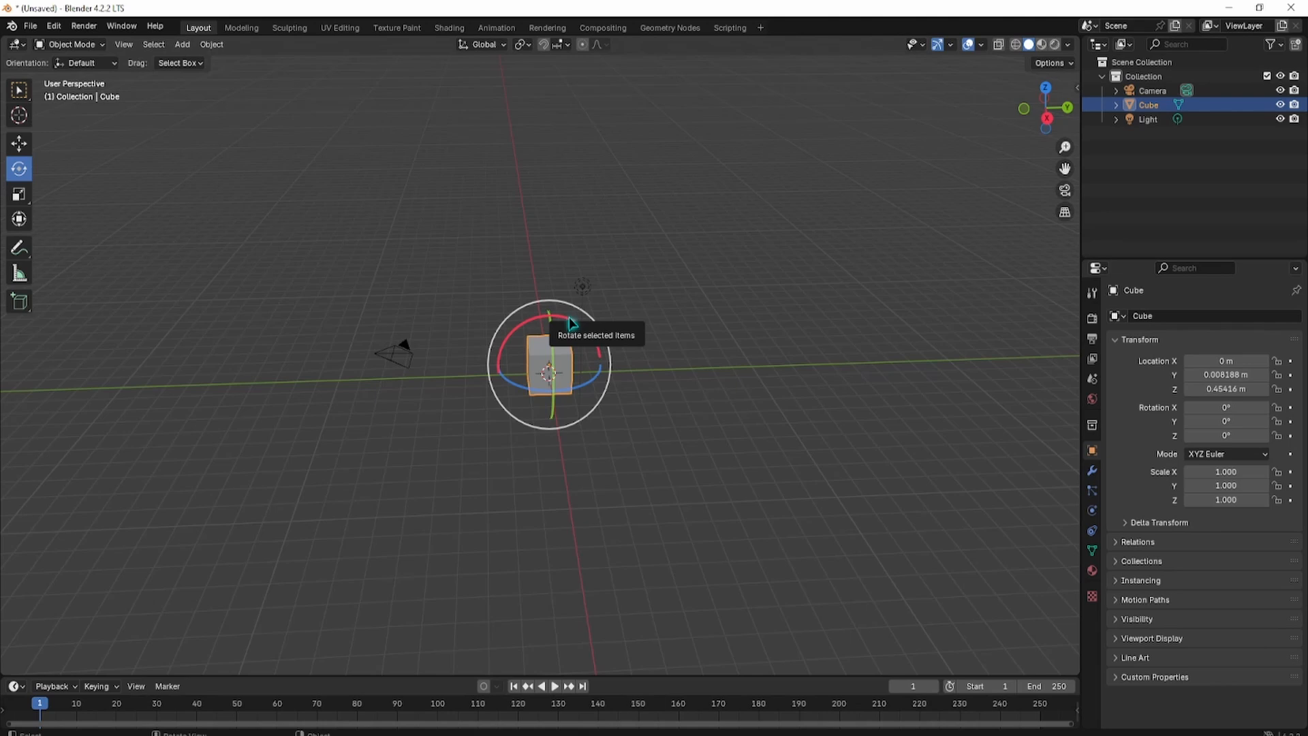
pyautogui.moveTo(570, 318); pyautogui.dragTo(549, 332)
pyautogui.hotkey('ctrl', 'z')
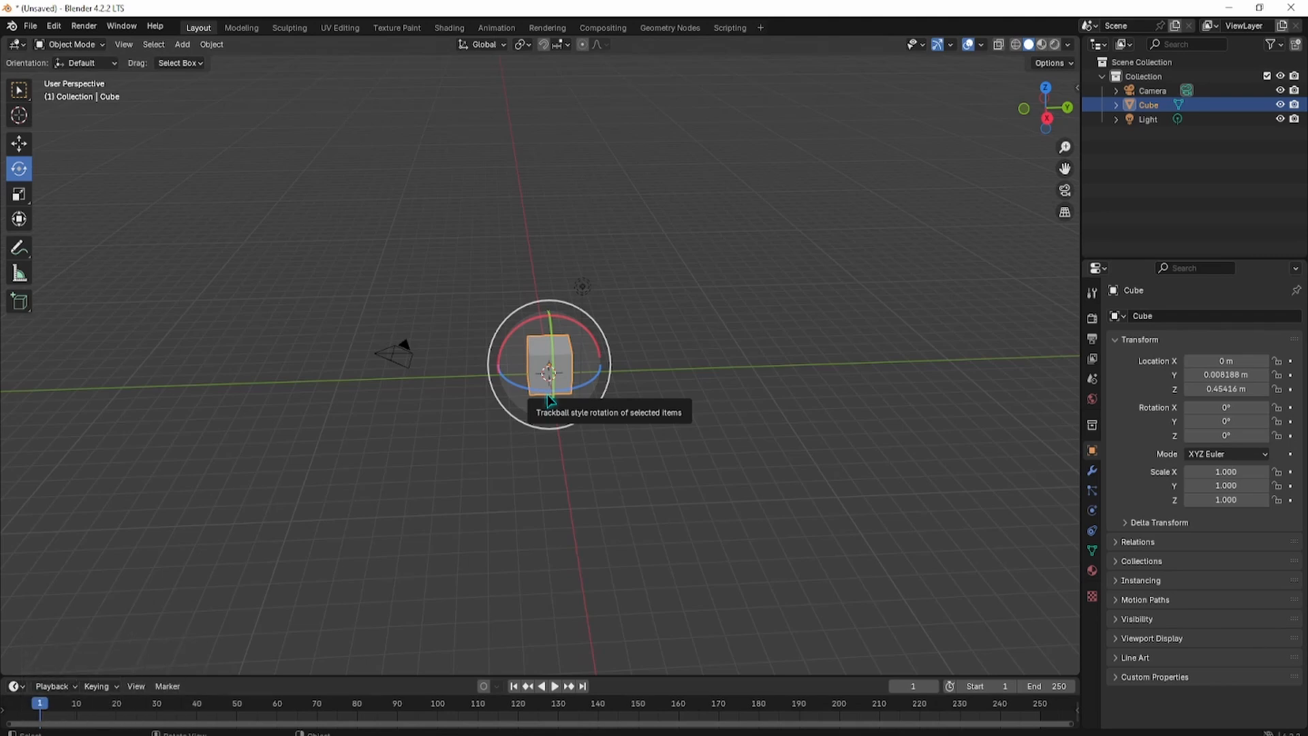
# With the Scale tool, flatten the cube into a wide slab scaled to about 8.68 on X, 8.82 on Y and 0.24 on Z
pyautogui.press('shift')
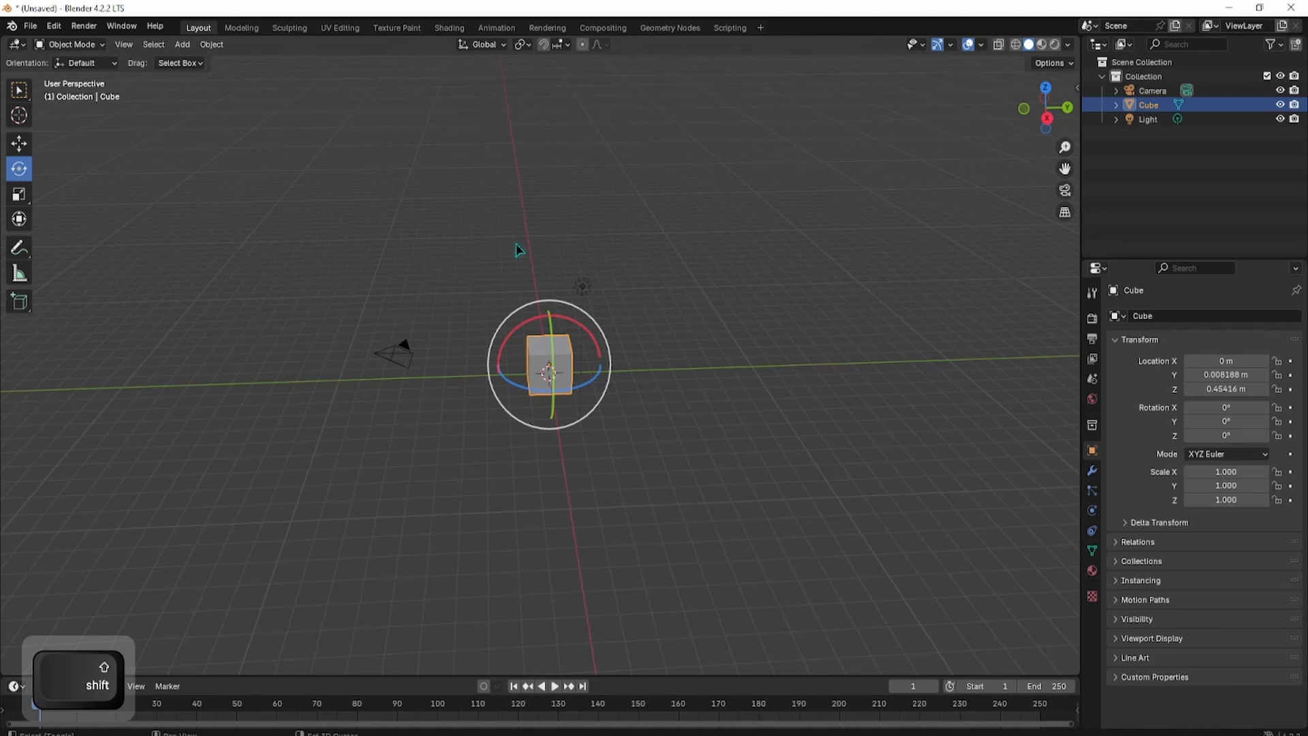
pyautogui.hotkey('shift', 'space')
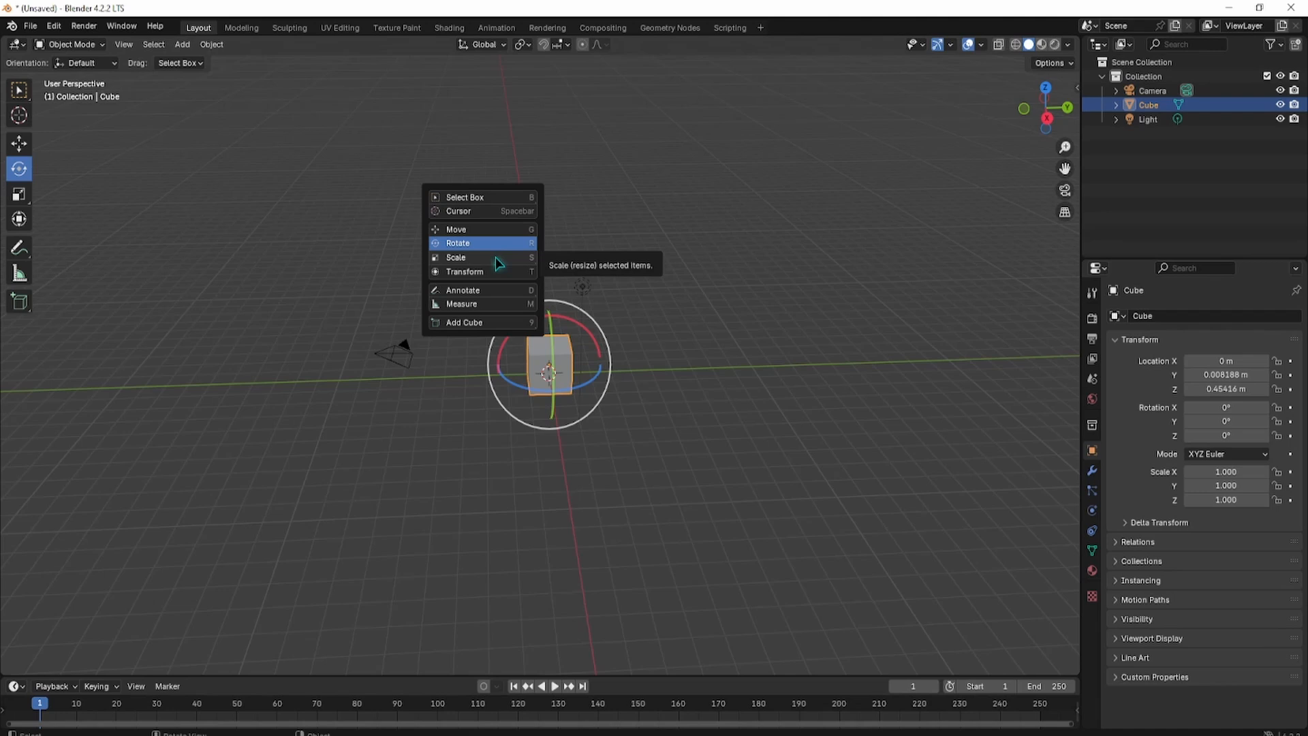
pyautogui.click(496, 256)
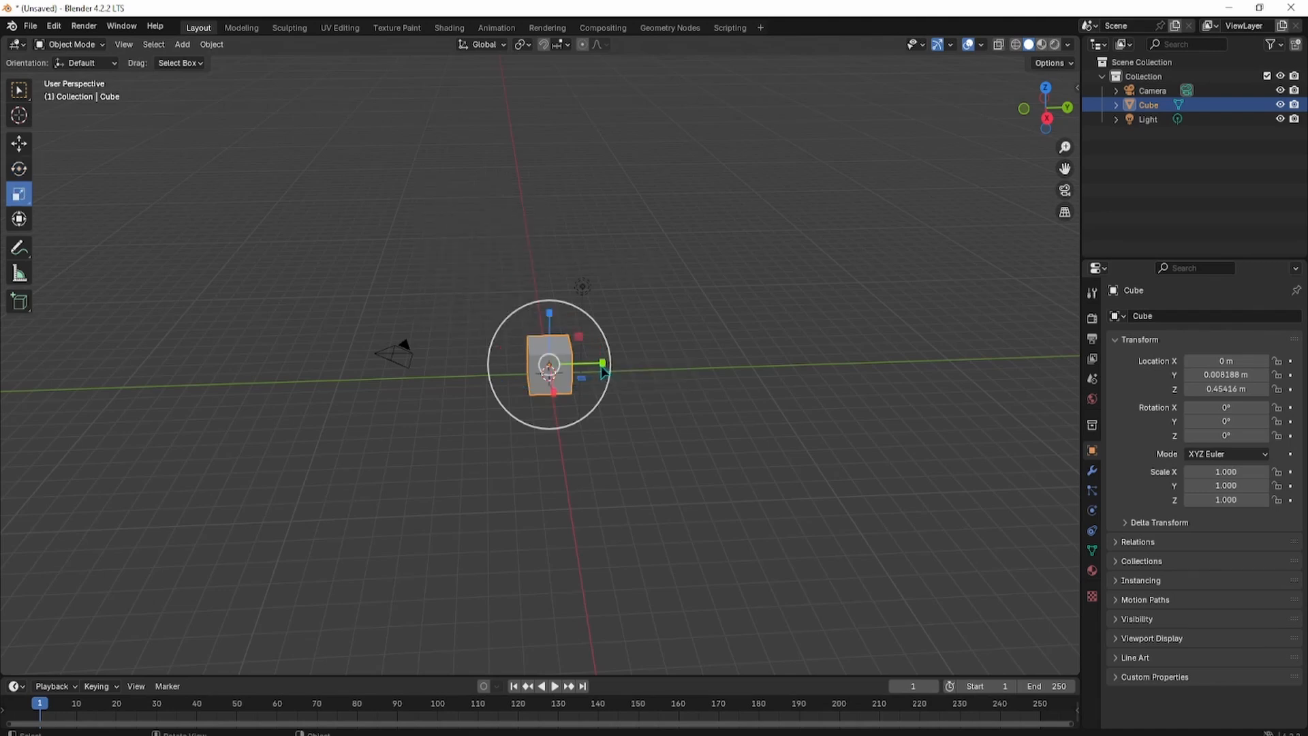
pyautogui.moveTo(604, 371); pyautogui.dragTo(1056, 327)
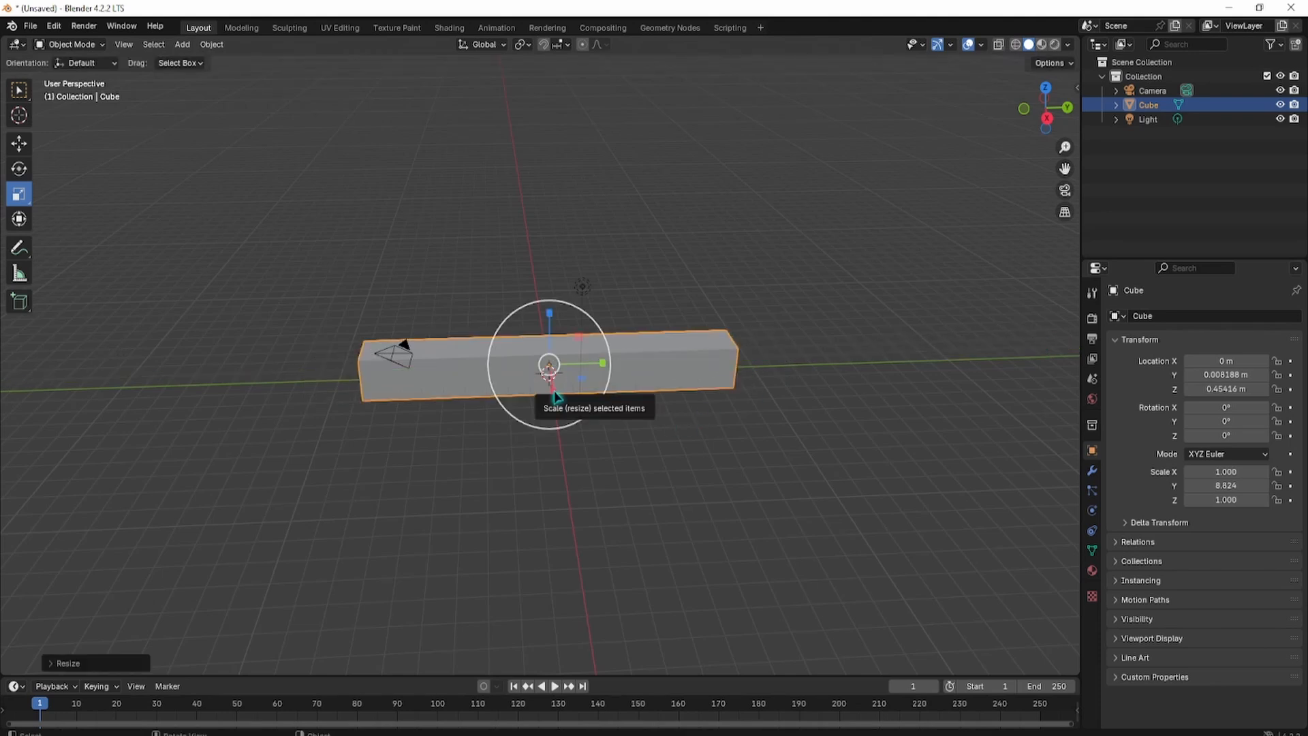
pyautogui.moveTo(555, 394); pyautogui.dragTo(593, 616)
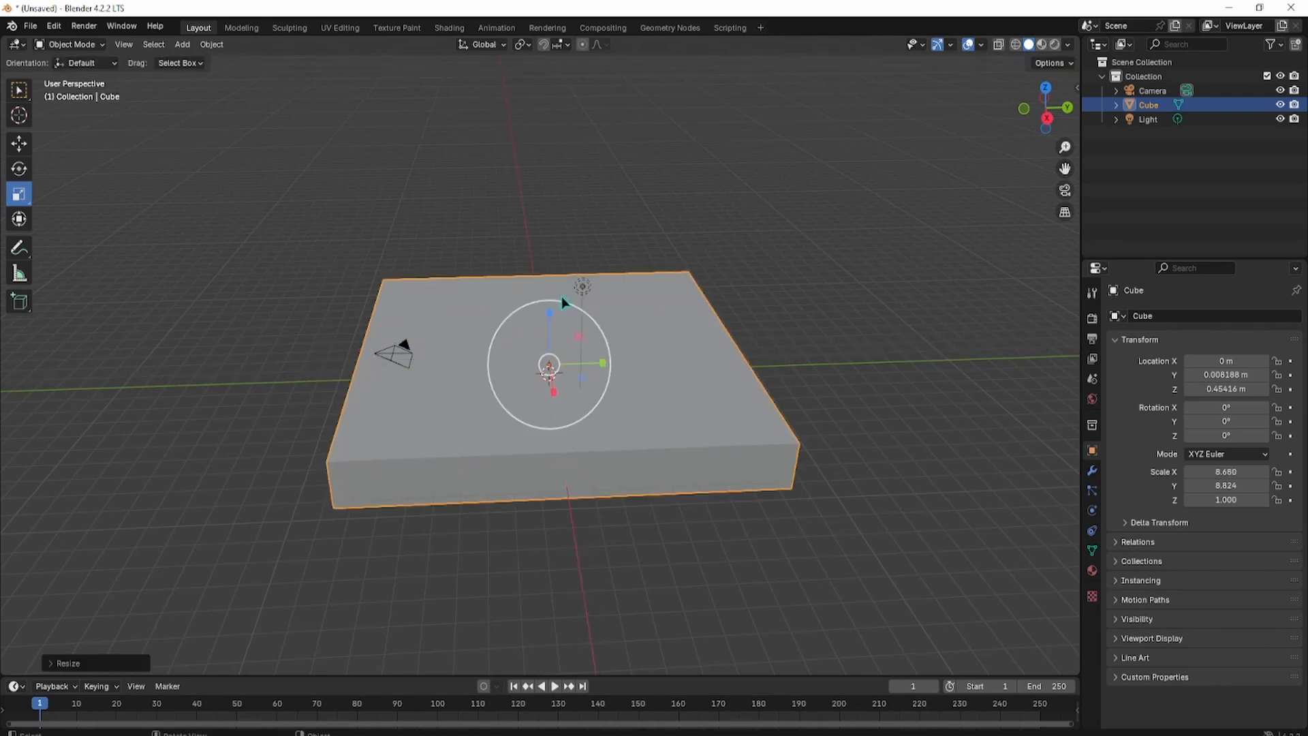
pyautogui.moveTo(550, 317); pyautogui.dragTo(547, 322)
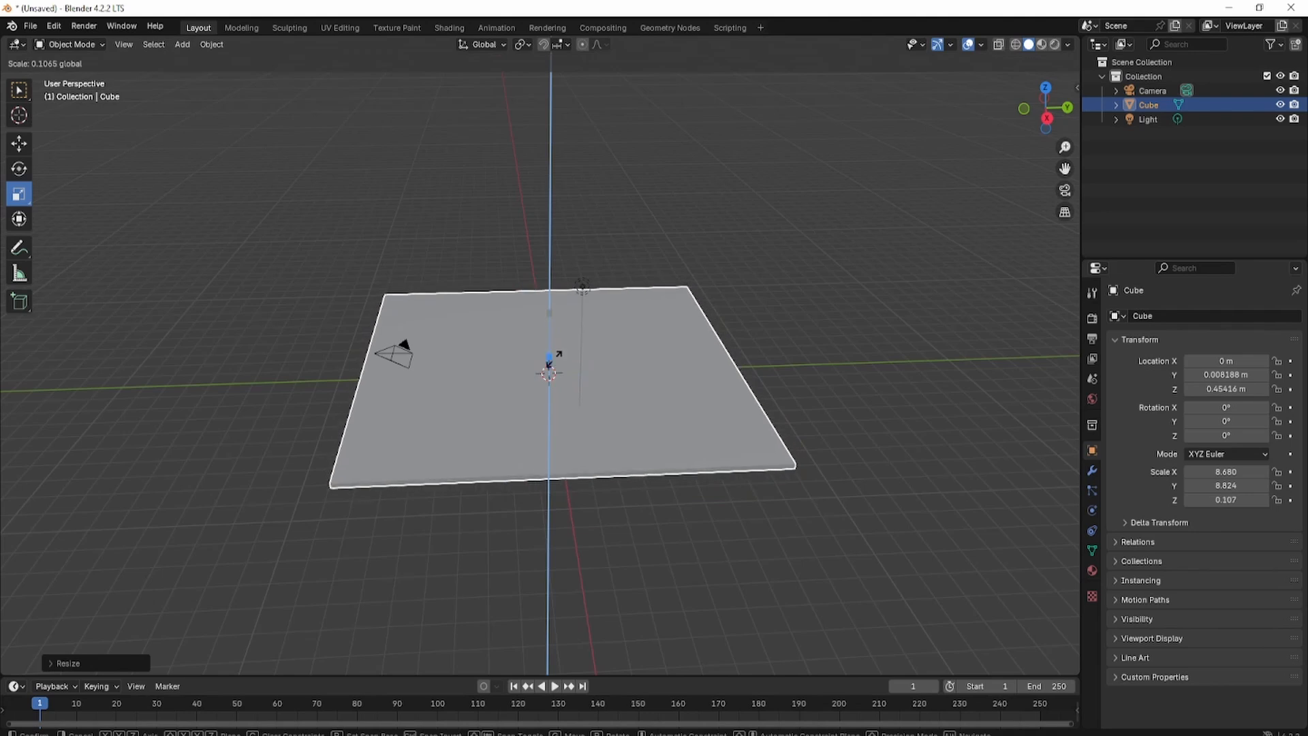
pyautogui.click(553, 354)
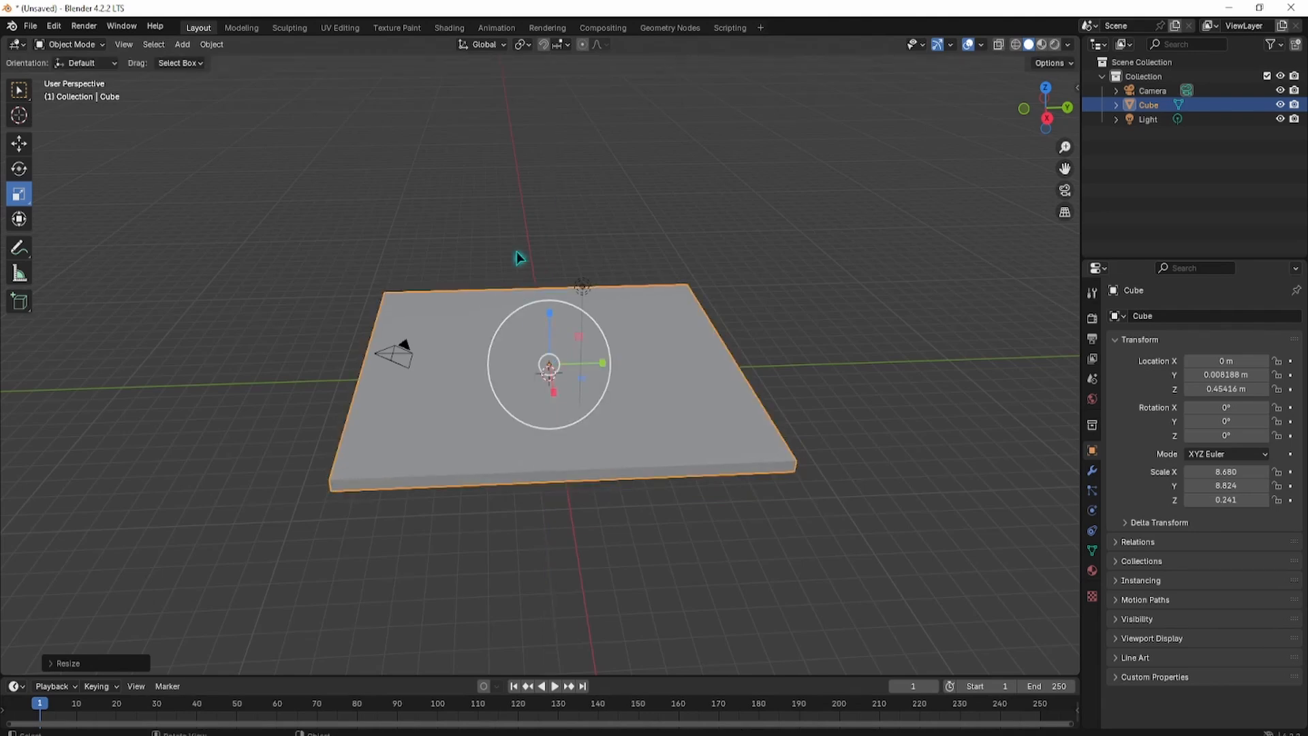
# Try resizing the whole slab with the Scale tool, and undo the size changes
pyautogui.moveTo(484, 258); pyautogui.dragTo(545, 357, button='middle')
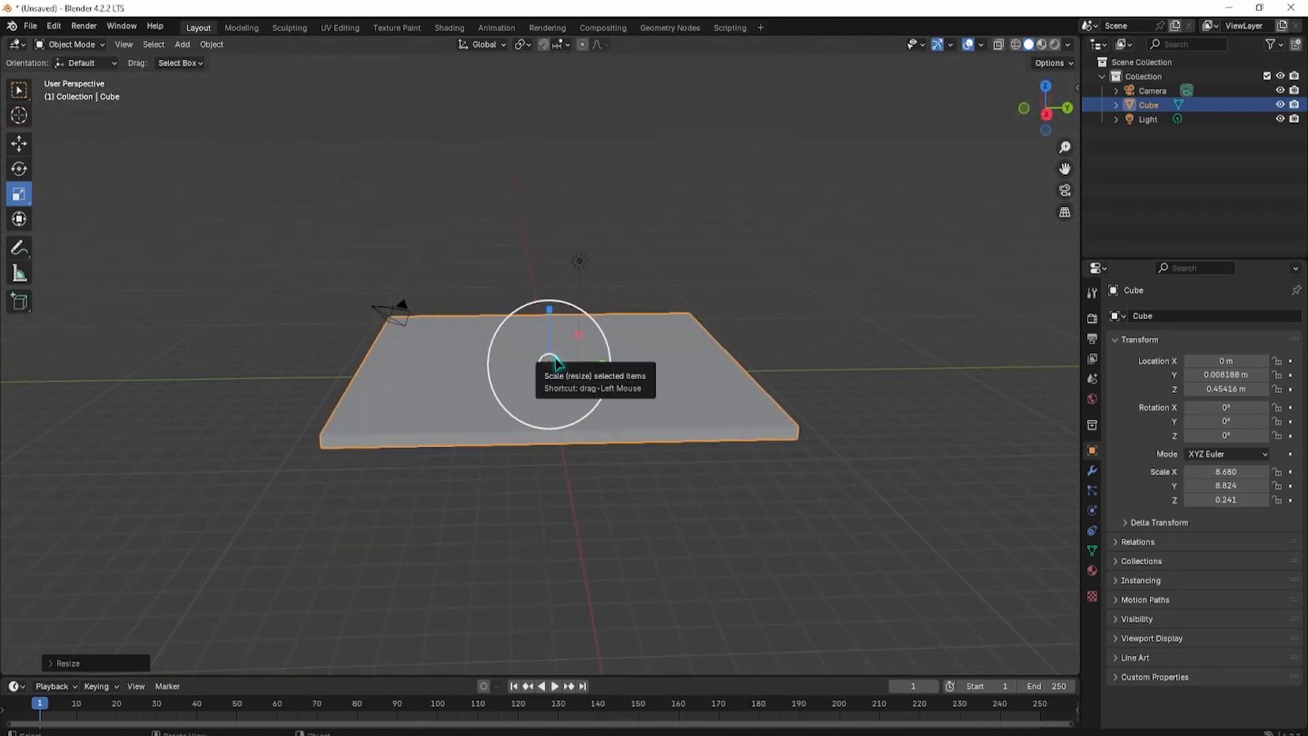
pyautogui.moveTo(555, 361); pyautogui.dragTo(557, 366)
pyautogui.hotkey('ctrl', 'z')
pyautogui.hotkey('ctrl', 'z')
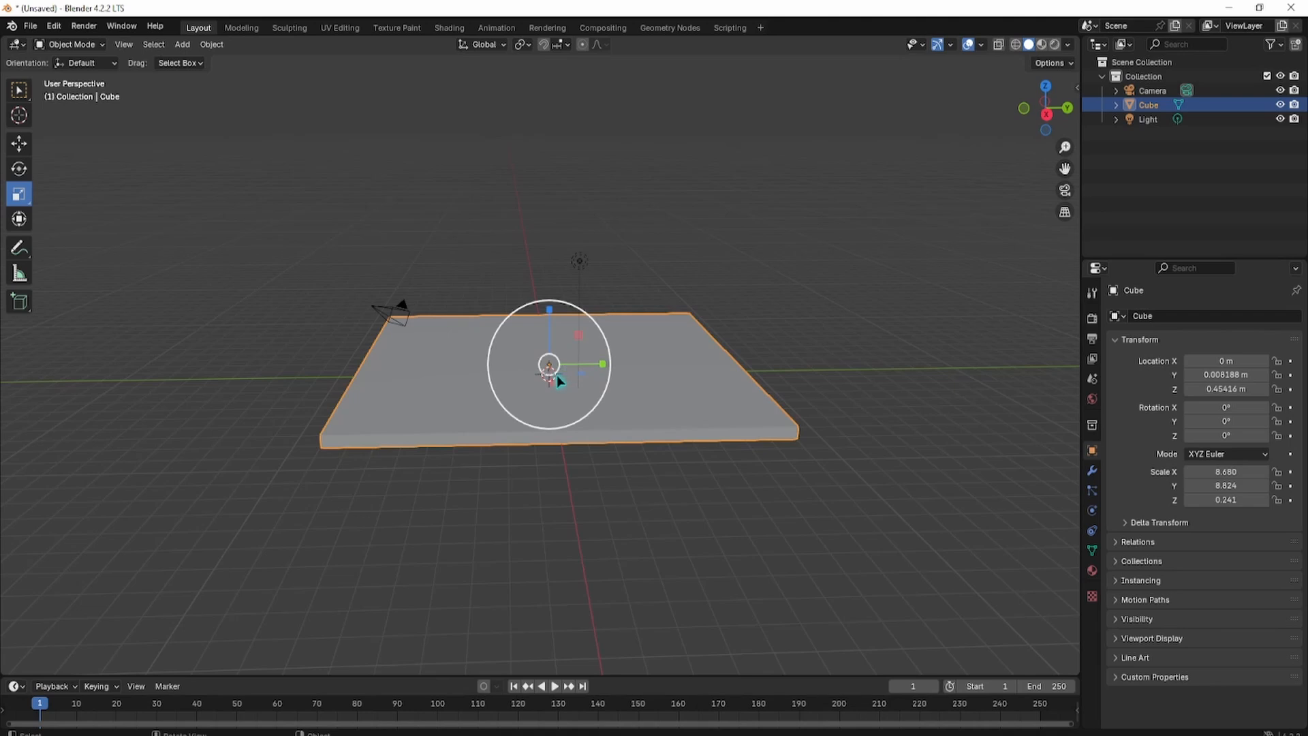
pyautogui.moveTo(557, 375); pyautogui.dragTo(583, 408)
pyautogui.hotkey('ctrl', 'z')
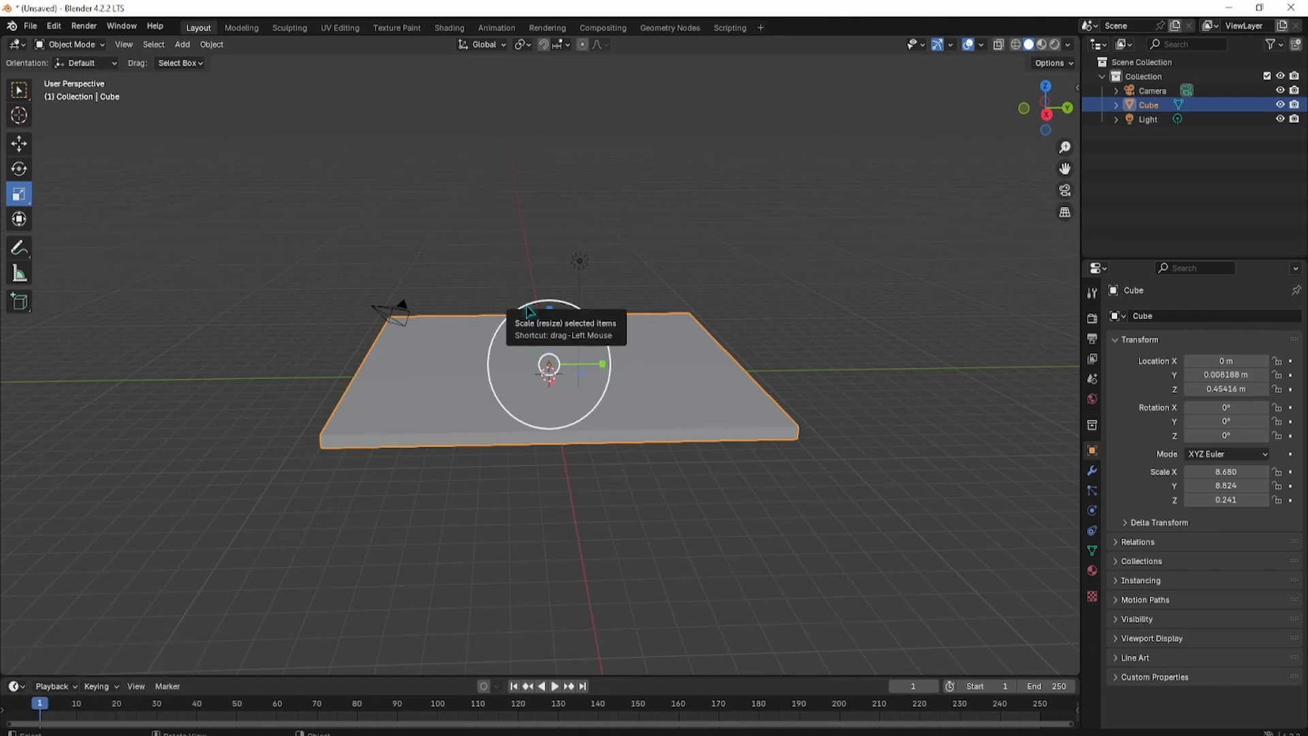
# Try scaling the slab uniformly by a factor of about 1.24 with the Scale command, and cancel it
pyautogui.hotkey('shift', 'space')
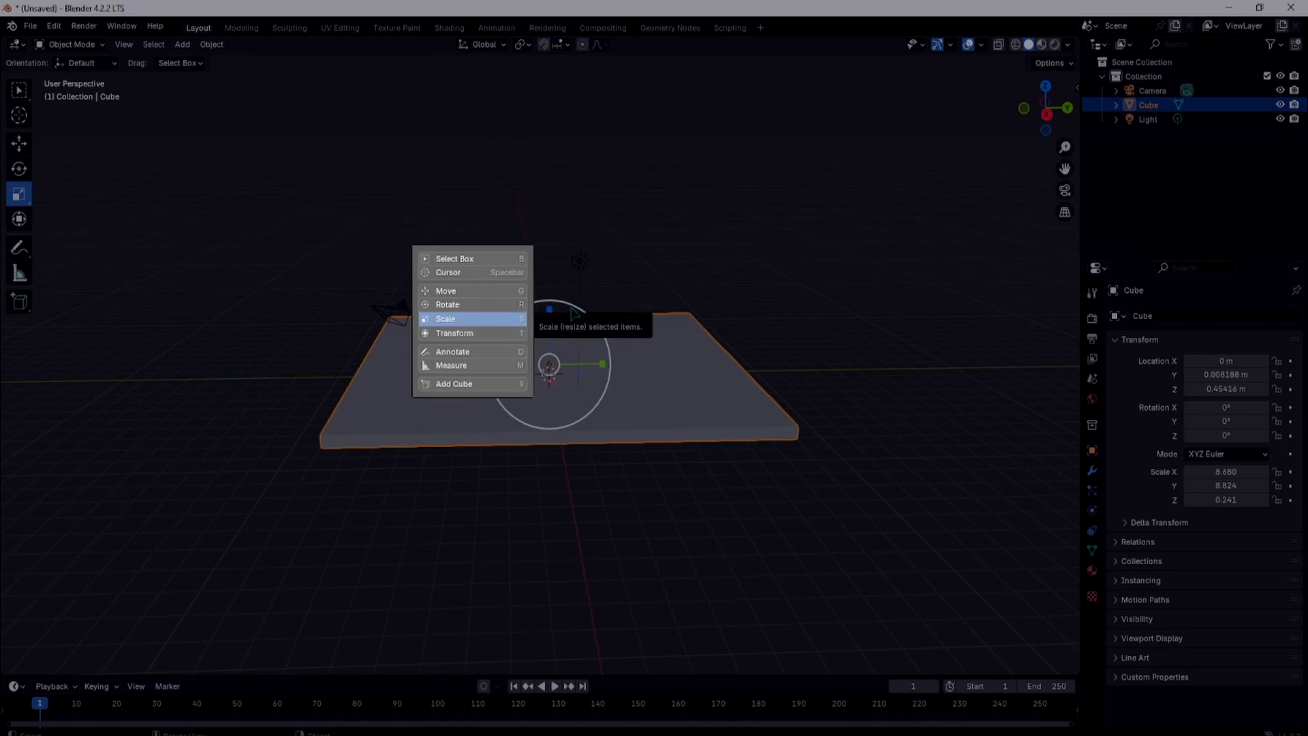
pyautogui.click(488, 322)
pyautogui.press('s')
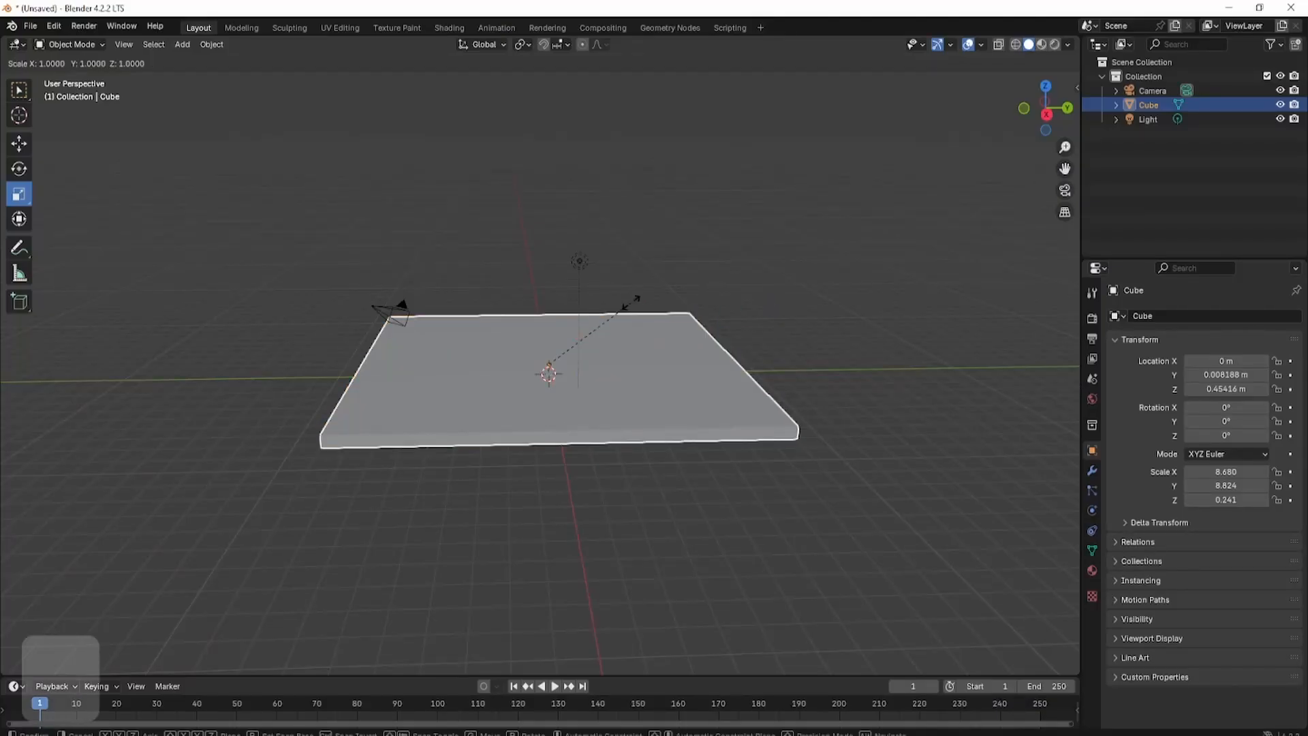
pyautogui.rightClick(638, 337)
pyautogui.press('s')
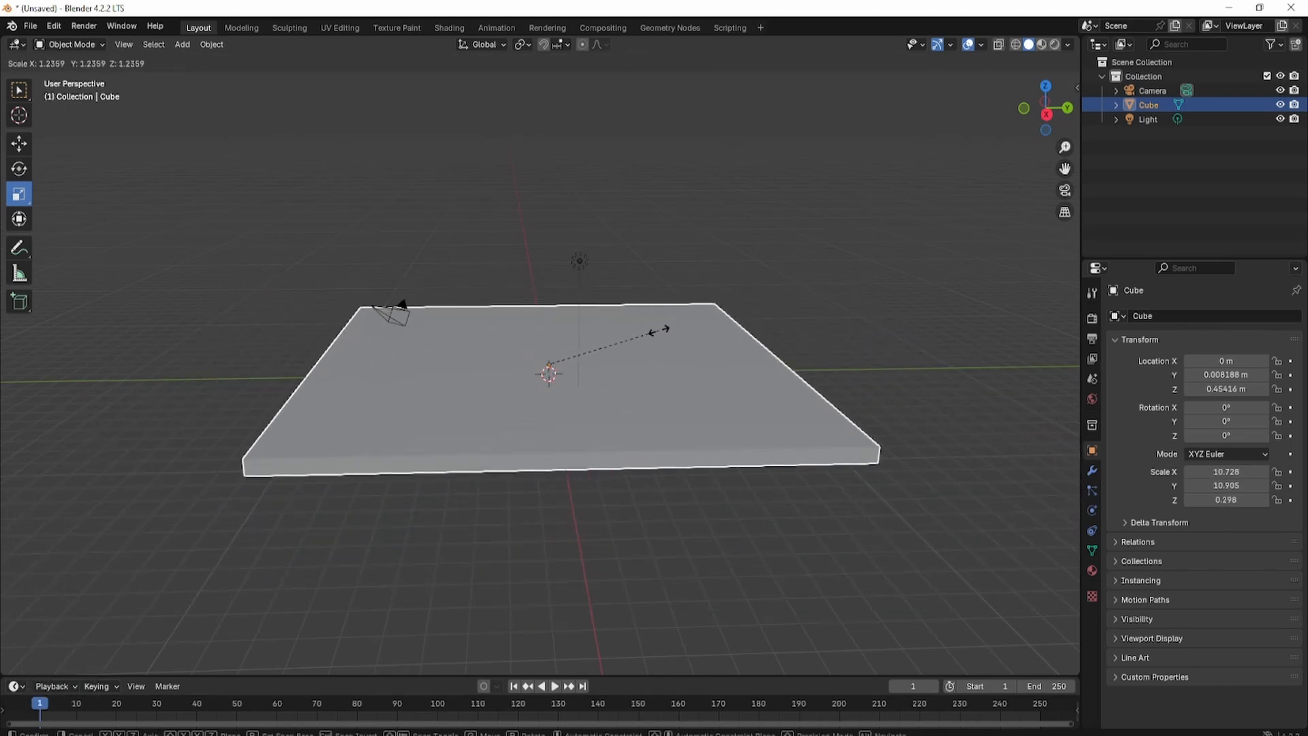
pyautogui.rightClick(686, 338)
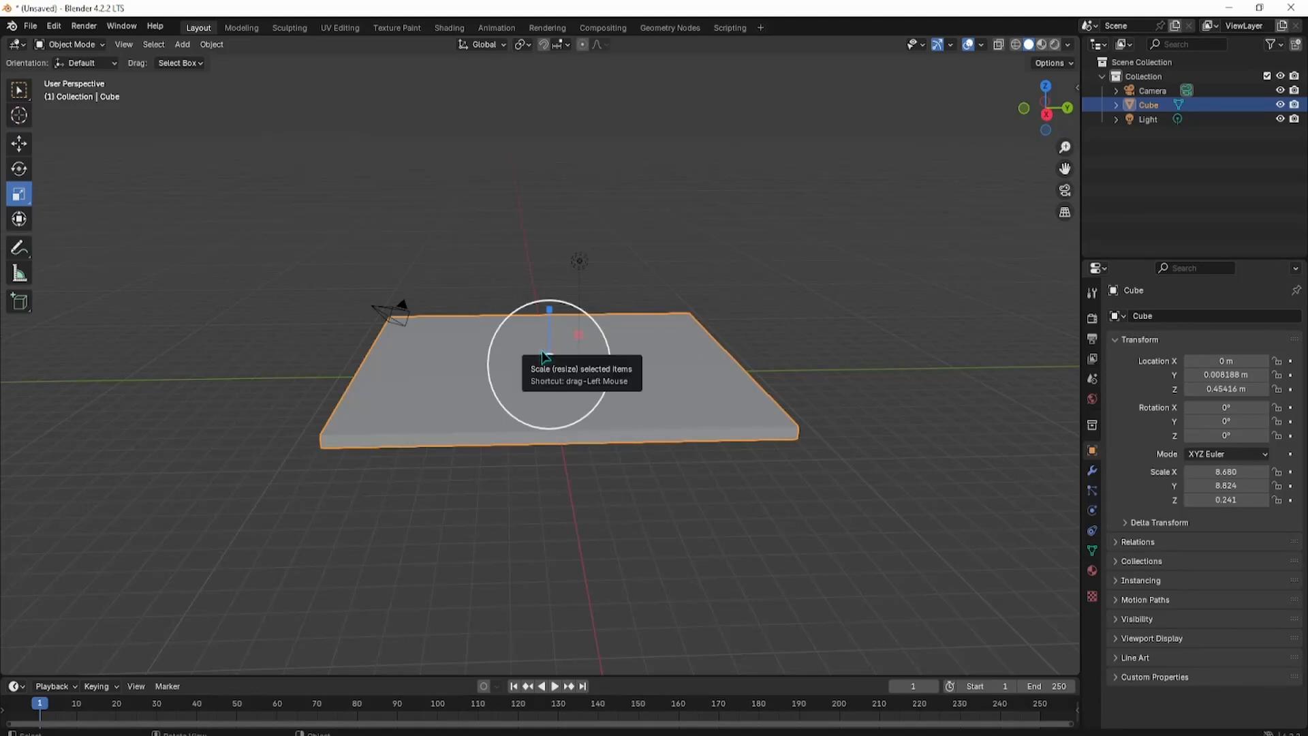
# Try scaling the slab in the XY plane to about 29.8 on X and 30.3 on Y, and undo the resizing
pyautogui.moveTo(543, 355); pyautogui.dragTo(469, 347, button='middle')
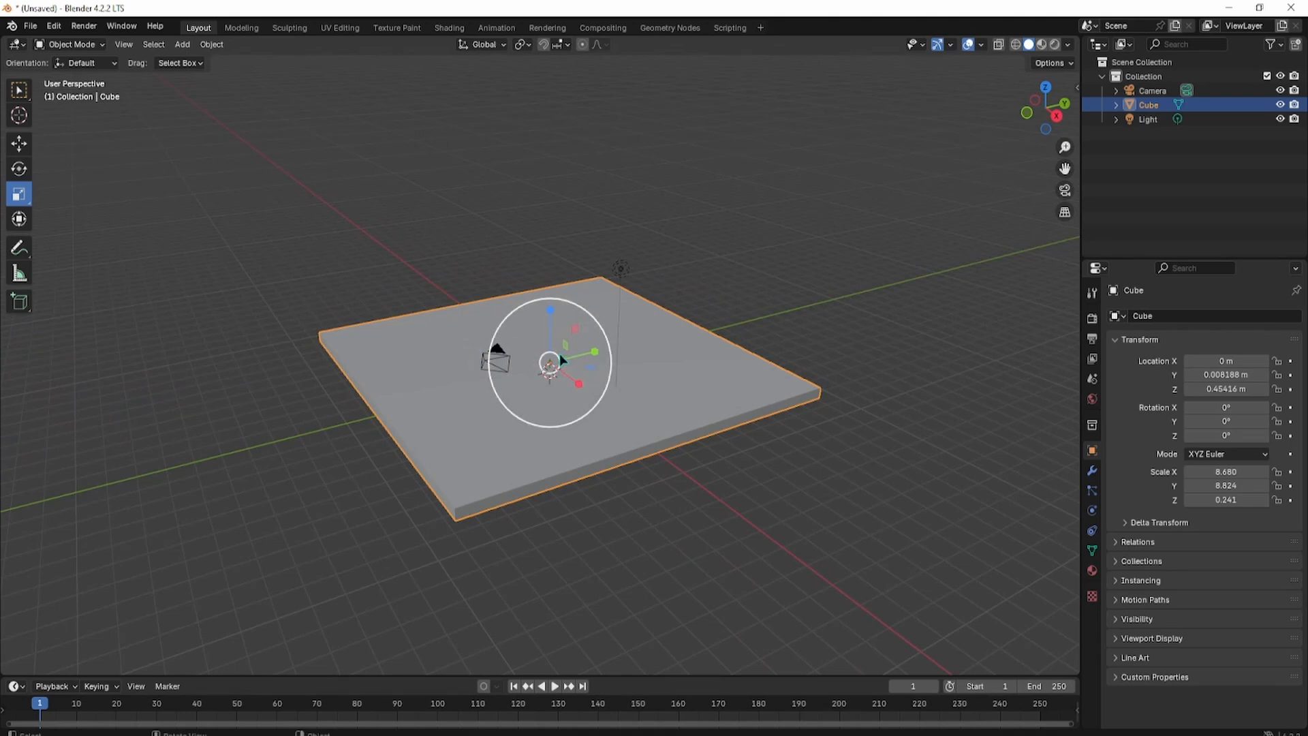
pyautogui.moveTo(560, 357); pyautogui.dragTo(671, 414)
pyautogui.hotkey('ctrl', 'z')
pyautogui.hotkey('ctrl', 'z')
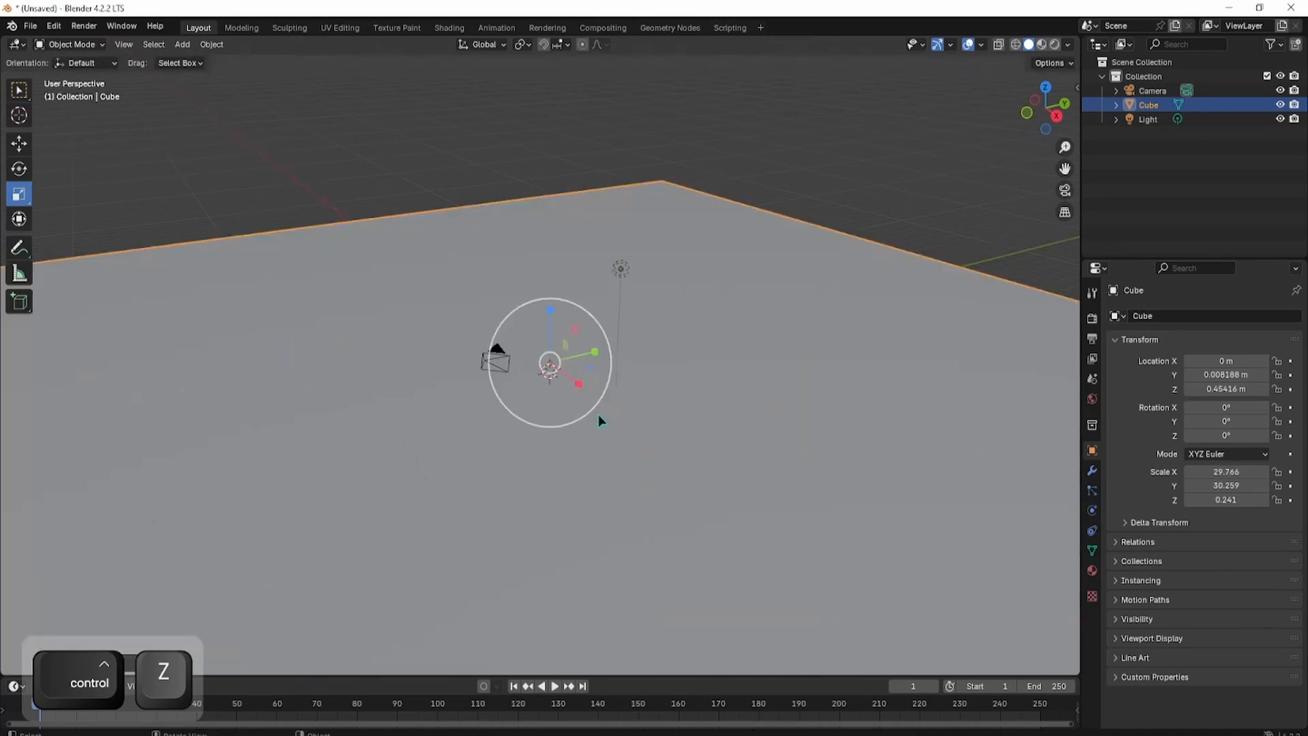
pyautogui.hotkey('ctrl', 'z')
pyautogui.moveTo(590, 367); pyautogui.dragTo(621, 385)
pyautogui.hotkey('ctrl', 'z')
# Try scaling the slab in the YZ plane to about 15.9 on Y and 0.43 on Z, and undo the resizing
pyautogui.moveTo(588, 310); pyautogui.dragTo(525, 361, button='middle')
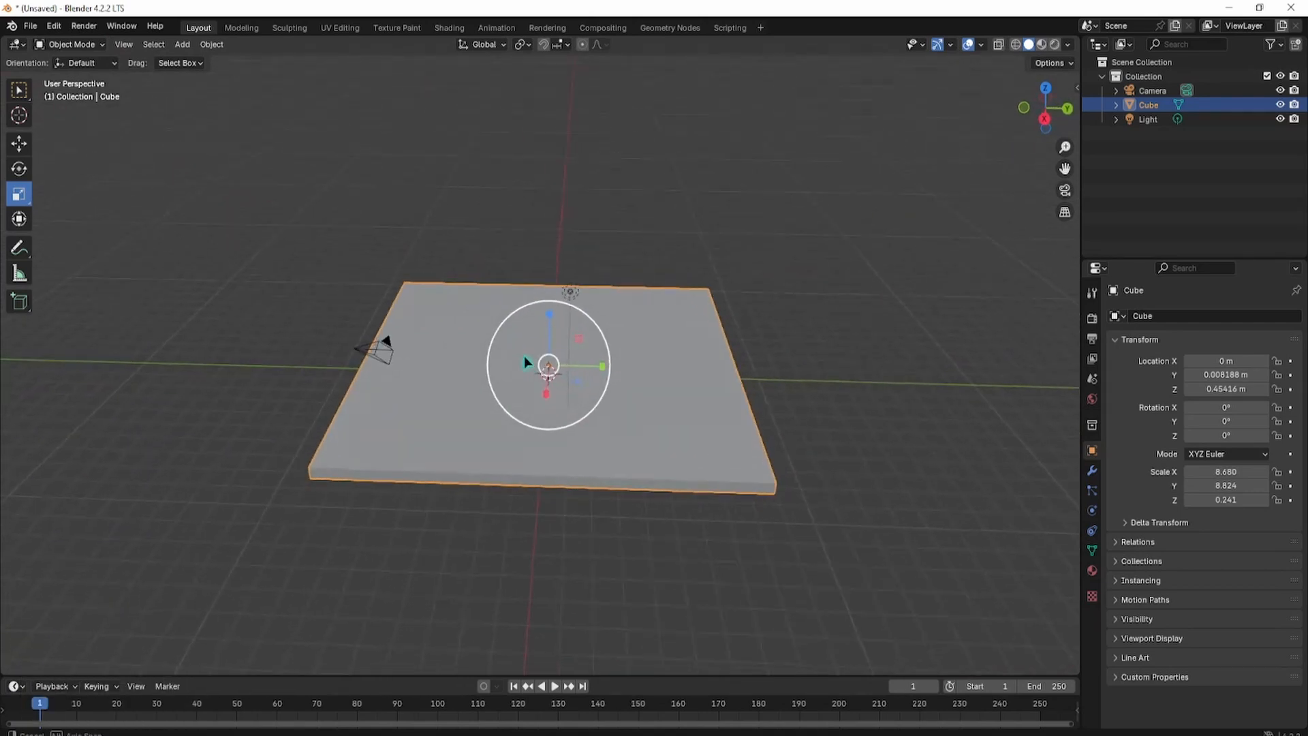
pyautogui.moveTo(581, 338); pyautogui.dragTo(619, 332)
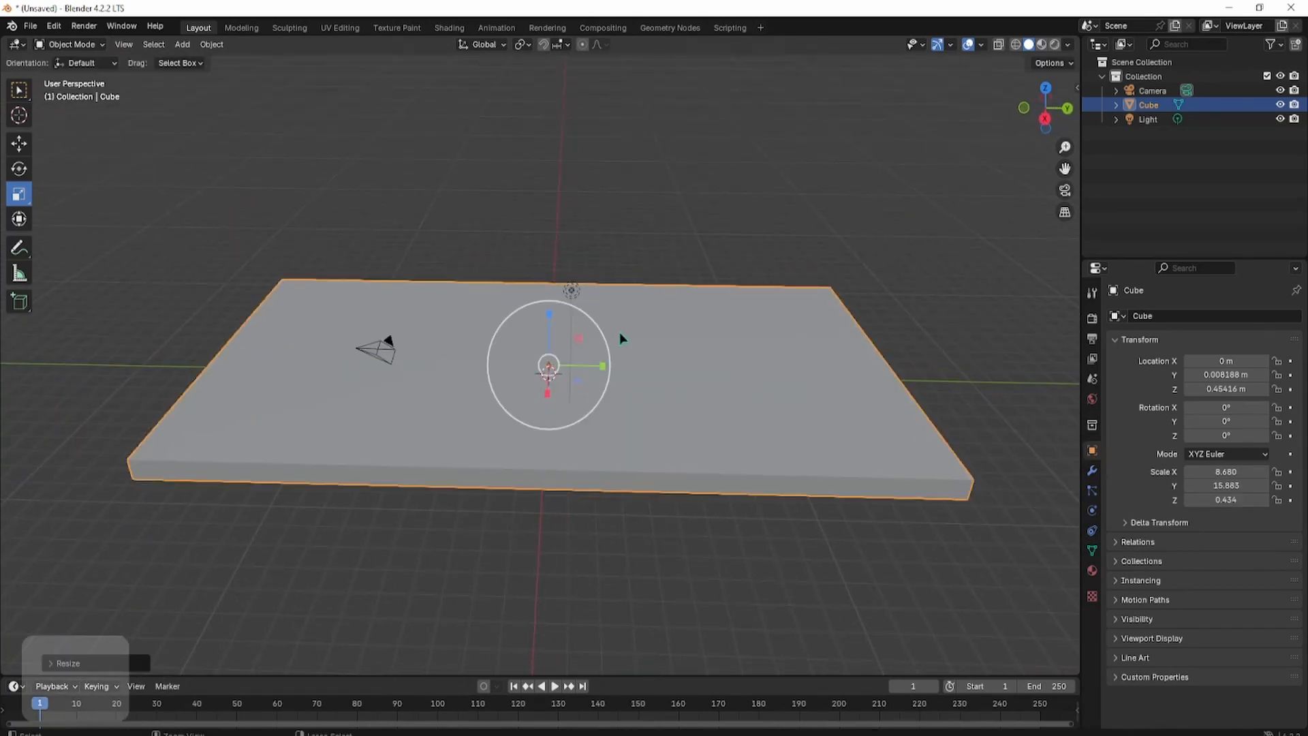
pyautogui.hotkey('ctrl', 'z')
pyautogui.moveTo(611, 316); pyautogui.dragTo(575, 343, button='middle')
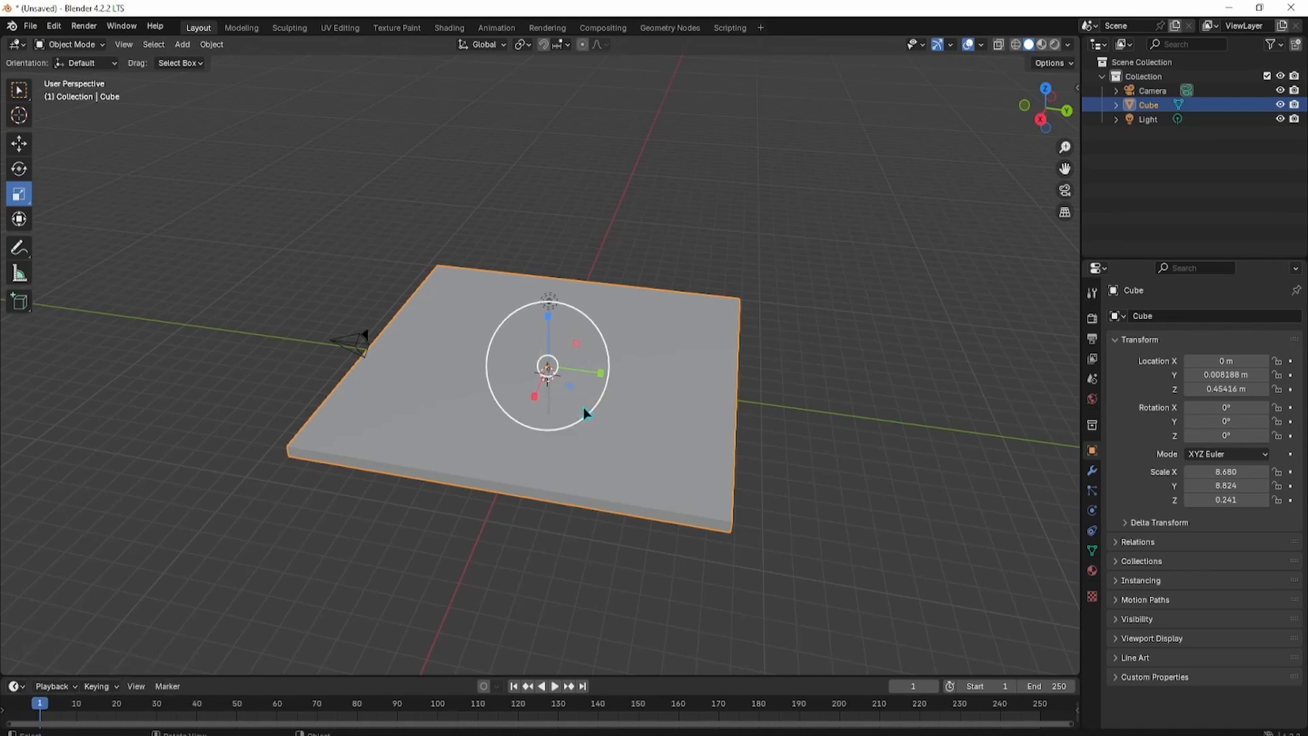
# Try scaling the slab uniformly by a factor of about 1.29, cancel it, and inspect the slab from several angles
pyautogui.press('s')
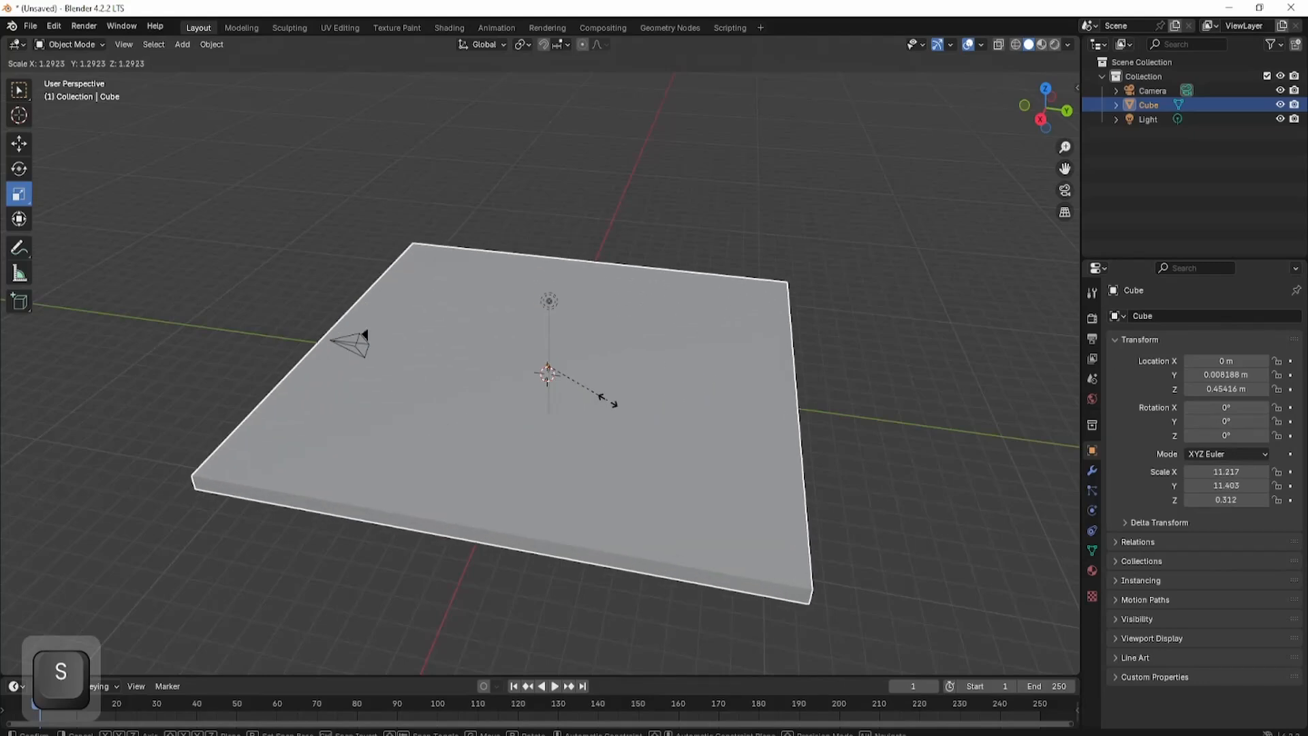
pyautogui.rightClick(583, 390)
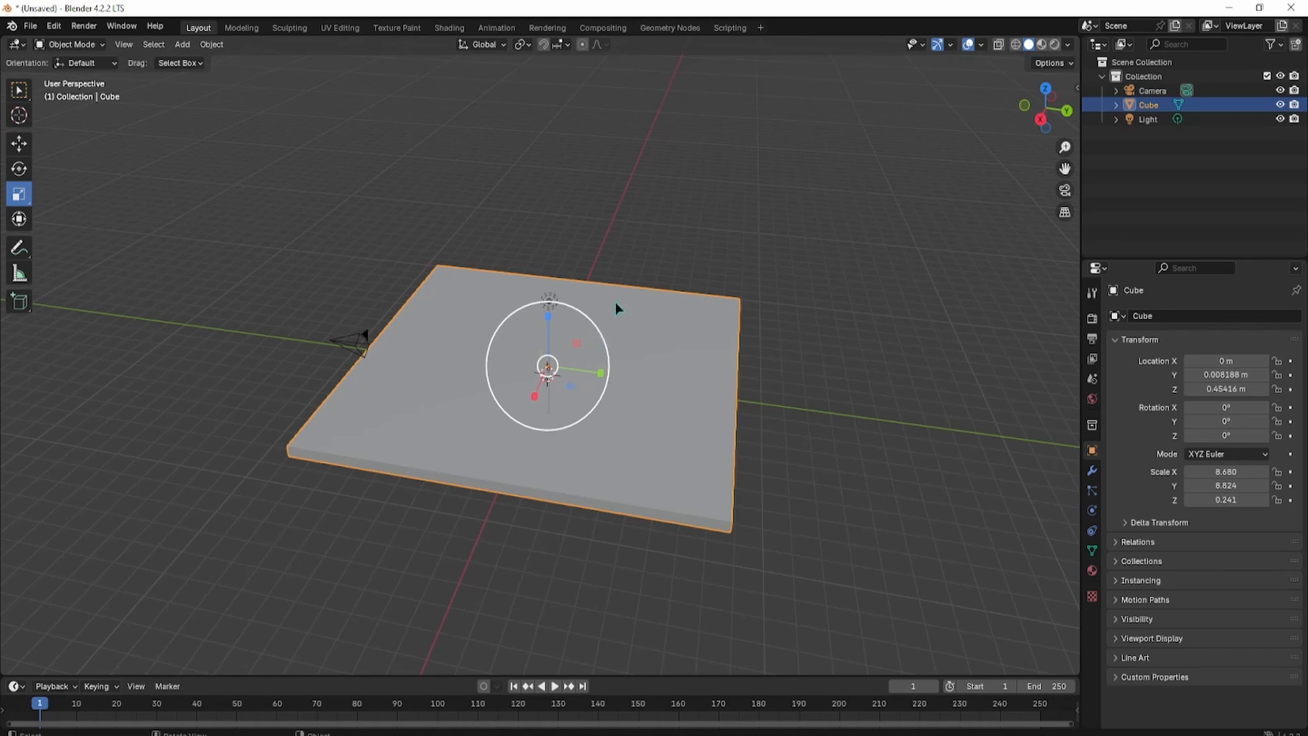
pyautogui.moveTo(615, 302); pyautogui.dragTo(395, 158, button='middle')
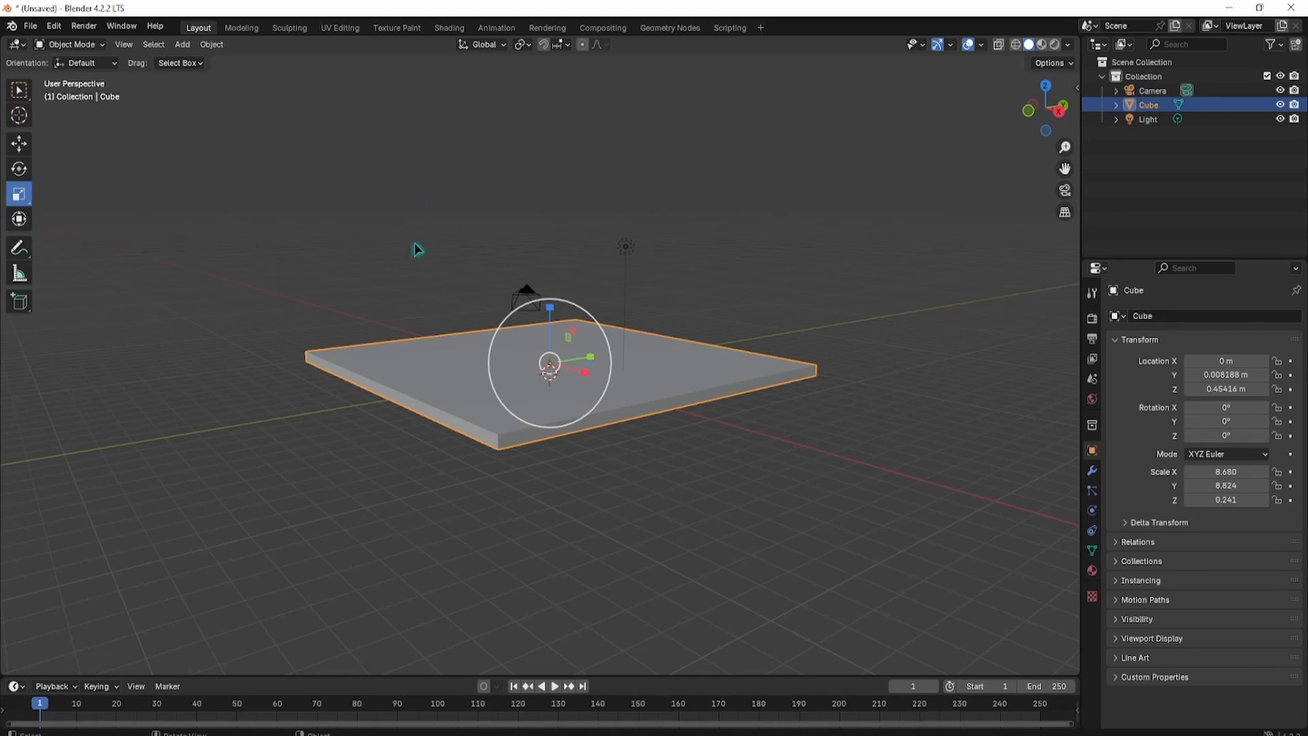
pyautogui.moveTo(418, 248); pyautogui.dragTo(341, 258, button='middle')
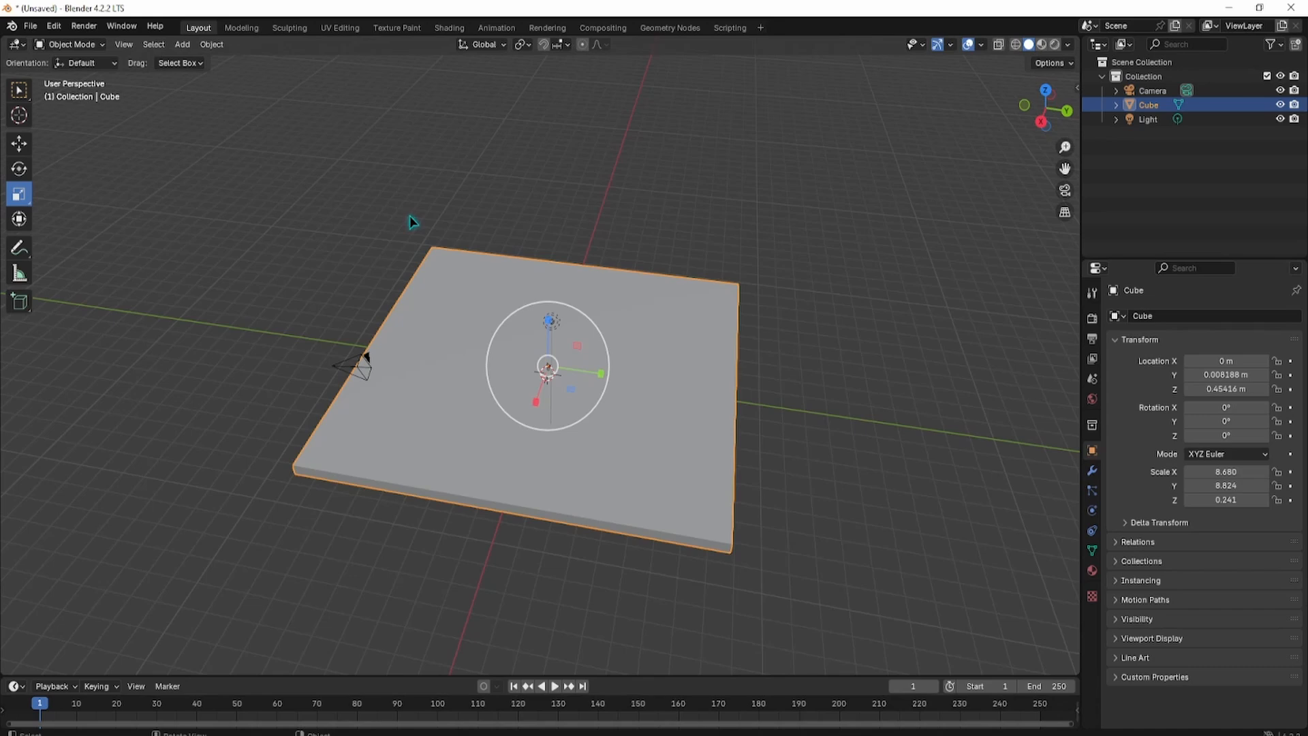
# Show the slab's transform values beside the viewport and apply its rotation and scale
pyautogui.press('n')
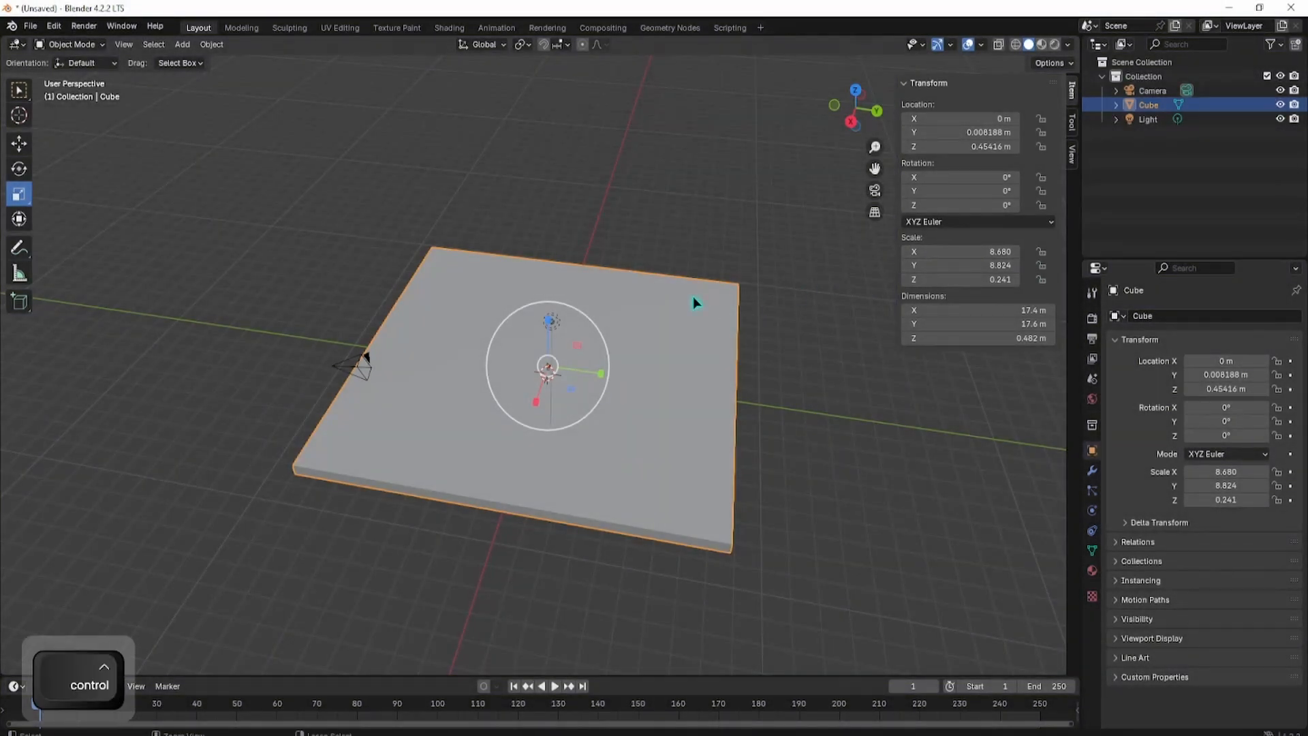
pyautogui.hotkey('ctrl', 'a')
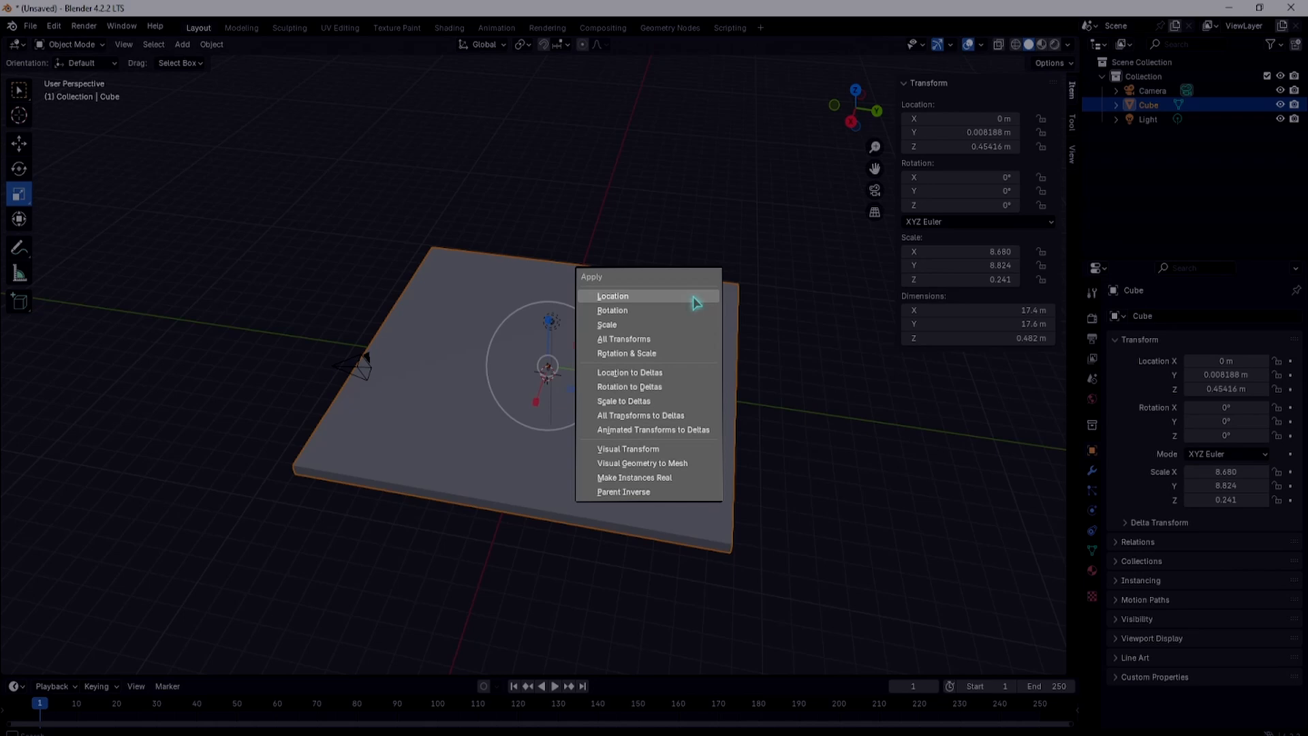
pyautogui.click(628, 354)
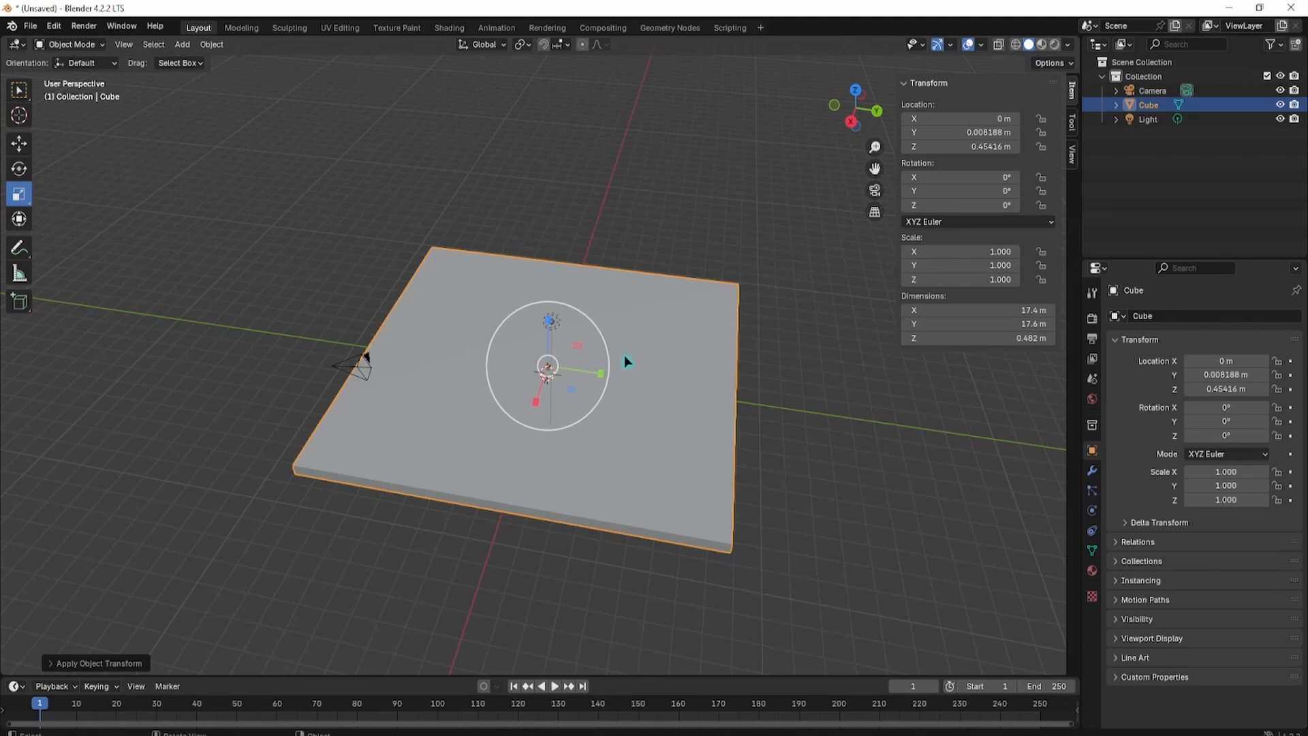
pyautogui.moveTo(474, 249); pyautogui.dragTo(517, 225, button='middle')
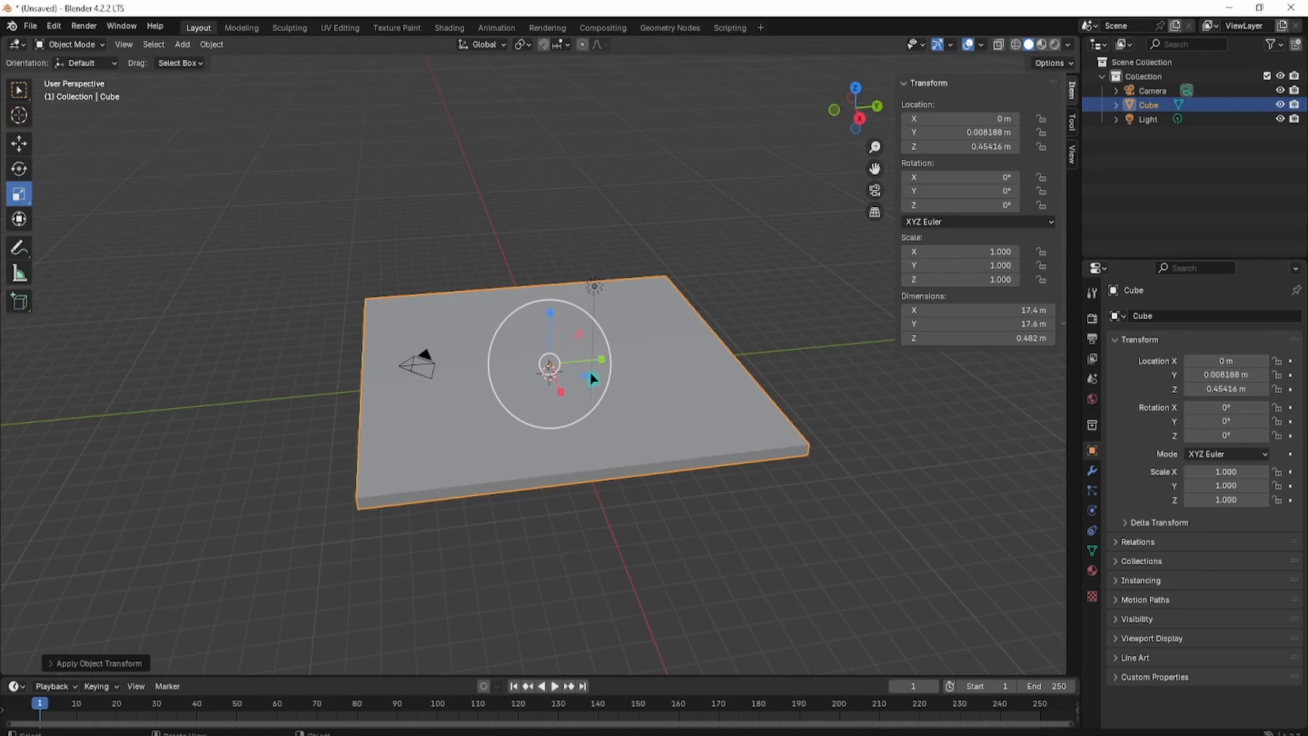
pyautogui.press('ctrl')
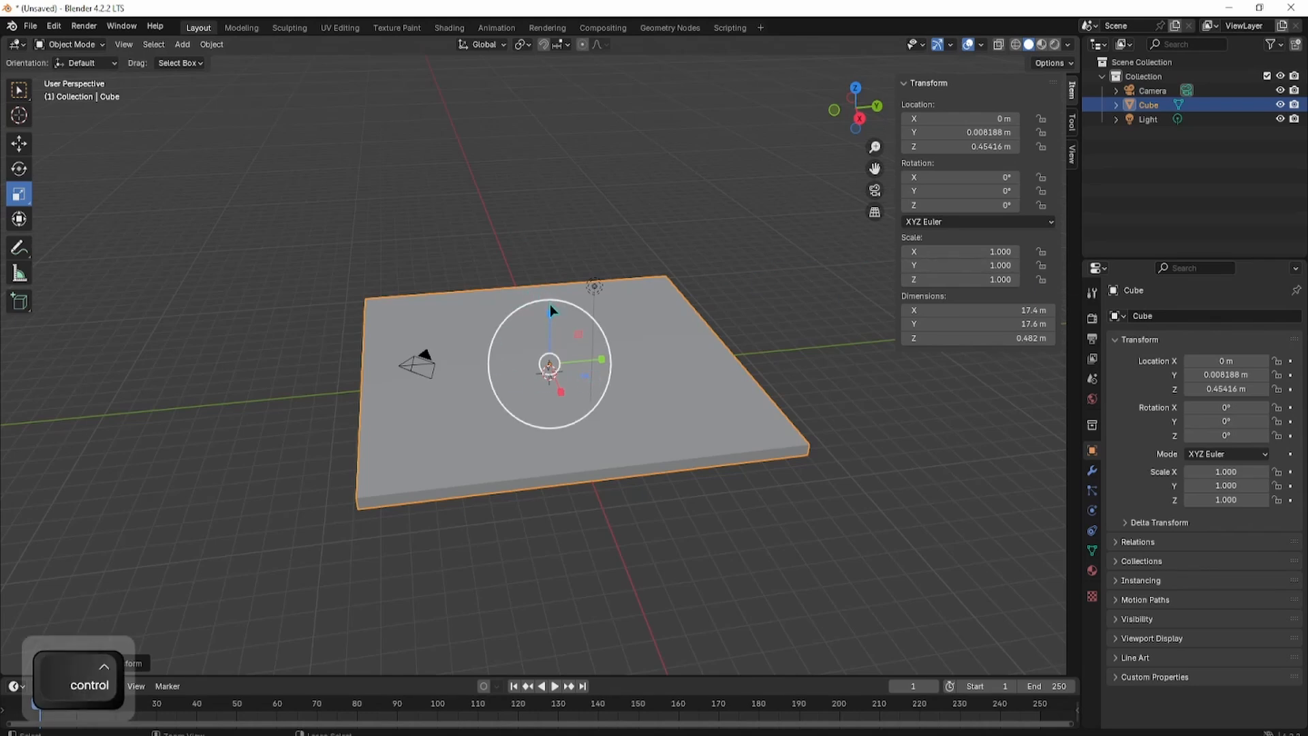
pyautogui.hotkey('ctrl', 'a')
pyautogui.click(550, 303)
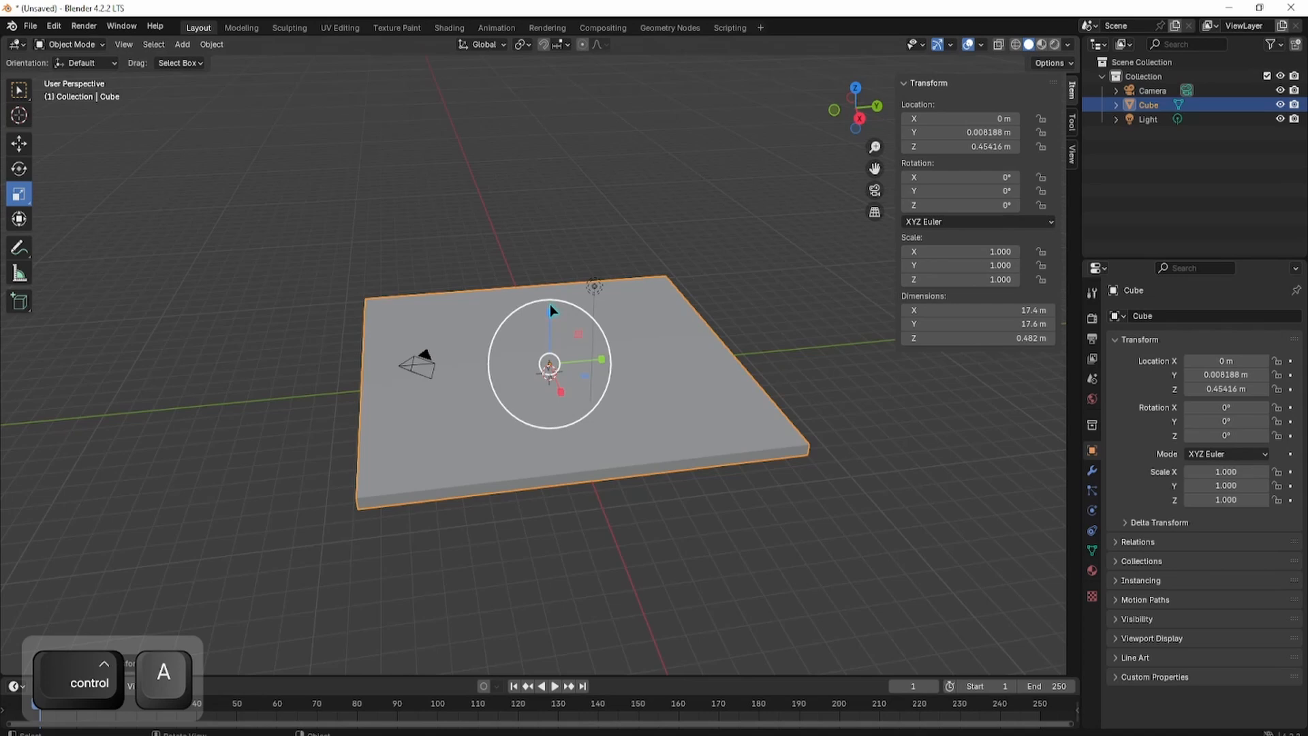
pyautogui.hotkey('ctrl', 'a')
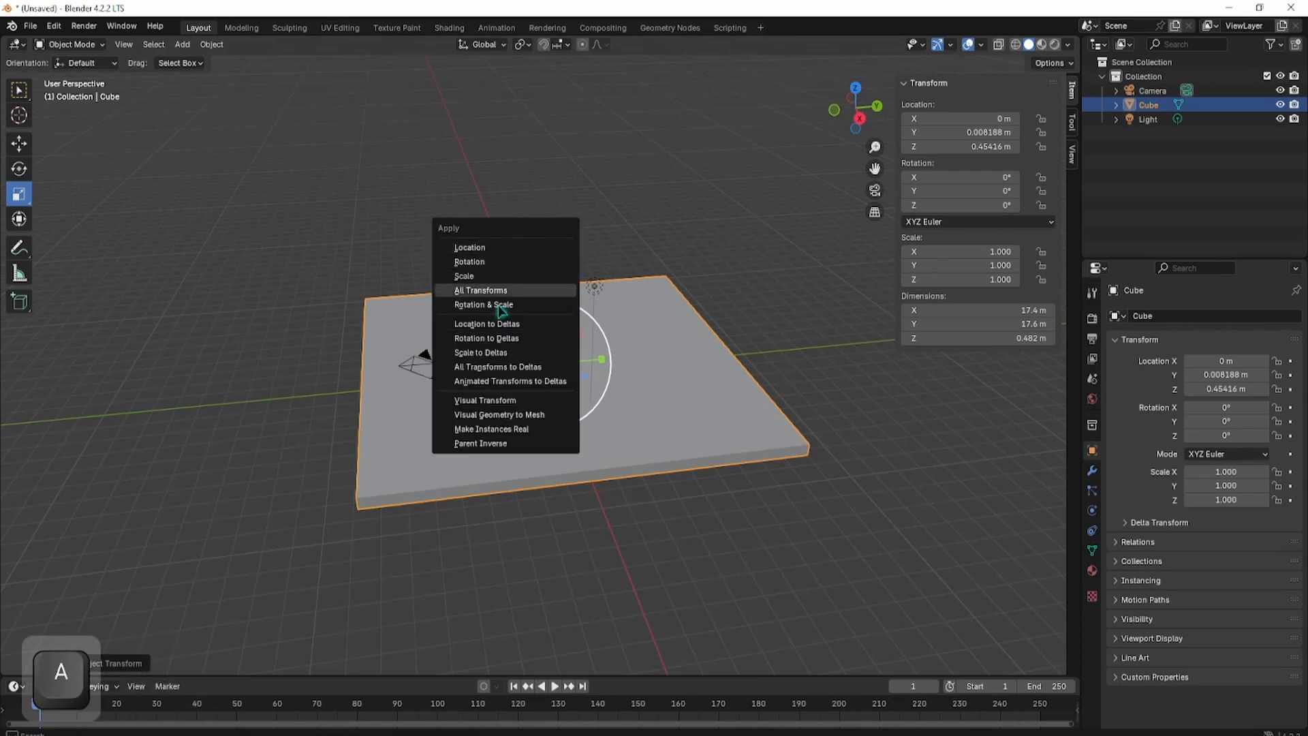
pyautogui.click(359, 171)
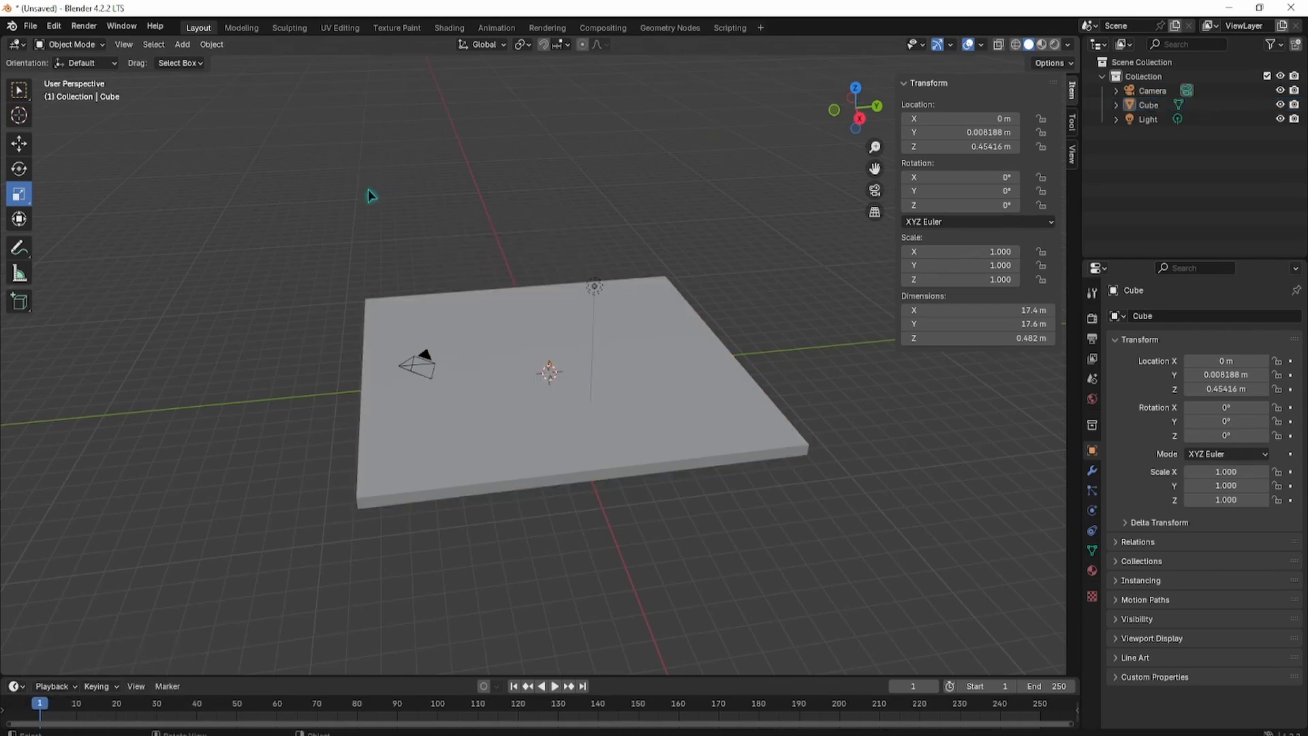
# Switch the slab to Edit Mode, view its mesh from another angle, and return to Object Mode
pyautogui.moveTo(368, 196); pyautogui.dragTo(350, 196, button='middle')
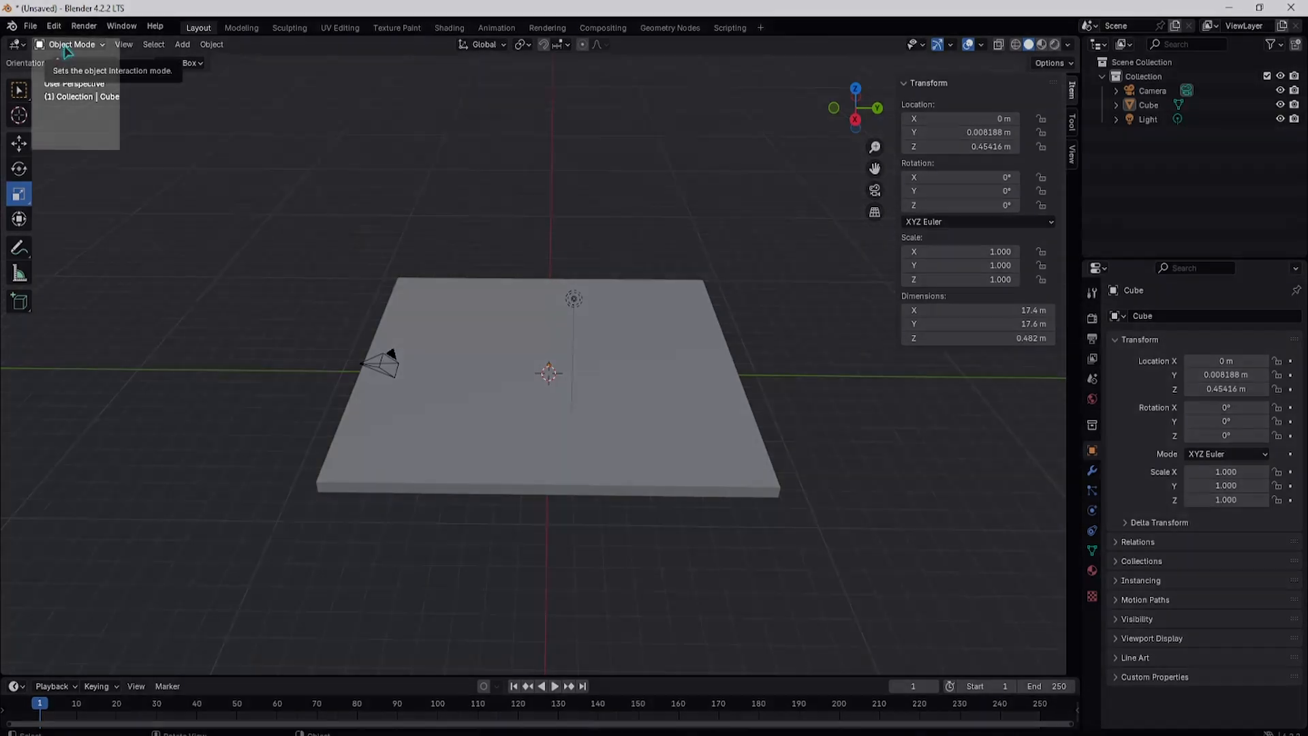
pyautogui.click(66, 46)
pyautogui.click(72, 76)
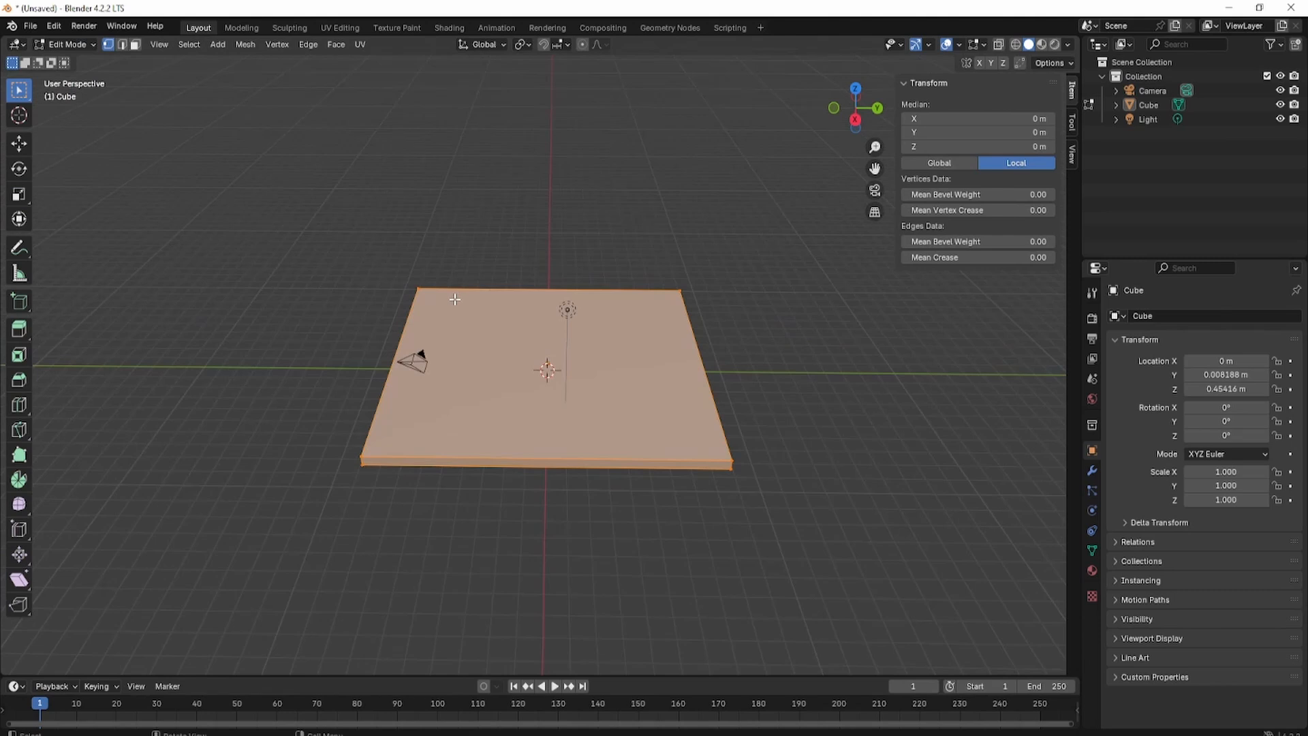
pyautogui.moveTo(516, 334); pyautogui.dragTo(322, 310, button='middle')
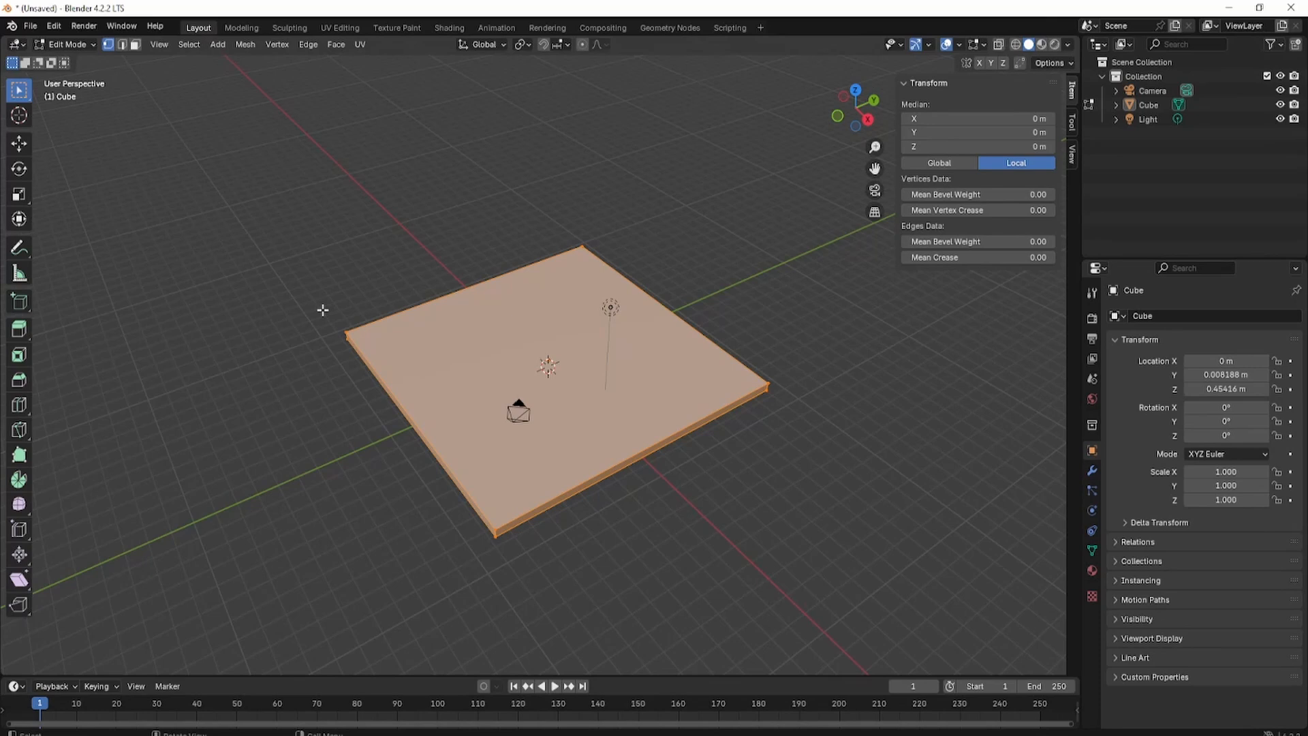
pyautogui.press('Tab')
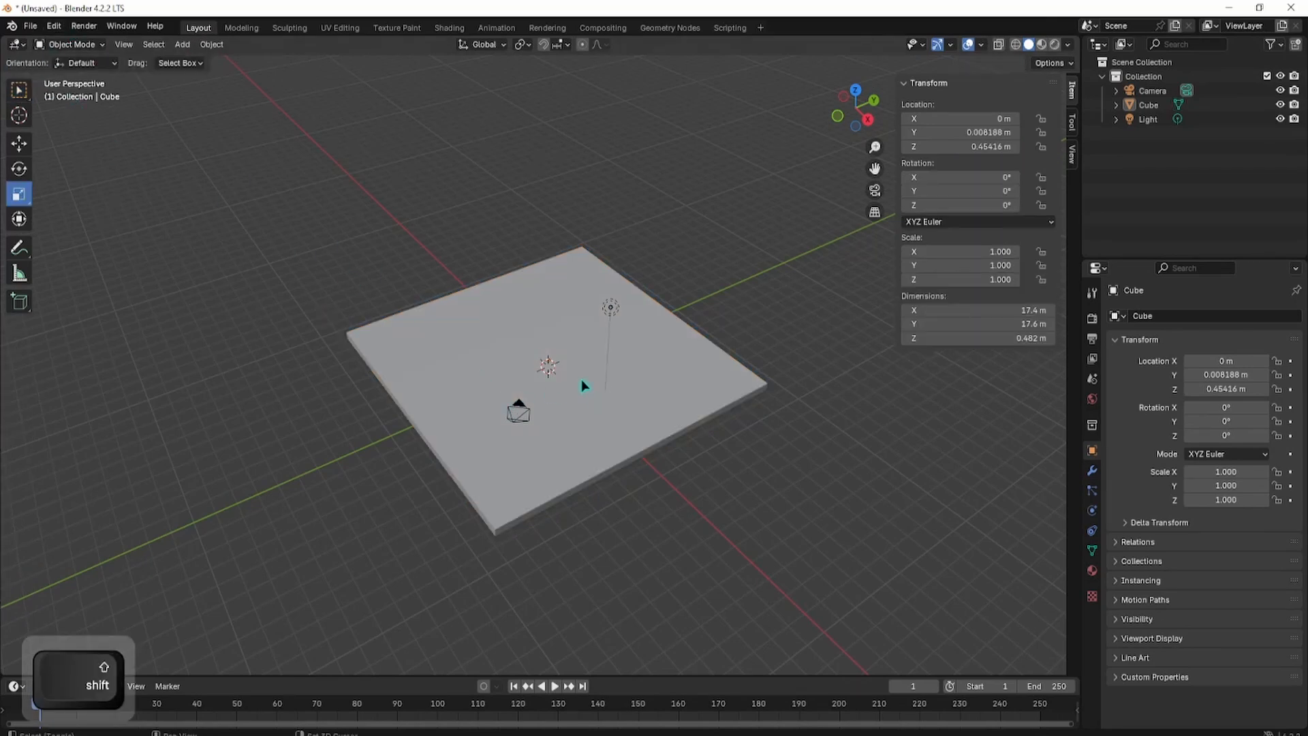
# Add a cylinder mesh and move it up along Z to about 2.4 m, above the slab
pyautogui.hotkey('shift', 'a')
pyautogui.moveTo(522, 405)
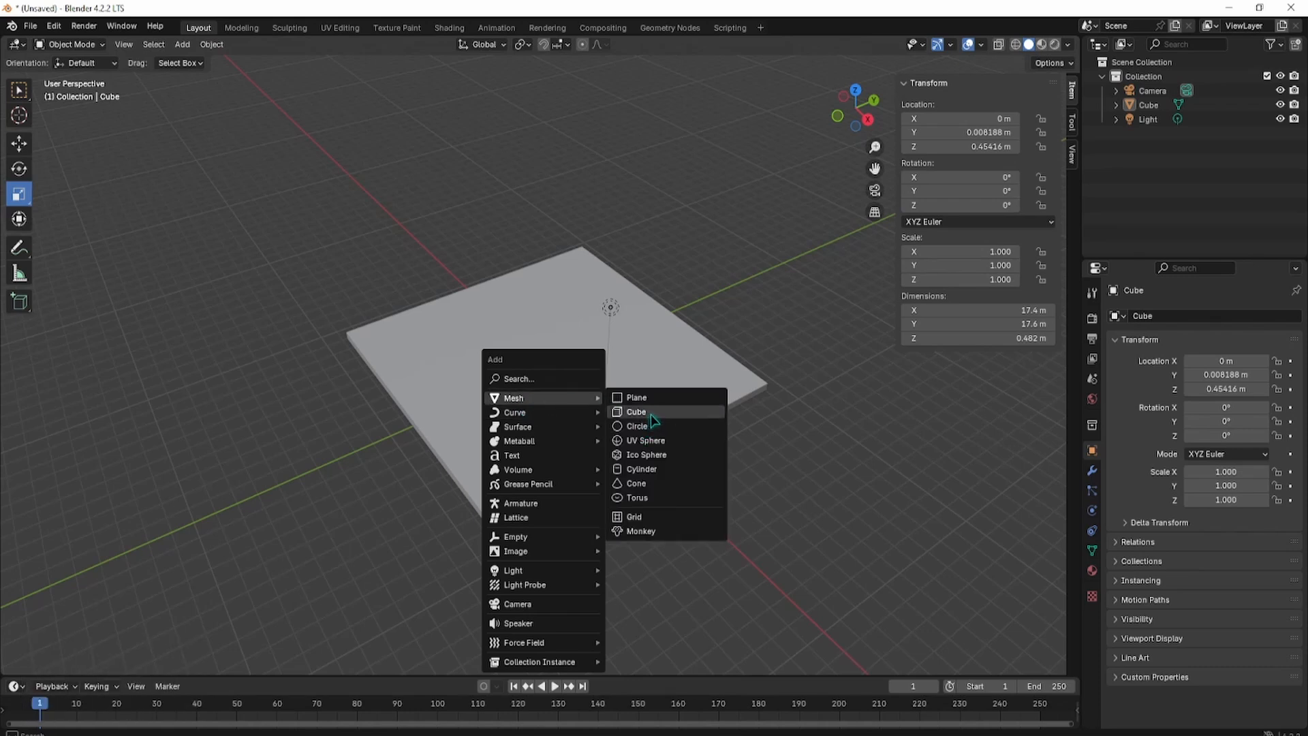
pyautogui.click(640, 470)
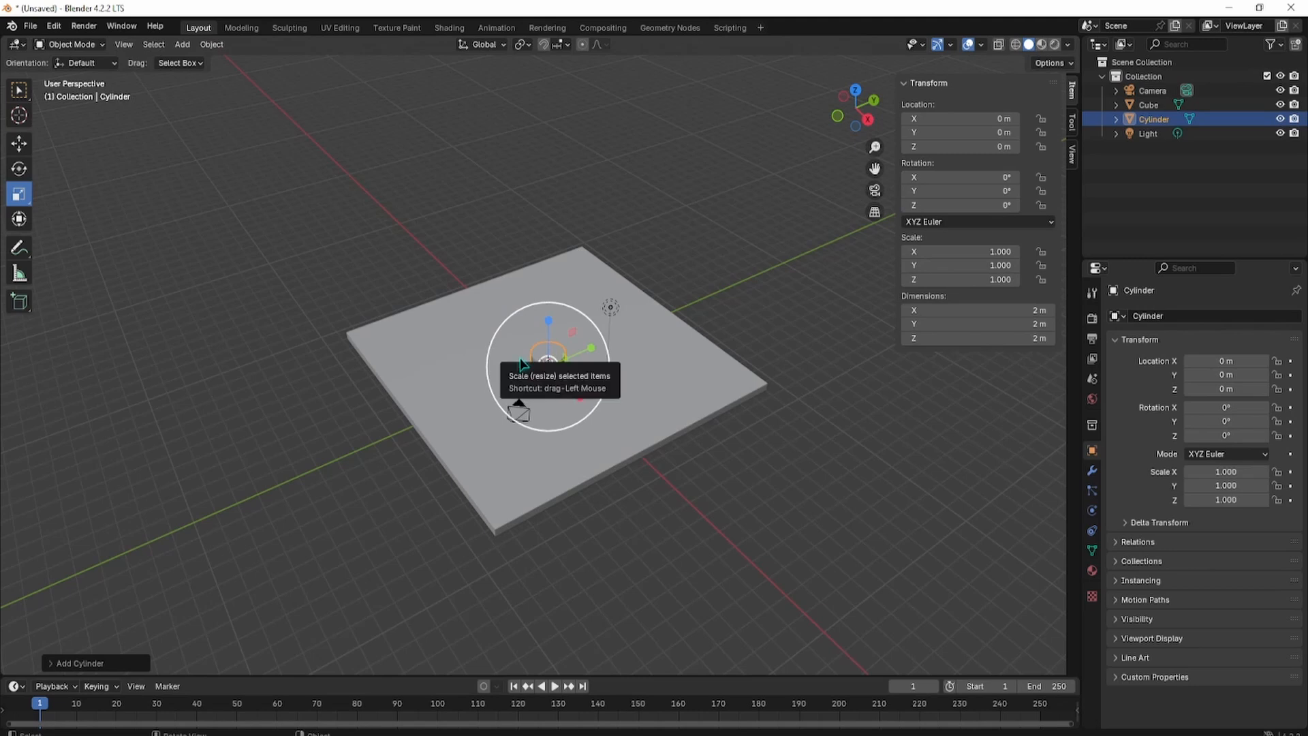
pyautogui.hotkey('shift', 'space')
pyautogui.click(474, 331)
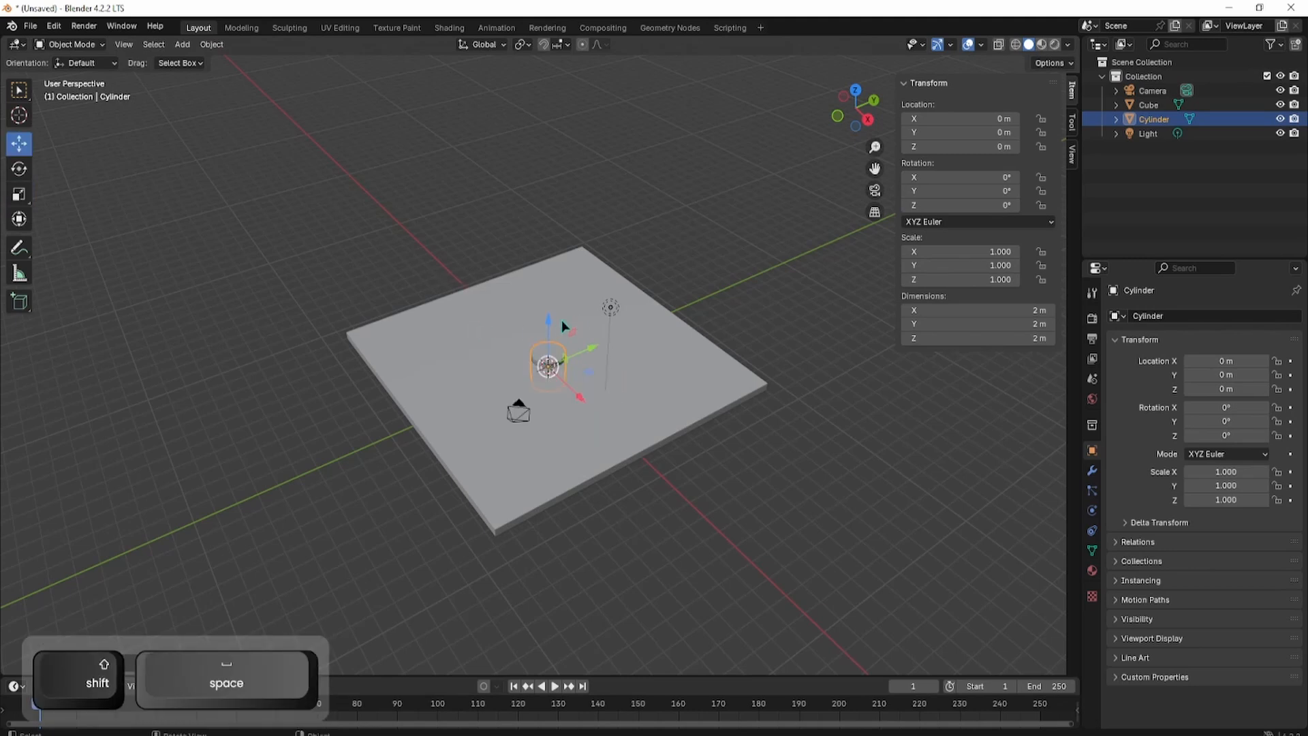
pyautogui.moveTo(561, 320); pyautogui.dragTo(545, 285)
pyautogui.scroll(5, 537, 288)
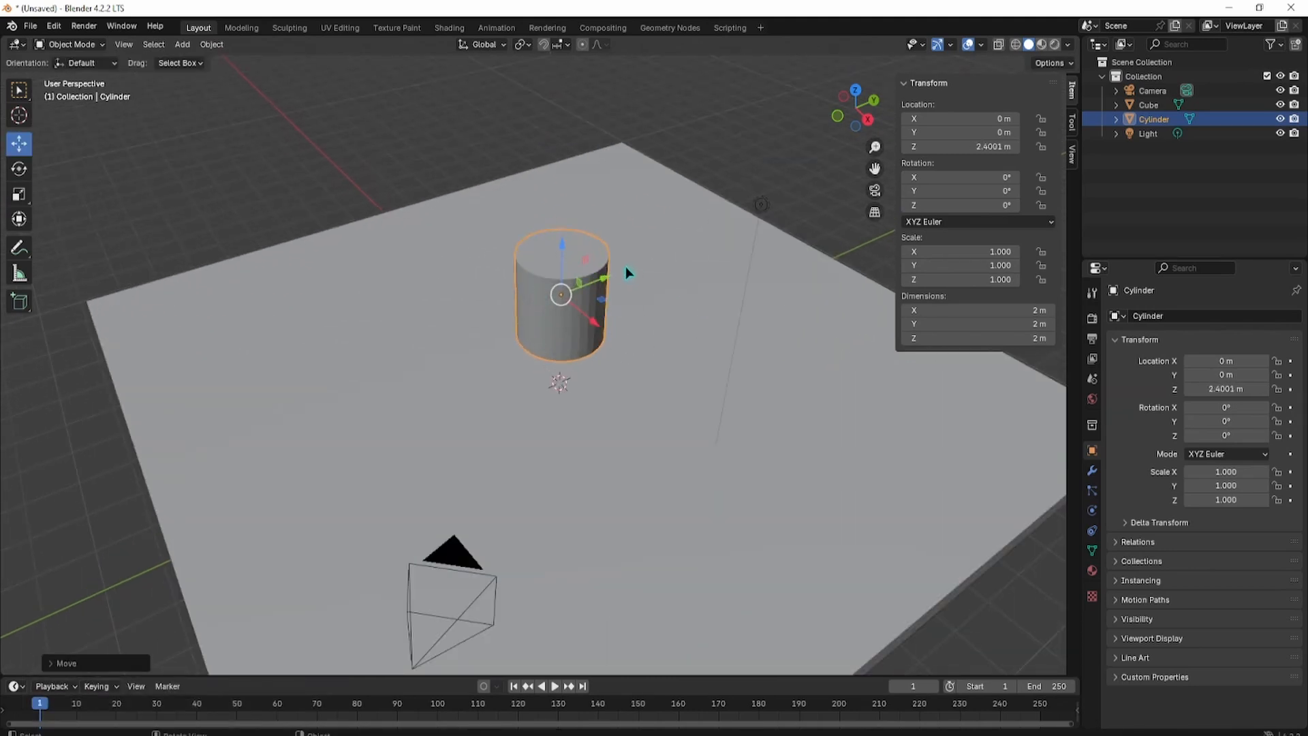
# Switch the cylinder to Edit Mode and box-select all vertices of its top rim
pyautogui.moveTo(625, 267); pyautogui.dragTo(506, 258, button='middle')
pyautogui.click(68, 45)
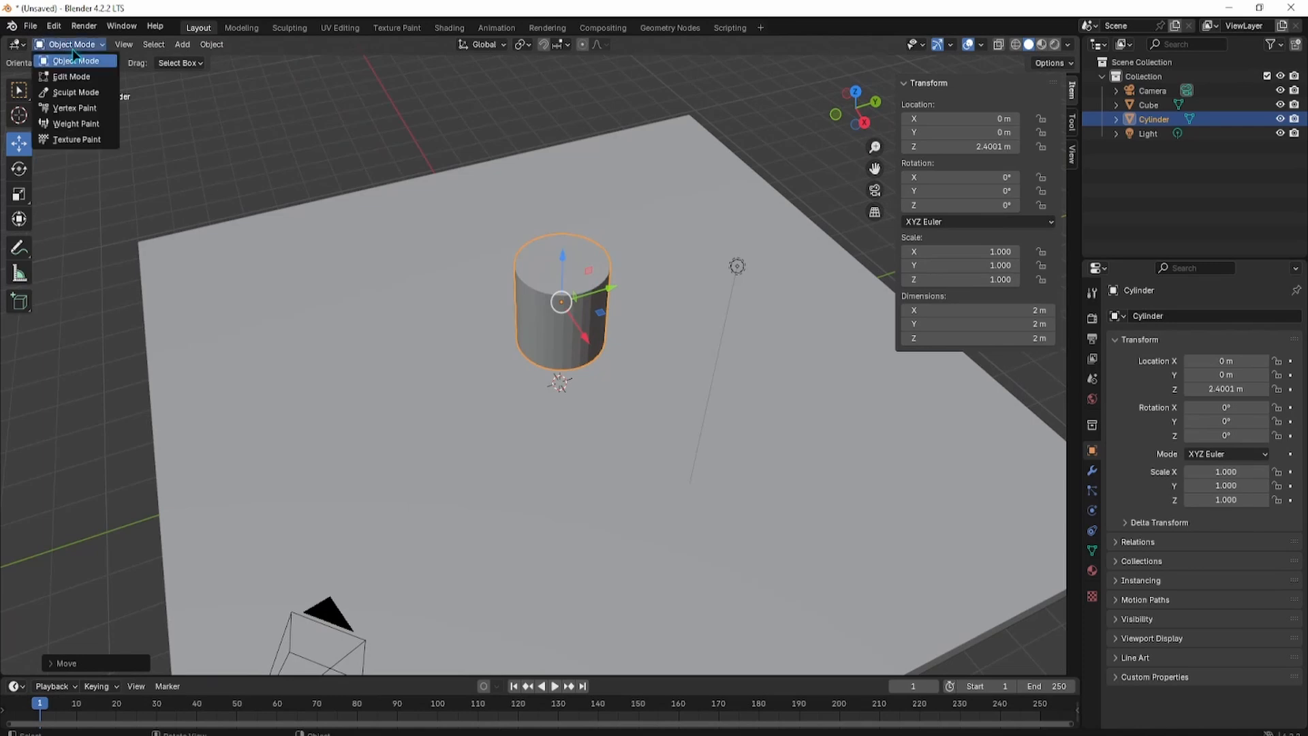
pyautogui.click(76, 74)
pyautogui.scroll(3, 620, 188)
pyautogui.moveTo(621, 187); pyautogui.dragTo(572, 273, button='middle')
pyautogui.scroll(3, 572, 273)
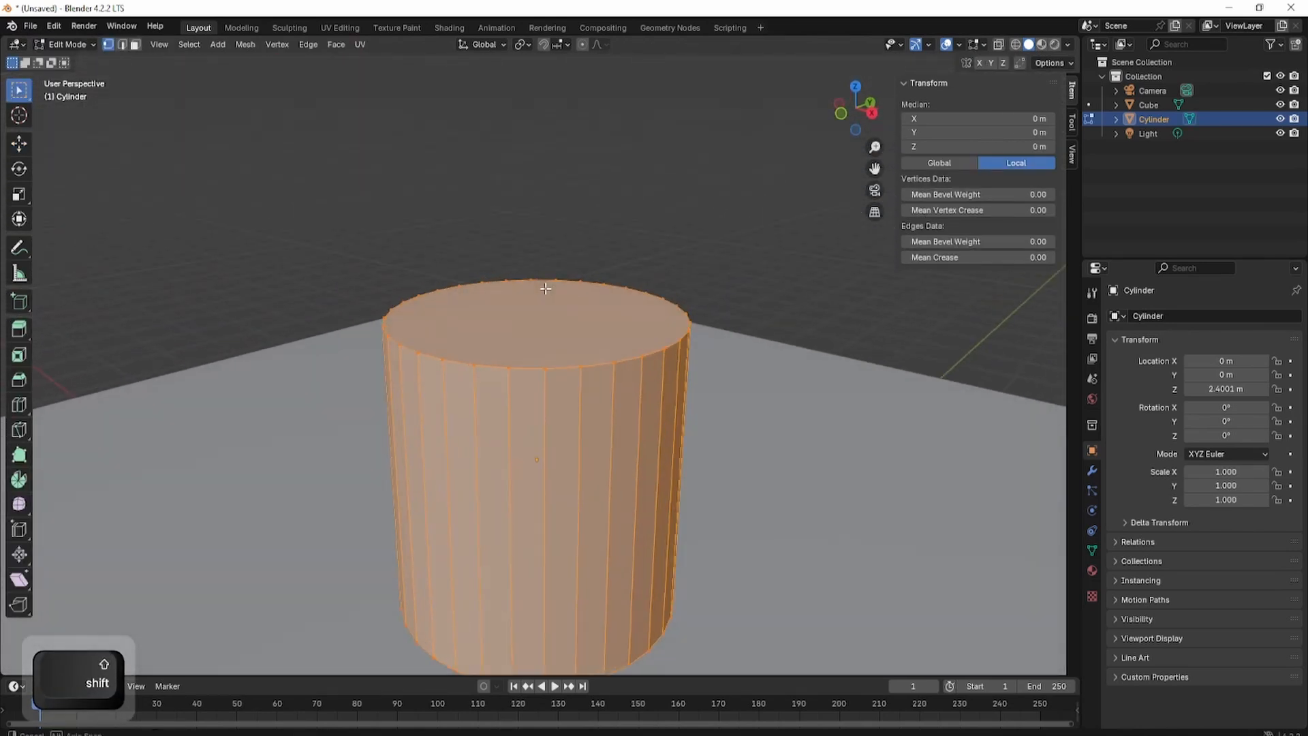
pyautogui.moveTo(300, 242); pyautogui.dragTo(706, 385)
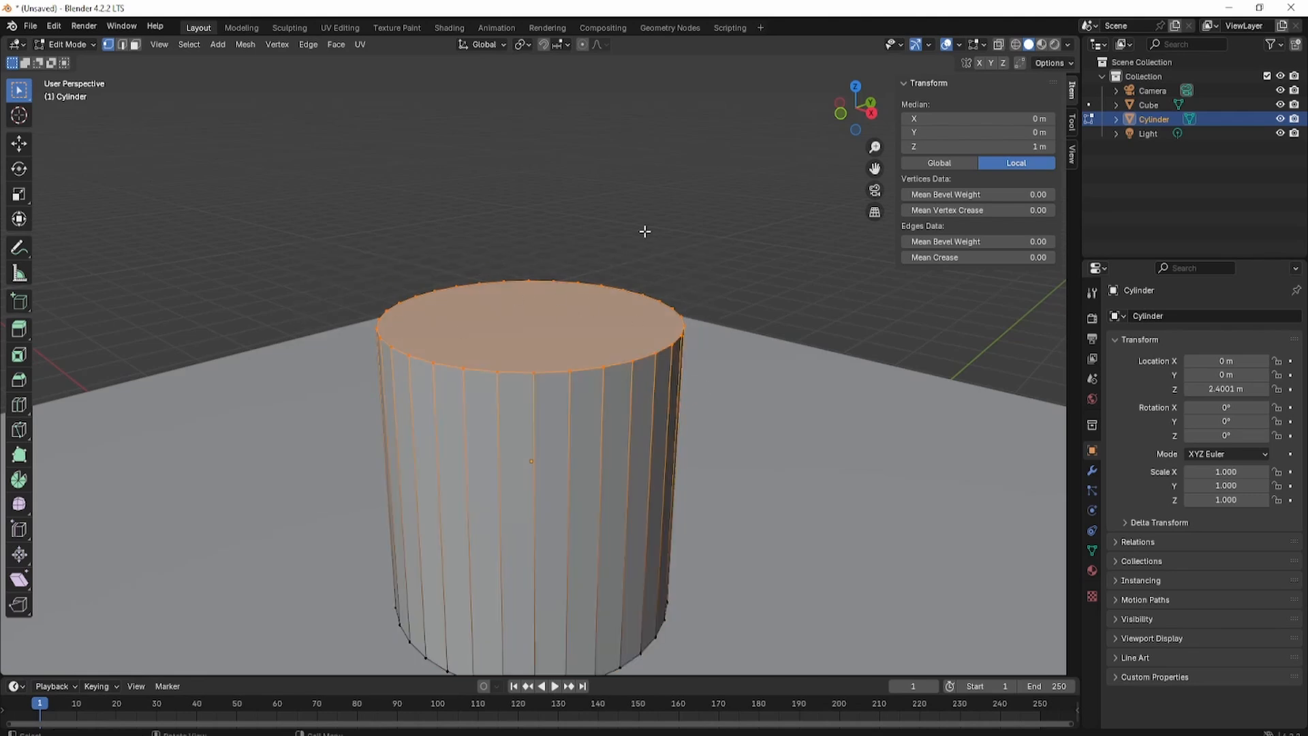
# Add one horizontal loop cut around the middle of the cylinder, and try a vertical loop cut before cancelling it
pyautogui.moveTo(361, 217); pyautogui.dragTo(376, 214, button='middle')
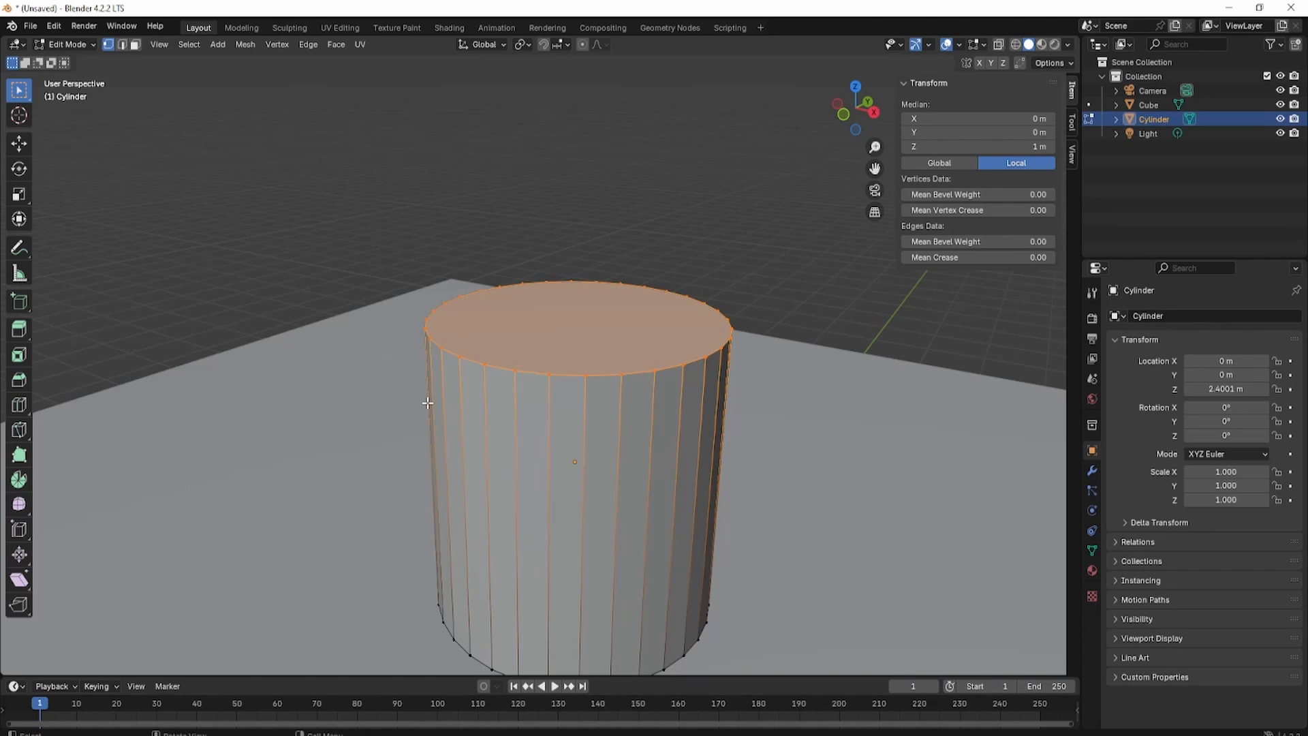
pyautogui.moveTo(336, 225); pyautogui.dragTo(456, 208, button='middle')
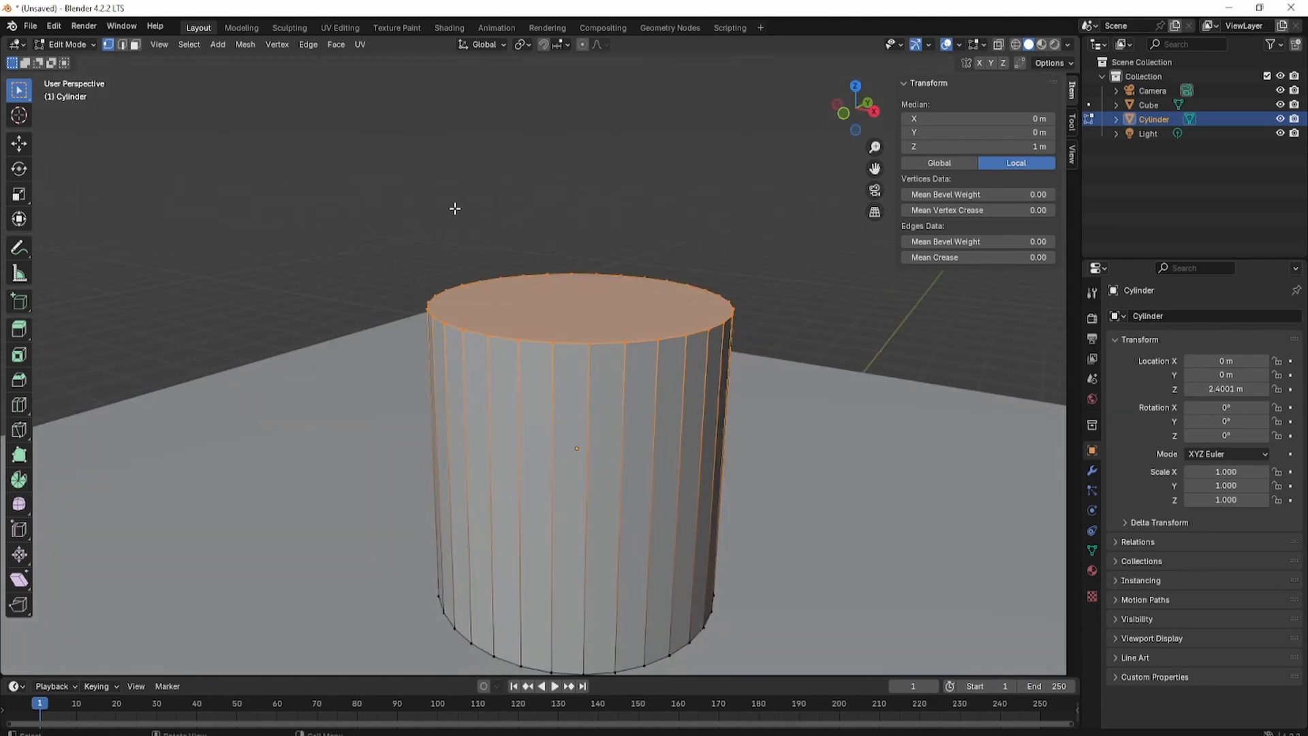
pyautogui.moveTo(364, 268); pyautogui.dragTo(436, 288, button='middle')
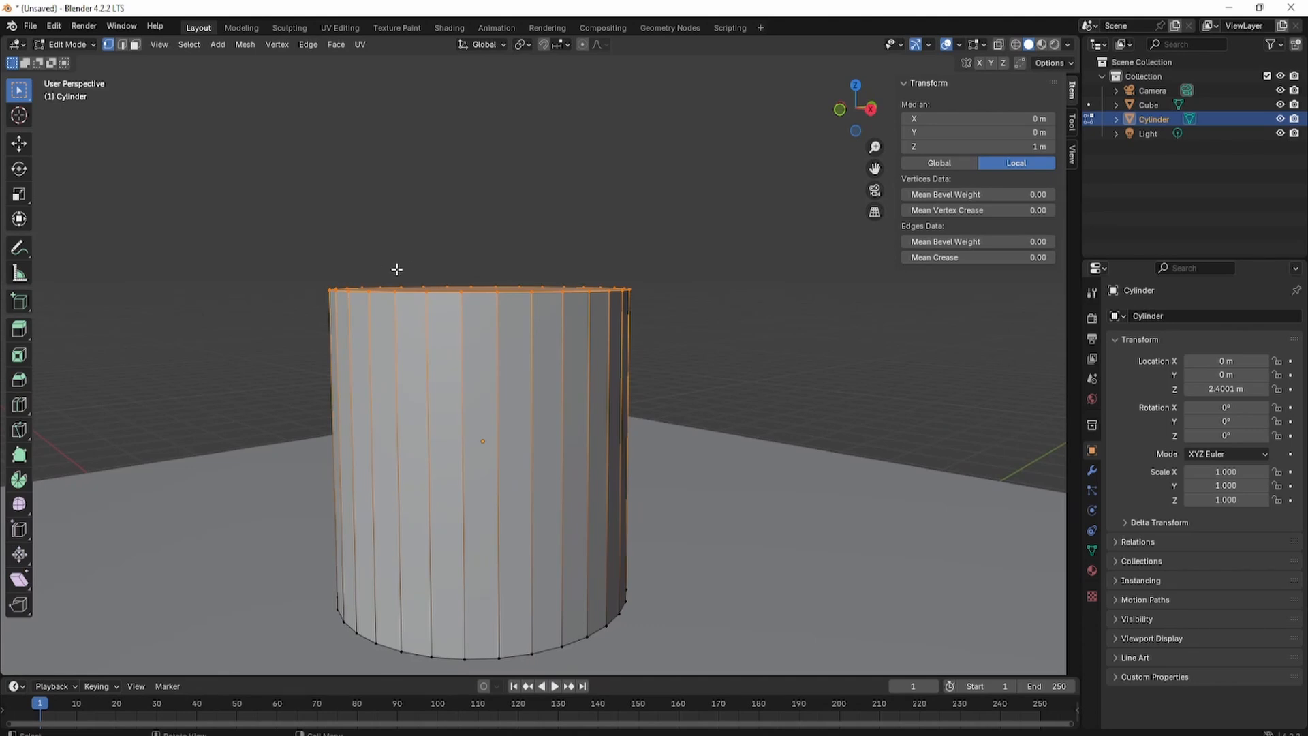
pyautogui.keyDown('shift'); pyautogui.moveTo(411, 268); pyautogui.dragTo(512, 309, button='middle'); pyautogui.keyUp('shift')
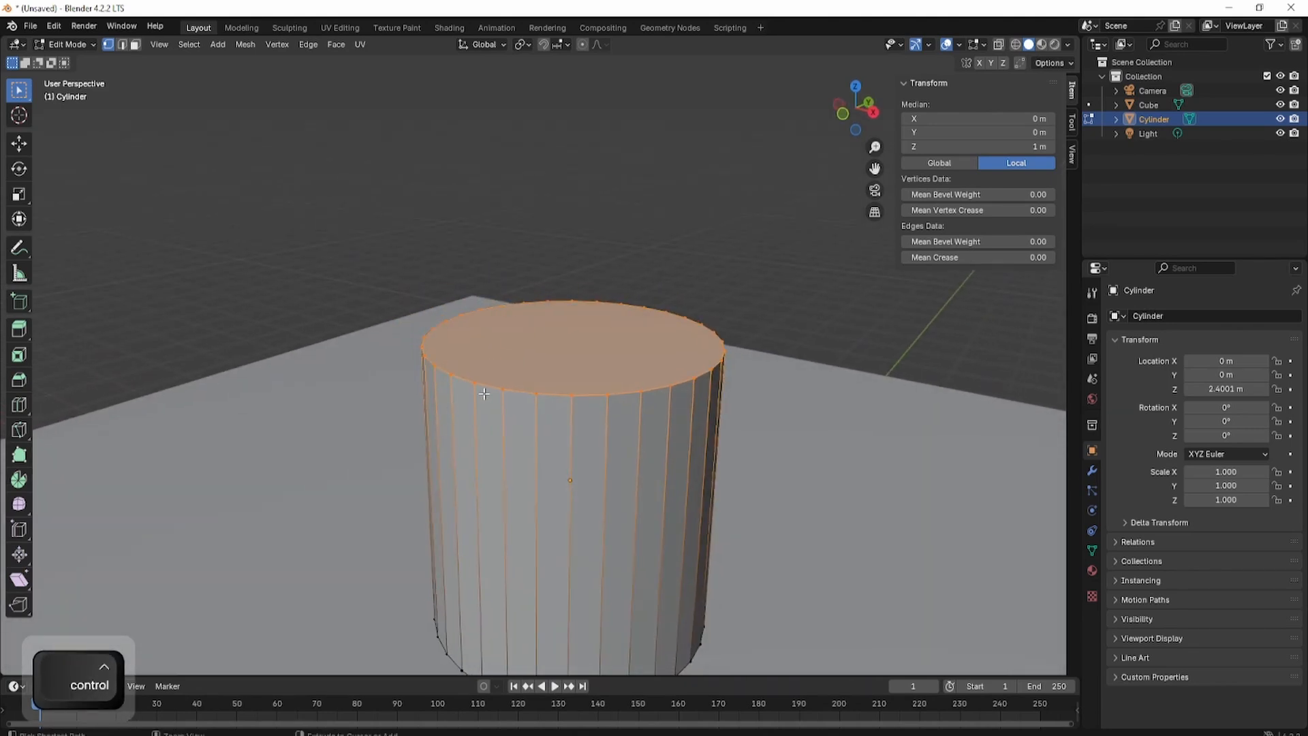
pyautogui.hotkey('ctrl', 'r')
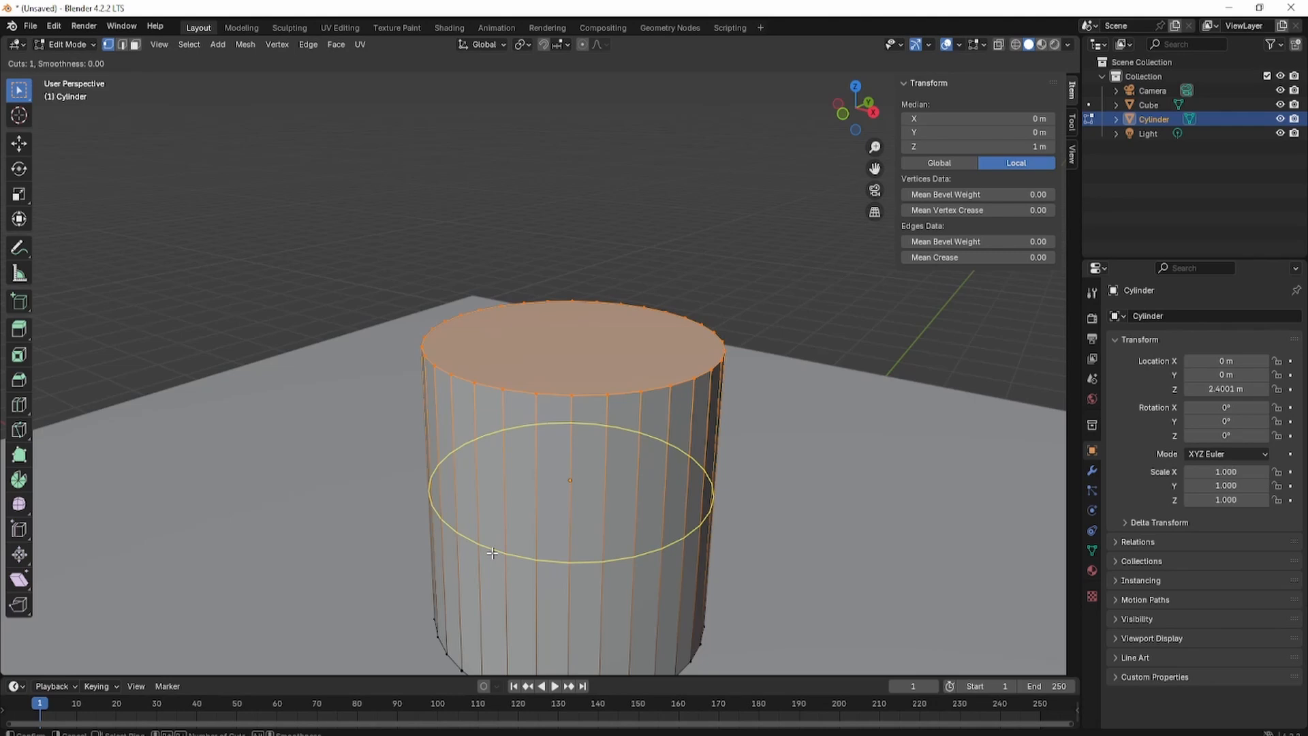
pyautogui.click(534, 560)
pyautogui.rightClick(534, 561)
pyautogui.rightClick(536, 563)
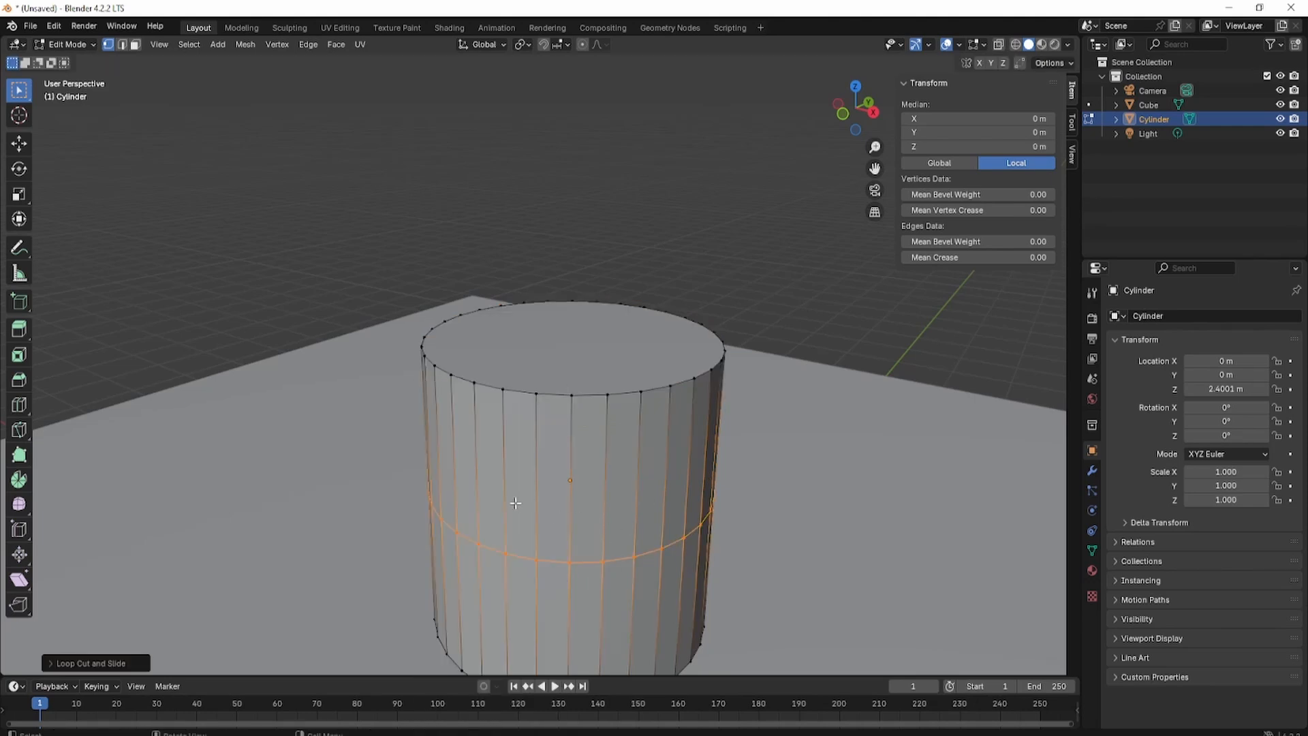
pyautogui.hotkey('ctrl', 'r')
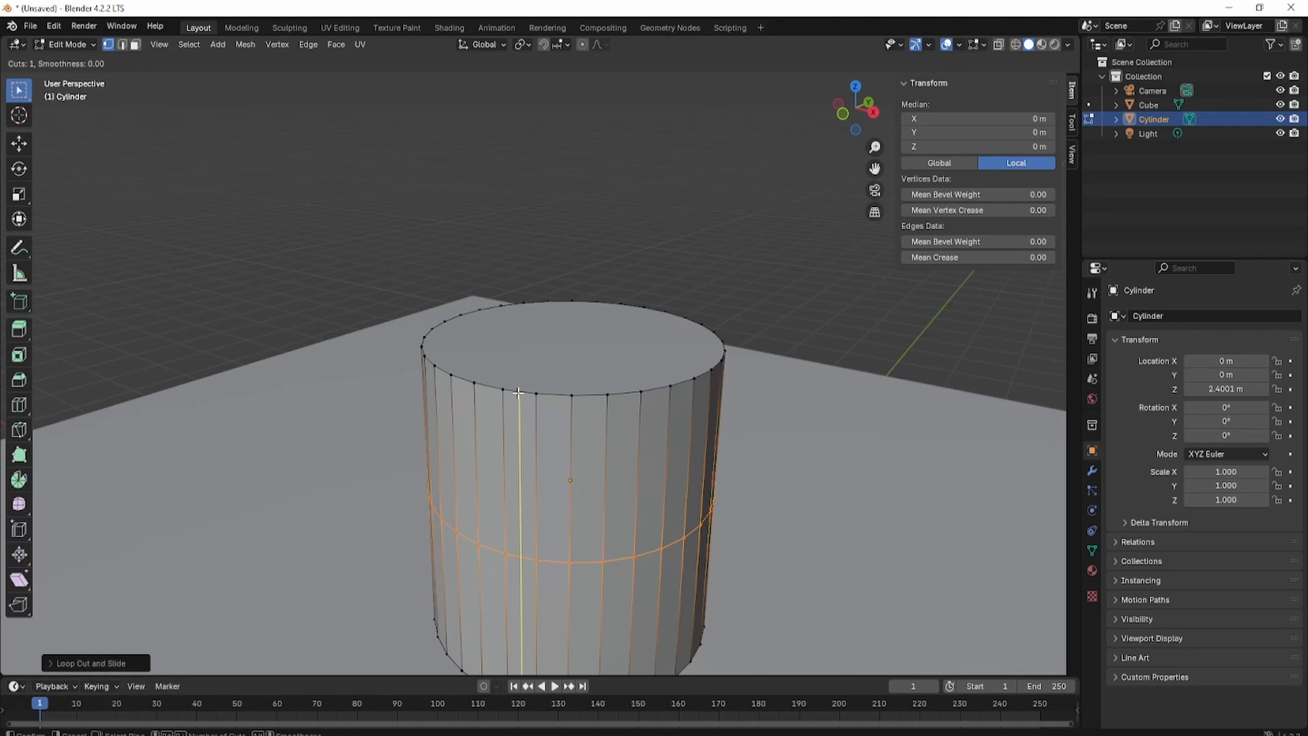
pyautogui.press('Escape')
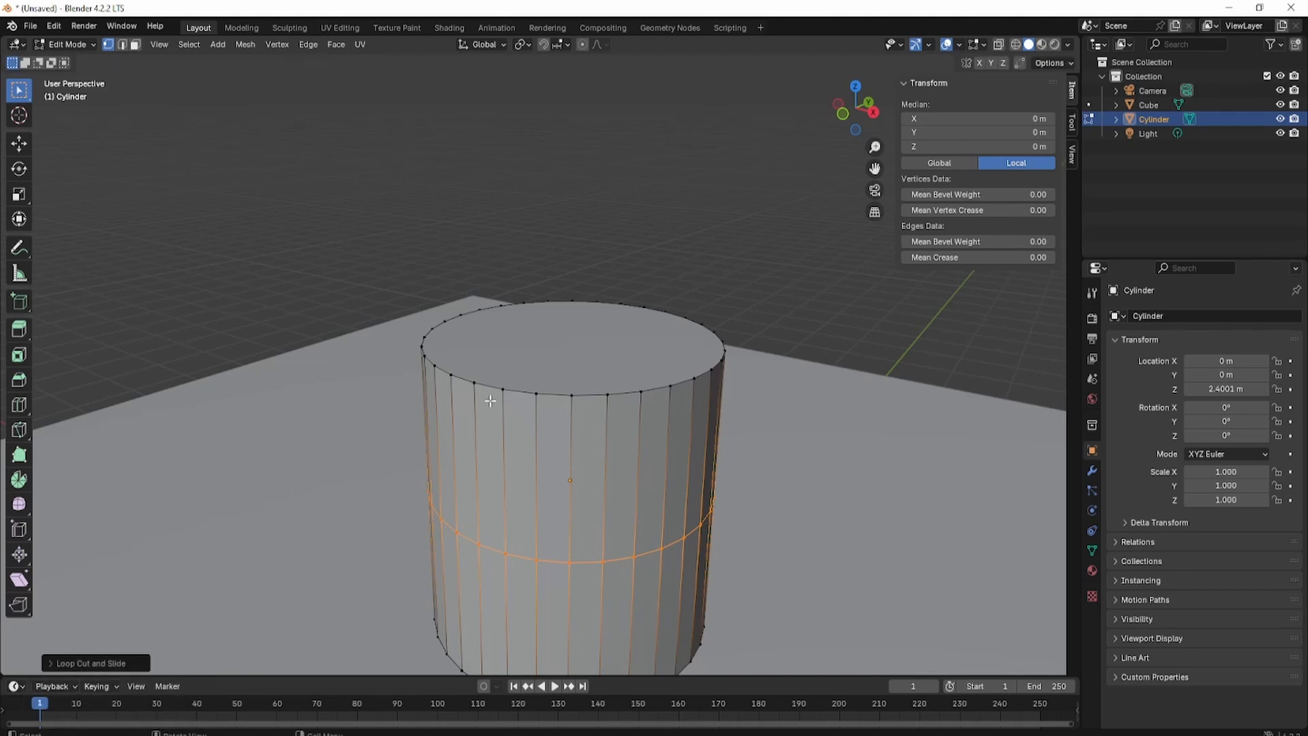
# Select the four corner vertices of one narrow side face in the cylinder's upper half
pyautogui.click(501, 393)
pyautogui.keyDown('shift'); pyautogui.click(505, 551); pyautogui.keyUp('shift')
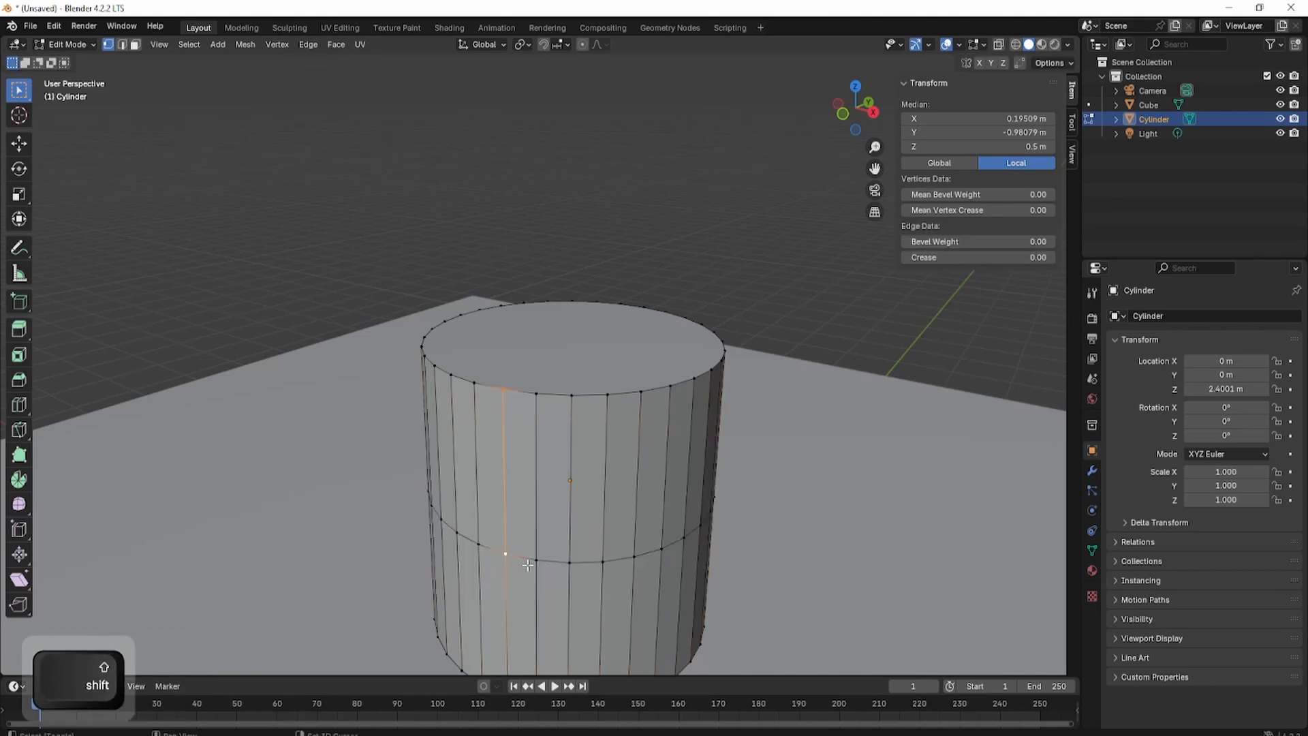
pyautogui.keyDown('shift'); pyautogui.click(534, 553); pyautogui.keyUp('shift')
pyautogui.keyDown('shift'); pyautogui.click(536, 394); pyautogui.keyUp('shift')
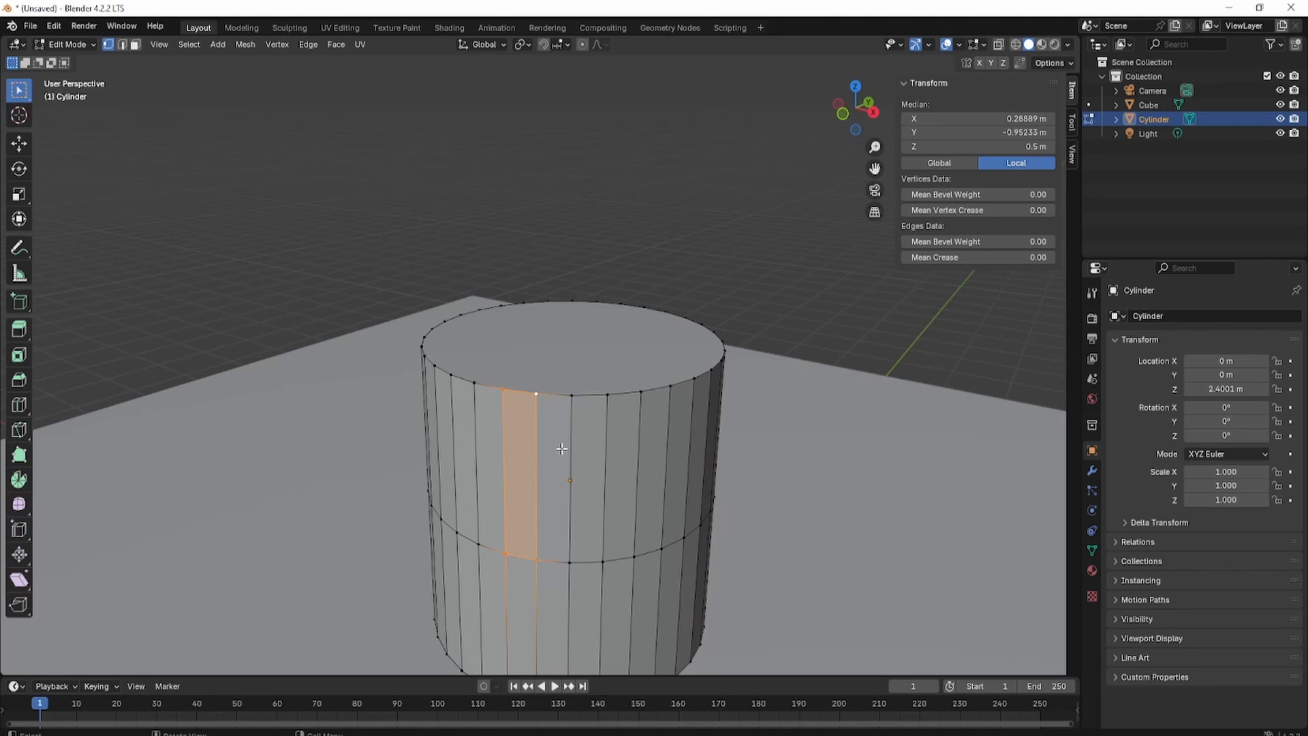
# Return to Object Mode and delete the cylinder
pyautogui.scroll(-5, 616, 368)
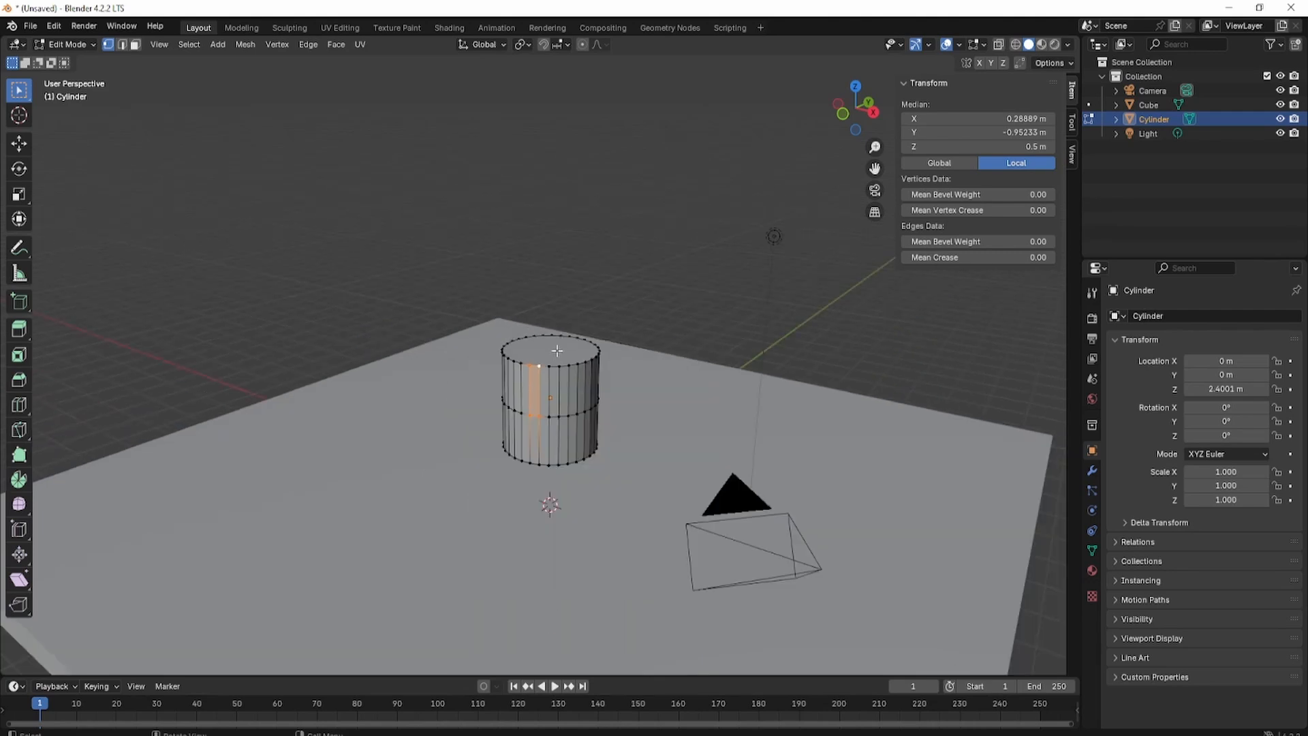
pyautogui.press('Tab')
pyautogui.press('Delete')
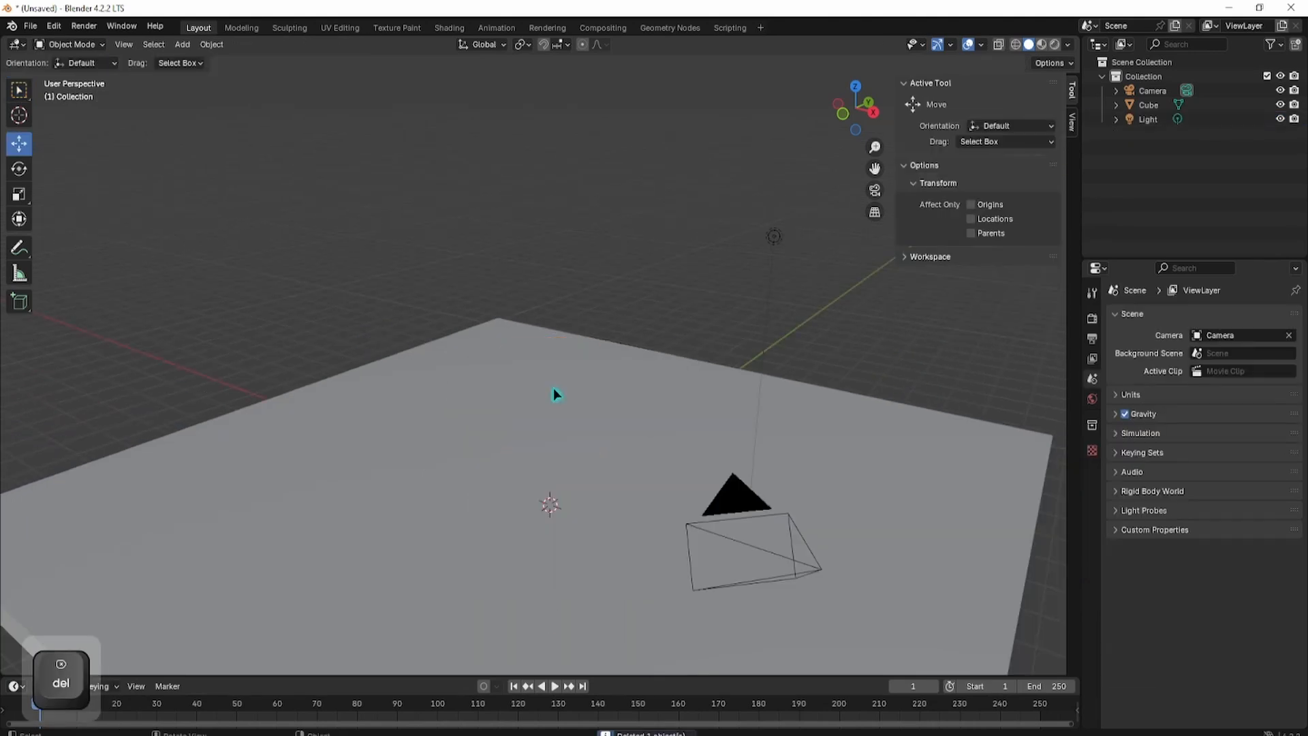
# Switch the slab to Edit Mode with edge selection and select its upper edge on the negative X side
pyautogui.moveTo(586, 345); pyautogui.dragTo(594, 288, button='middle')
pyautogui.click(485, 370)
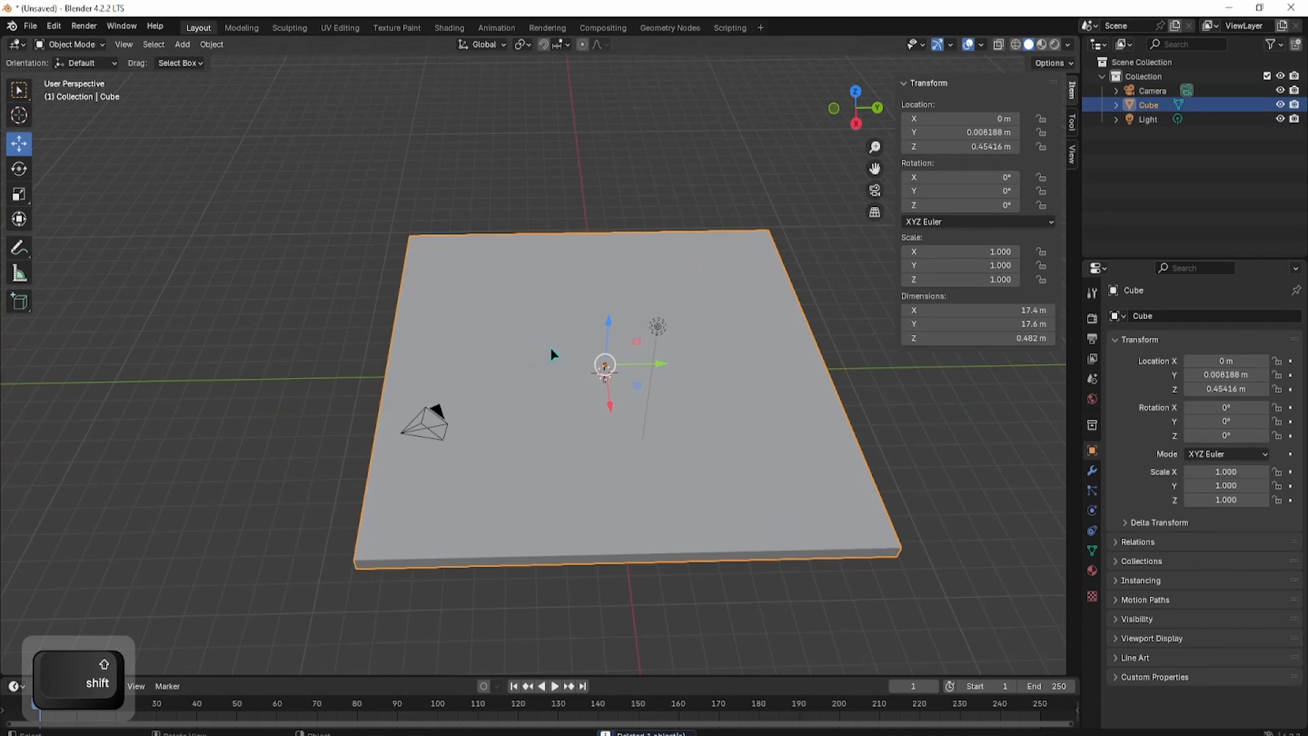
pyautogui.press('Tab')
pyautogui.moveTo(555, 349); pyautogui.dragTo(518, 344, button='middle')
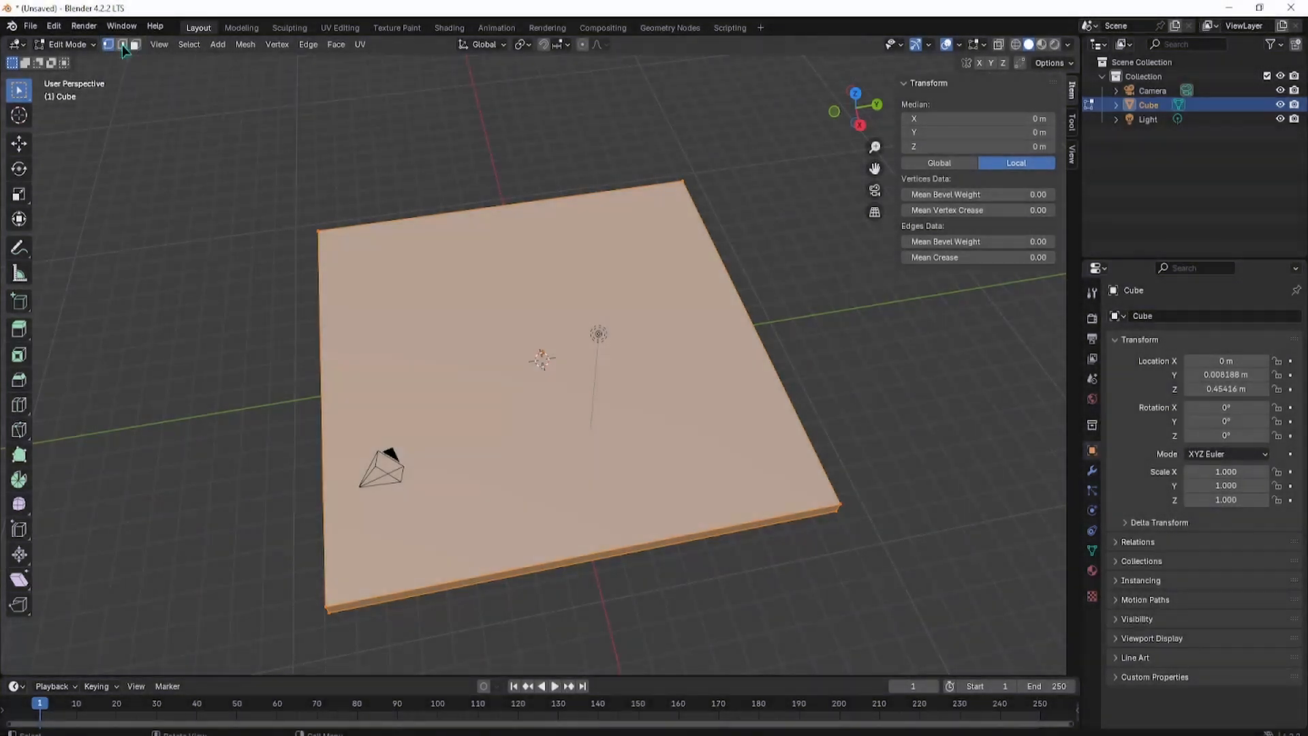
pyautogui.click(121, 45)
pyautogui.click(393, 217)
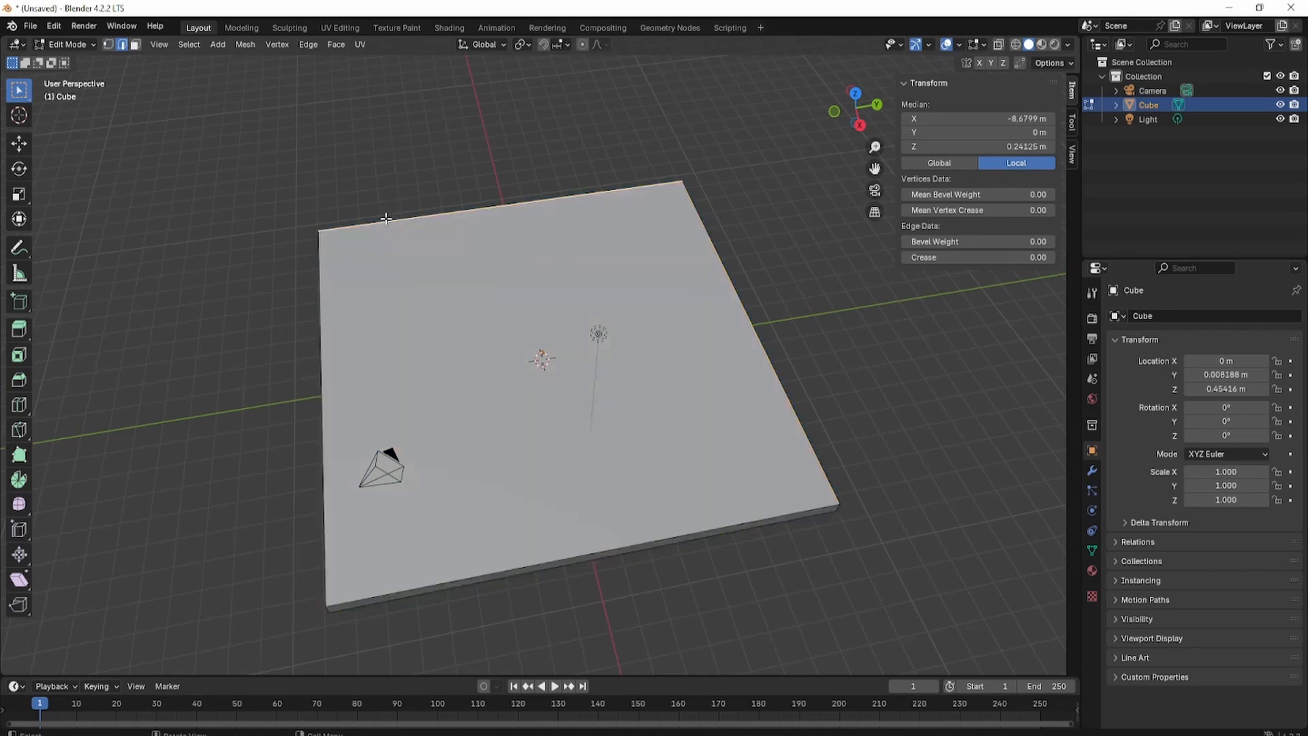
pyautogui.moveTo(333, 222); pyautogui.dragTo(468, 153, button='middle')
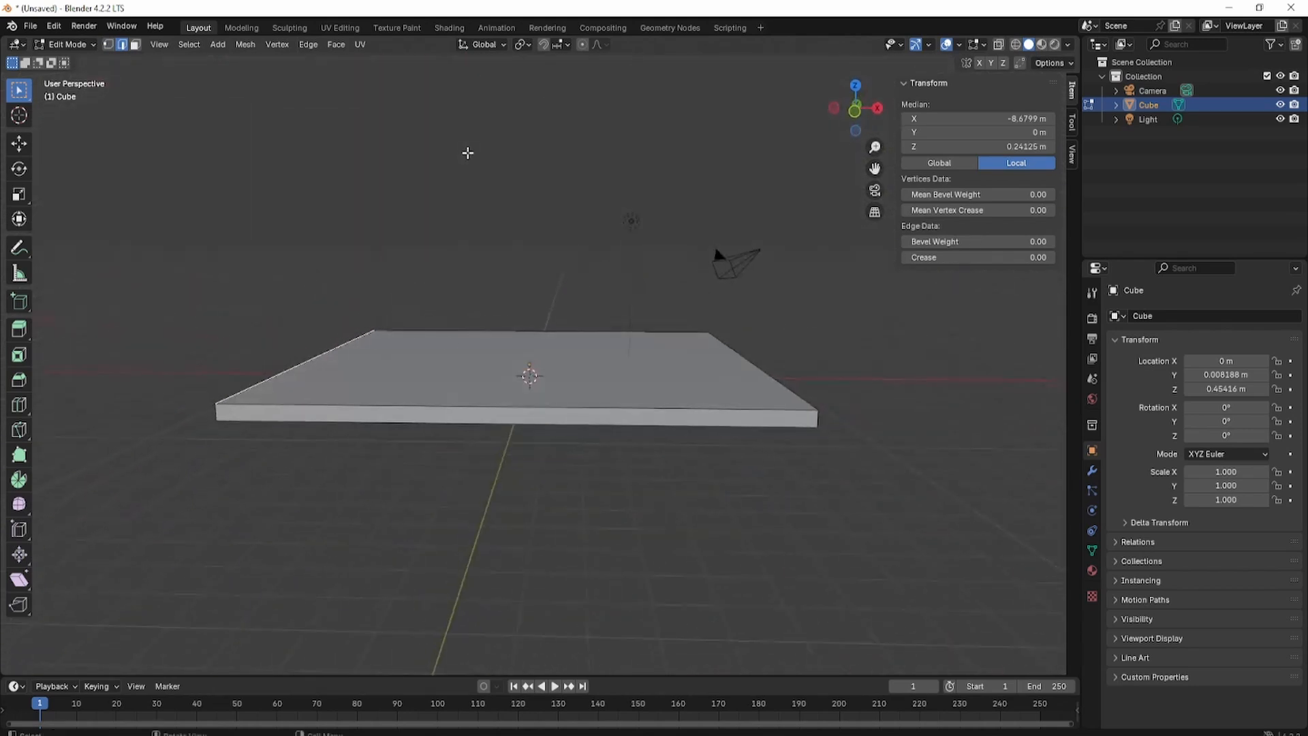
# Select the slab's upper edges one at a time, including the positive X edge and ending on the negative X edge
pyautogui.click(317, 405)
pyautogui.click(513, 314)
pyautogui.moveTo(643, 289); pyautogui.dragTo(727, 484, button='middle')
pyautogui.click(315, 377)
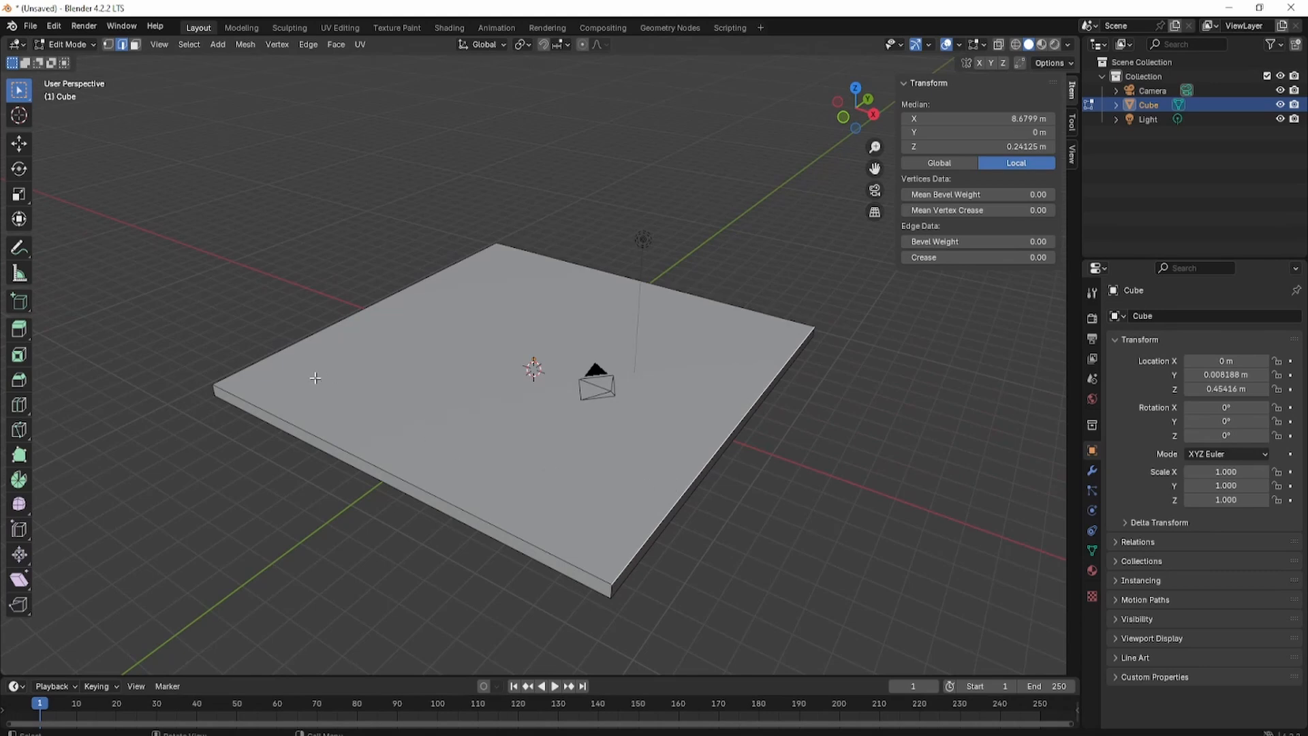
pyautogui.moveTo(314, 377); pyautogui.dragTo(296, 358, button='middle')
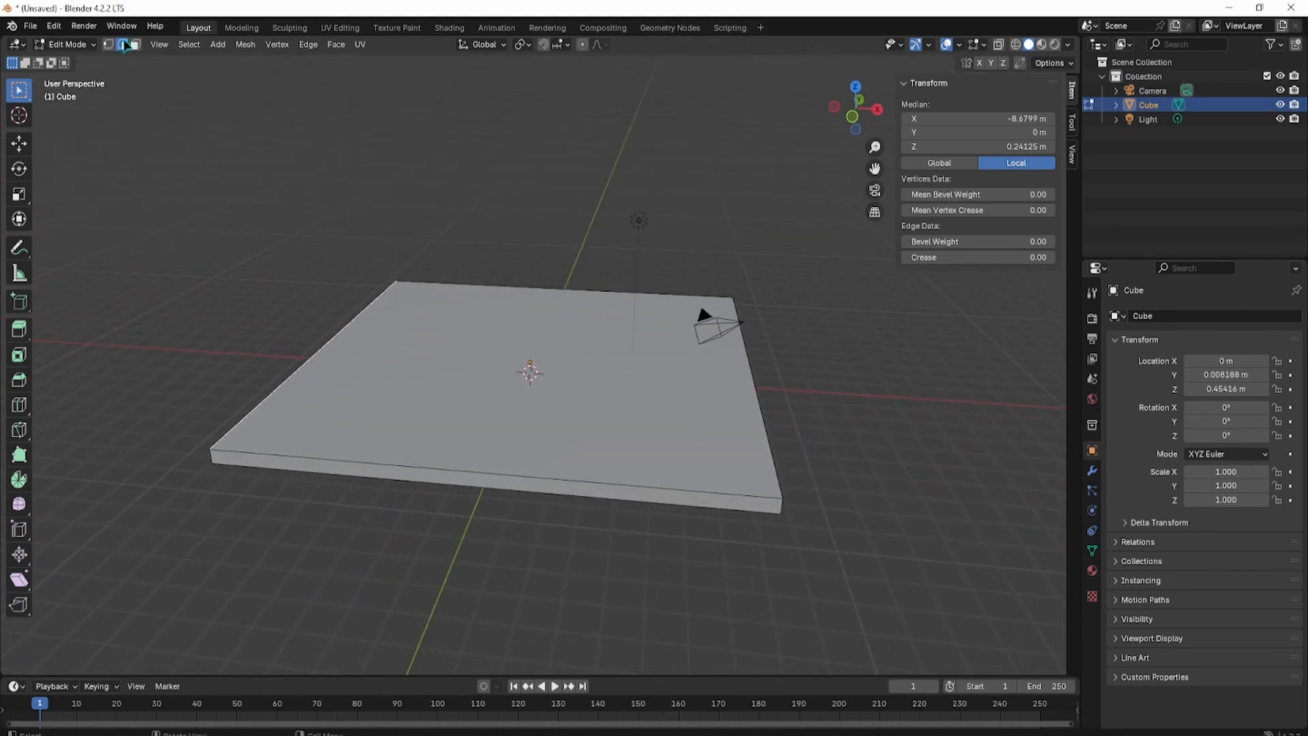
# Switch to face selection and select the slab's whole top face
pyautogui.click(136, 45)
pyautogui.click(526, 418)
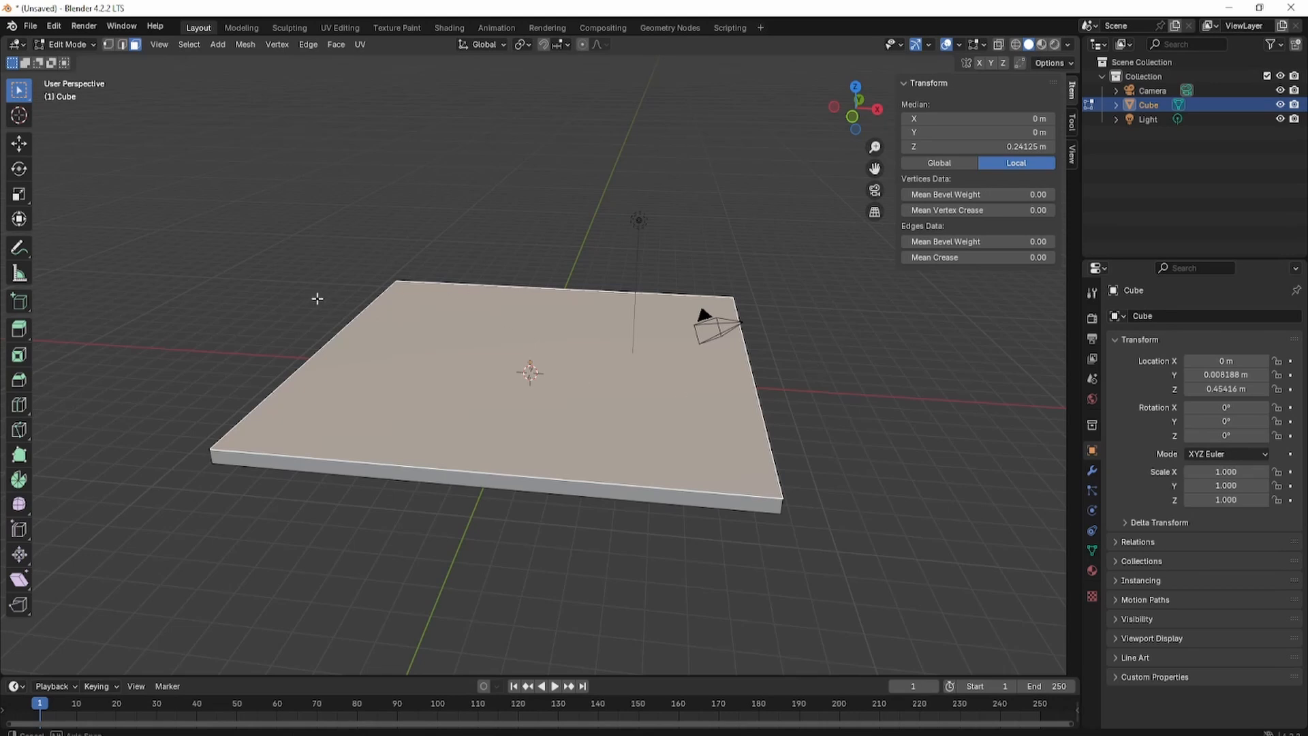
pyautogui.moveTo(316, 298); pyautogui.dragTo(337, 300, button='middle')
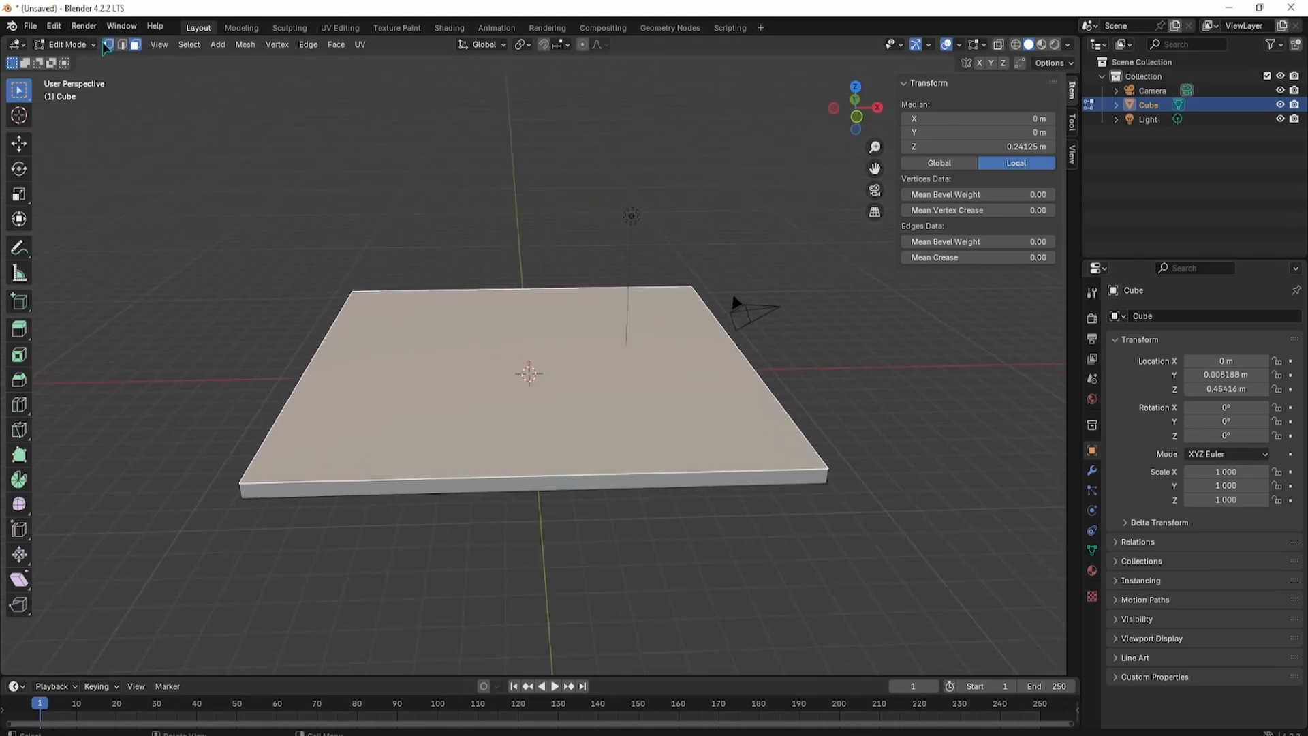
# Switch to vertex selection and select the slab's upper corners one by one, ending at the positive X, negative Y corner
pyautogui.click(108, 45)
pyautogui.hotkey('alt', 'a')
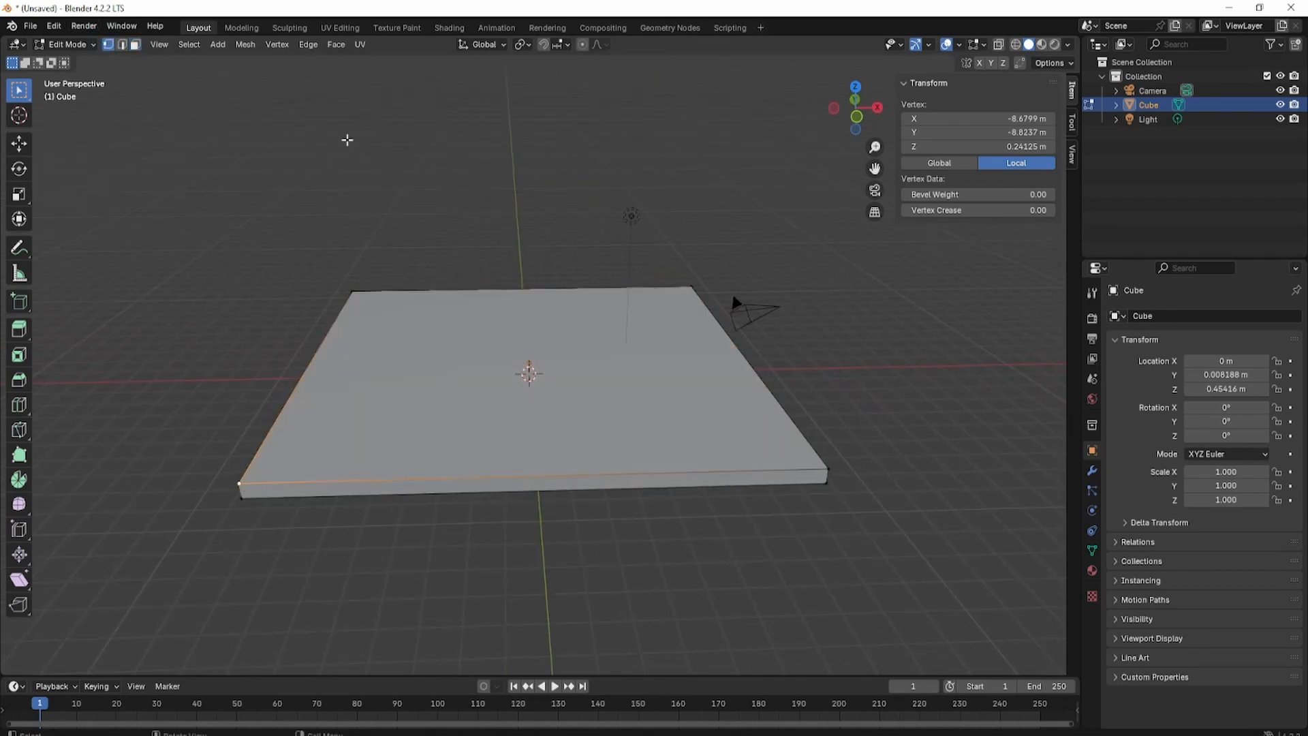
pyautogui.click(687, 273)
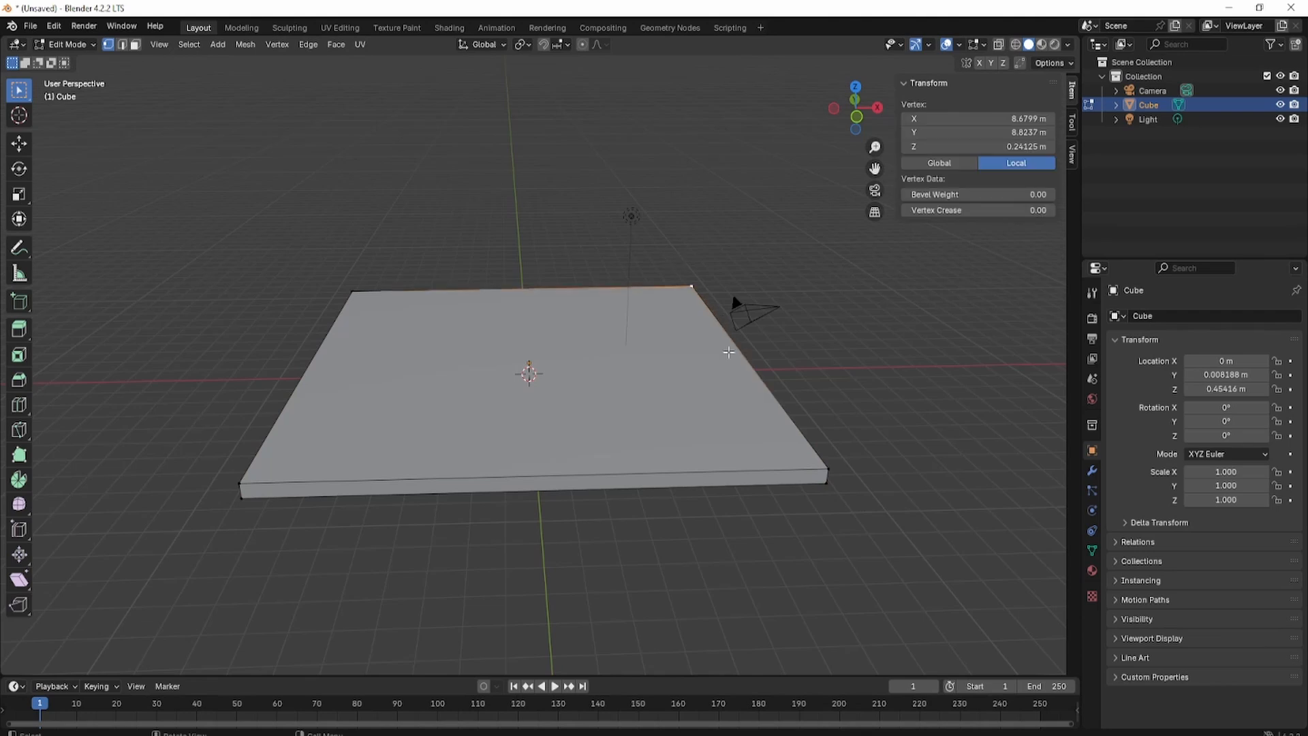
pyautogui.click(825, 468)
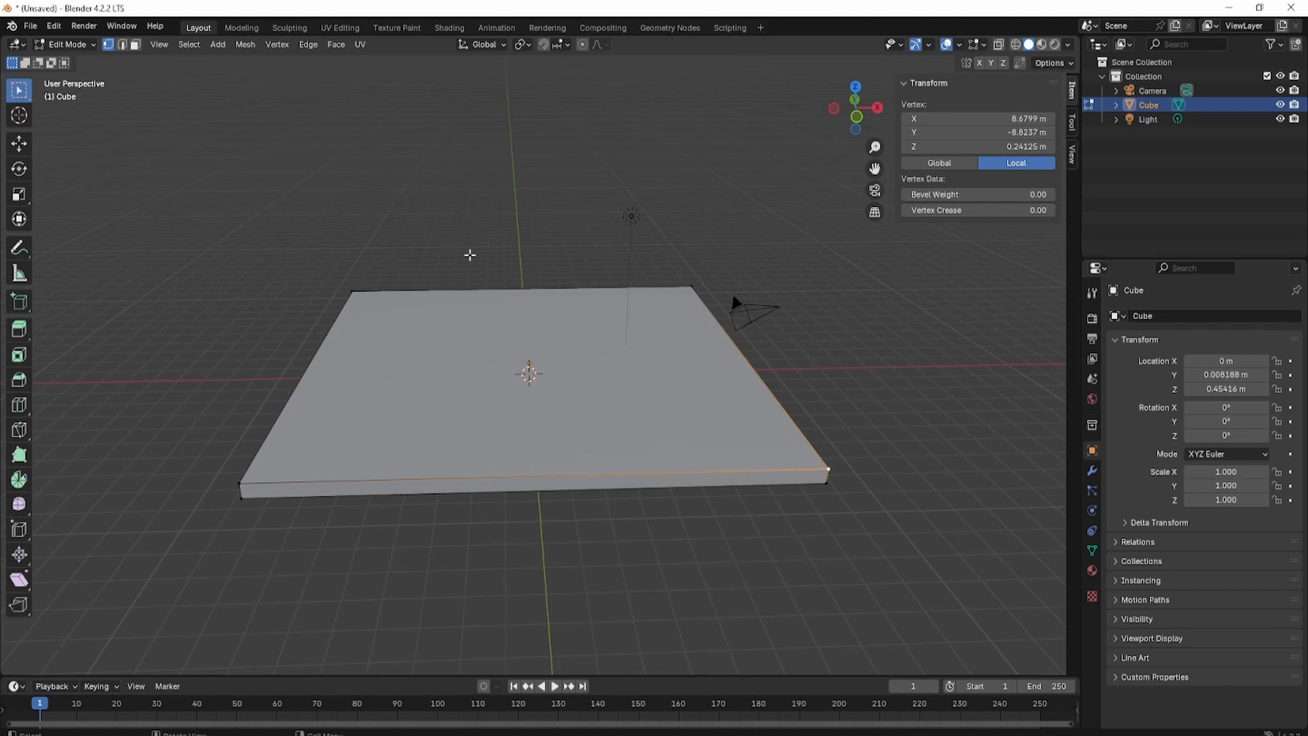
# Try moving the selected corner vertex with the Move tool to about X 8.4, Y -6.5, Z 1.3 m, and undo both moves
pyautogui.hotkey('shift', 'space')
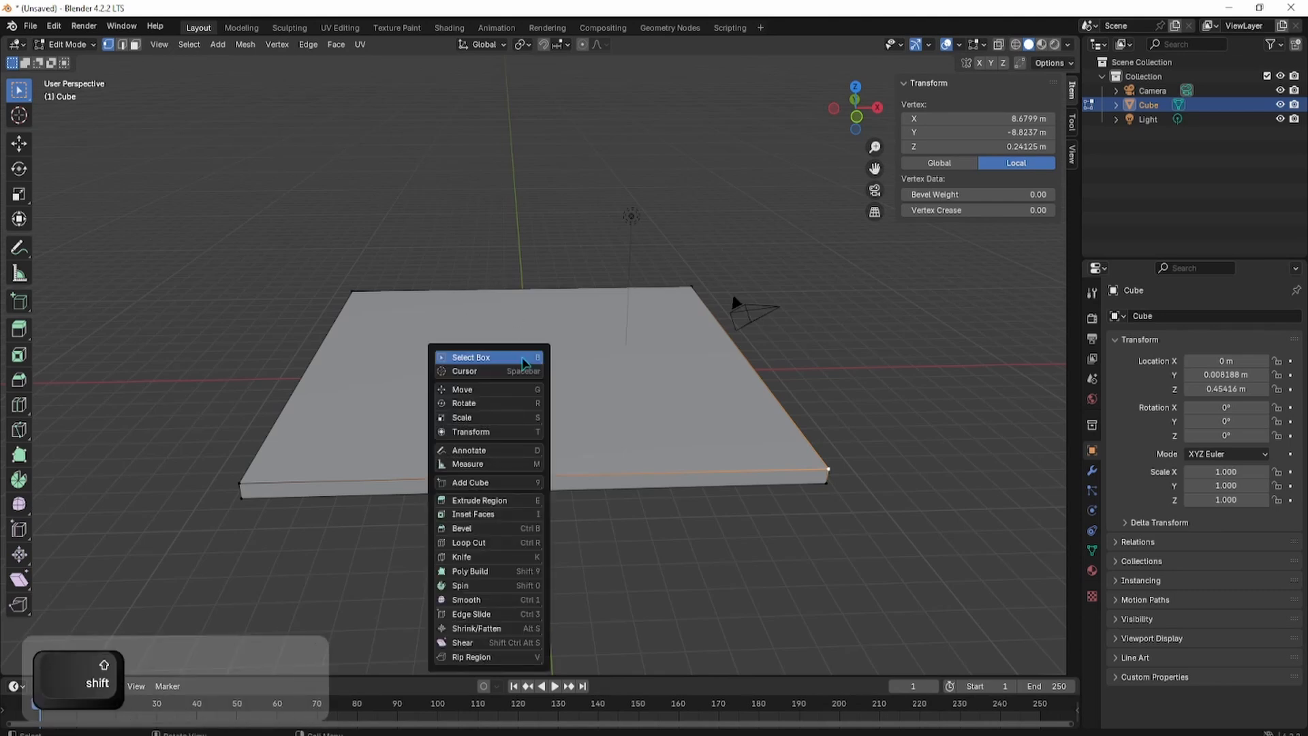
pyautogui.click(463, 389)
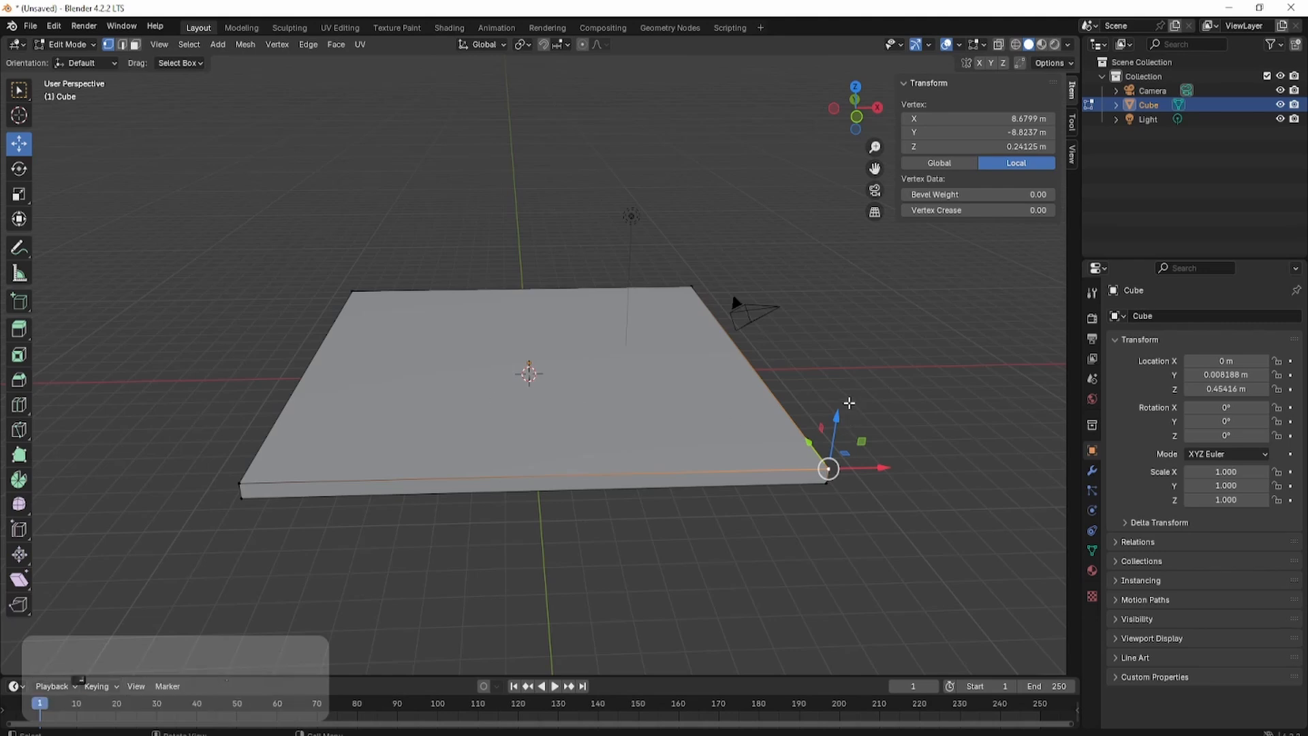
pyautogui.moveTo(833, 460); pyautogui.dragTo(821, 427)
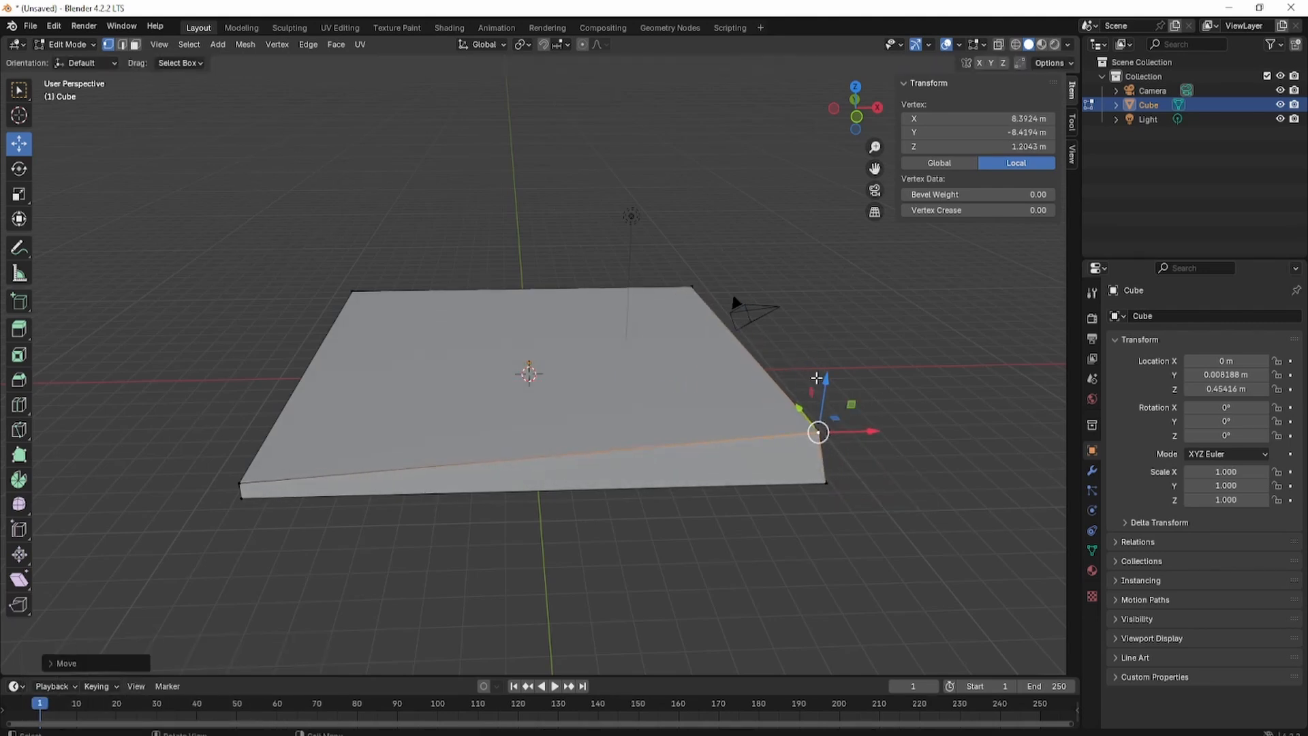
pyautogui.moveTo(850, 404); pyautogui.dragTo(695, 380, button='middle')
pyautogui.moveTo(271, 425); pyautogui.dragTo(430, 445)
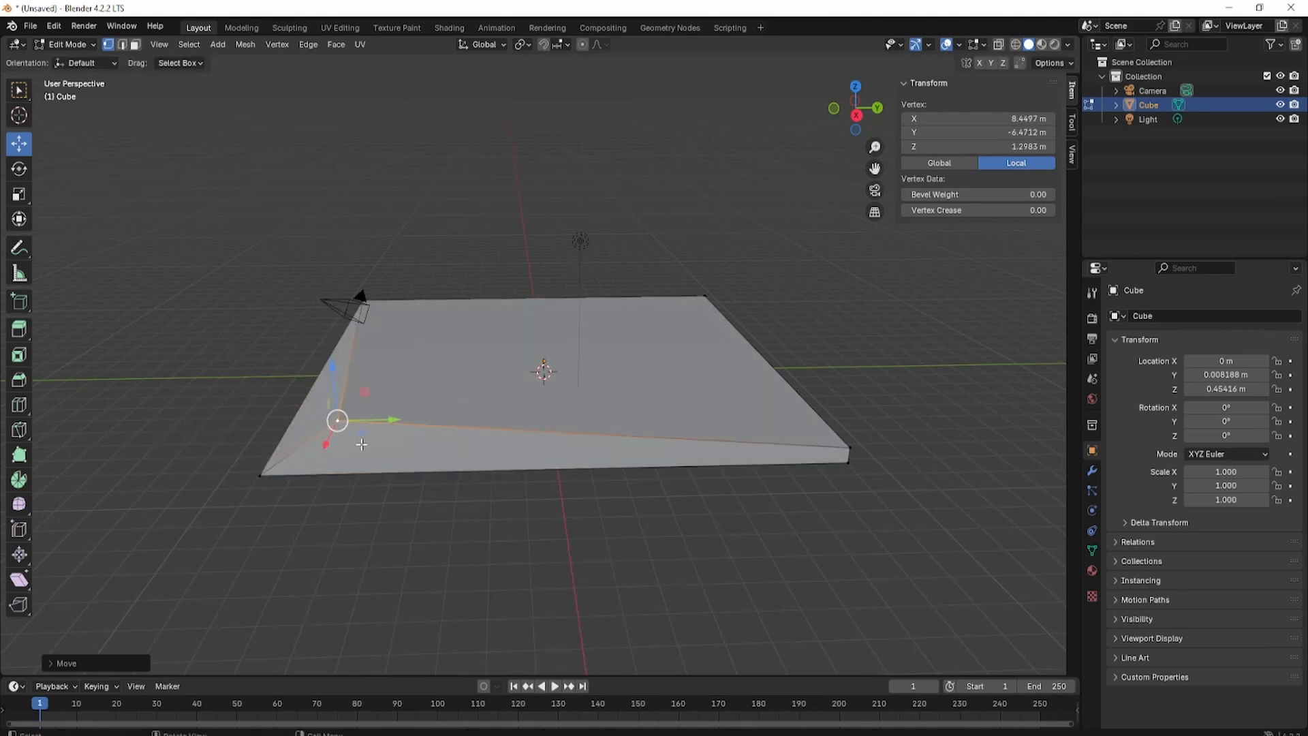
pyautogui.hotkey('ctrl', 'z')
pyautogui.hotkey('ctrl', 'z')
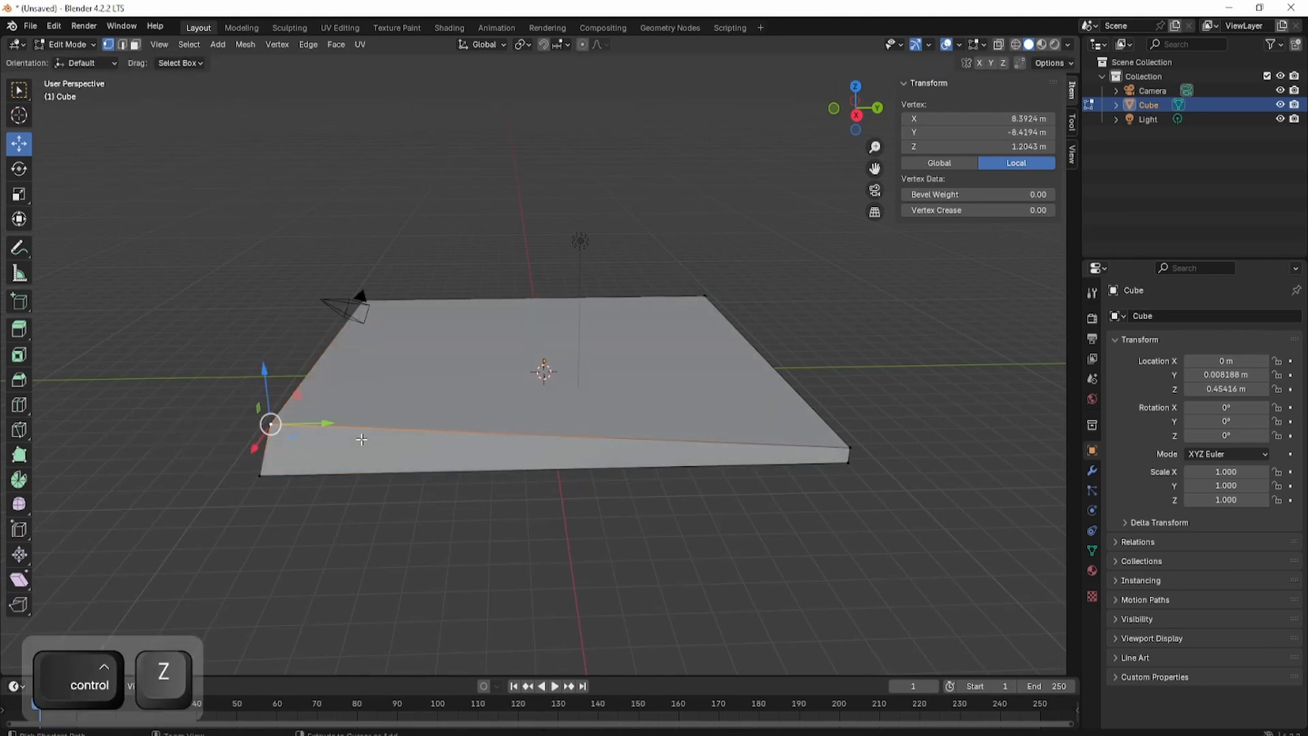
pyautogui.moveTo(227, 417); pyautogui.dragTo(281, 388, button='middle')
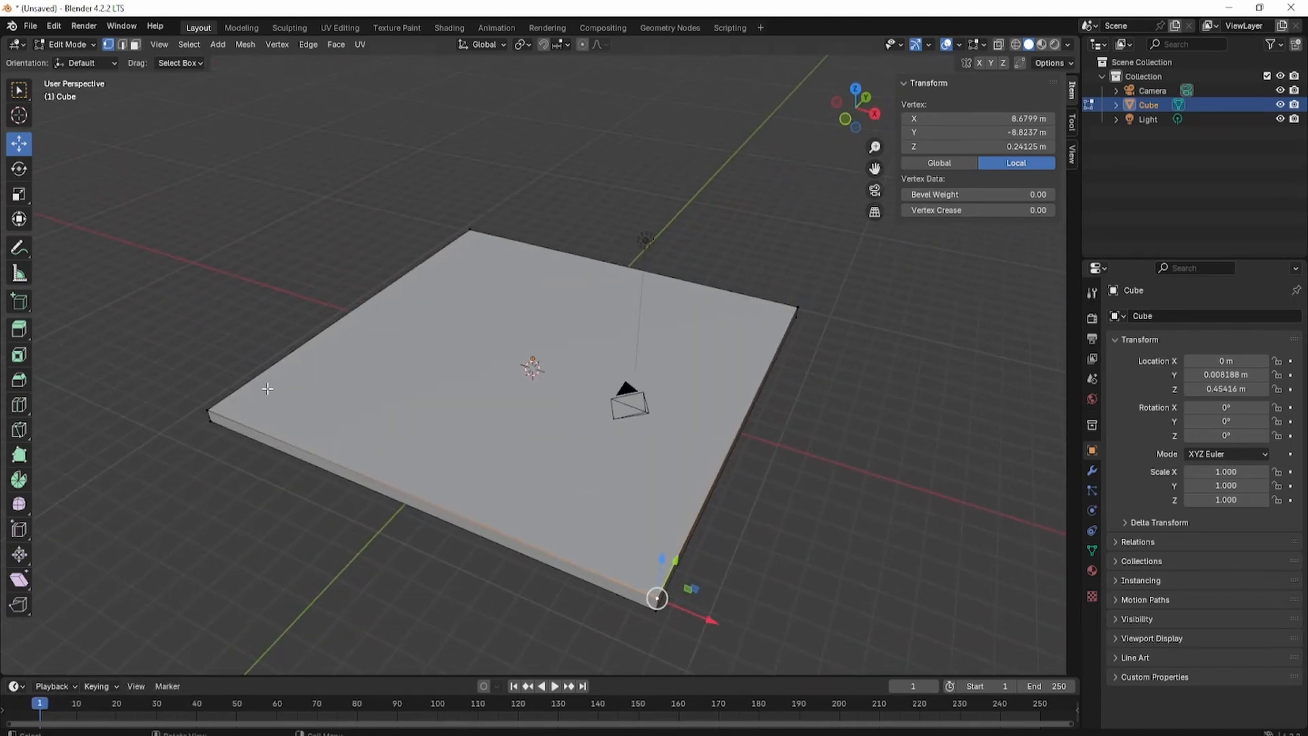
# Add one centred loop cut through the slab along the X direction, cancelling the edge slide to keep it at Y 0
pyautogui.moveTo(386, 336); pyautogui.dragTo(558, 329, button='middle')
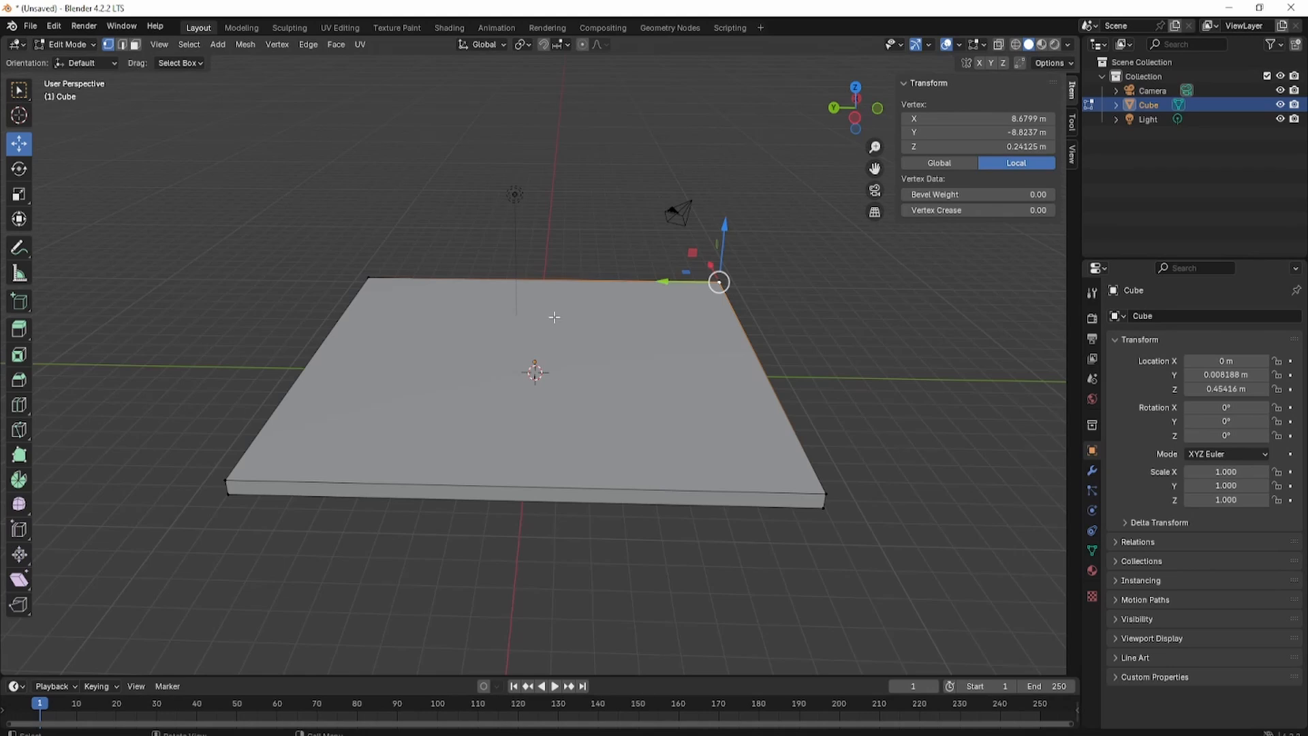
pyautogui.moveTo(555, 319); pyautogui.dragTo(497, 354, button='middle')
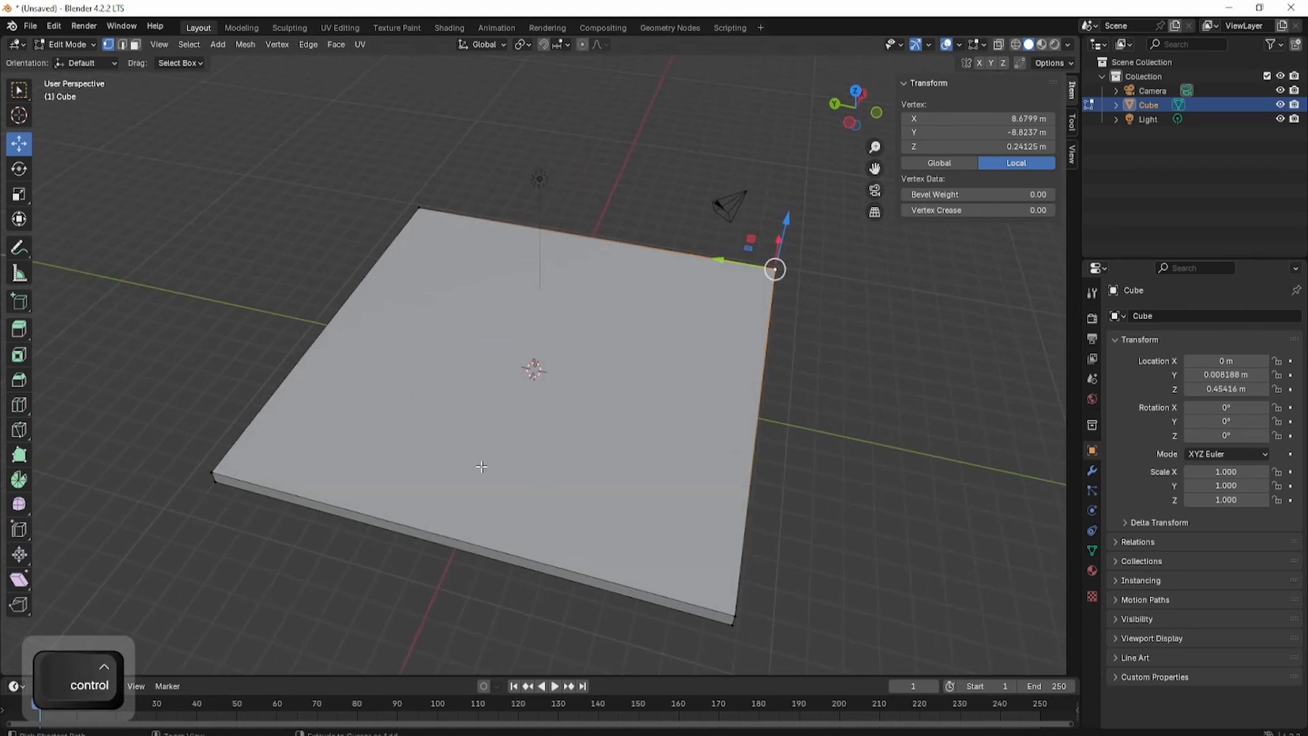
pyautogui.hotkey('ctrl', 'r')
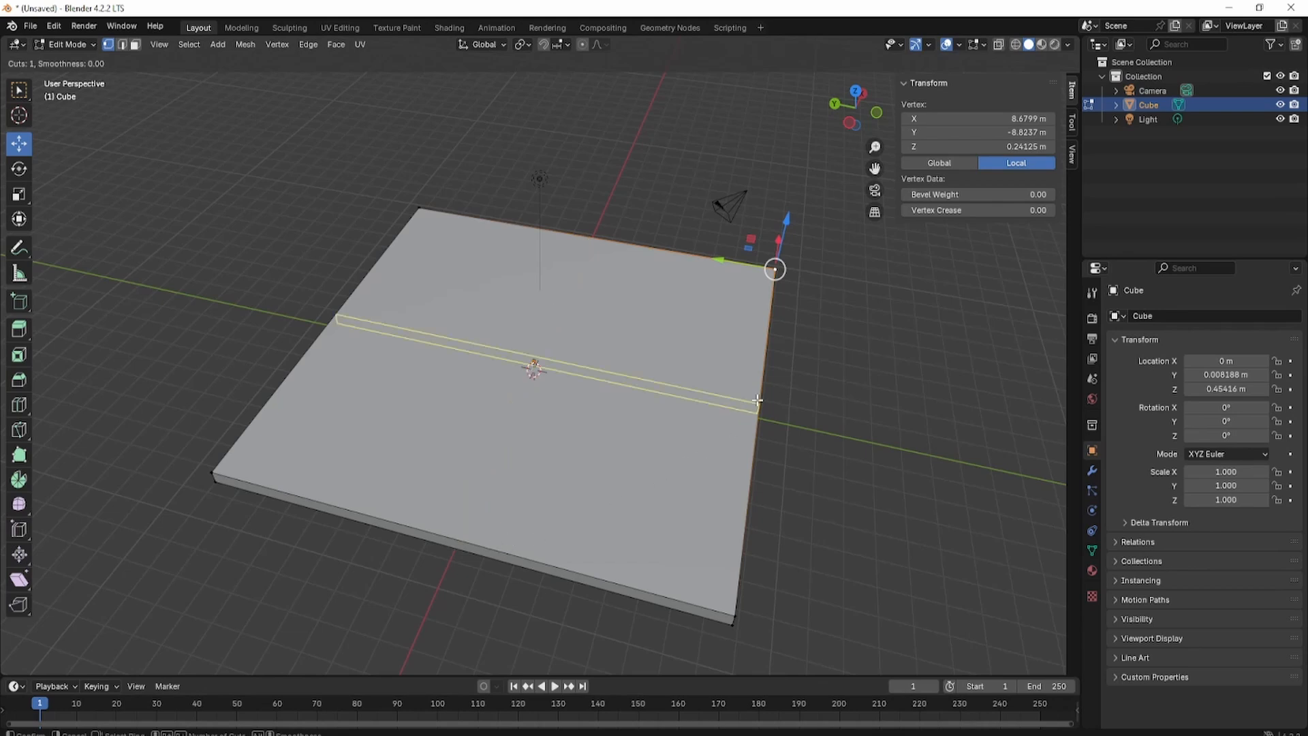
pyautogui.click(455, 540)
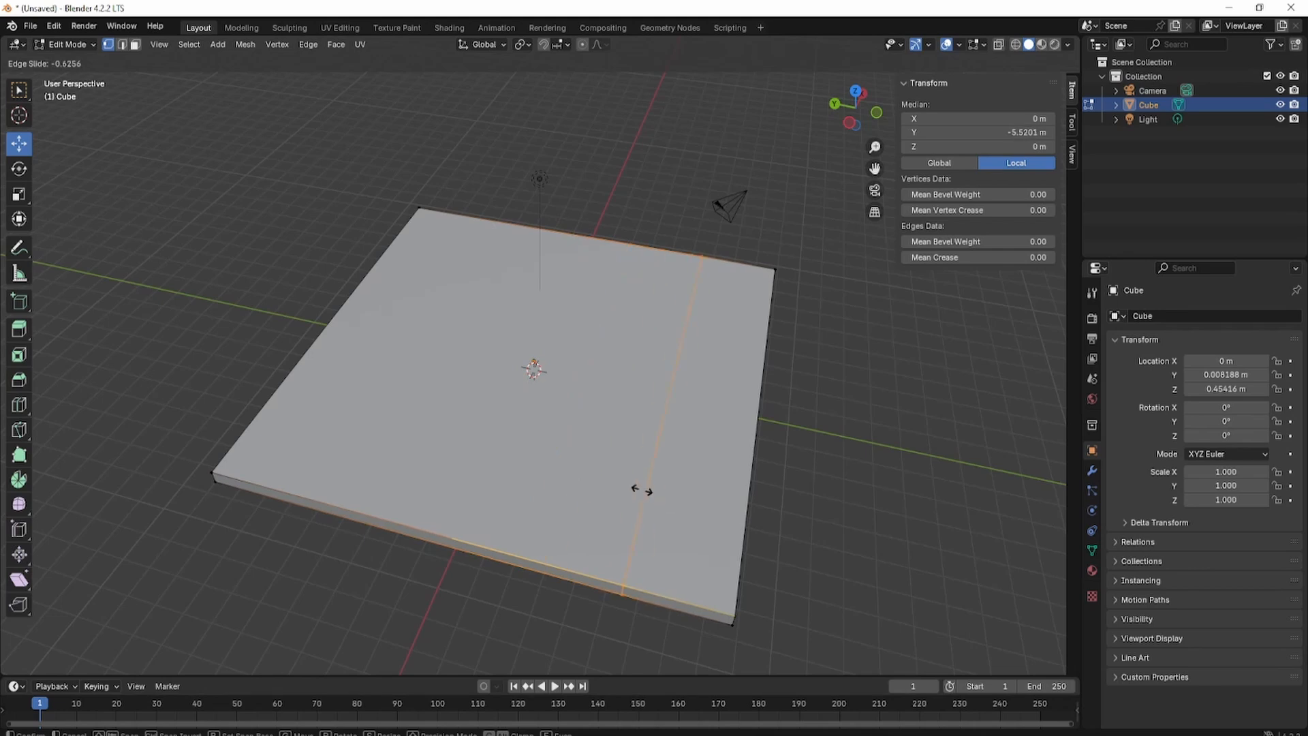
pyautogui.rightClick(641, 489)
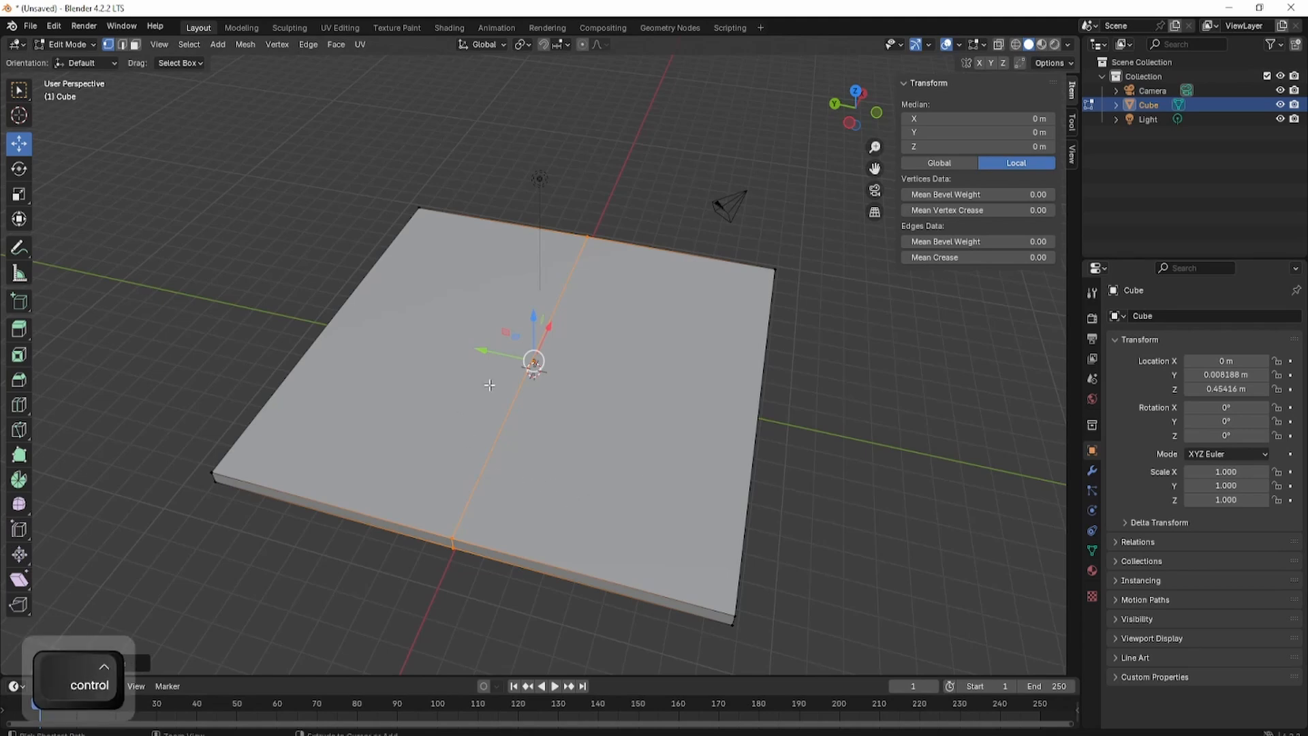
# Add a second centred loop cut along the Y direction without sliding, dividing the slab into four equal quarters
pyautogui.hotkey('ctrl', 'r')
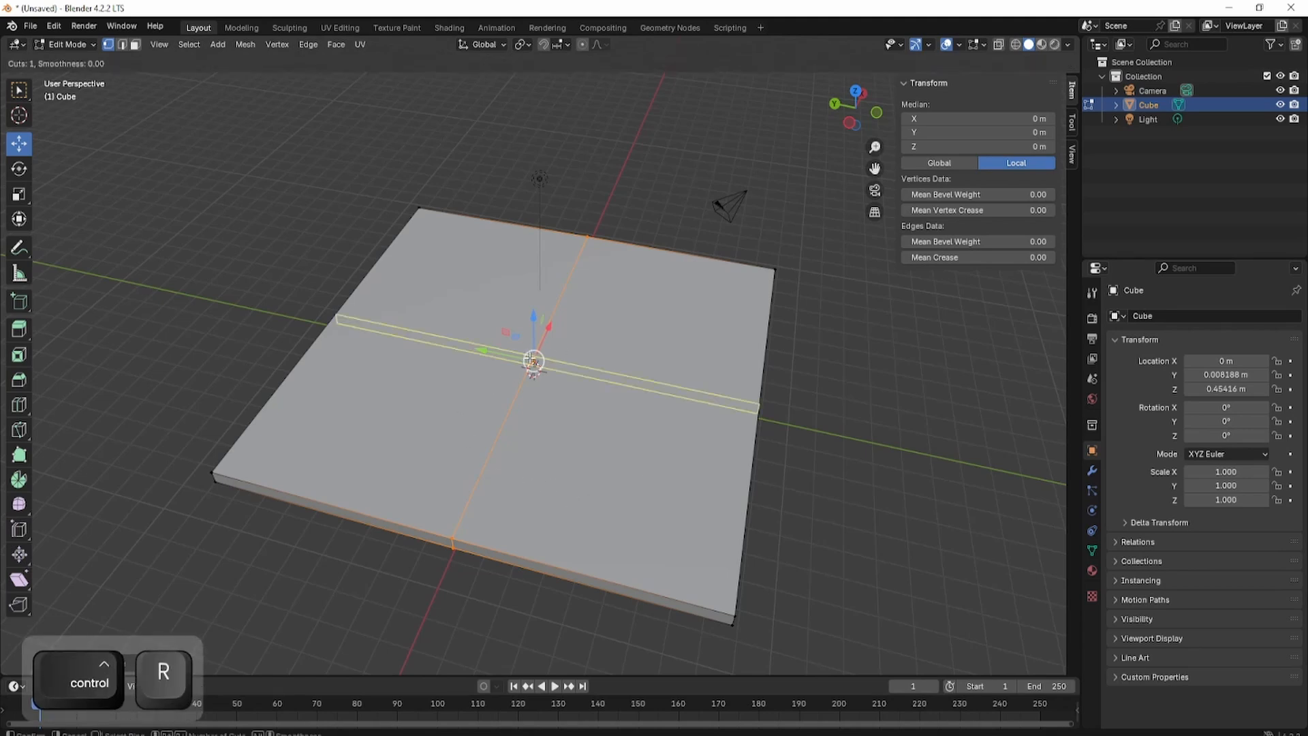
pyautogui.click(533, 360)
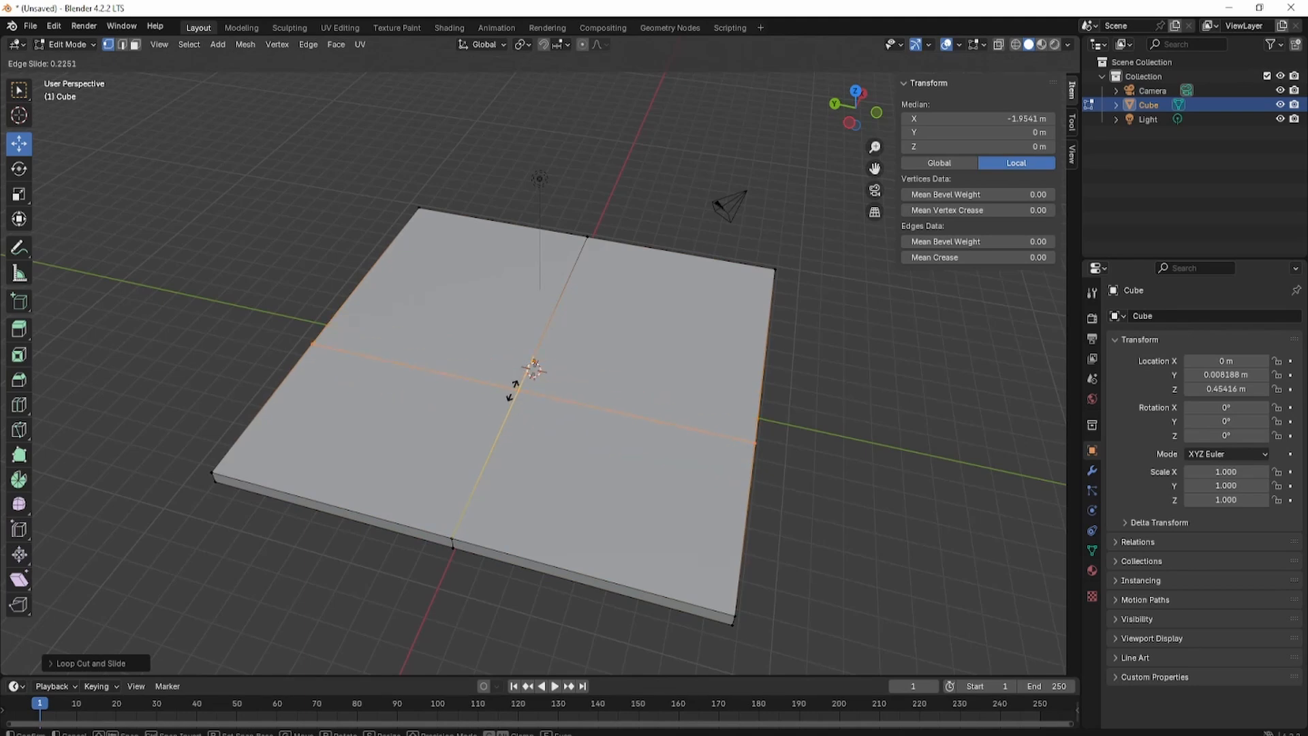
pyautogui.rightClick(511, 389)
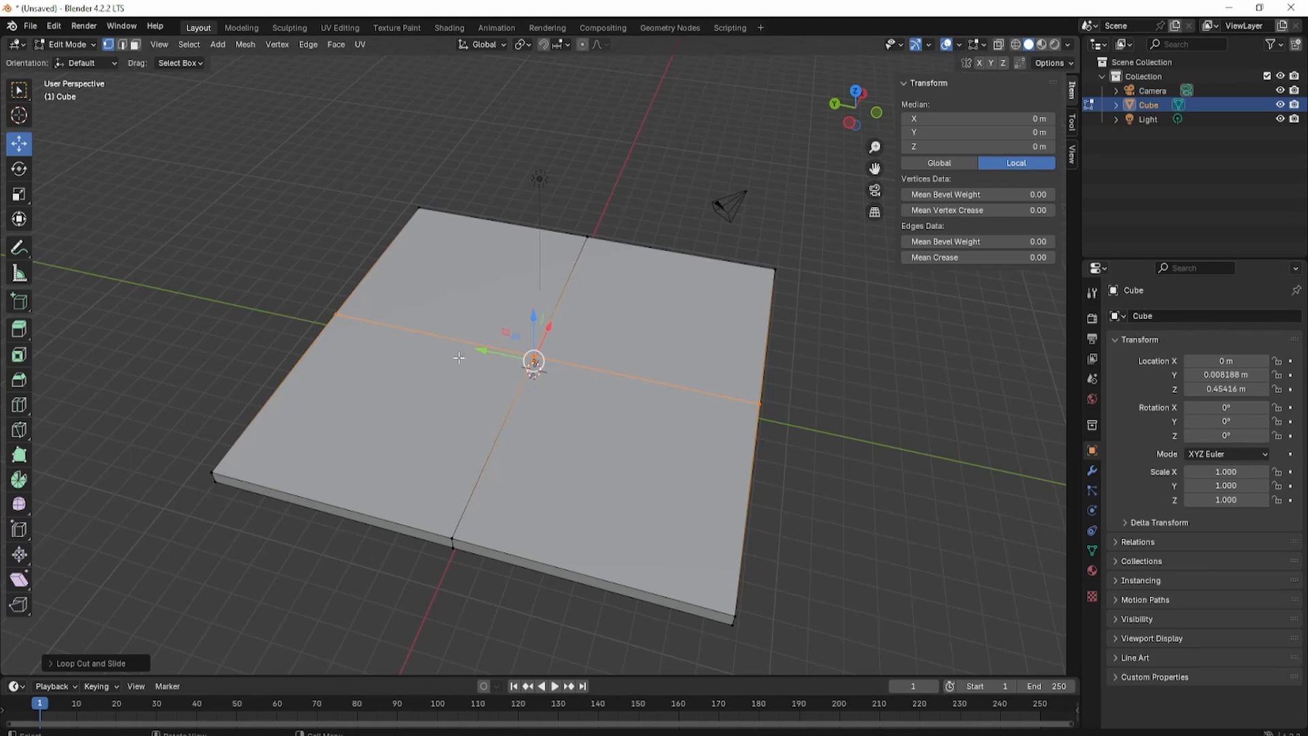
# Select the upper vertex midway along the slab's positive X edge together with the top face's centre vertex
pyautogui.moveTo(378, 383); pyautogui.dragTo(300, 317, button='middle')
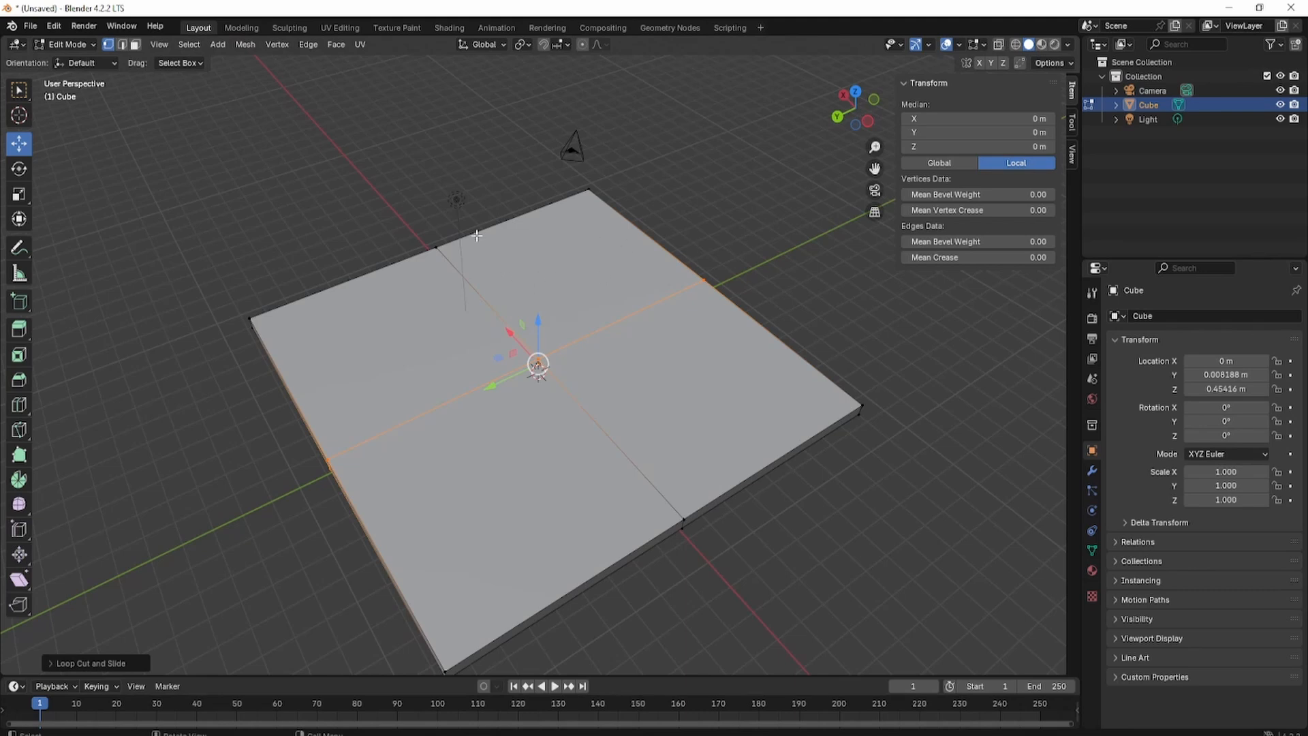
pyautogui.click(436, 246)
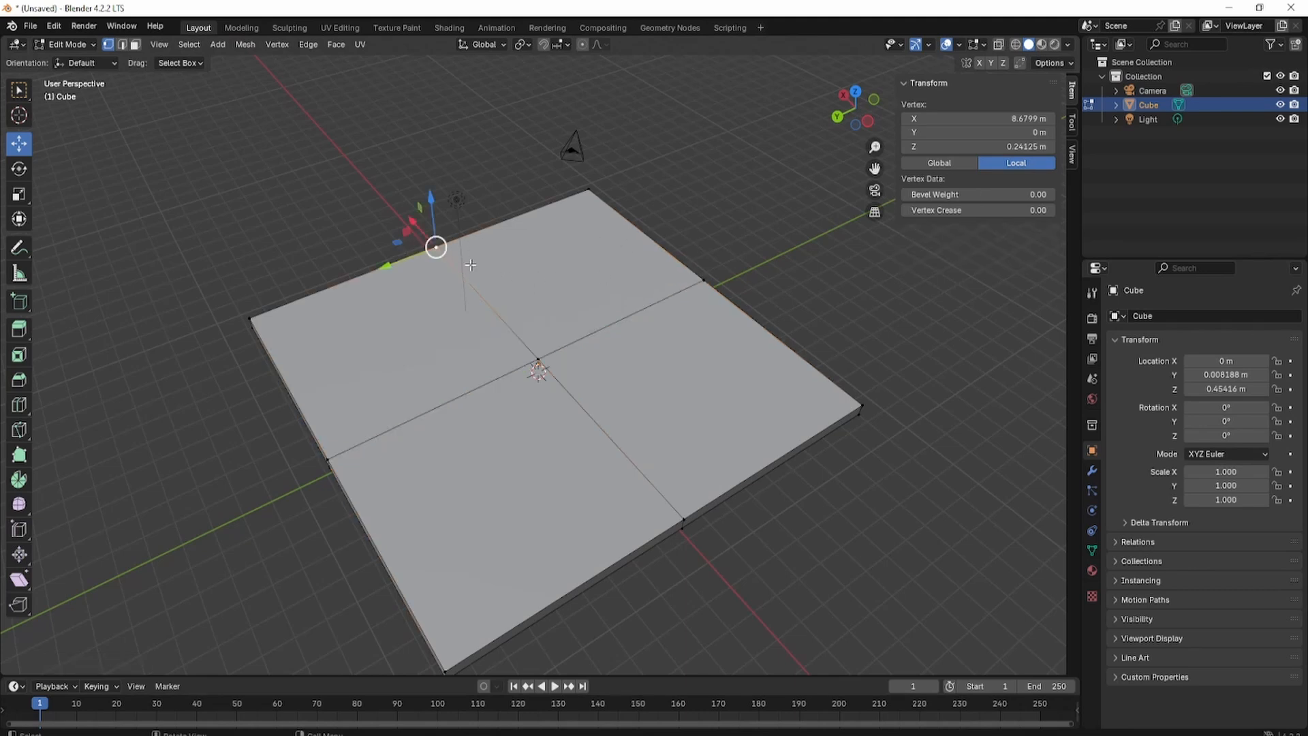
pyautogui.keyDown('shift'); pyautogui.click(539, 359); pyautogui.keyUp('shift')
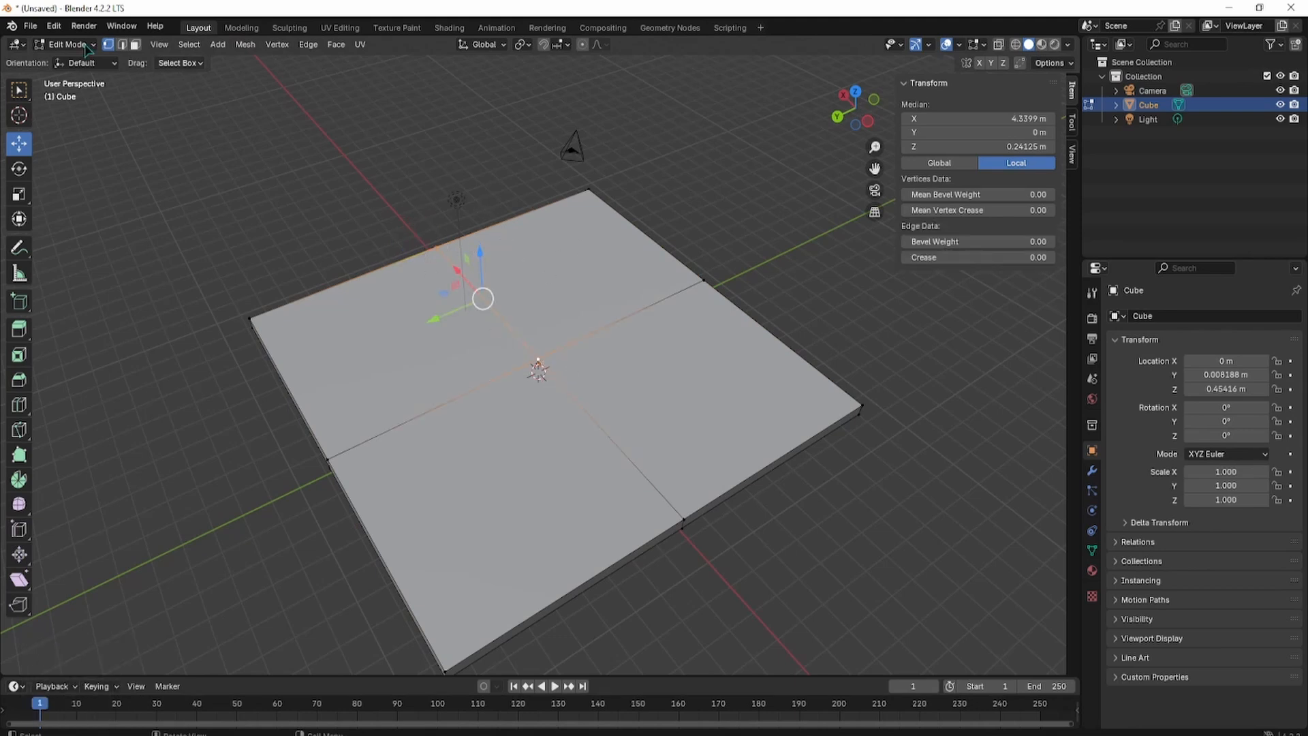
# Select the top quarter face at positive X, negative Y in face selection and extrude it upward about 3.5 m
pyautogui.click(135, 44)
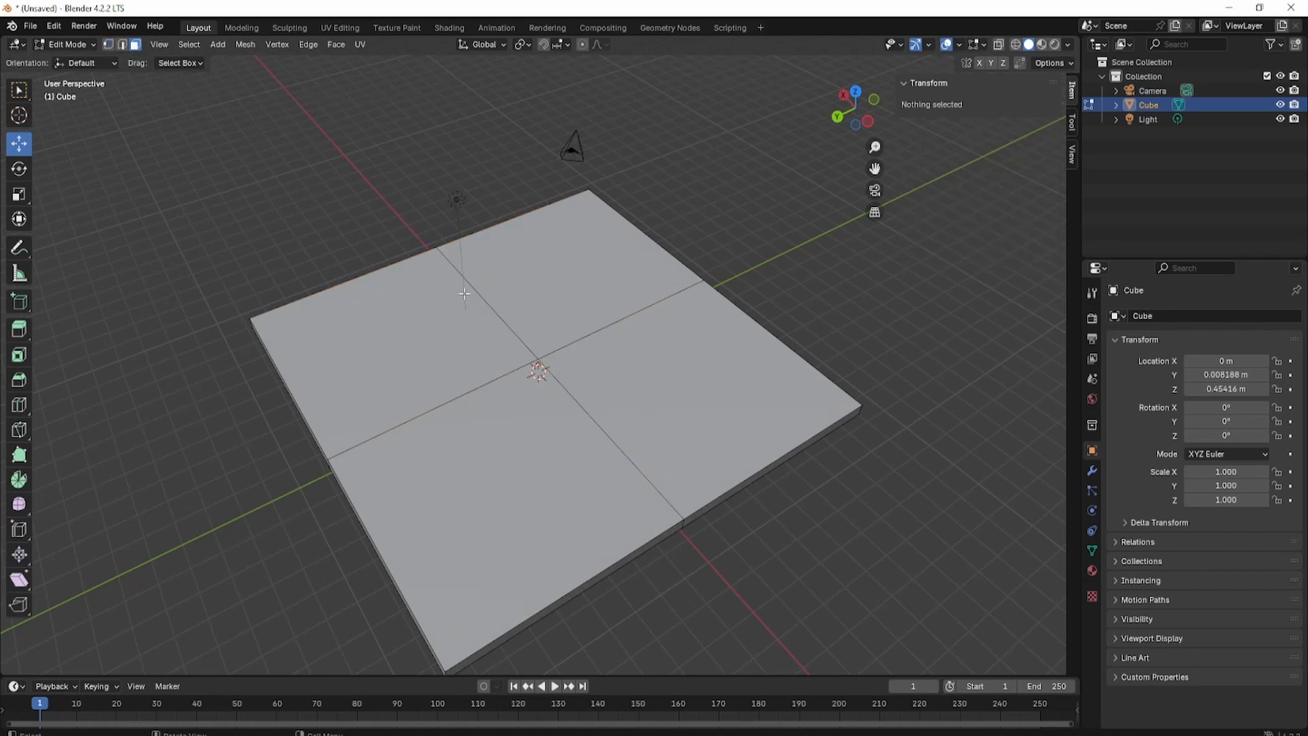
pyautogui.click(555, 272)
pyautogui.moveTo(359, 271); pyautogui.dragTo(526, 198, button='middle')
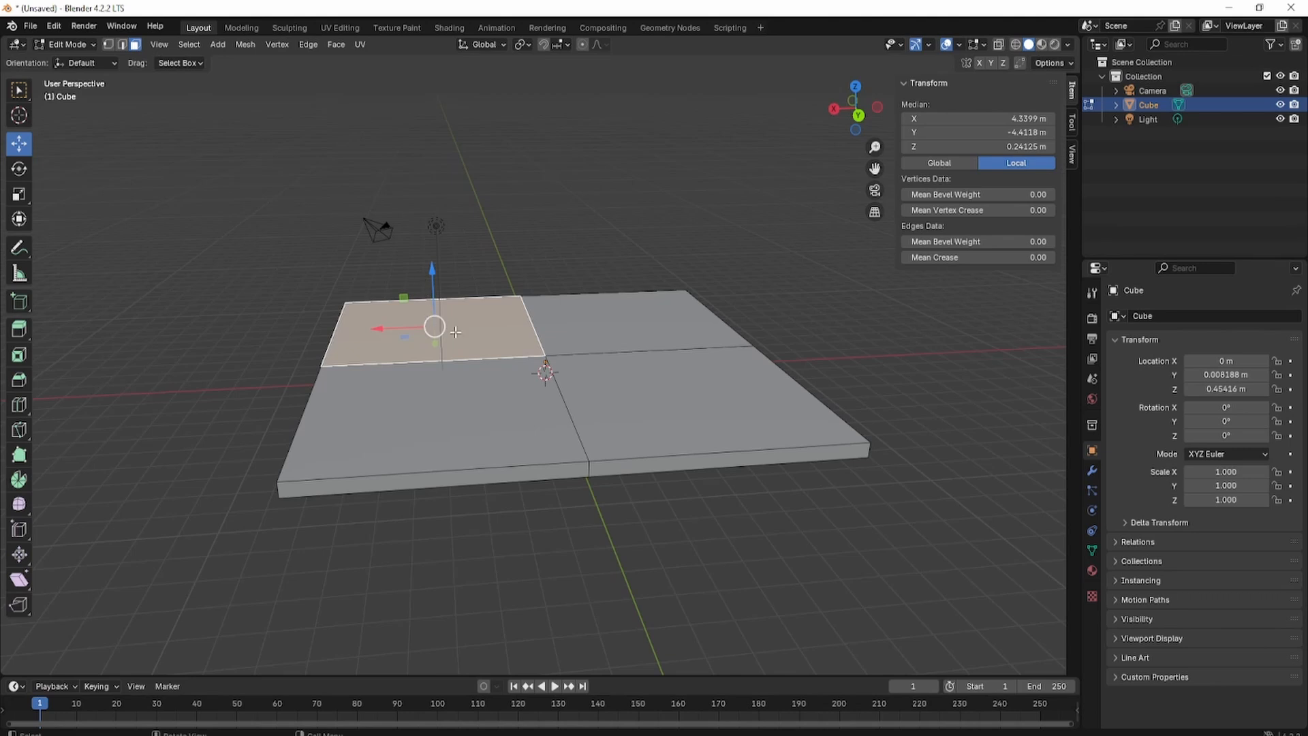
pyautogui.press('e')
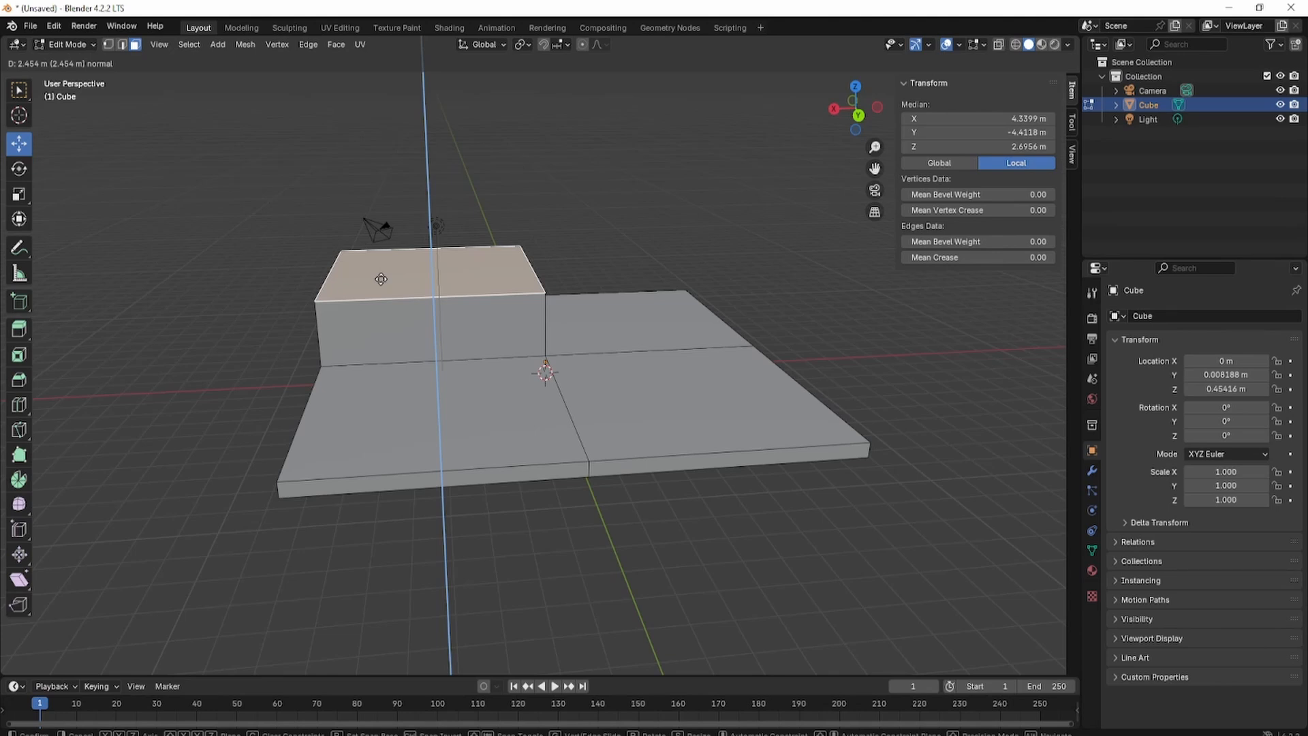
pyautogui.rightClick(380, 279)
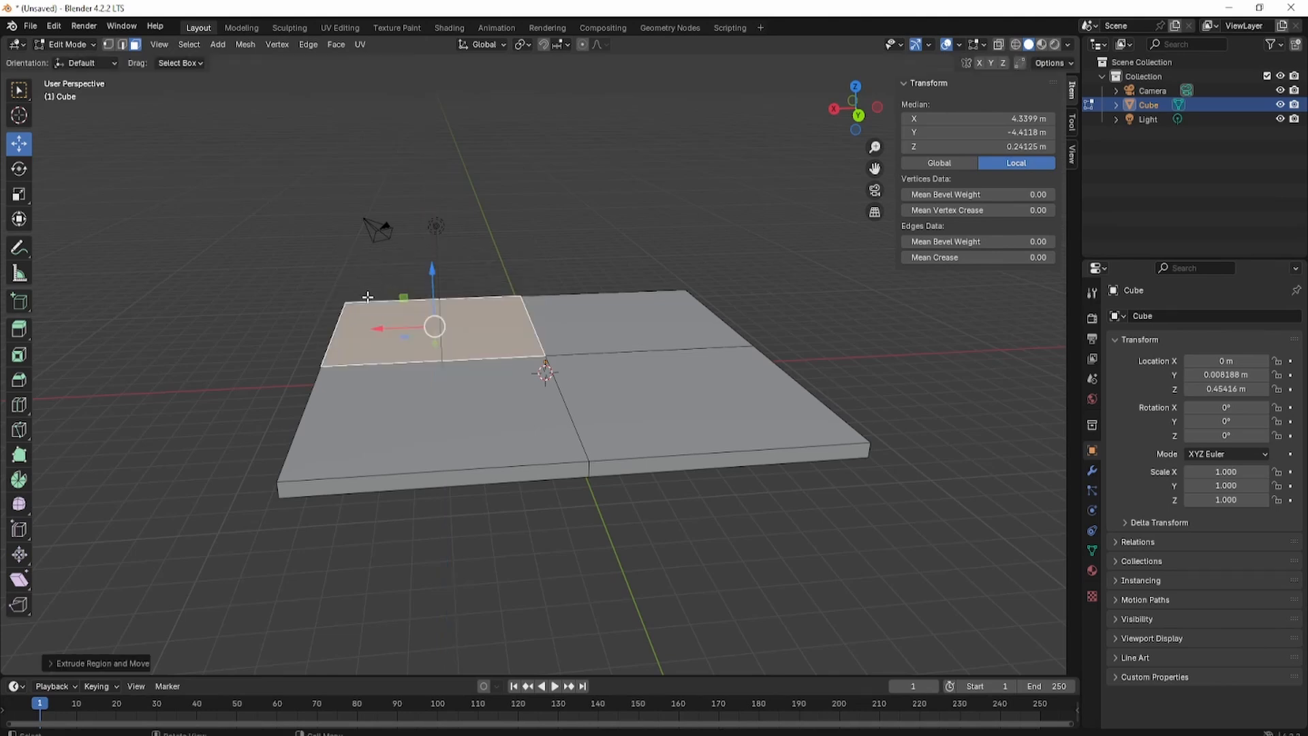
pyautogui.moveTo(433, 276); pyautogui.dragTo(432, 187)
# Select the narrow side face on the slab's positive Y end, positive X half, and activate the Rotate tool
pyautogui.scroll(-3, 493, 248)
pyautogui.moveTo(494, 247); pyautogui.dragTo(499, 341, button='middle')
pyautogui.scroll(3, 499, 341)
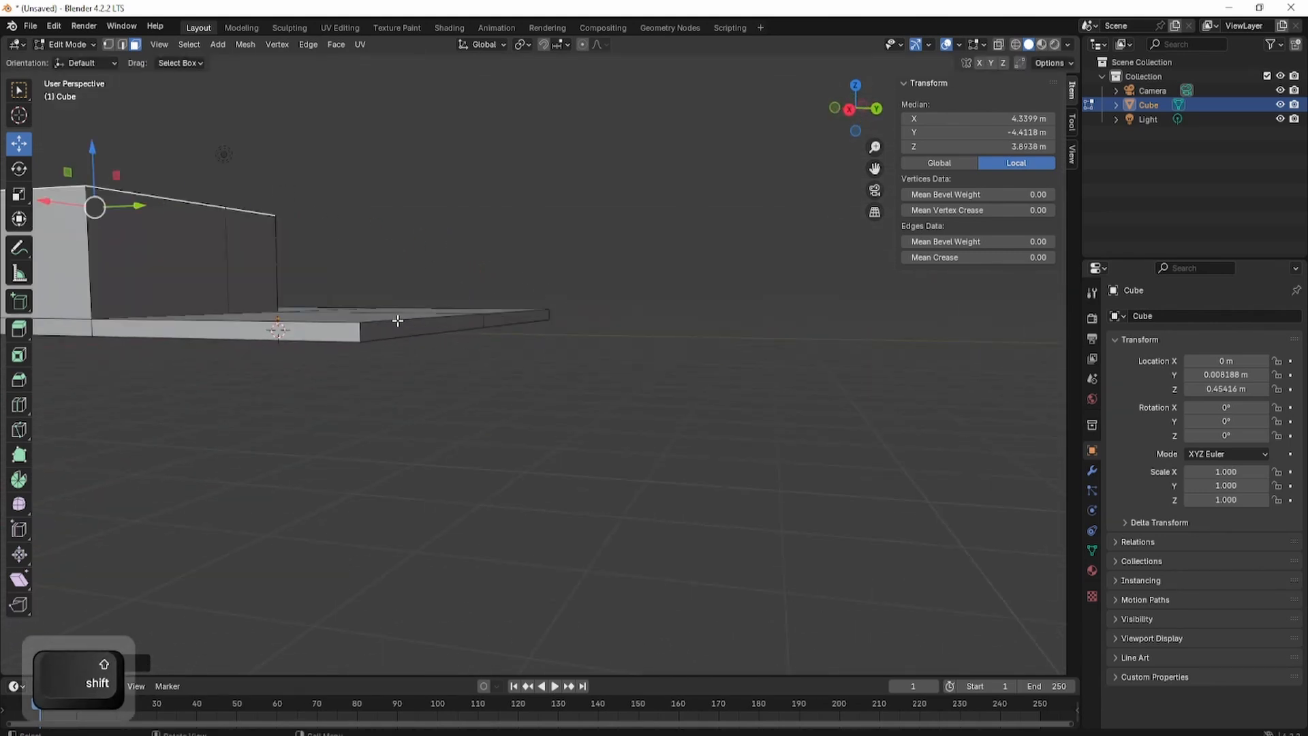
pyautogui.click(397, 330)
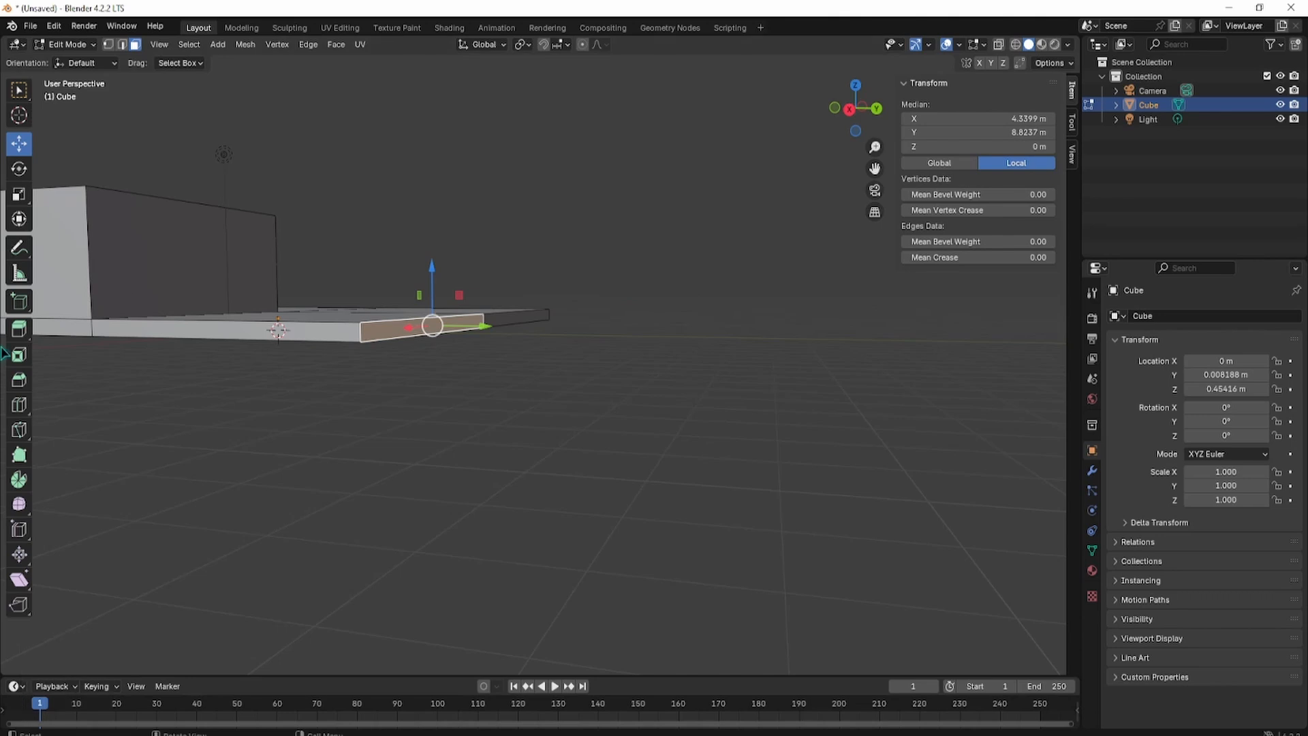
pyautogui.hotkey('shift', 'space')
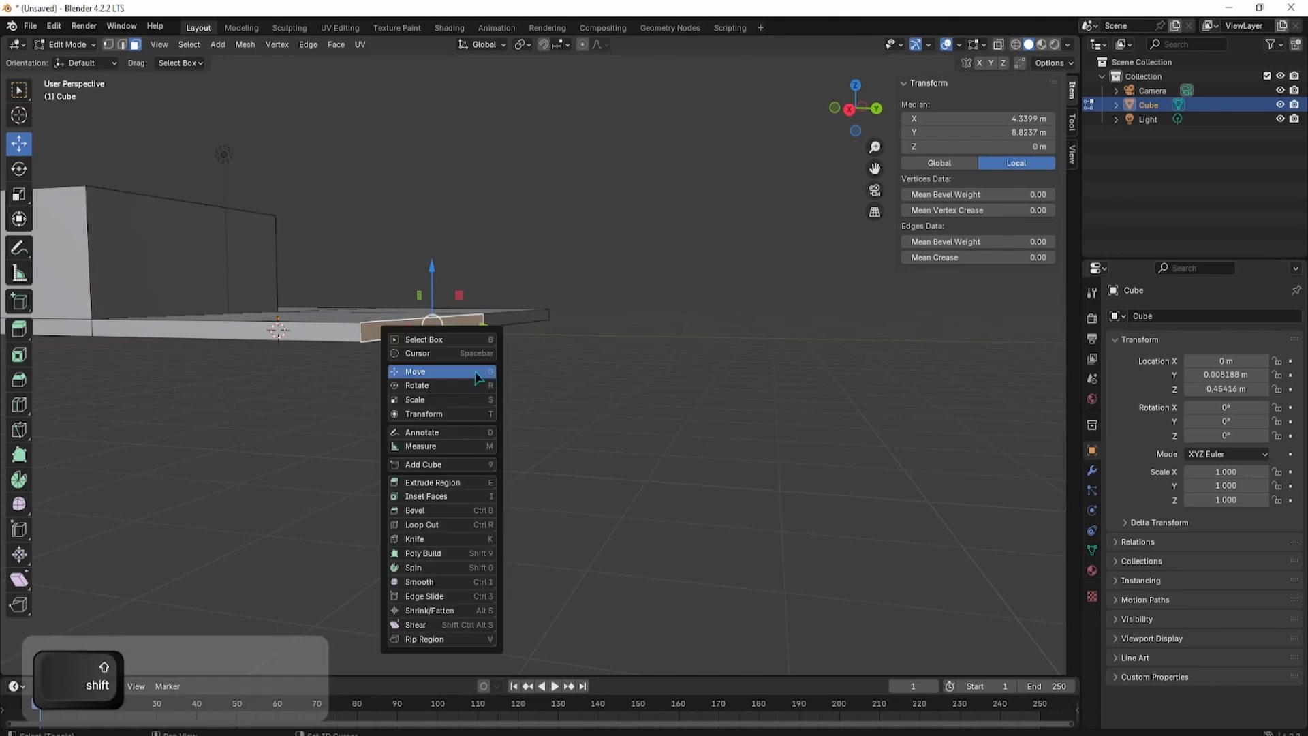
pyautogui.click(440, 385)
pyautogui.moveTo(469, 287); pyautogui.dragTo(475, 311)
pyautogui.rightClick(475, 312)
pyautogui.hotkey('ctrl', 'z')
# Rotate the selected side face about the X axis by about 60° with snapping so it faces obliquely downward
pyautogui.moveTo(476, 311); pyautogui.dragTo(429, 353, button='middle')
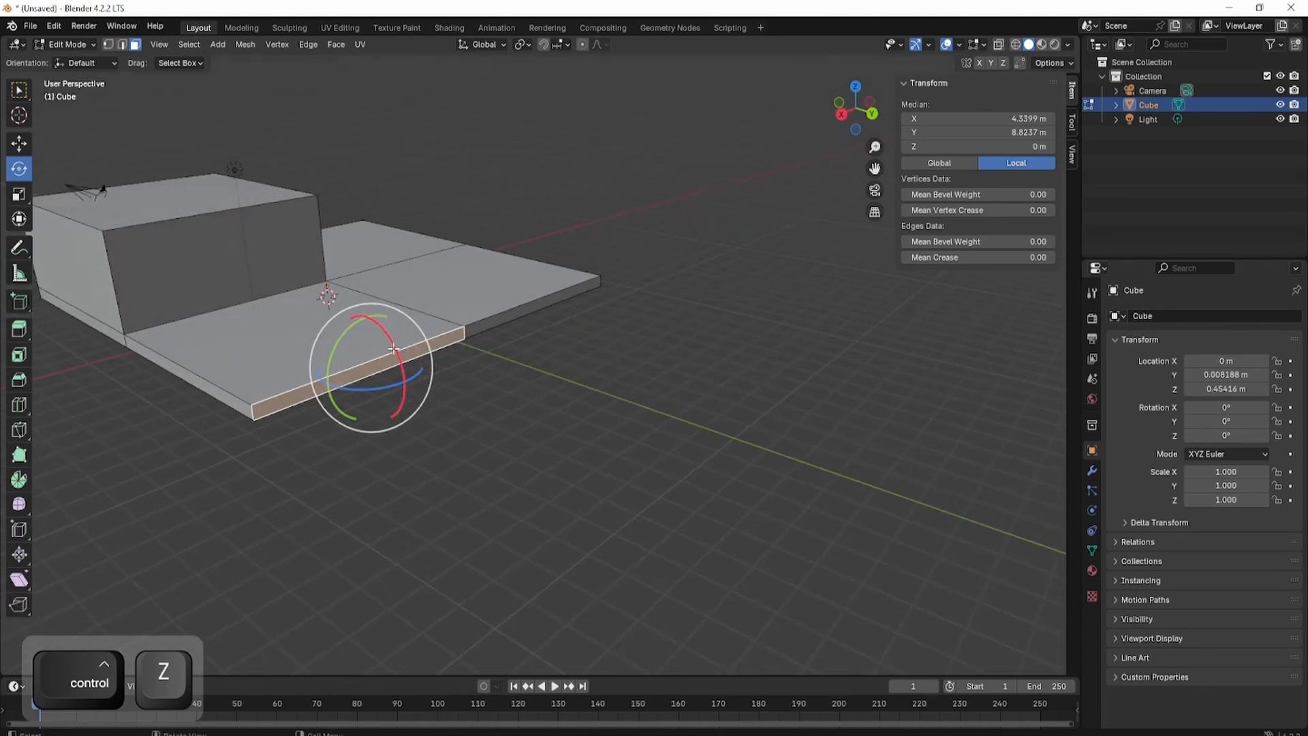
pyautogui.keyDown('ctrl'); pyautogui.moveTo(399, 355); pyautogui.dragTo(409, 392); pyautogui.keyUp('ctrl')
pyautogui.moveTo(409, 392); pyautogui.dragTo(289, 353, button='middle')
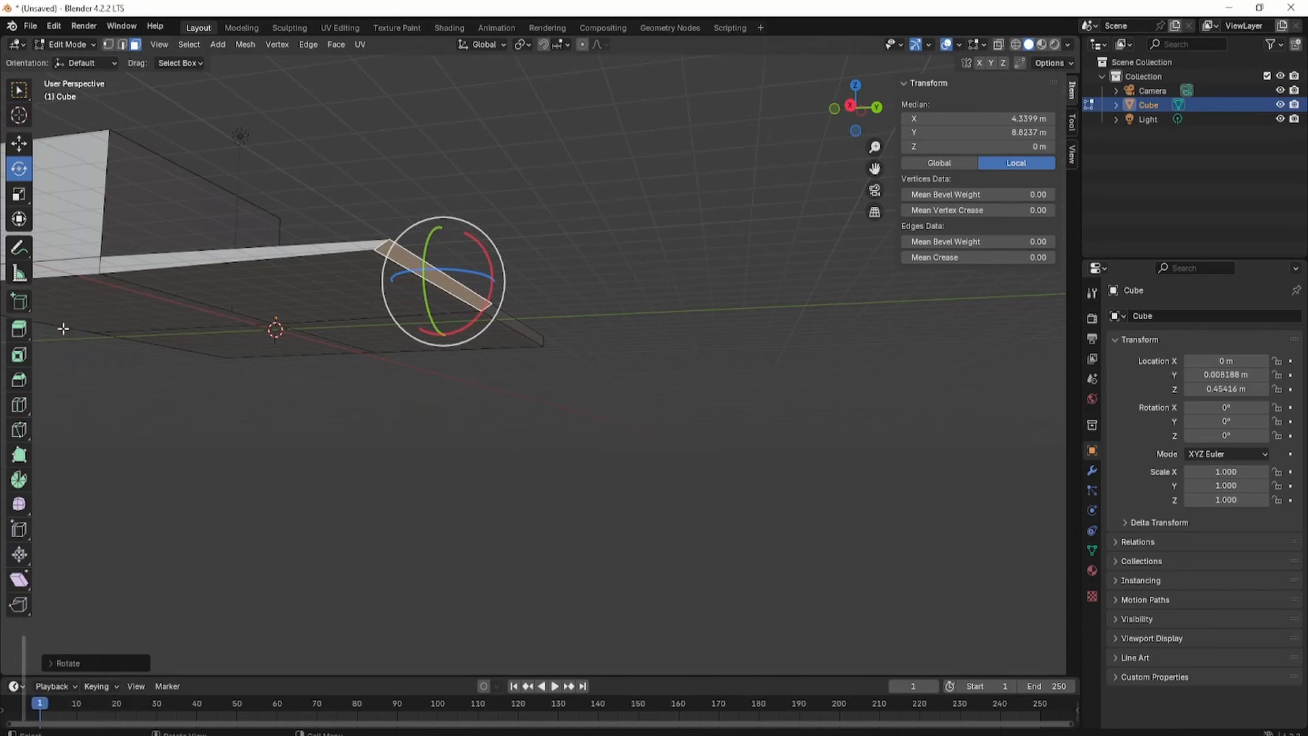
# Extrude the tilted narrow end face straight down along the global Z axis by about 8.1 m
pyautogui.press('e')
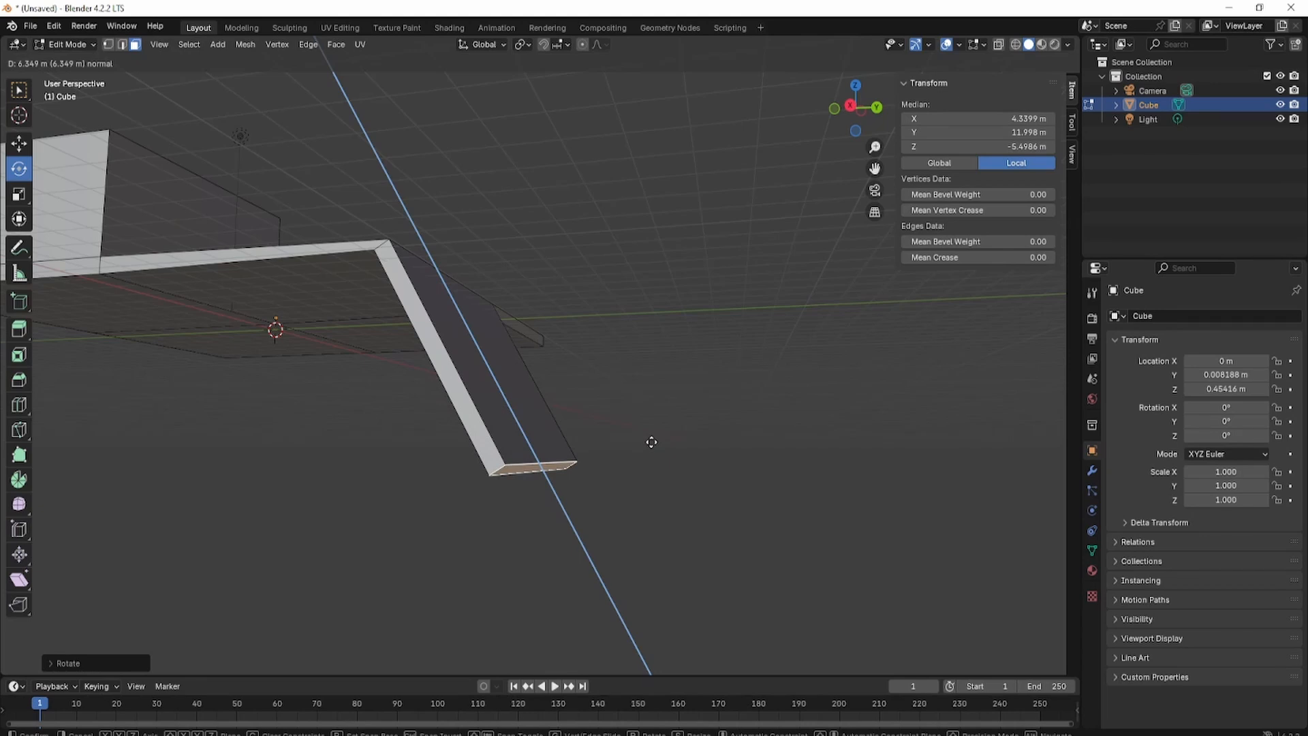
pyautogui.rightClick(651, 442)
pyautogui.hotkey('shift', 'space')
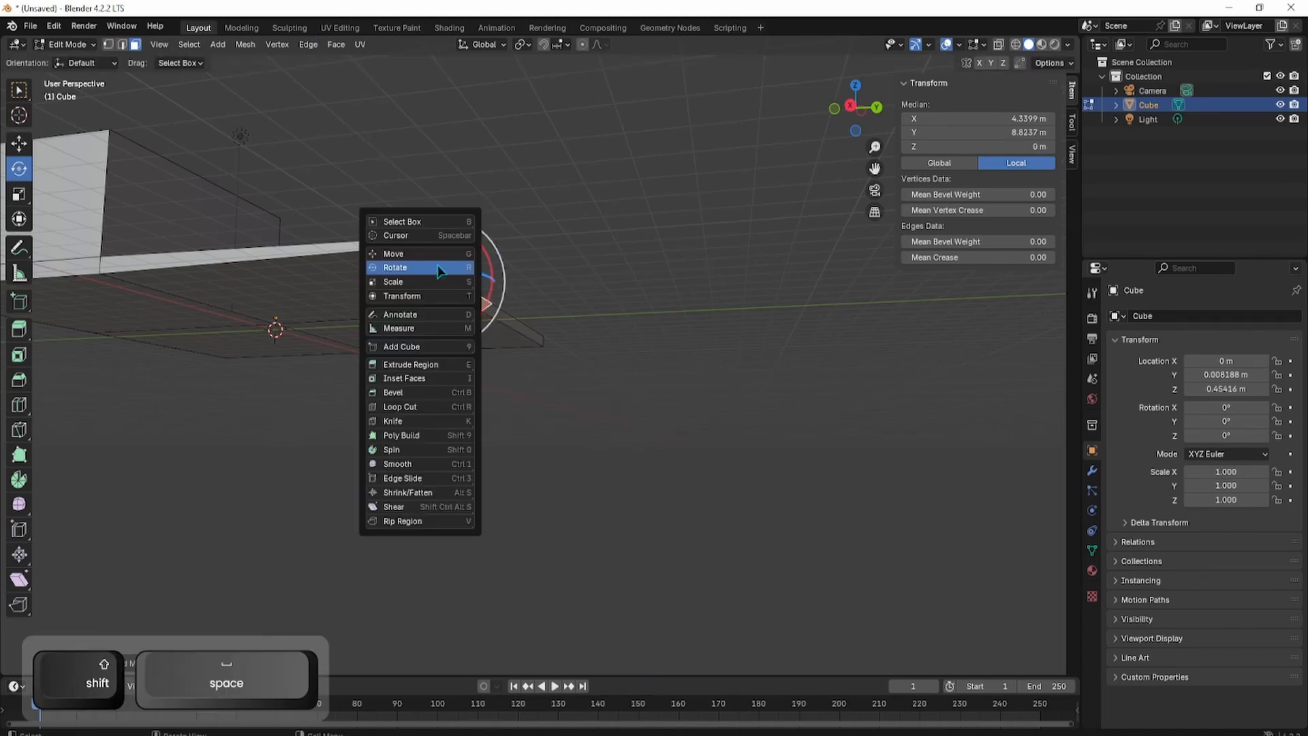
pyautogui.click(416, 254)
pyautogui.press('e')
pyautogui.press('z')
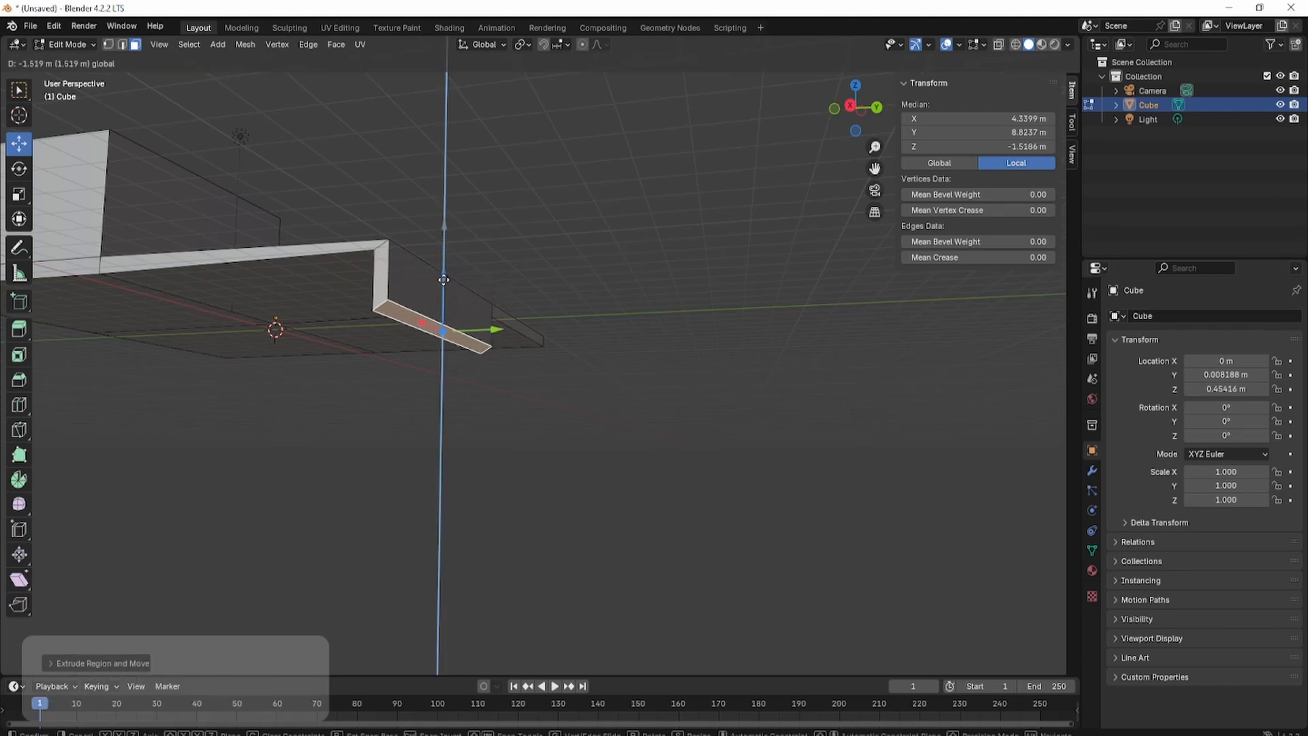
pyautogui.click(298, 325)
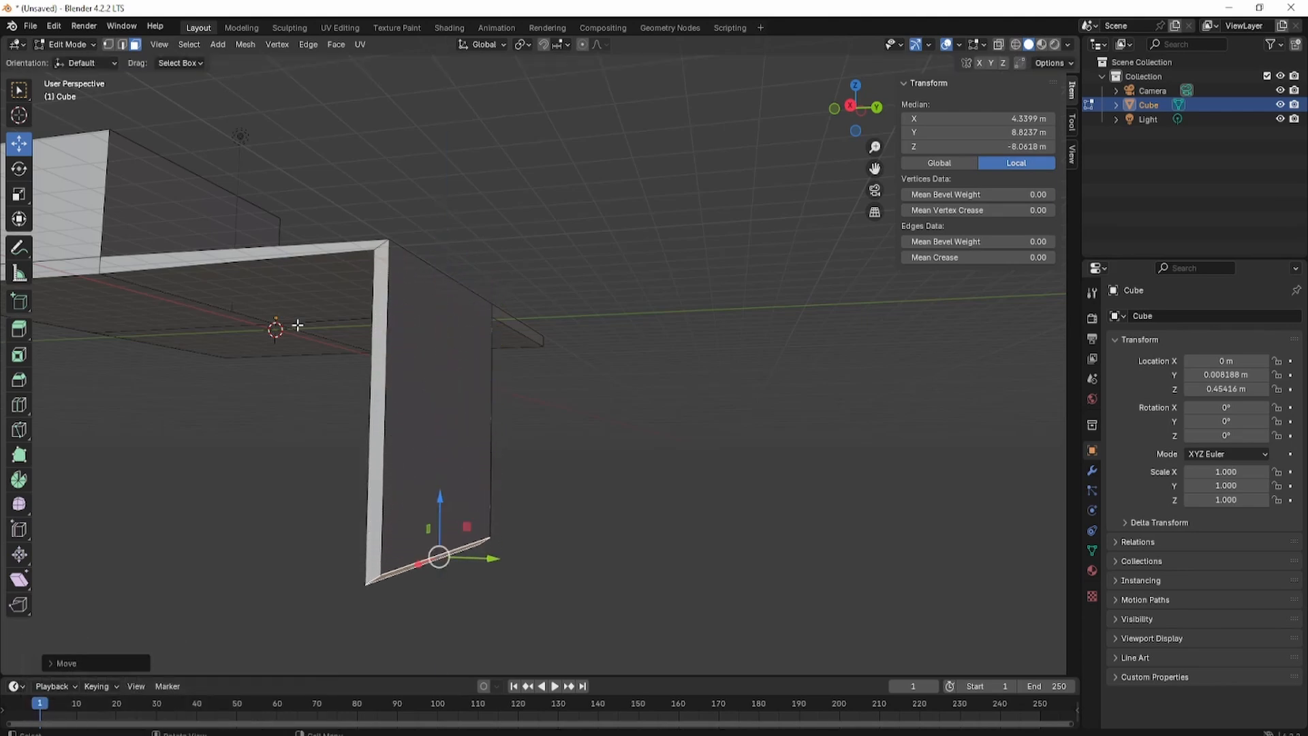
# Undo the downward extrusion and the rotation of the end face
pyautogui.keyDown('shift'); pyautogui.moveTo(298, 325); pyautogui.dragTo(468, 338, button='middle'); pyautogui.keyUp('shift')
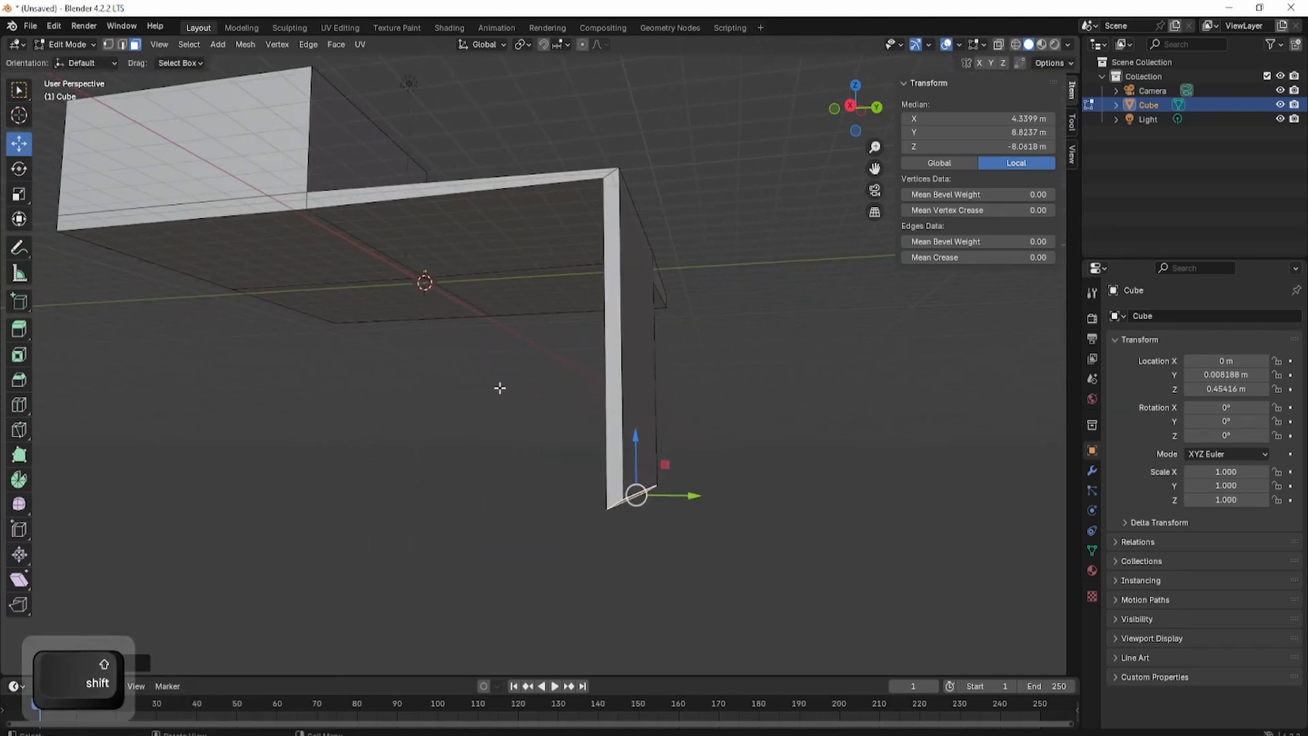
pyautogui.moveTo(510, 303)
pyautogui.mouseDown(button='middle')
pyautogui.moveTo(459, 242)
pyautogui.moveTo(497, 263)
pyautogui.moveTo(277, 293)
pyautogui.moveTo(554, 292)
pyautogui.moveTo(467, 294)
pyautogui.moveTo(492, 292)
pyautogui.mouseUp(button='middle')
pyautogui.press('ctrl')
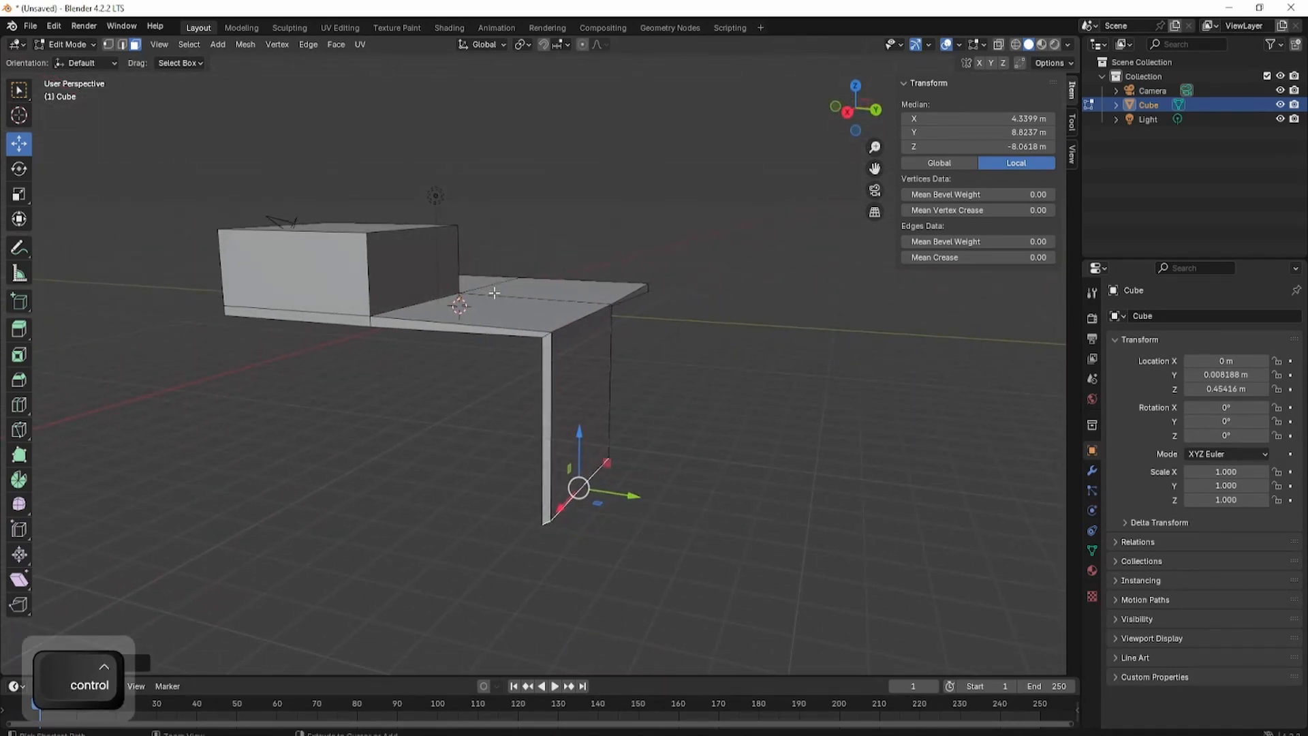
pyautogui.hotkey('ctrl', 'z')
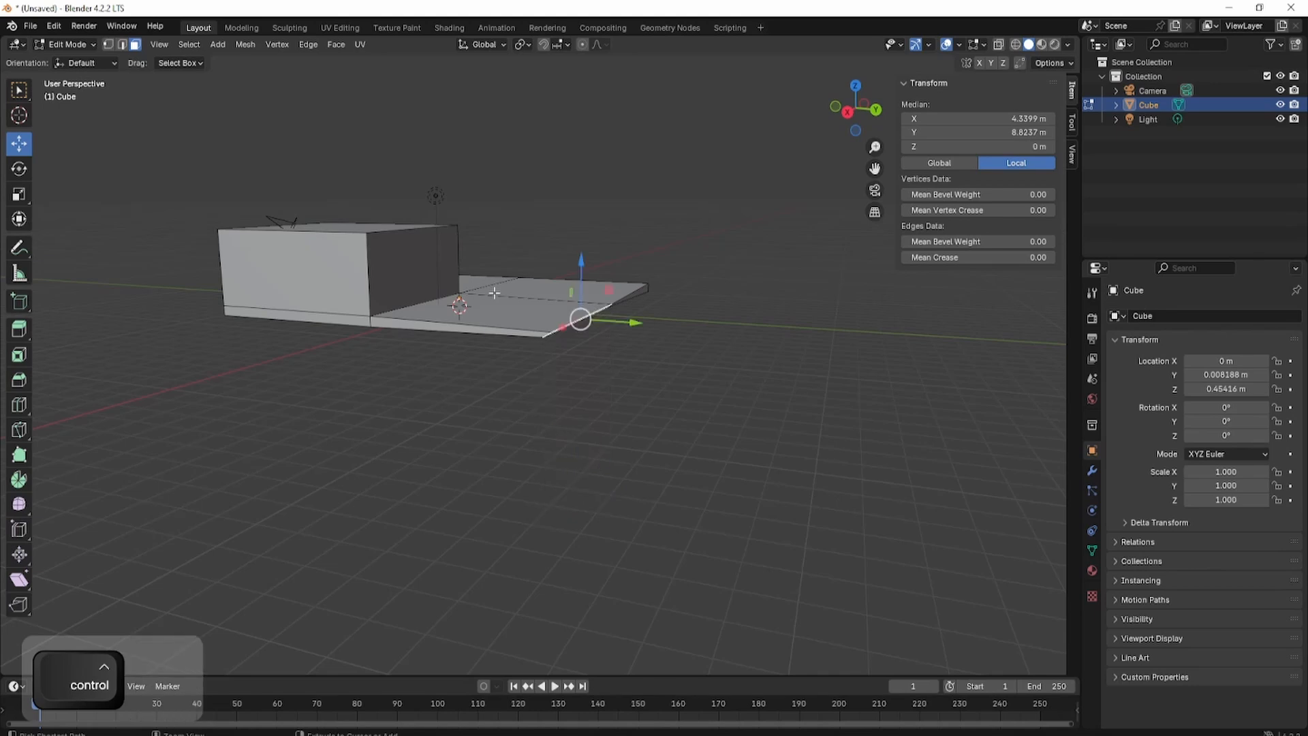
pyautogui.hotkey('ctrl', 'z')
# Extrude the narrow side face on the slab's positive Y end, negative X half, in place and move it outward along Y
pyautogui.scroll(5, 627, 242)
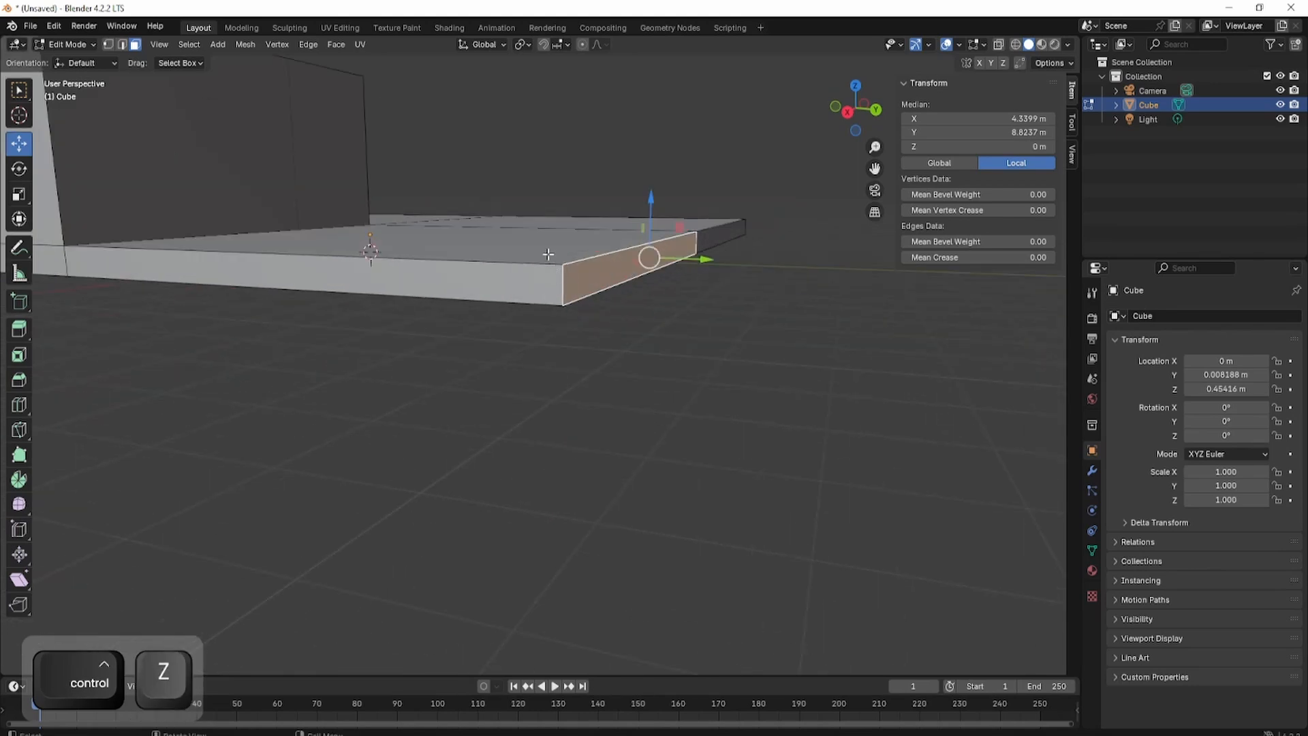
pyautogui.scroll(-4, 674, 240)
pyautogui.moveTo(673, 240); pyautogui.dragTo(455, 280, button='middle')
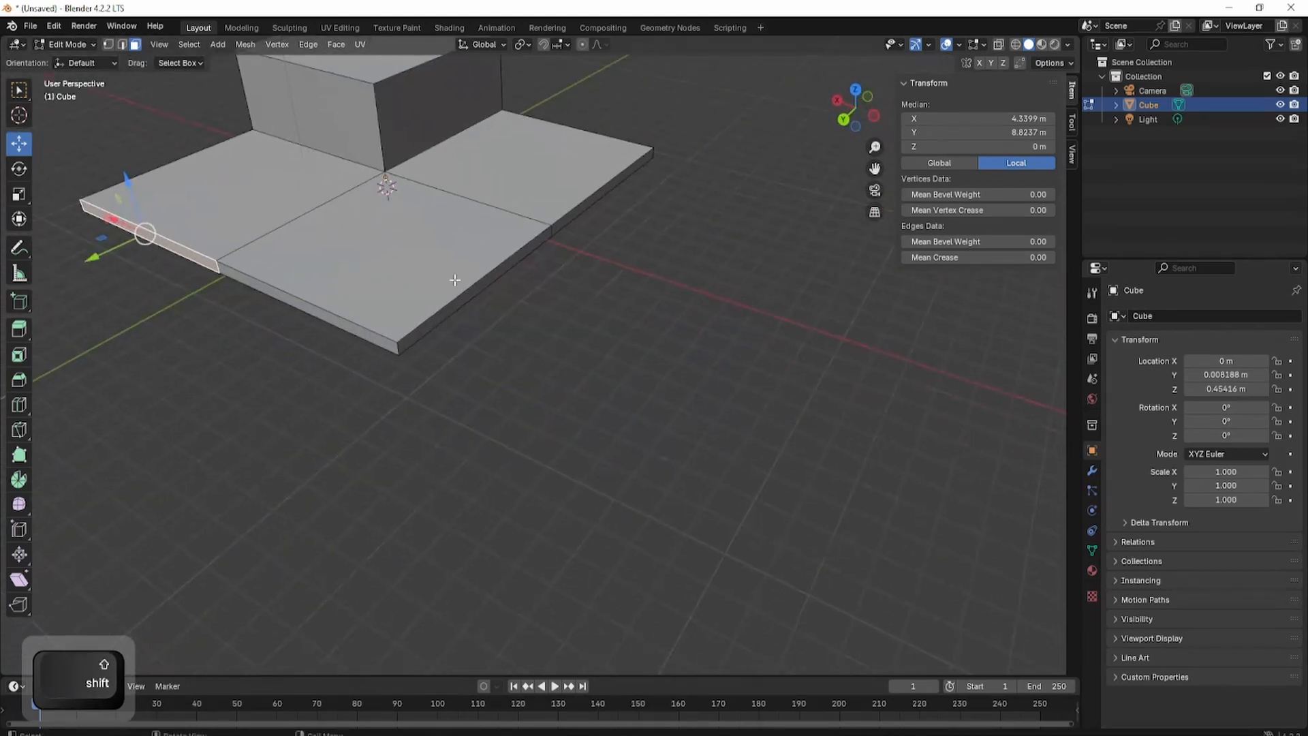
pyautogui.click(368, 265)
pyautogui.moveTo(368, 265); pyautogui.dragTo(409, 313, button='middle')
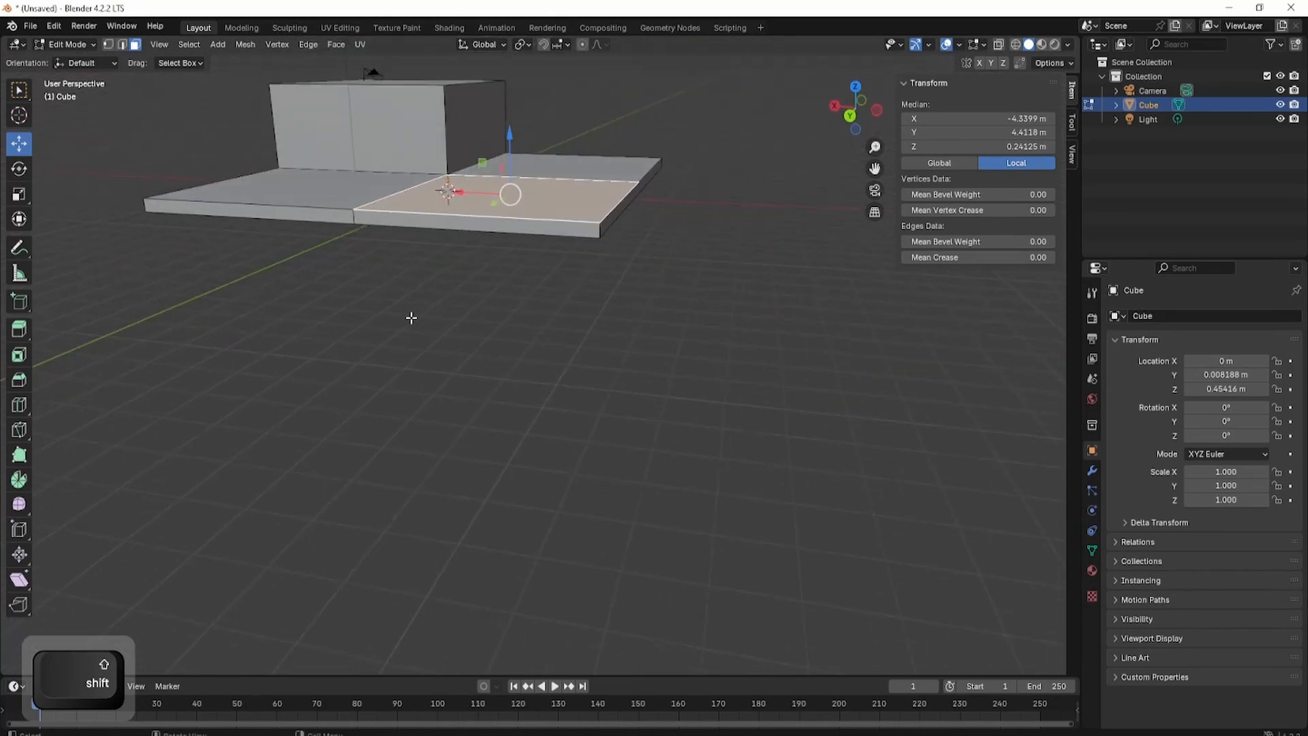
pyautogui.click(418, 218)
pyautogui.moveTo(497, 239); pyautogui.dragTo(472, 274, button='middle')
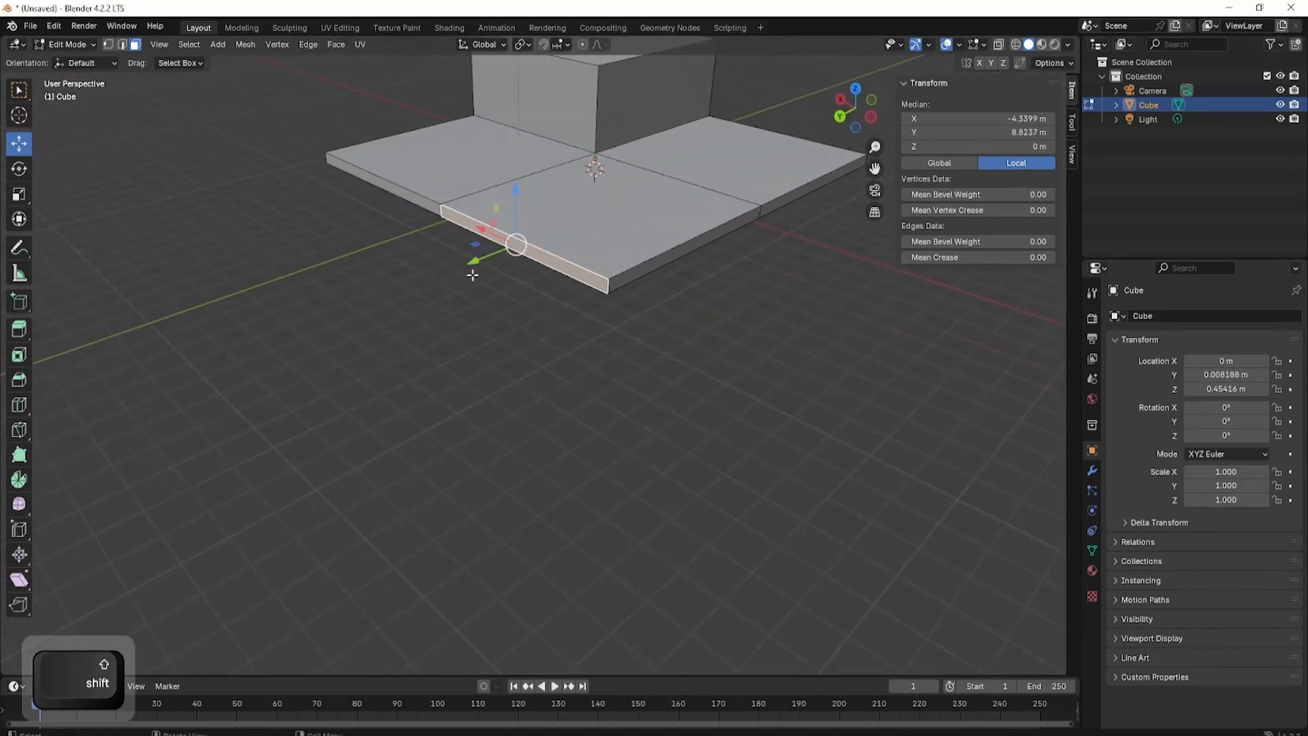
pyautogui.press('e')
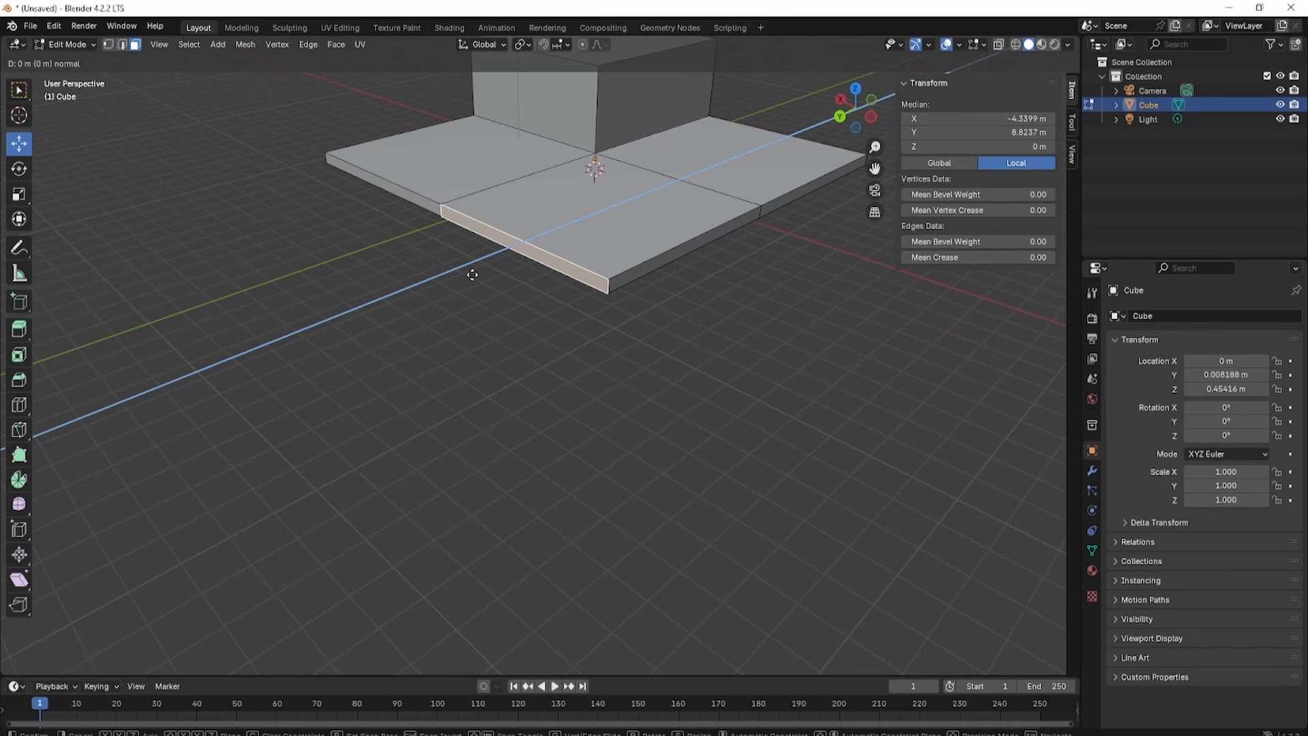
pyautogui.click(472, 275)
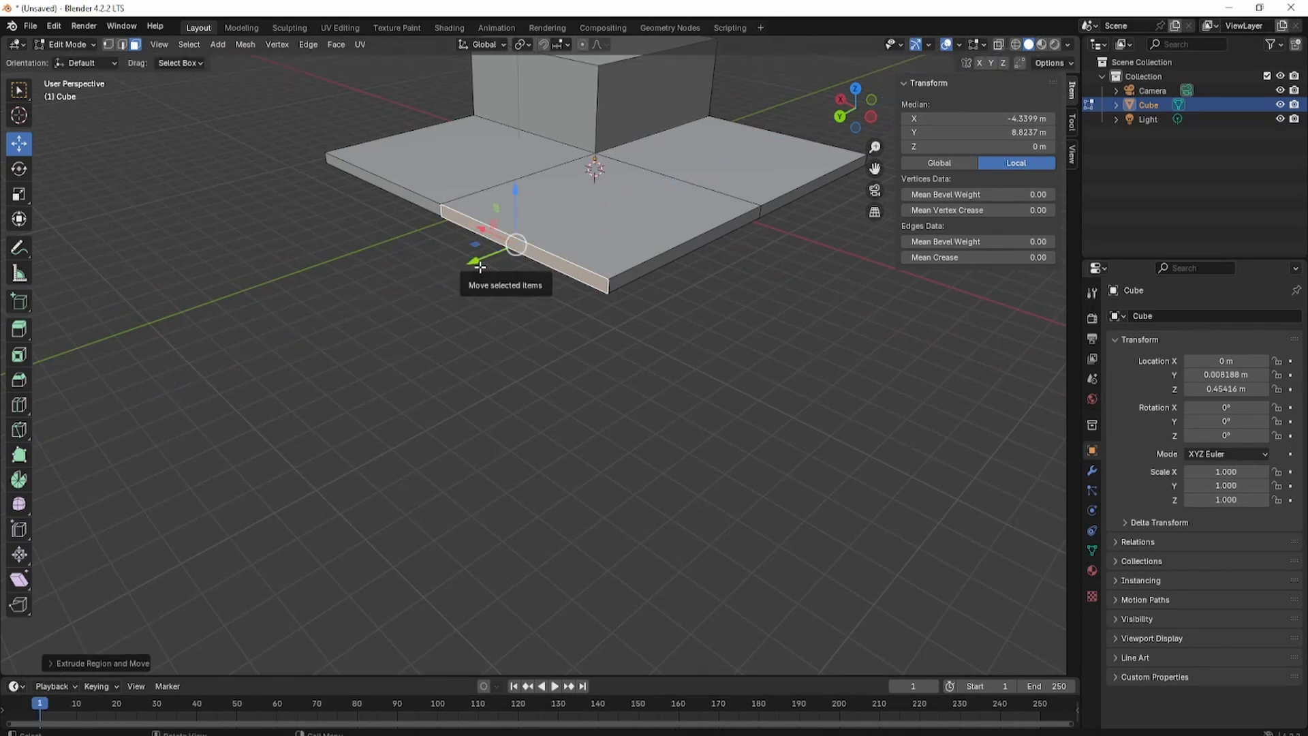
pyautogui.moveTo(479, 265); pyautogui.dragTo(242, 322)
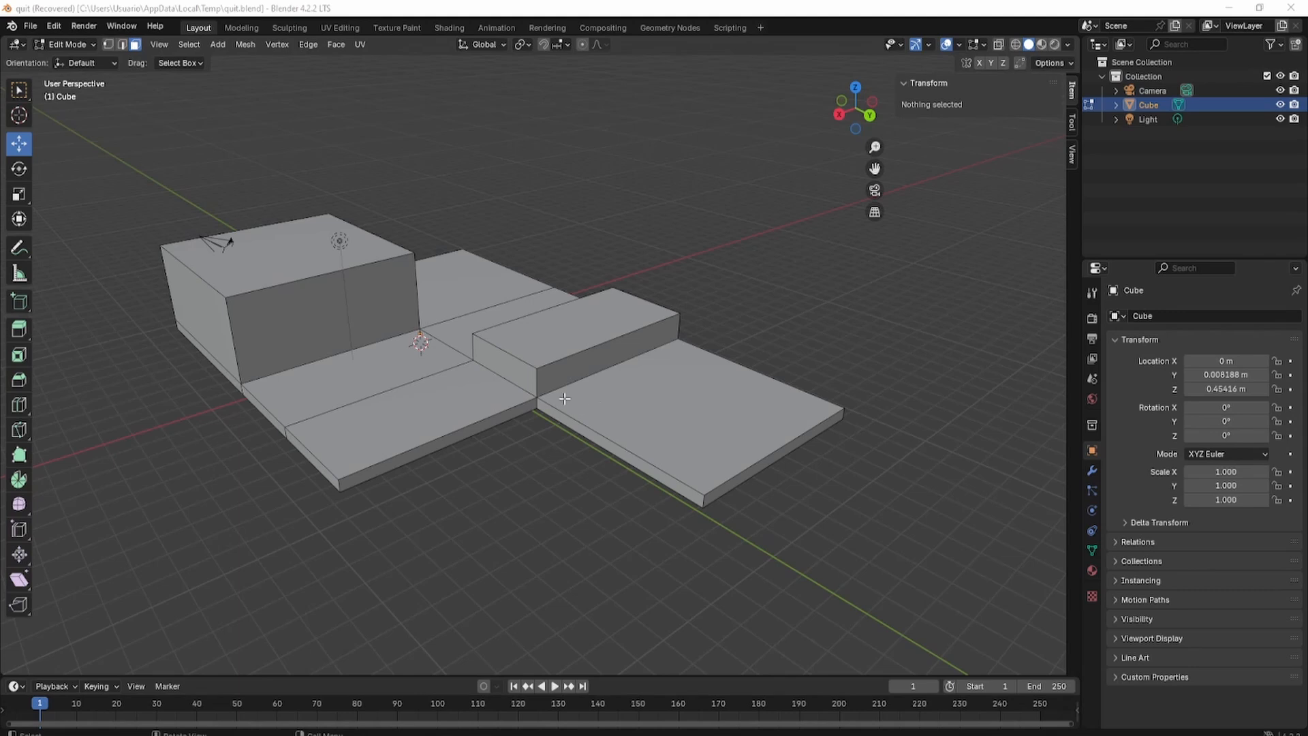
# Add a mesh cube in Object Mode and move it to about X -3.16 m and Z 1.65 m
pyautogui.moveTo(570, 315); pyautogui.dragTo(579, 308, button='middle')
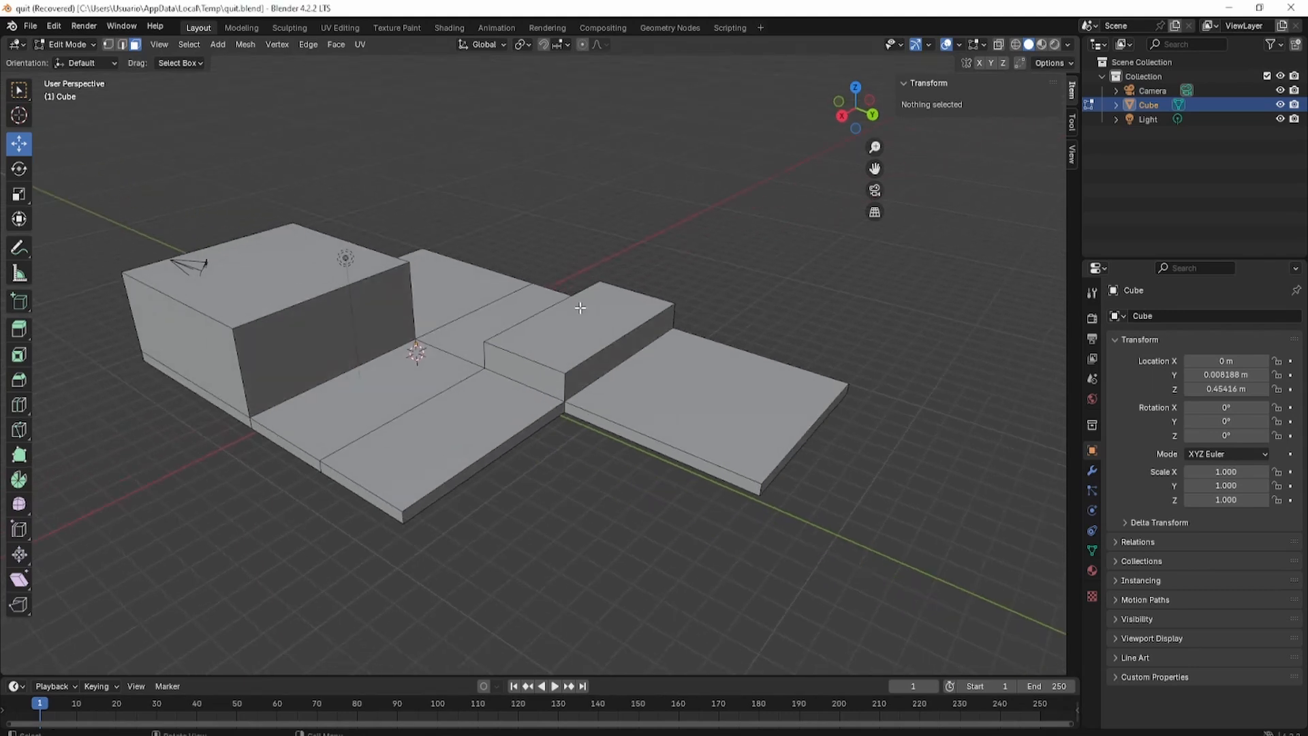
pyautogui.click(68, 44)
pyautogui.click(74, 56)
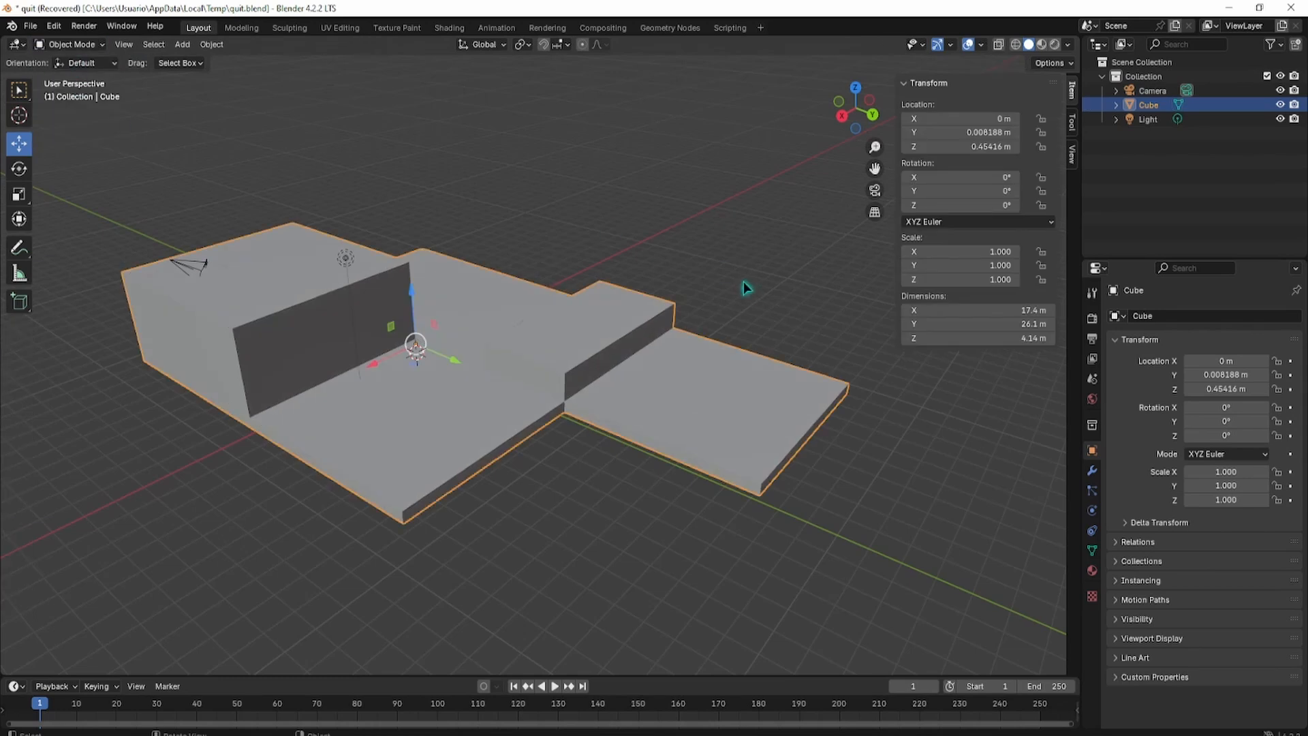
pyautogui.hotkey('shift', 'a')
pyautogui.moveTo(608, 394)
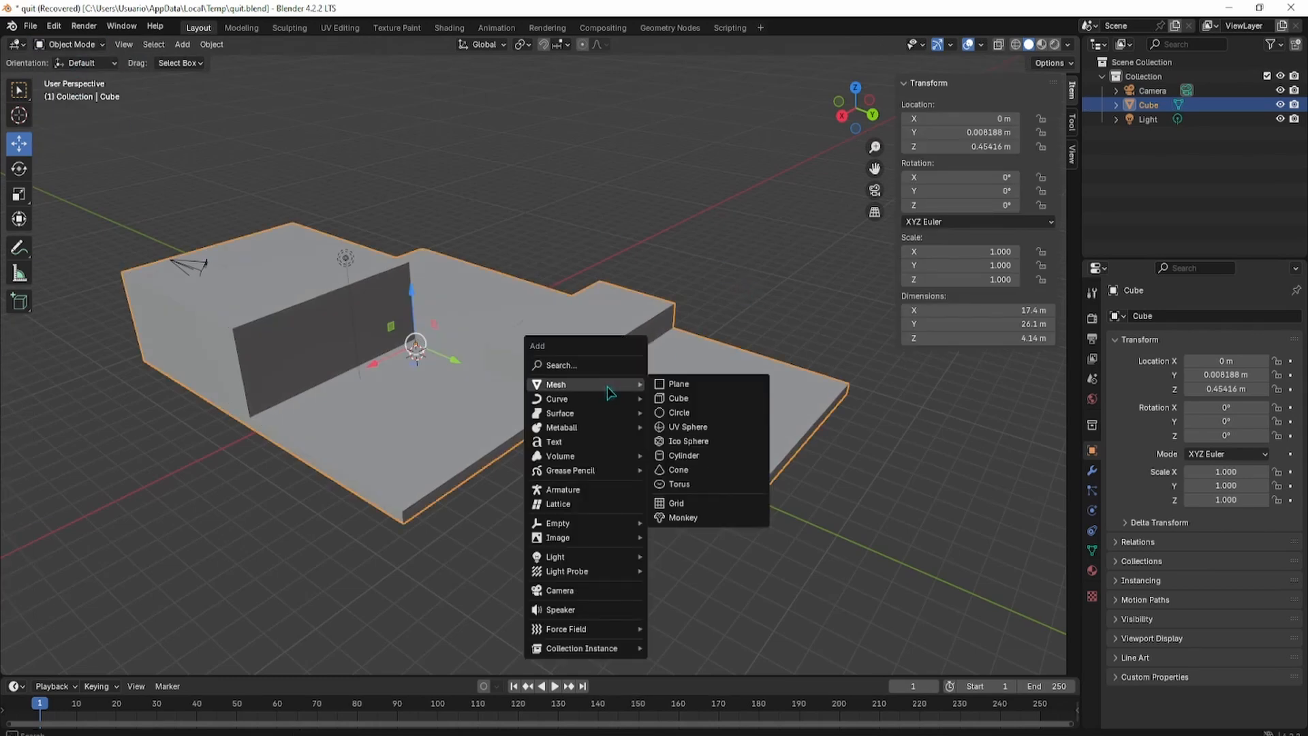
pyautogui.click(674, 398)
pyautogui.moveTo(415, 311); pyautogui.dragTo(416, 289)
pyautogui.moveTo(375, 338); pyautogui.dragTo(443, 317)
# Stretch the new cube along Y to a scale of about 3.85, then apply its rotation and scale
pyautogui.press('s')
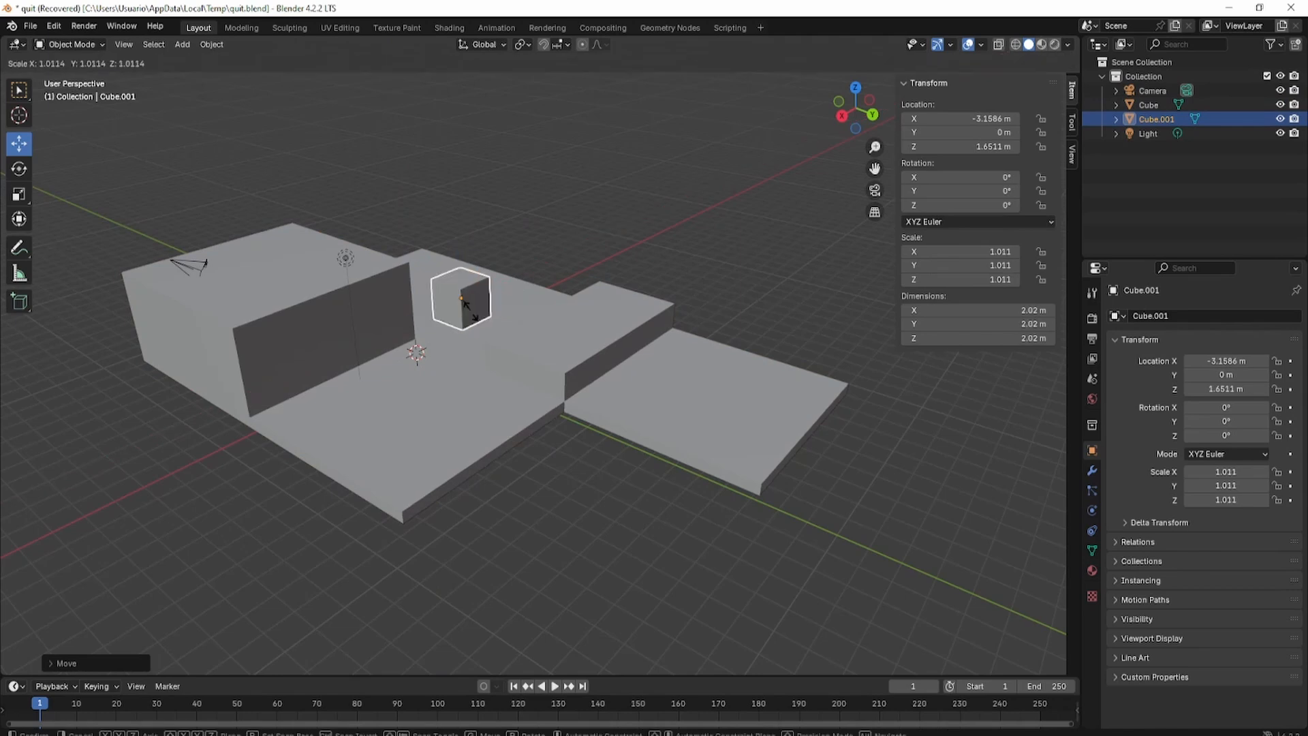
pyautogui.press('y')
pyautogui.click(580, 306)
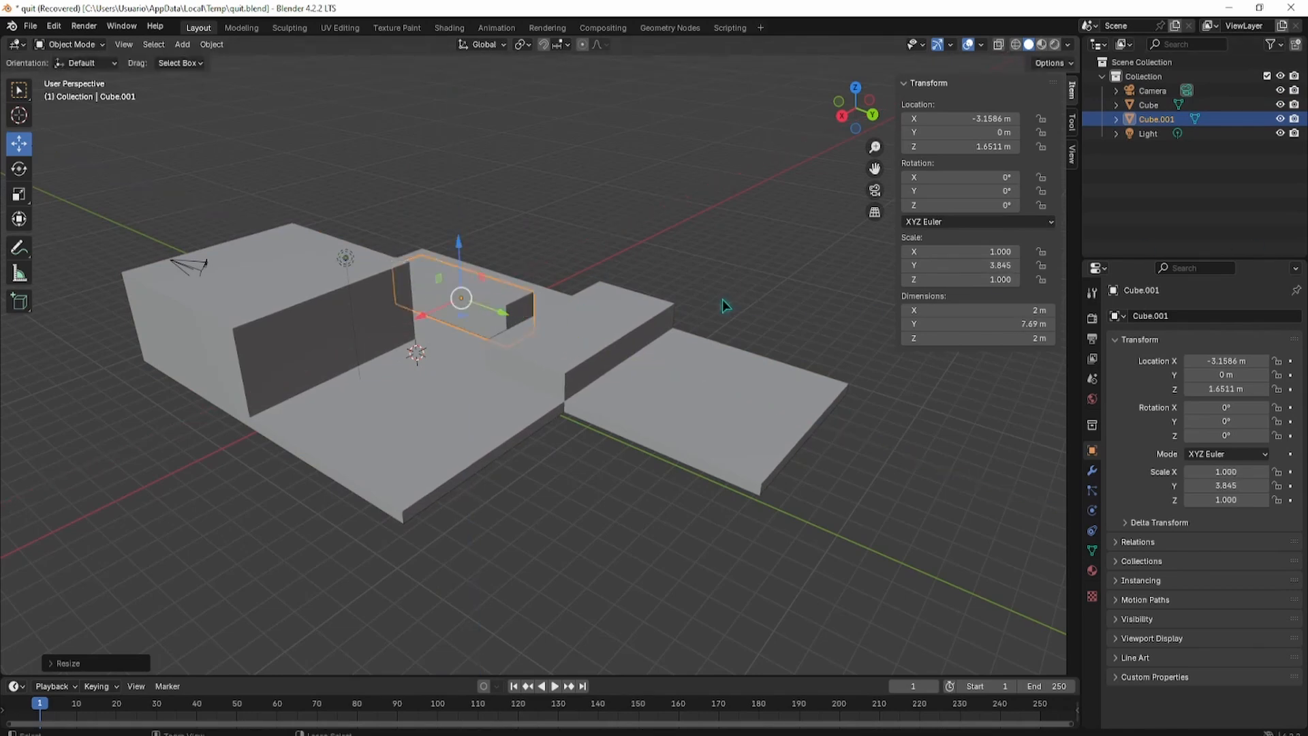
pyautogui.hotkey('ctrl', 'a')
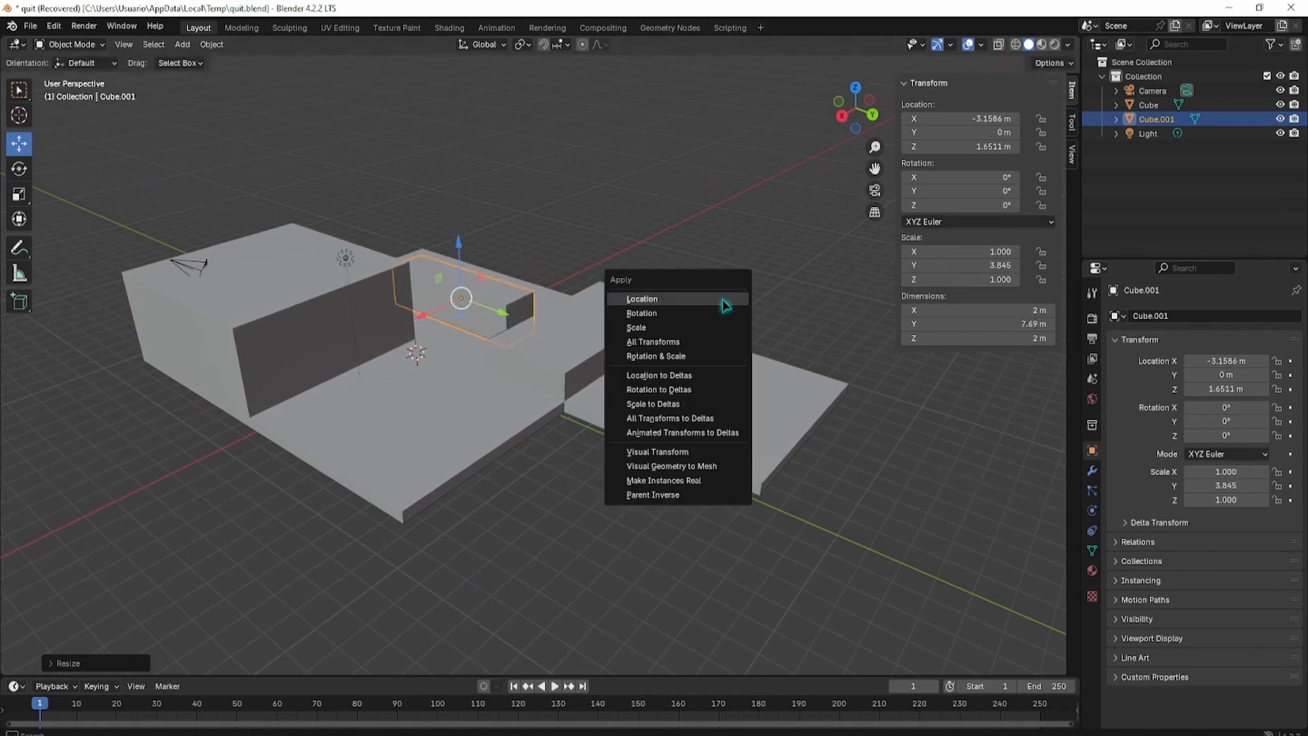
pyautogui.click(661, 357)
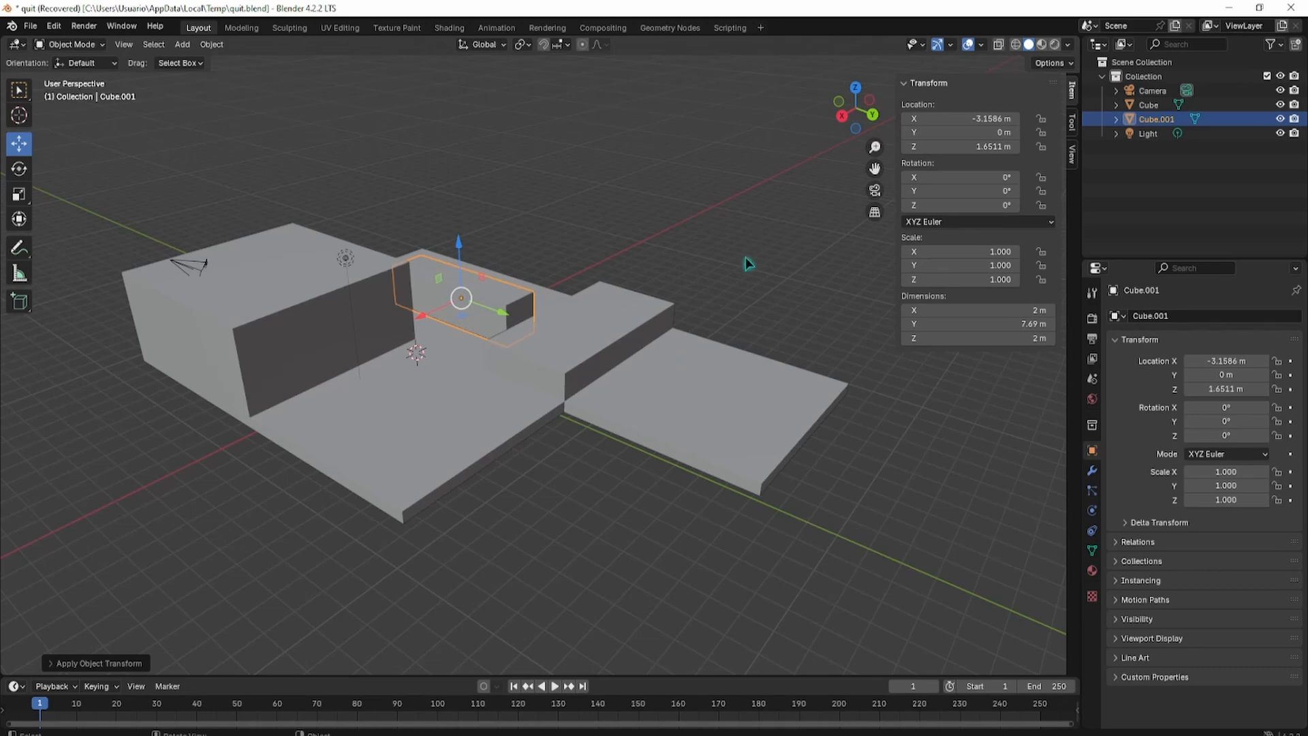
# Move the stretched cube across the slab to about X -6.65 m and Y -3.98 m
pyautogui.scroll(5, 745, 256)
pyautogui.moveTo(654, 242); pyautogui.dragTo(470, 271, button='middle')
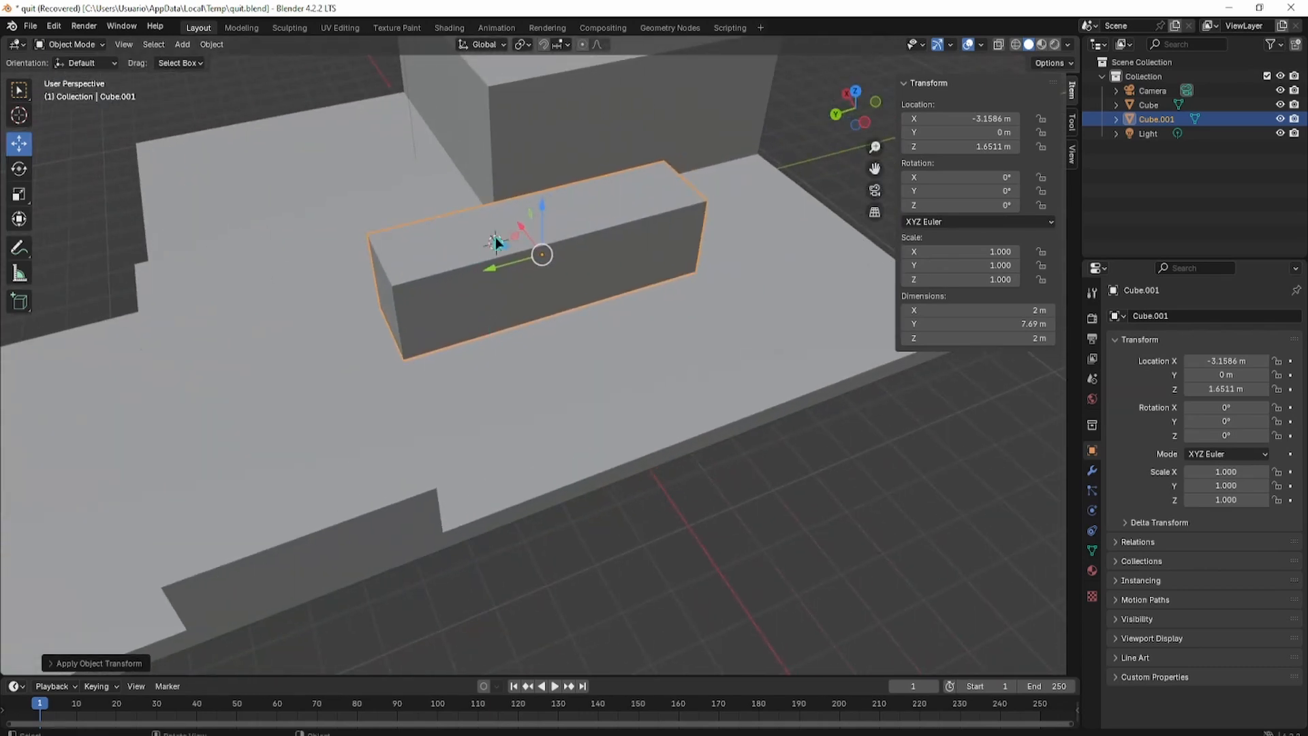
pyautogui.moveTo(520, 226); pyautogui.dragTo(639, 345)
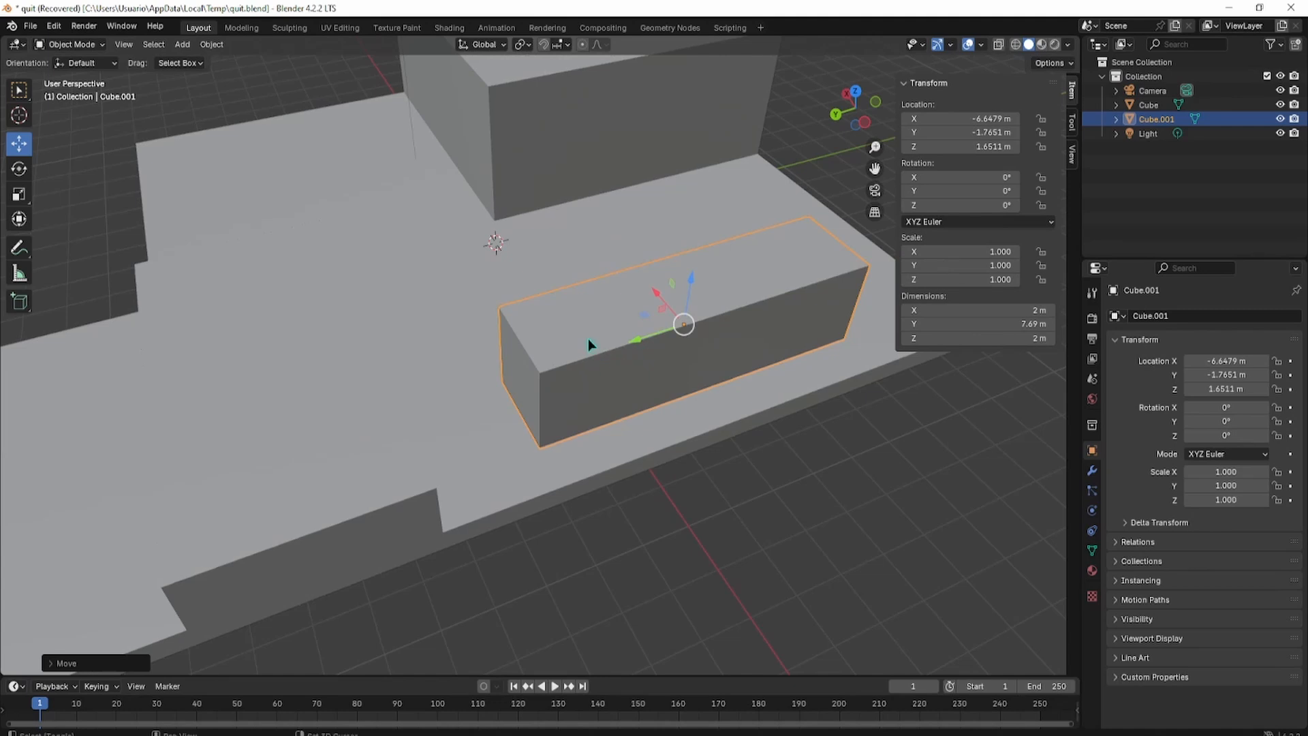
pyautogui.keyDown('shift'); pyautogui.moveTo(587, 337); pyautogui.dragTo(512, 322, button='middle'); pyautogui.keyUp('shift')
pyautogui.scroll(-2, 538, 300)
pyautogui.moveTo(564, 280); pyautogui.dragTo(502, 344, button='middle')
pyautogui.scroll(4, 558, 343)
pyautogui.scroll(-3, 502, 345)
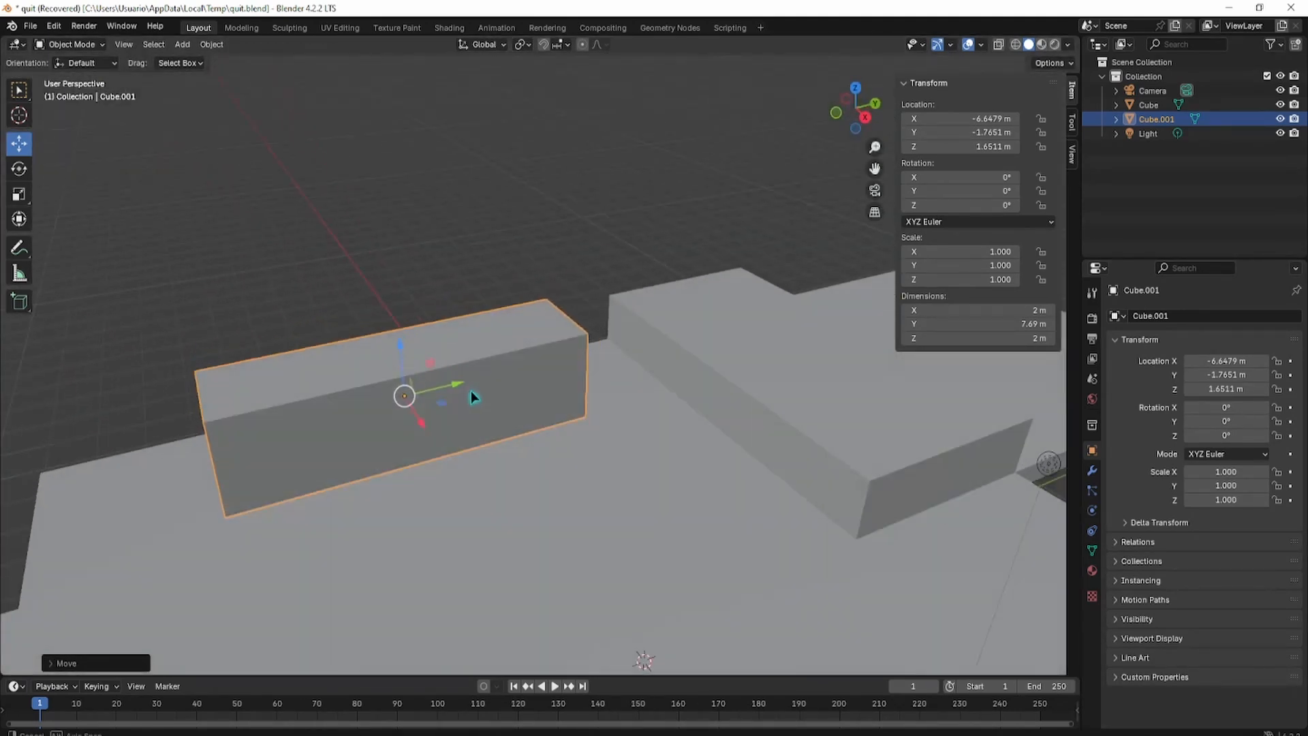
pyautogui.moveTo(473, 394); pyautogui.dragTo(503, 424, button='middle')
pyautogui.moveTo(503, 424); pyautogui.dragTo(426, 472)
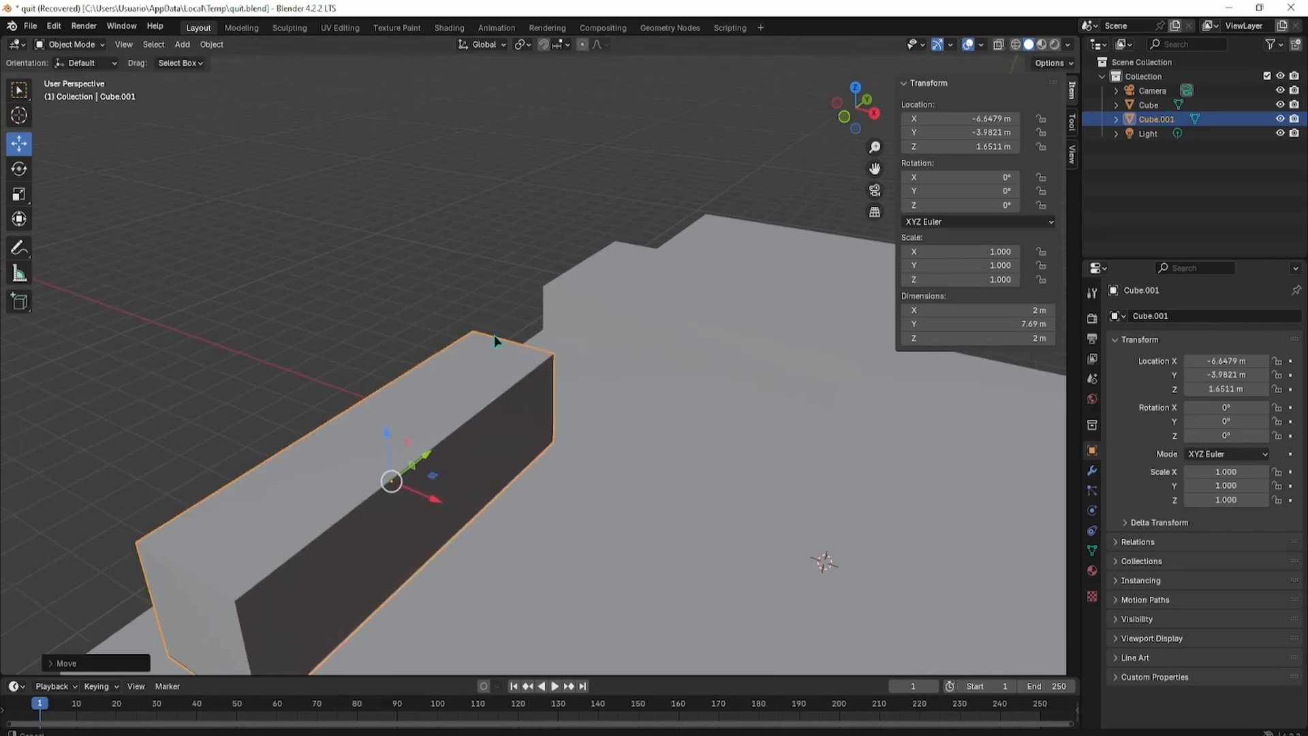
pyautogui.keyDown('shift'); pyautogui.moveTo(422, 521); pyautogui.dragTo(681, 227, button='middle'); pyautogui.keyUp('shift')
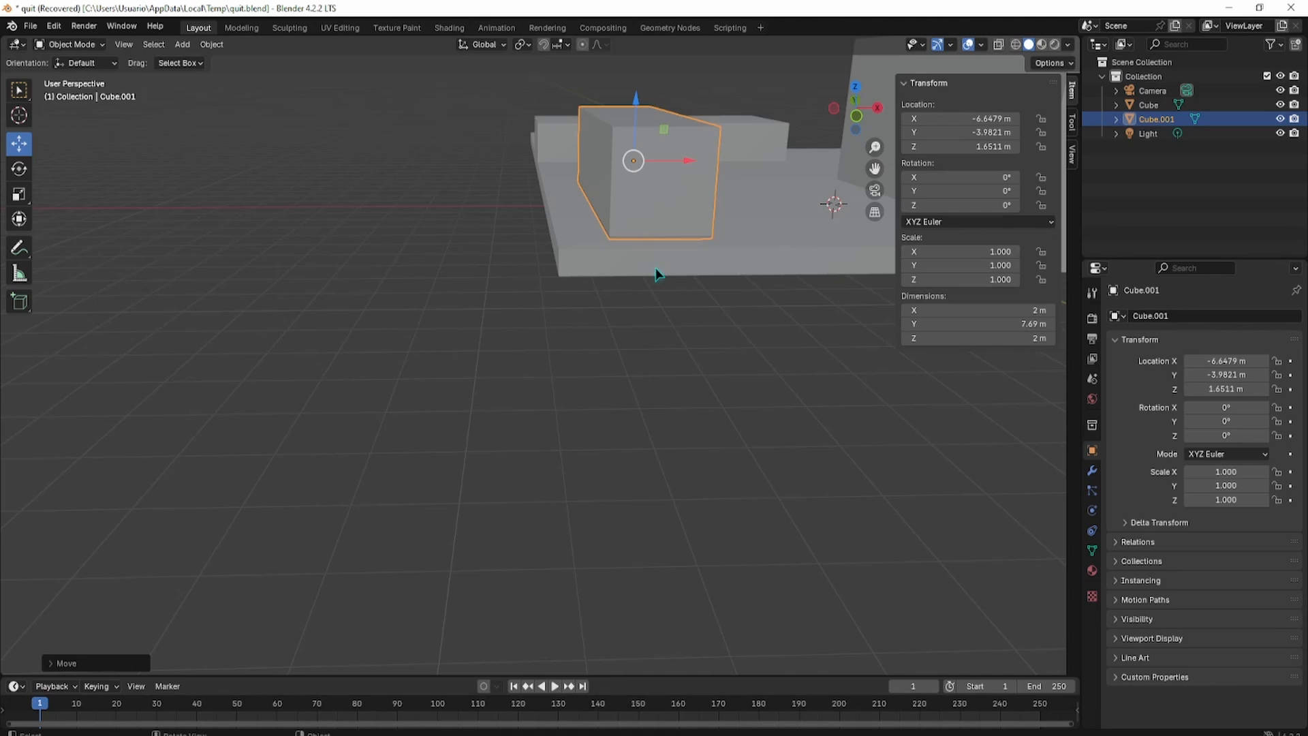
pyautogui.moveTo(655, 274); pyautogui.dragTo(583, 249, button='middle')
pyautogui.scroll(3, 568, 217)
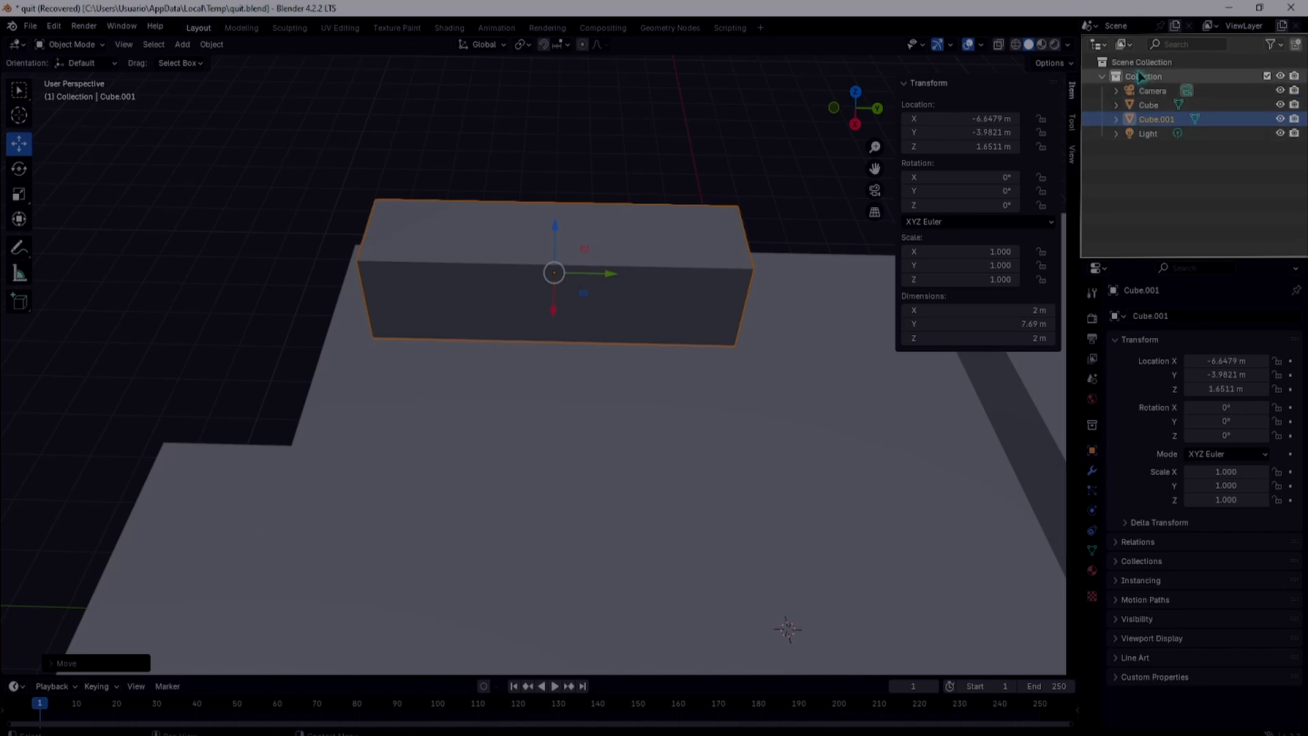
# Rename the object Cube.001 as Sofa and clear the selection
pyautogui.click(1157, 122)
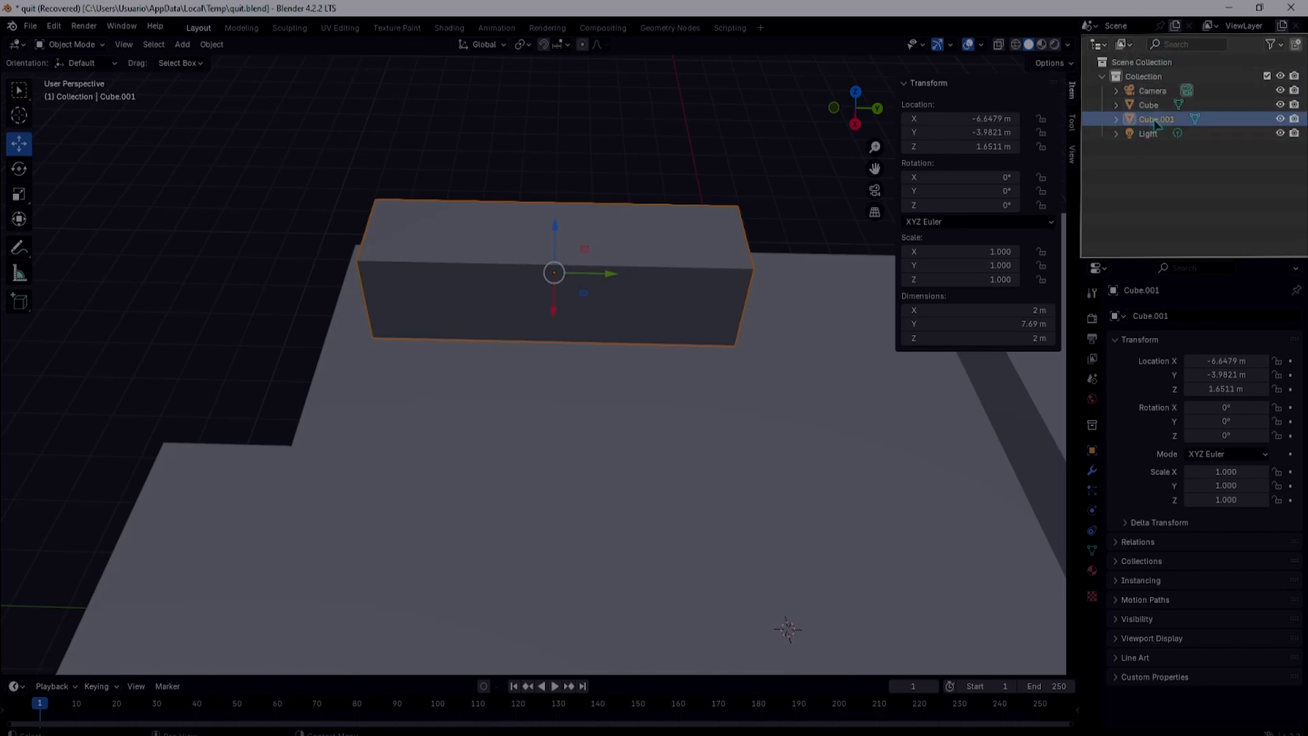
pyautogui.doubleClick(1156, 123)
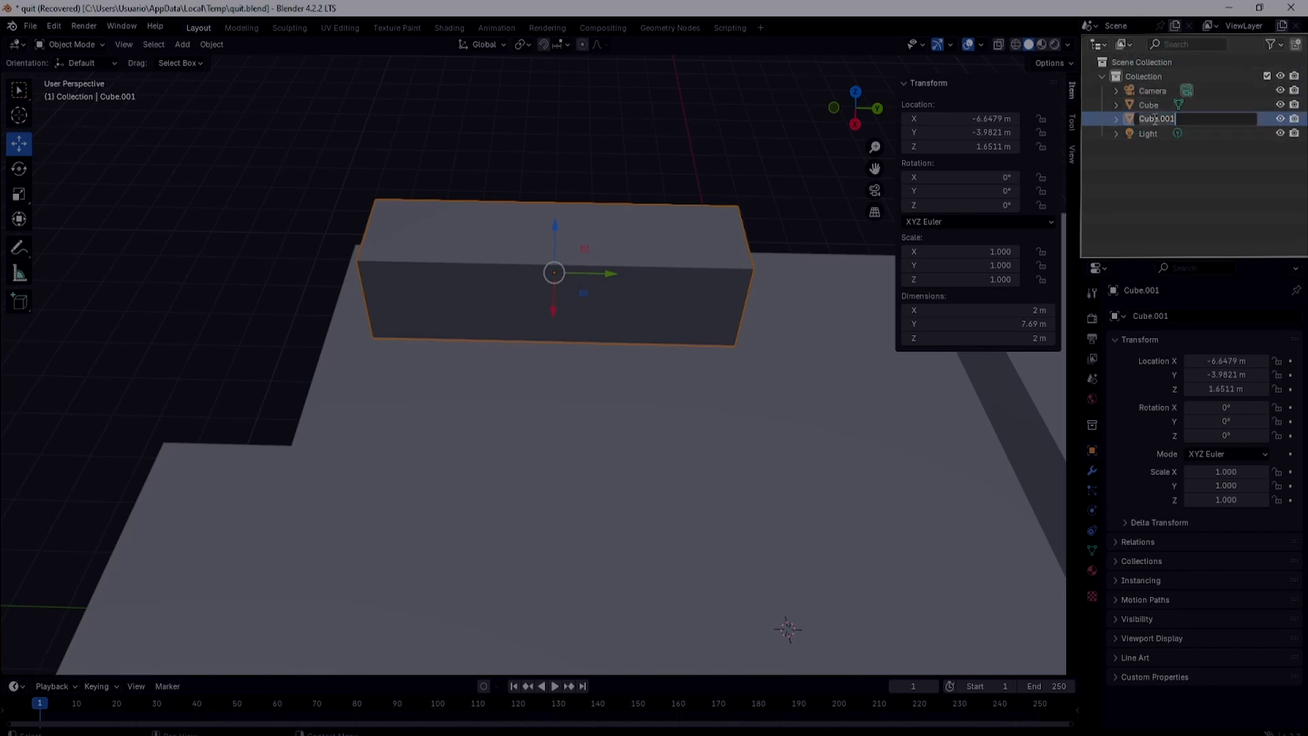
pyautogui.hotkey('ctrl', 'a')
pyautogui.press('BackSpace')
pyautogui.write('Sofa')
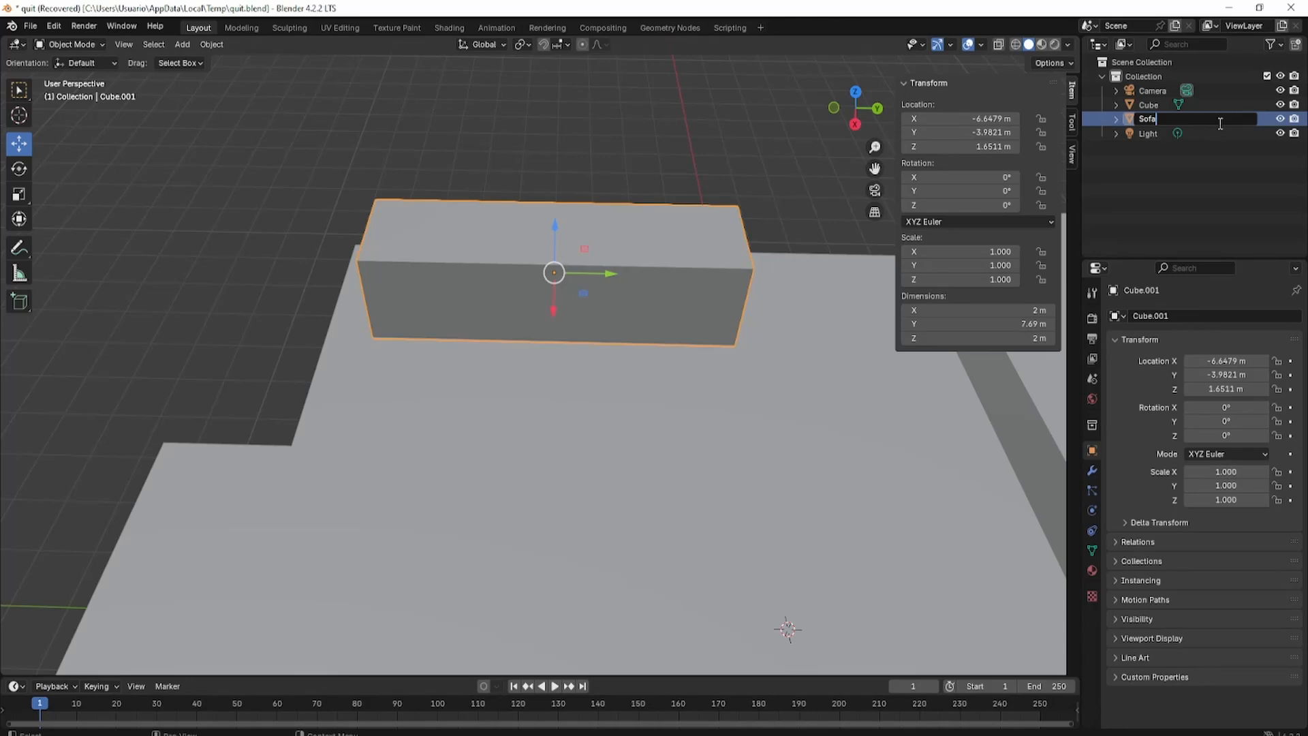
pyautogui.press('Return')
pyautogui.click(1206, 170)
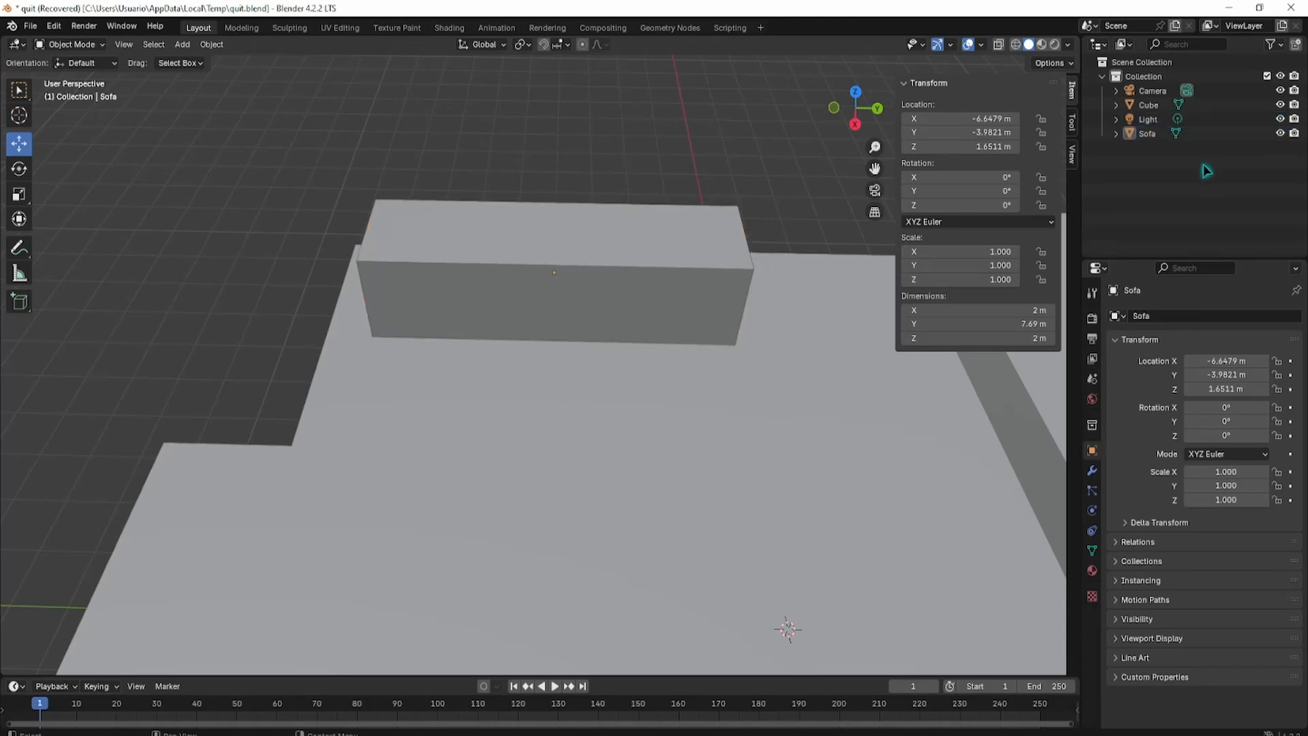
# Rename the original Cube object as Estructura
pyautogui.doubleClick(1147, 104)
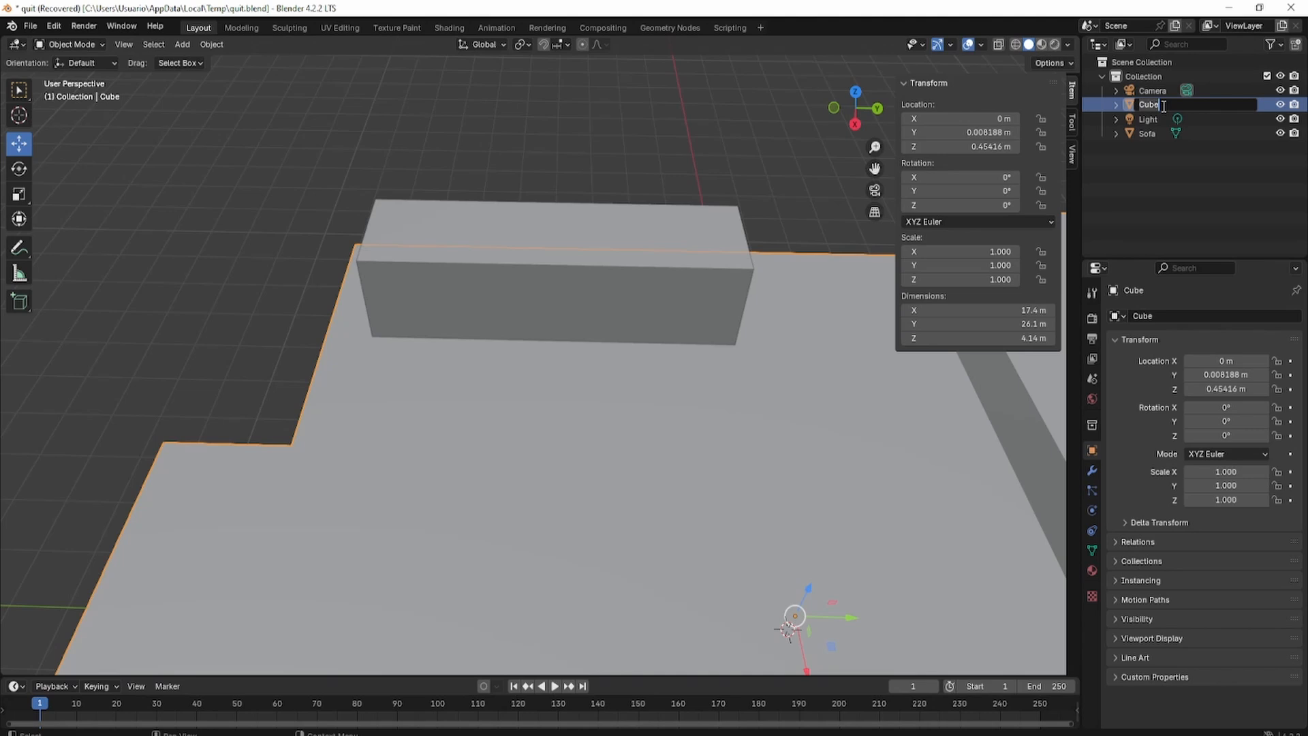
pyautogui.write('Estructura')
pyautogui.press('Return')
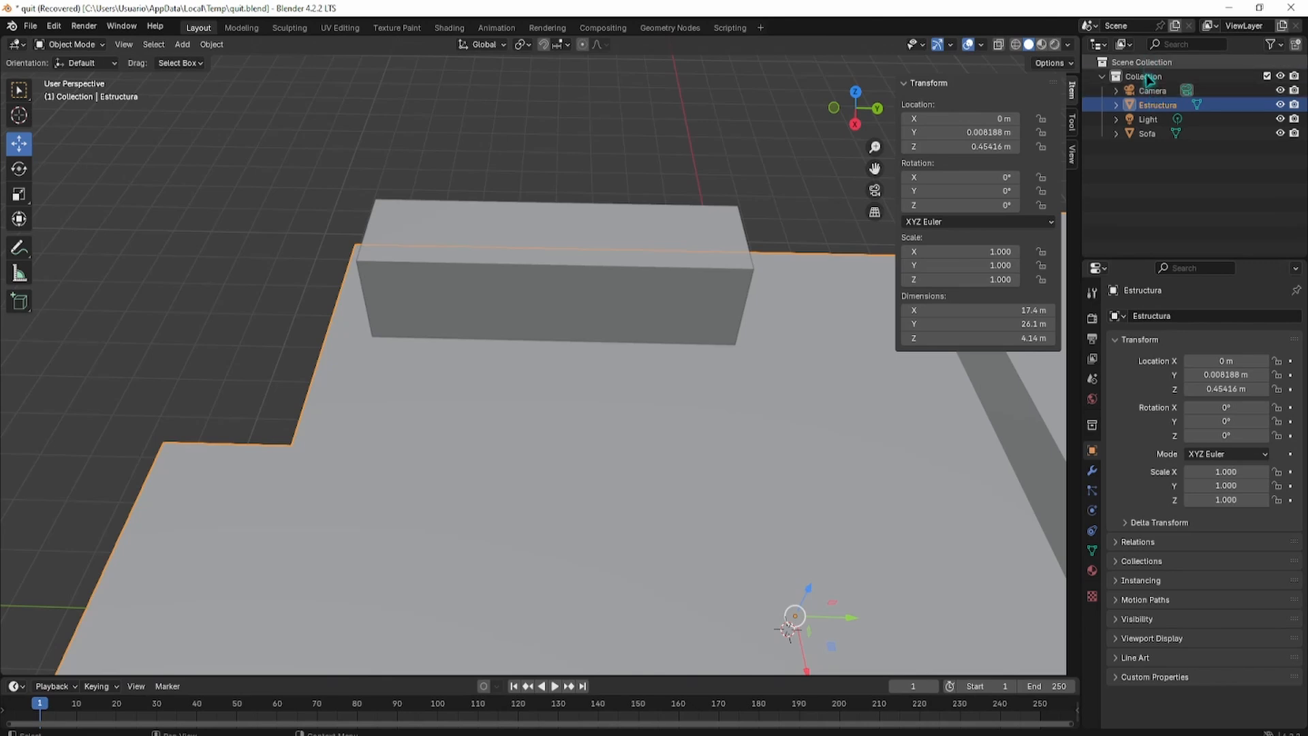
pyautogui.click(1141, 135)
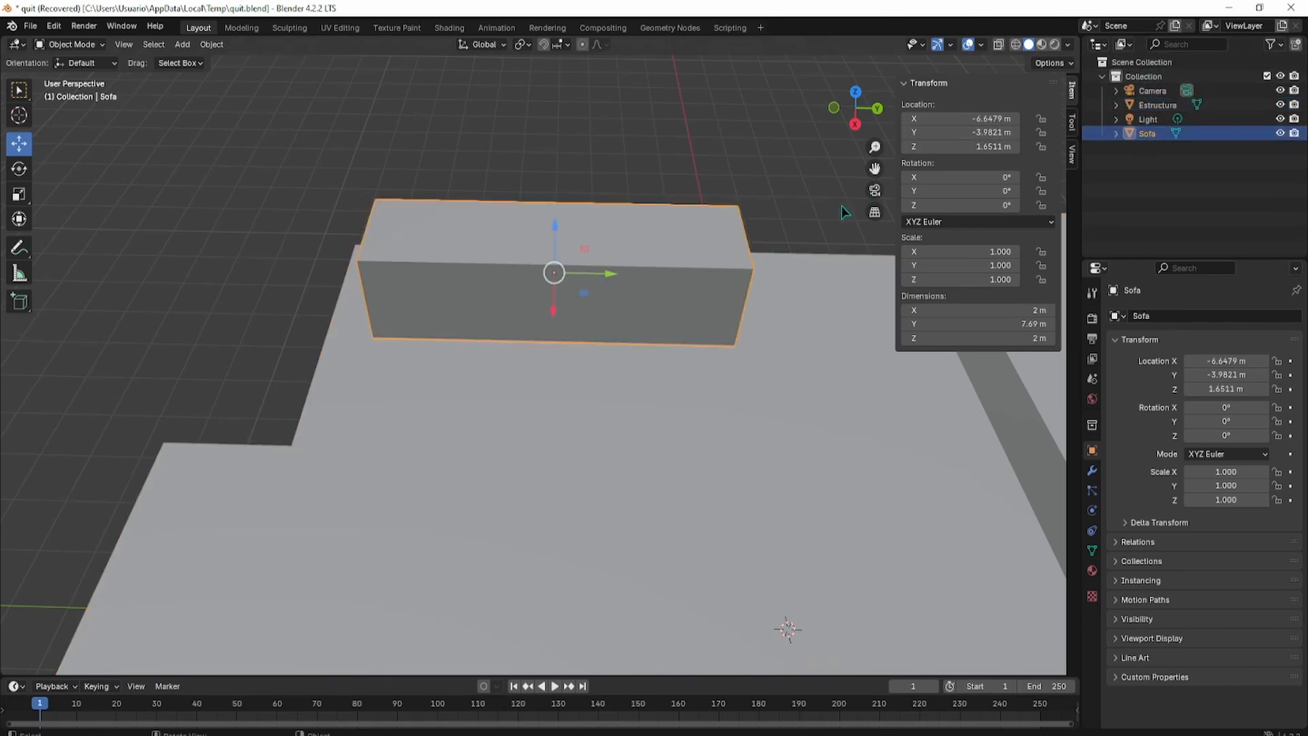
pyautogui.click(1123, 77)
pyautogui.rightClick(1123, 77)
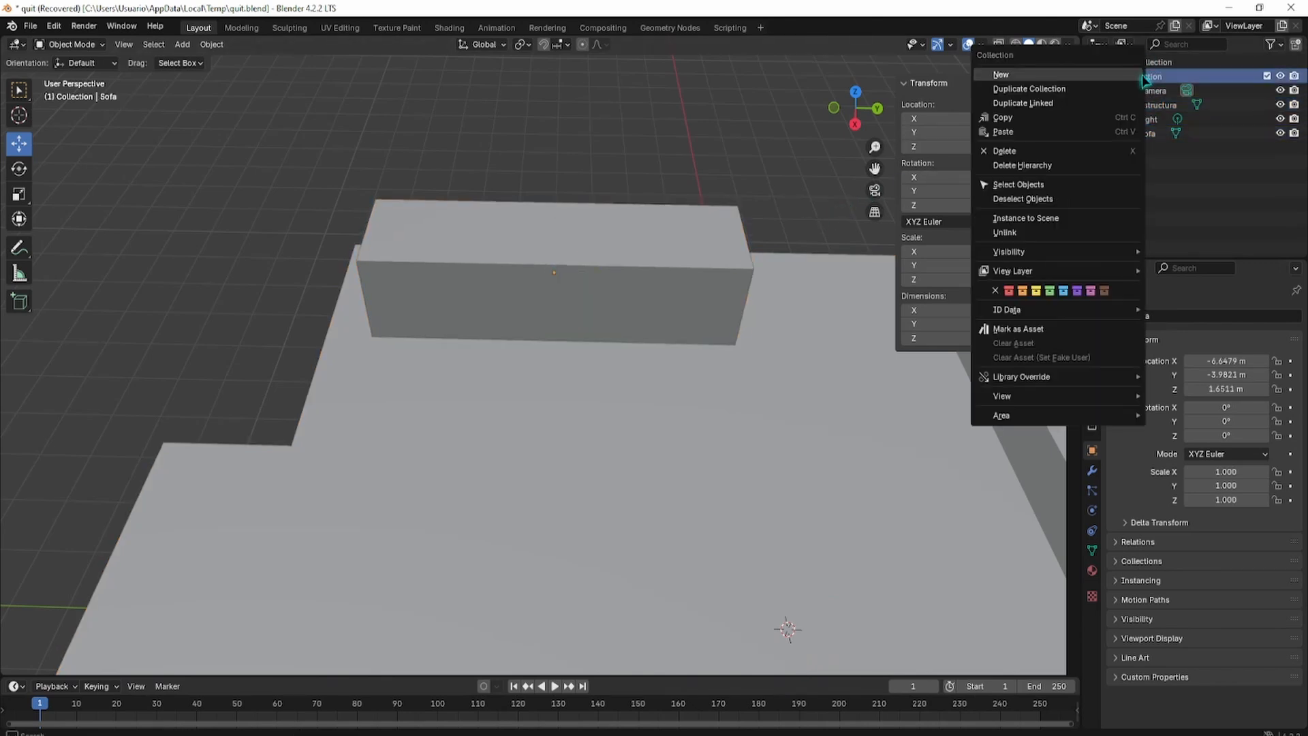
pyautogui.click(1200, 190)
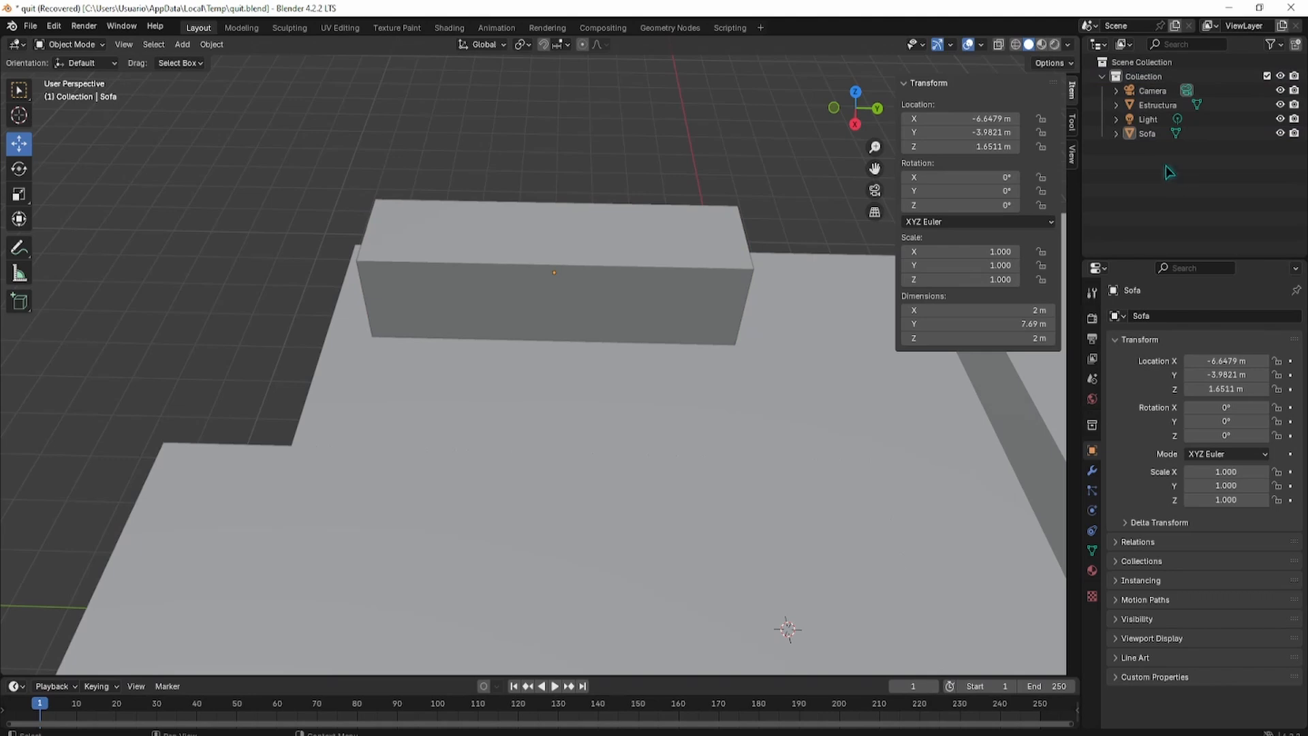
# Create a new collection under the Scene Collection, name it Sofa, and move the Sofa object into it
pyautogui.rightClick(1145, 63)
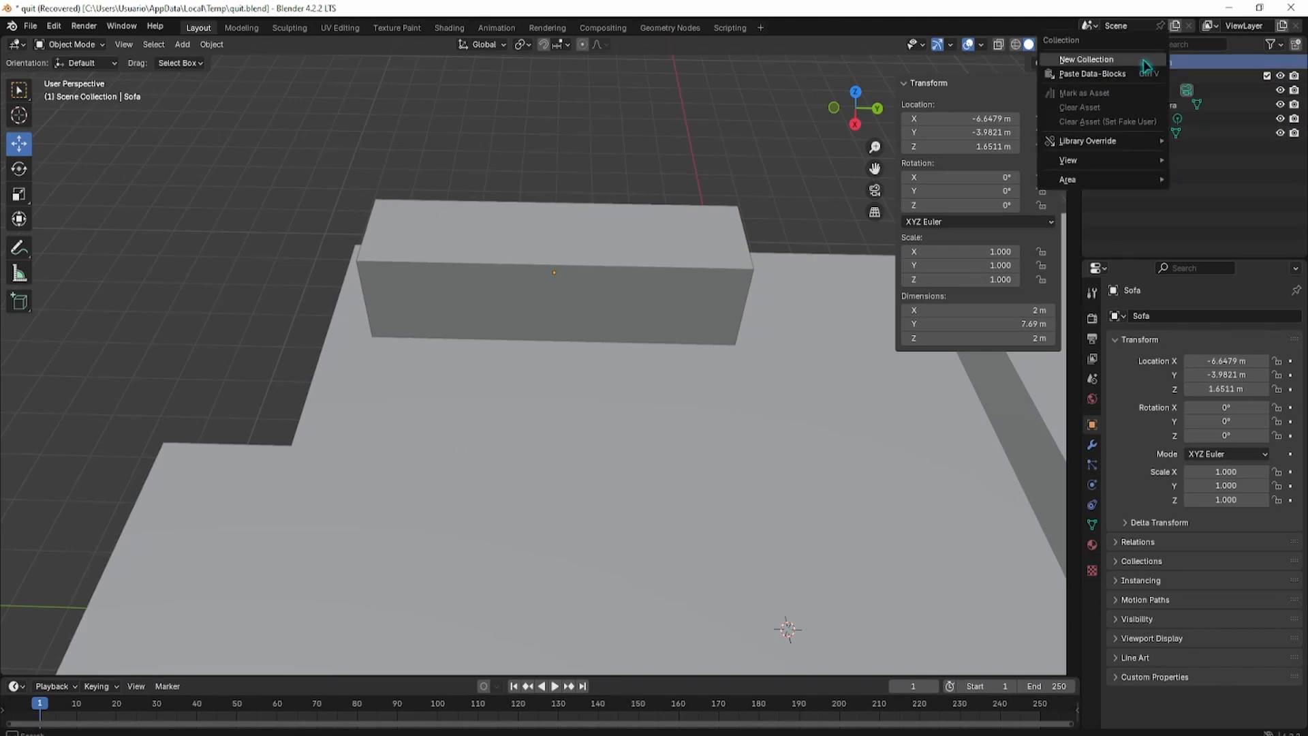
pyautogui.click(1144, 62)
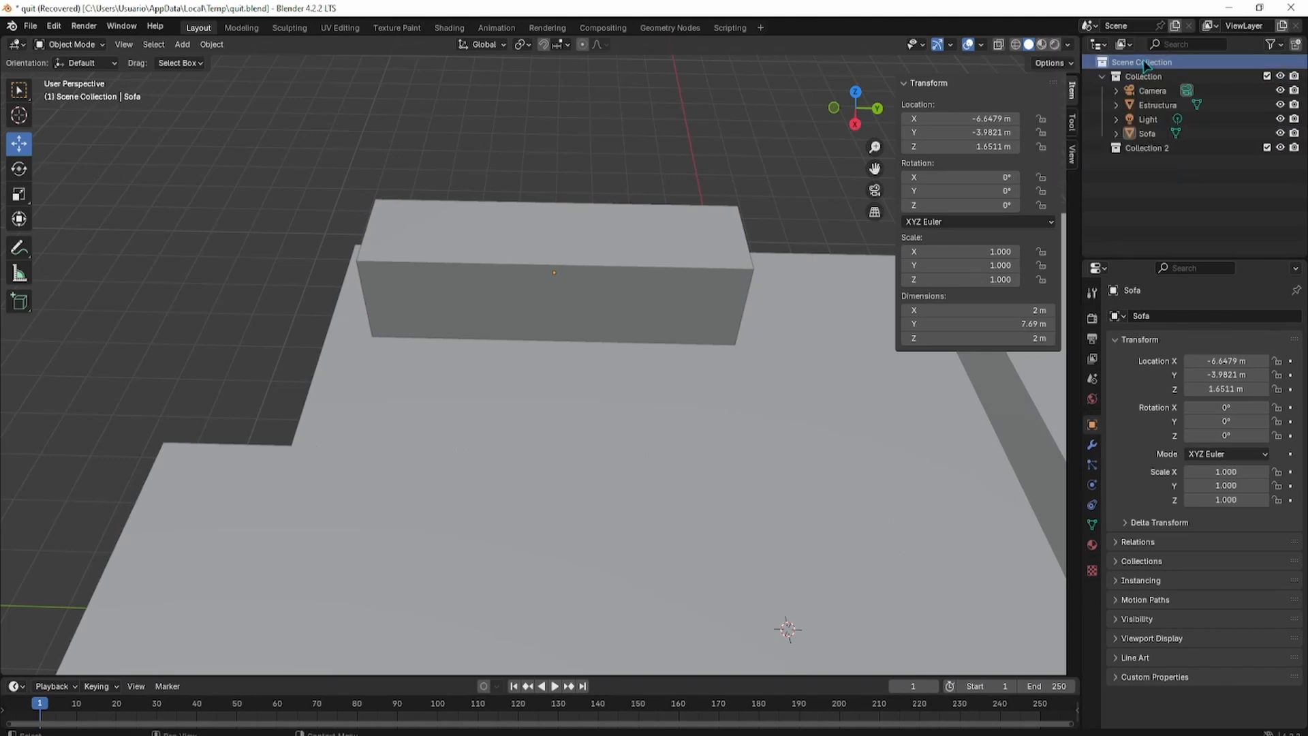
pyautogui.doubleClick(1140, 146)
pyautogui.write('Sf')
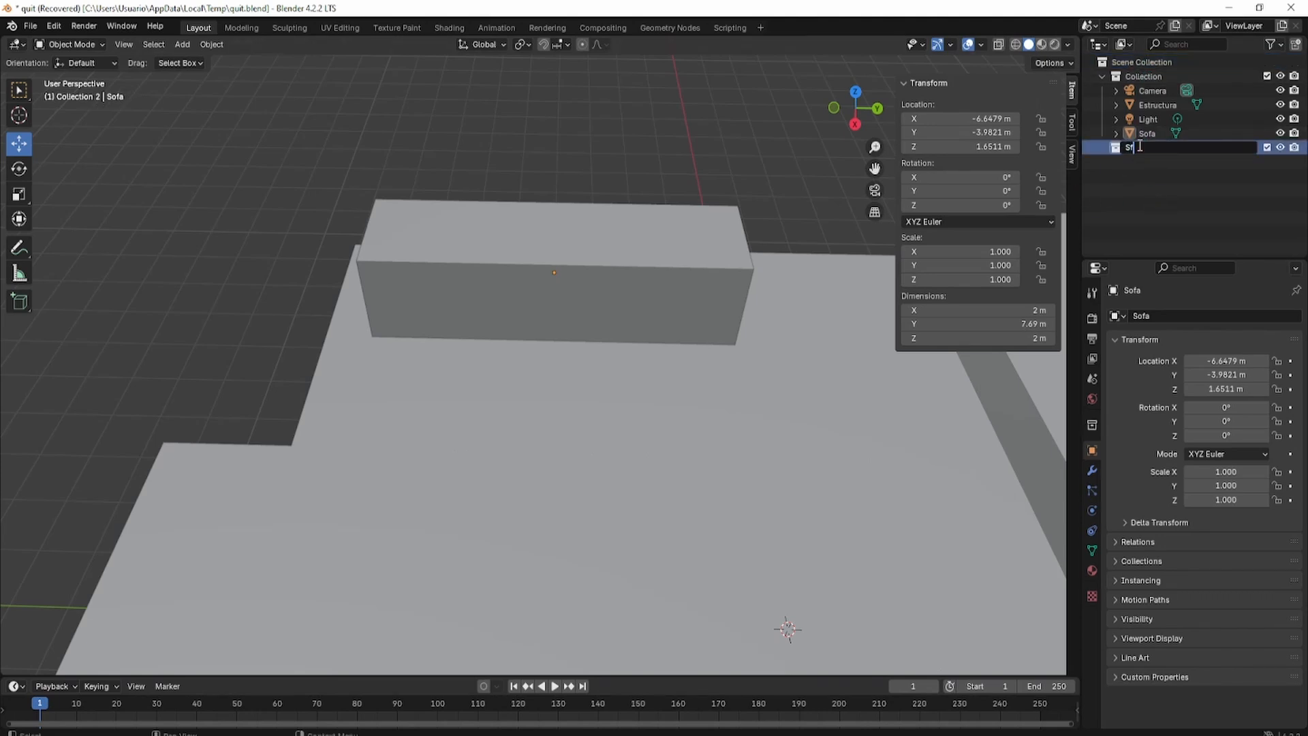
pyautogui.press('Return')
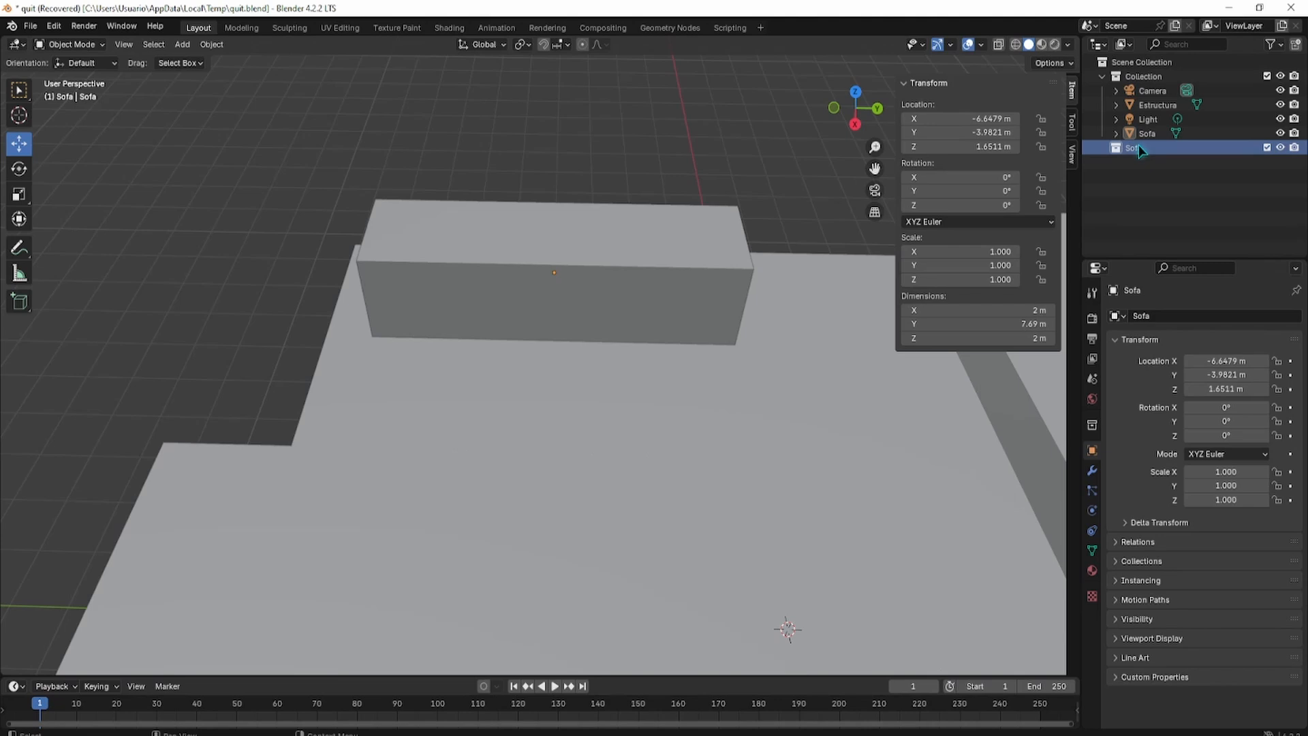
pyautogui.moveTo(1147, 134); pyautogui.dragTo(1134, 148)
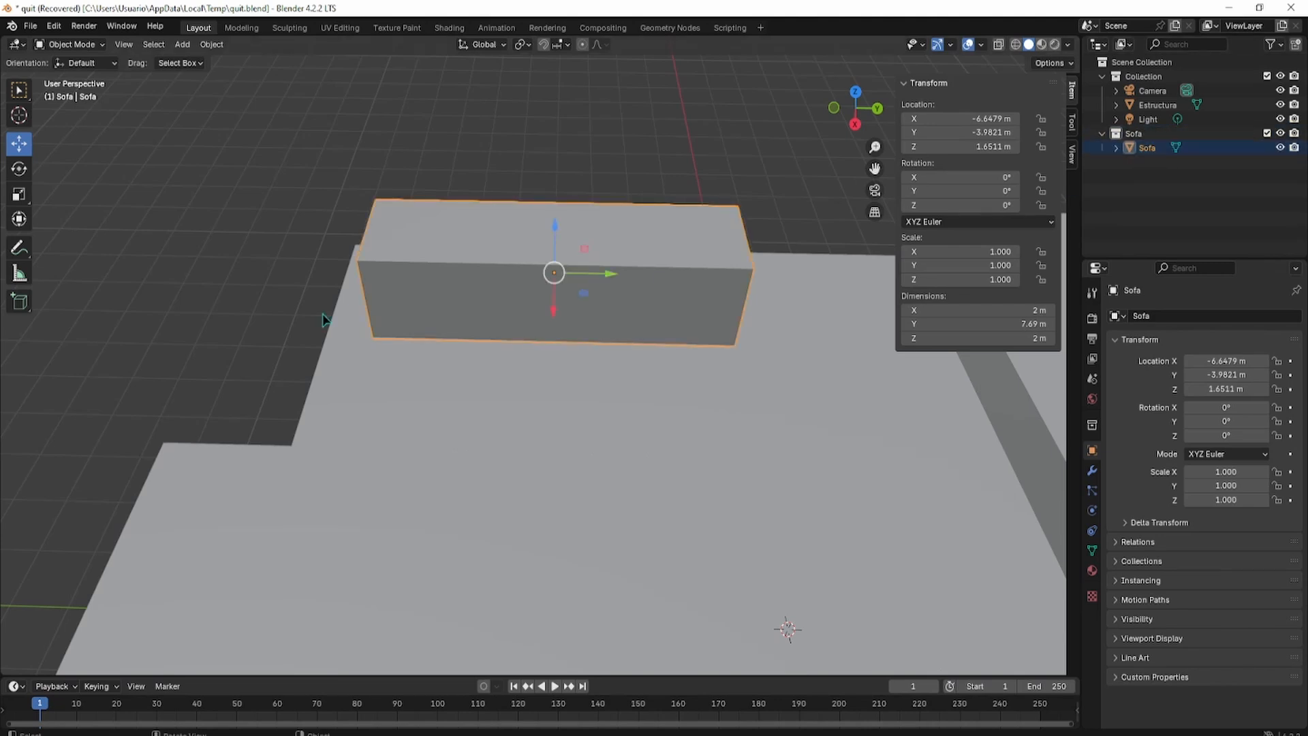
# Add a cube and move it to the sofa's end at about X -5.61 m, Y -0.25 m and Z 1.09 m
pyautogui.moveTo(297, 274); pyautogui.dragTo(247, 302, button='middle')
pyautogui.hotkey('shift', 'a')
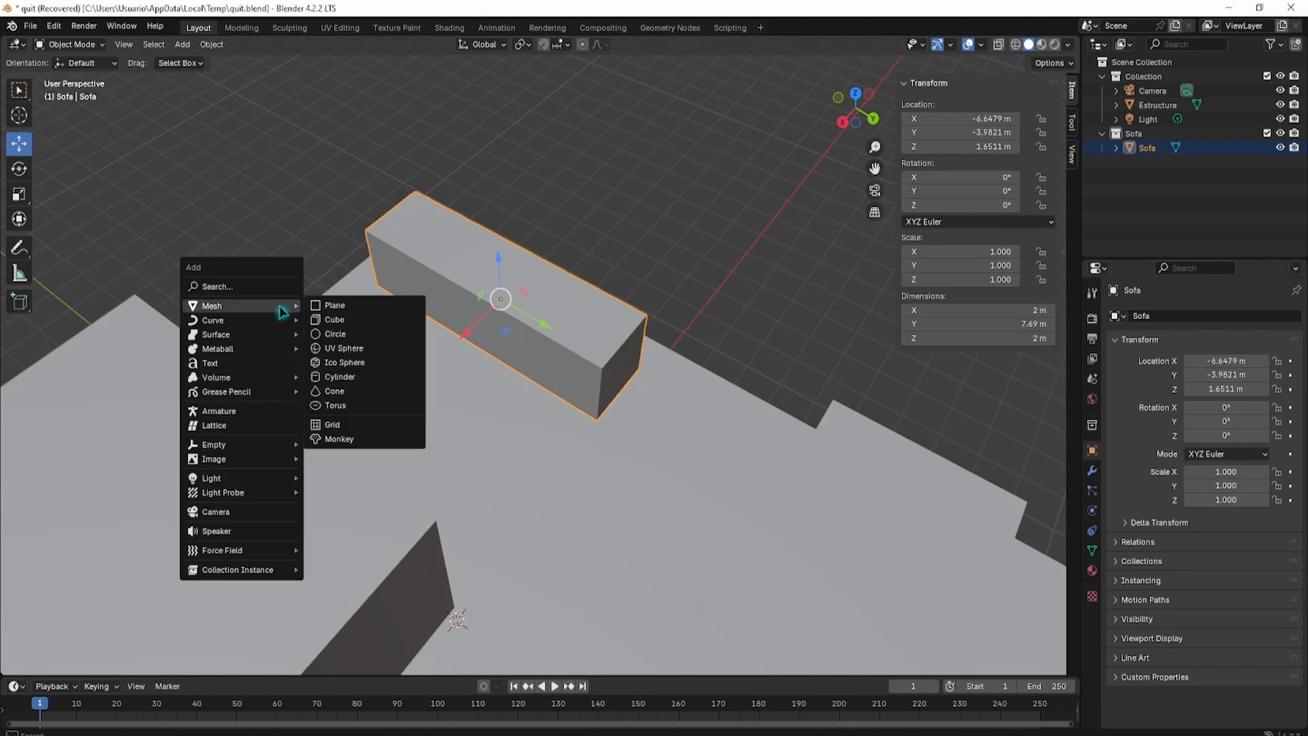
pyautogui.click(331, 323)
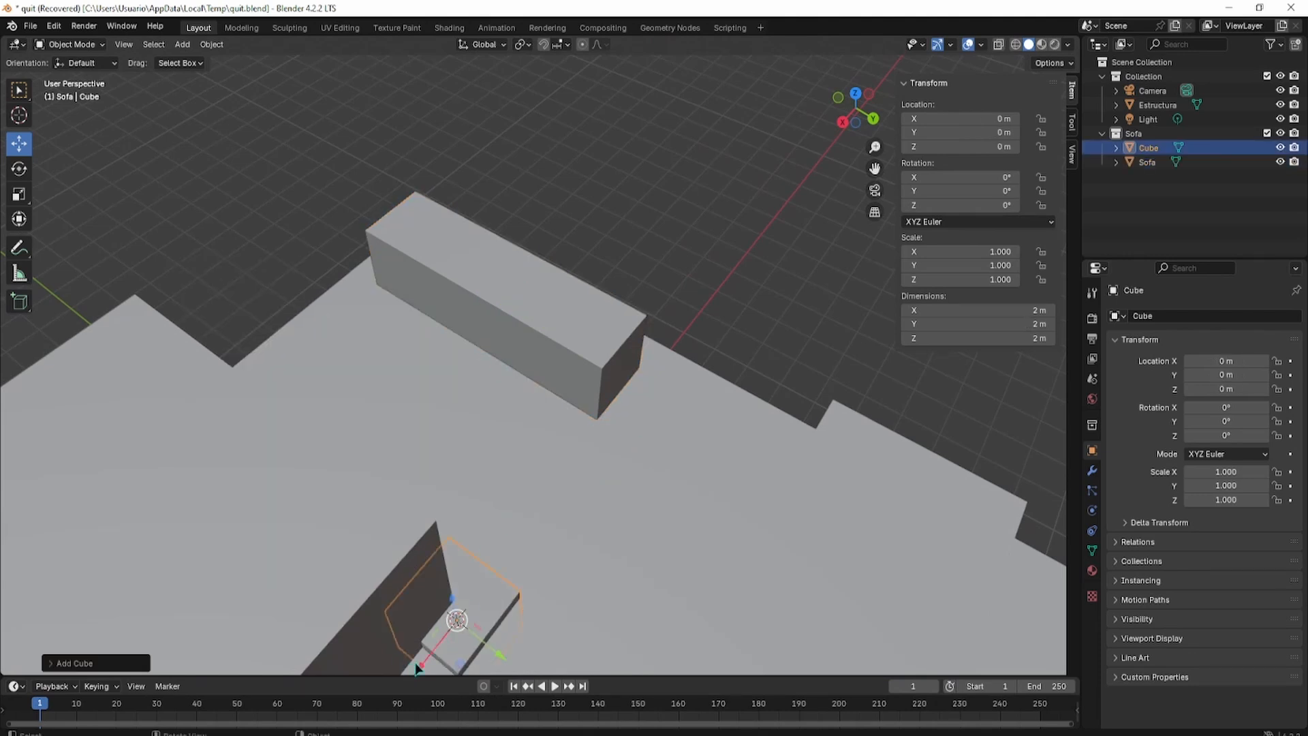
pyautogui.moveTo(417, 664); pyautogui.dragTo(639, 454)
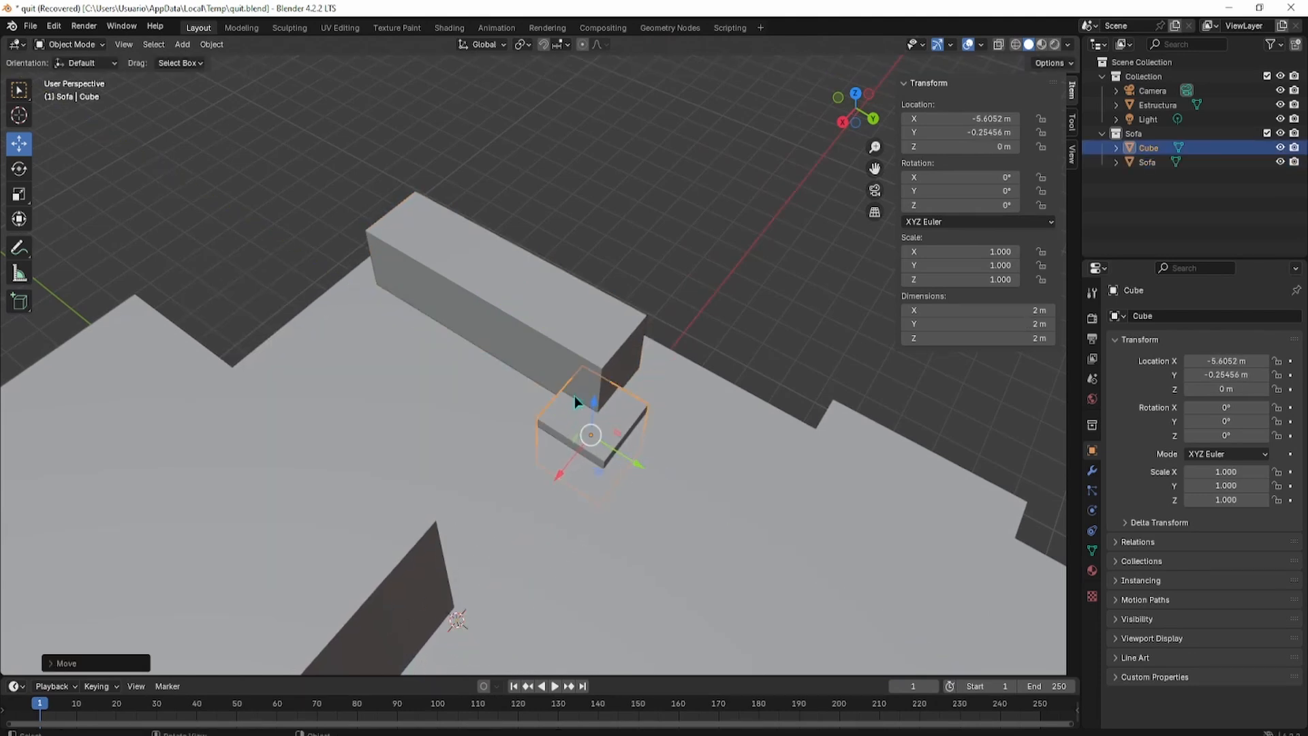
pyautogui.moveTo(598, 406); pyautogui.dragTo(600, 380)
# Duplicate the armrest cube along Y to the sofa's opposite end, at about Y -7.46 m
pyautogui.moveTo(475, 417); pyautogui.dragTo(611, 399, button='middle')
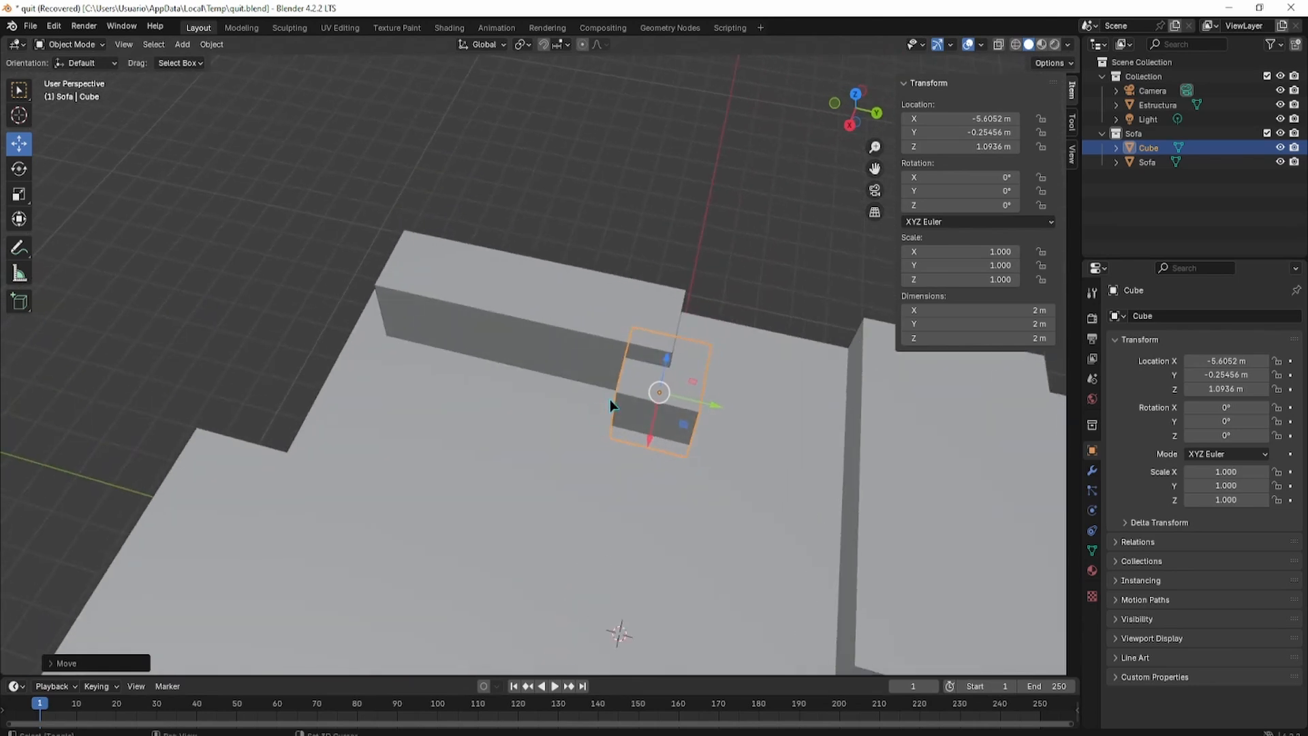
pyautogui.hotkey('shift', 'd')
pyautogui.press('y')
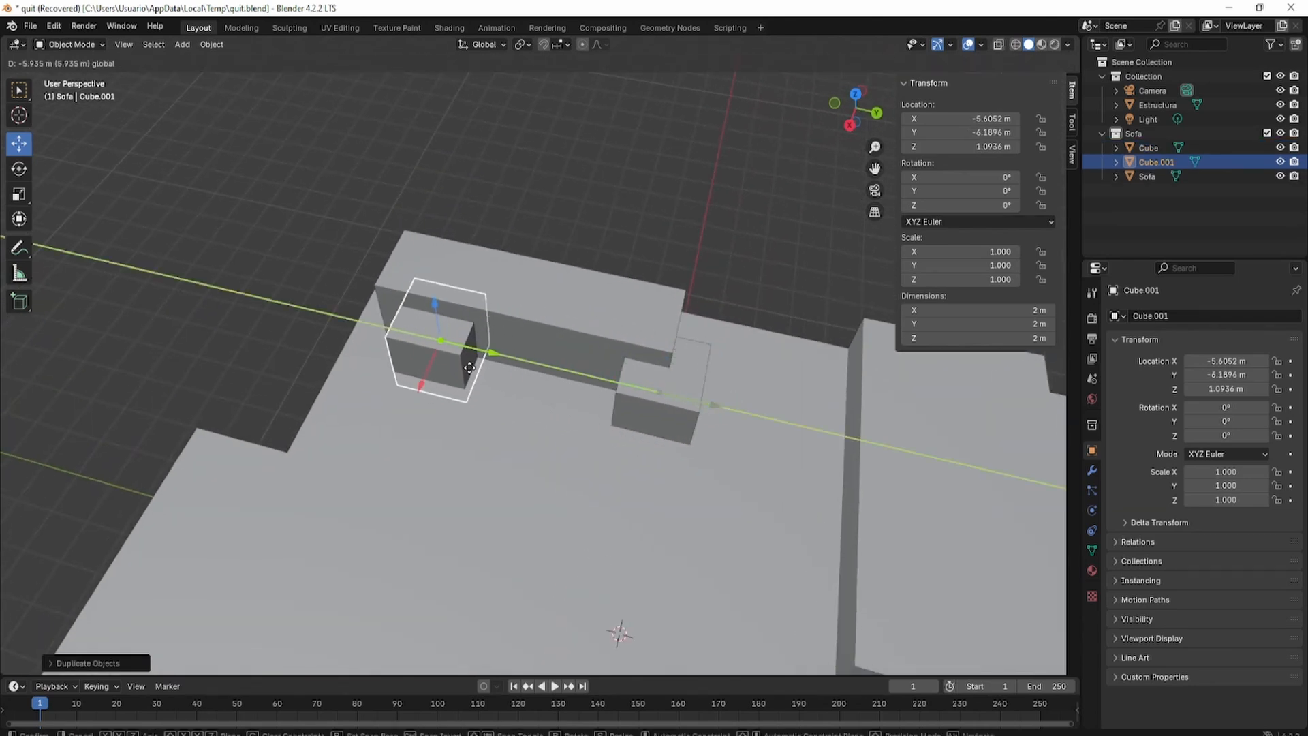
pyautogui.click(442, 368)
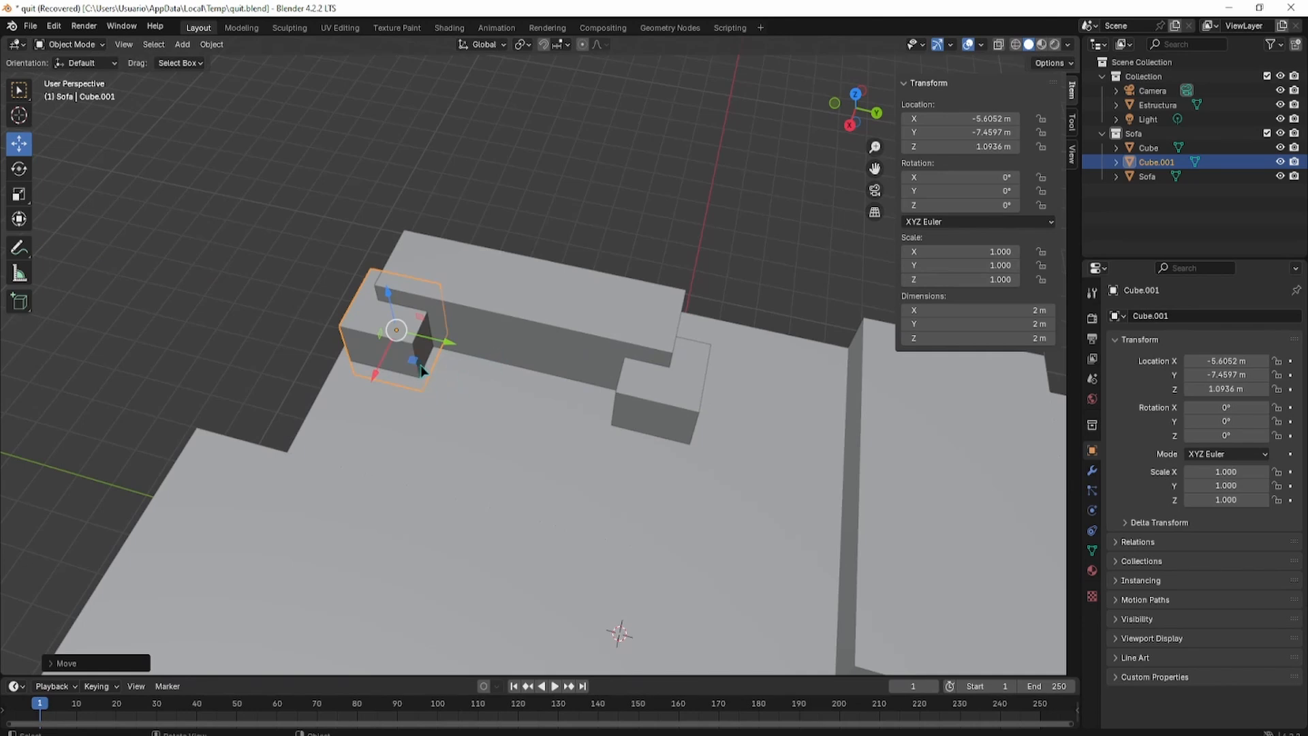
# Duplicate the second armrest, move the copy between both armrests to about Y -4.18 m, and stretch it along Y to a scale of about 3.63
pyautogui.scroll(2, 466, 342)
pyautogui.moveTo(425, 371); pyautogui.dragTo(515, 341, button='middle')
pyautogui.moveTo(516, 284); pyautogui.dragTo(459, 283, button='middle')
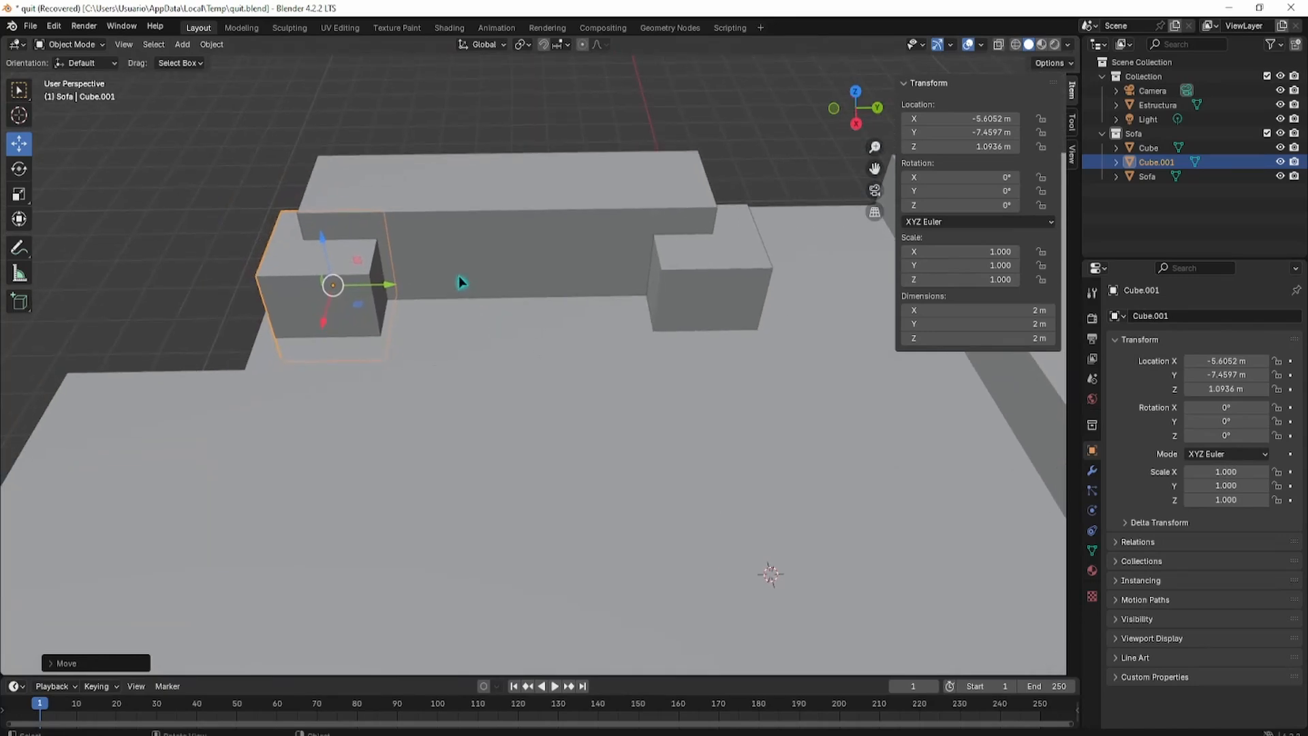
pyautogui.hotkey('shift', 'd')
pyautogui.rightClick(417, 280)
pyautogui.moveTo(389, 285); pyautogui.dragTo(555, 291)
pyautogui.press('s')
pyautogui.press('y')
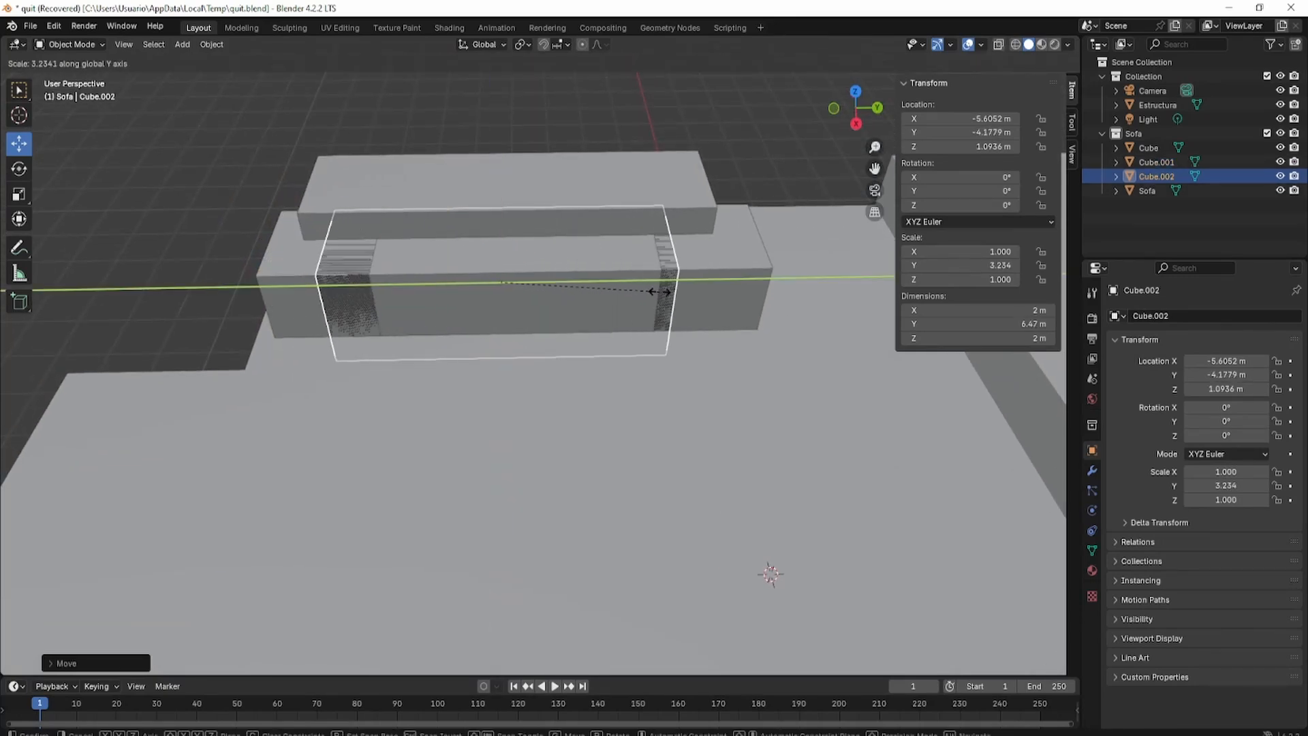
pyautogui.click(678, 294)
# Lower the stretched seat block to about Z 0.66 m and flatten it to a Z scale of about 0.53
pyautogui.moveTo(591, 292); pyautogui.dragTo(564, 224, button='middle')
pyautogui.moveTo(493, 185); pyautogui.dragTo(495, 155)
pyautogui.moveTo(495, 156)
pyautogui.mouseDown(button='middle')
pyautogui.moveTo(623, 216)
pyautogui.moveTo(568, 222)
pyautogui.mouseUp(button='middle')
pyautogui.press('z')
pyautogui.press('Escape')
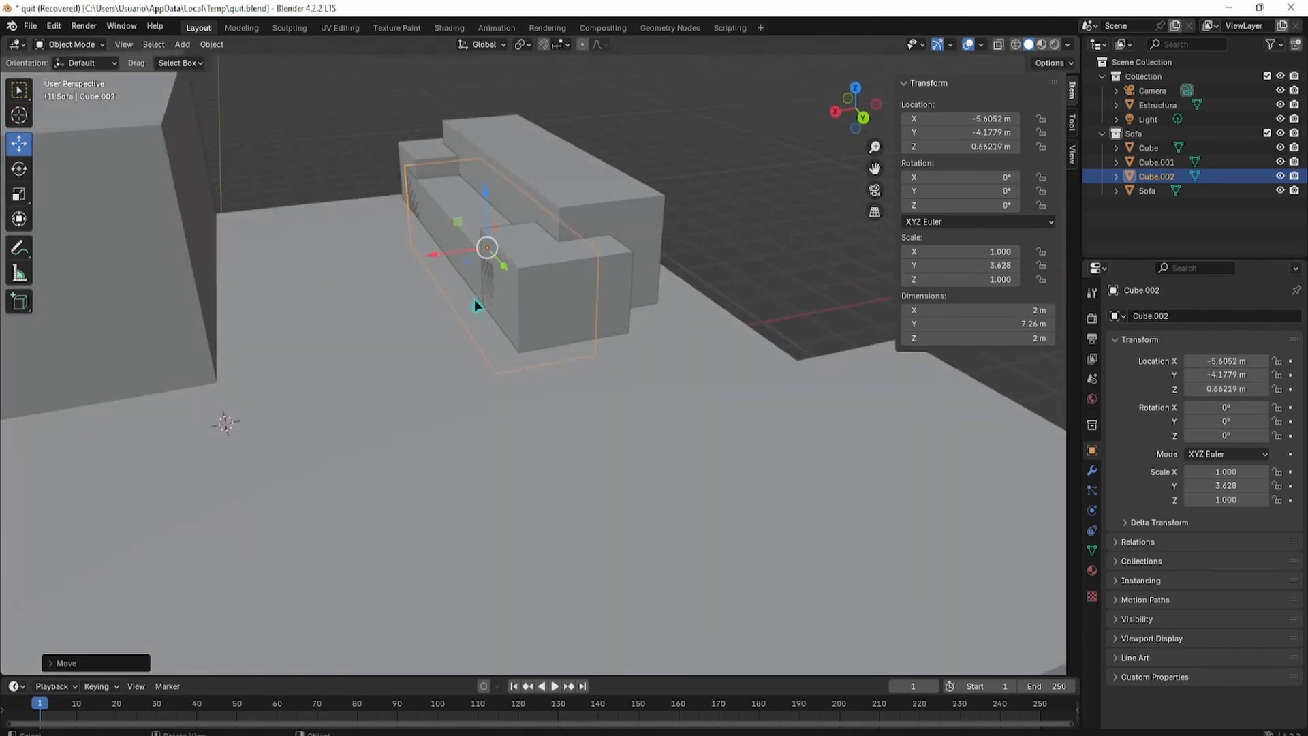
pyautogui.press('s')
pyautogui.press('z')
pyautogui.click(484, 285)
pyautogui.click(651, 68)
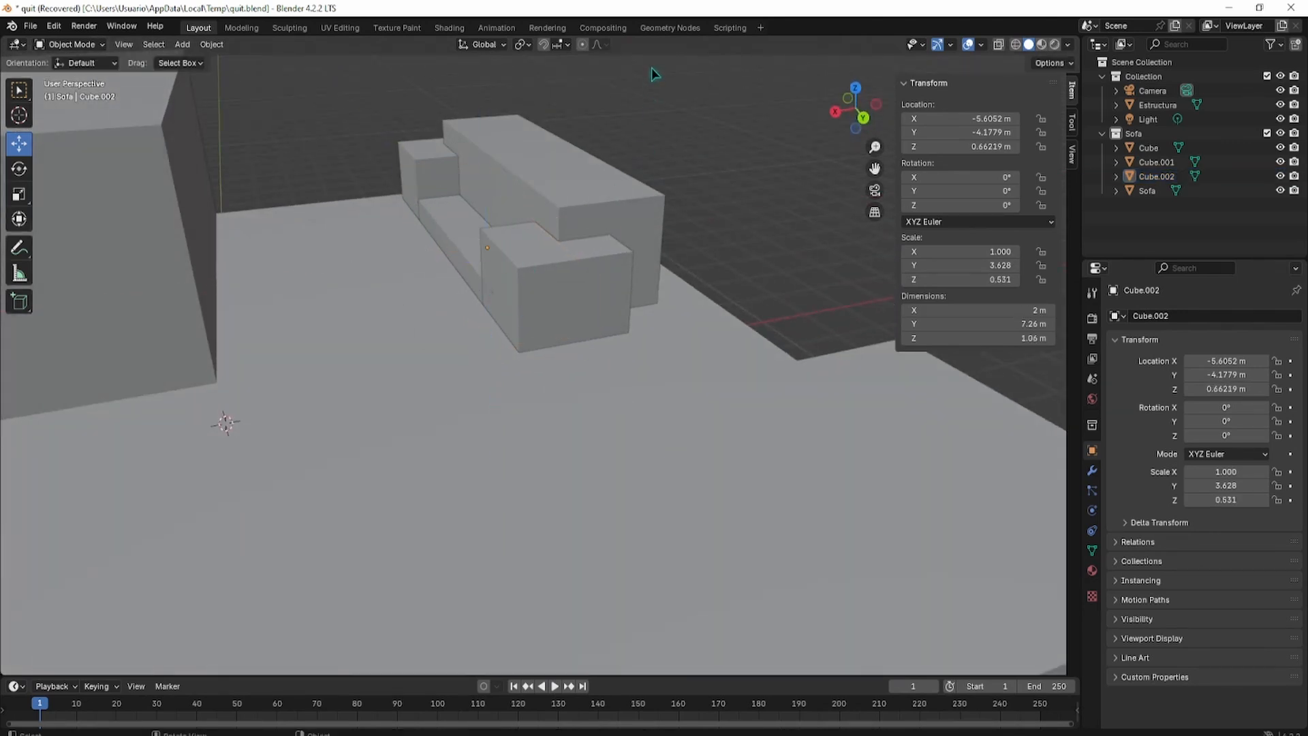
# Move the seat block along X to about -5.25 m and leave it selected
pyautogui.moveTo(652, 68); pyautogui.dragTo(493, 259, button='middle')
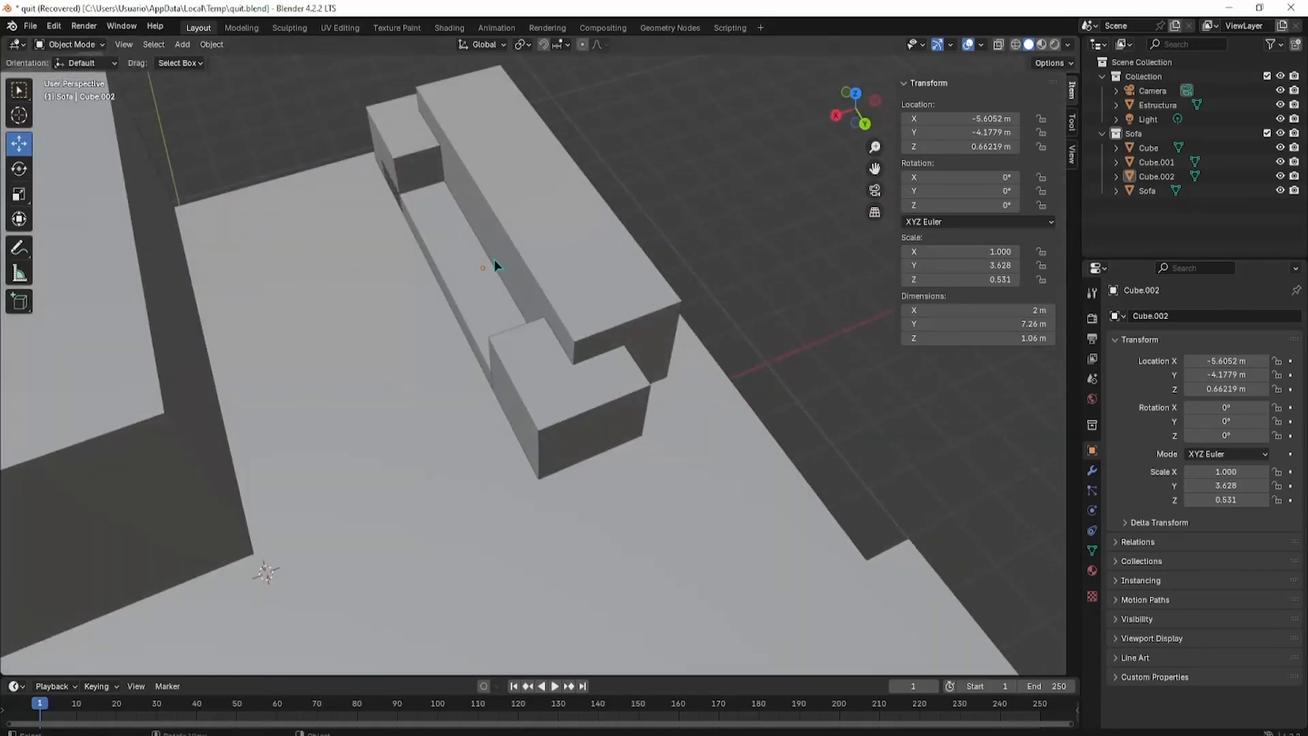
pyautogui.click(464, 301)
pyautogui.keyDown('shift'); pyautogui.click(423, 289); pyautogui.keyUp('shift')
pyautogui.click(454, 287)
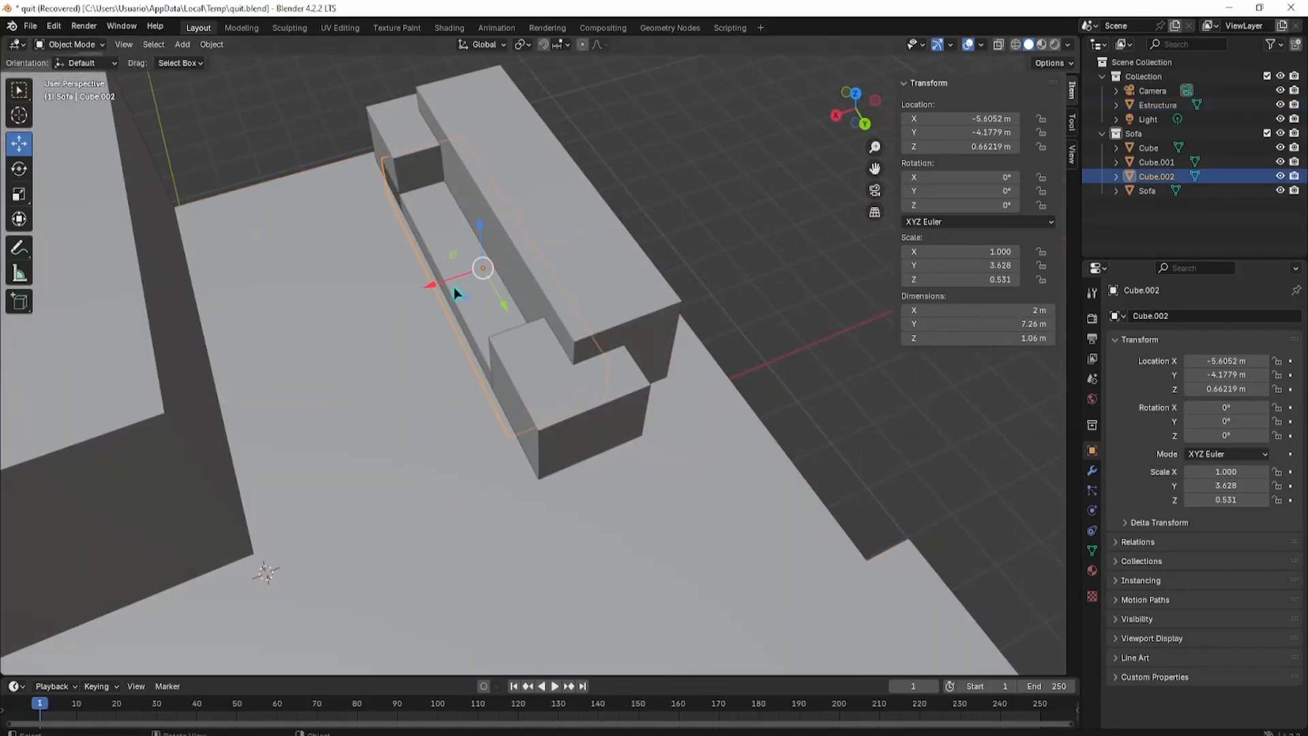
pyautogui.press('g')
pyautogui.press('x')
pyautogui.click(438, 293)
pyautogui.click(690, 164)
pyautogui.moveTo(690, 163); pyautogui.dragTo(551, 247, button='middle')
pyautogui.scroll(3, 566, 252)
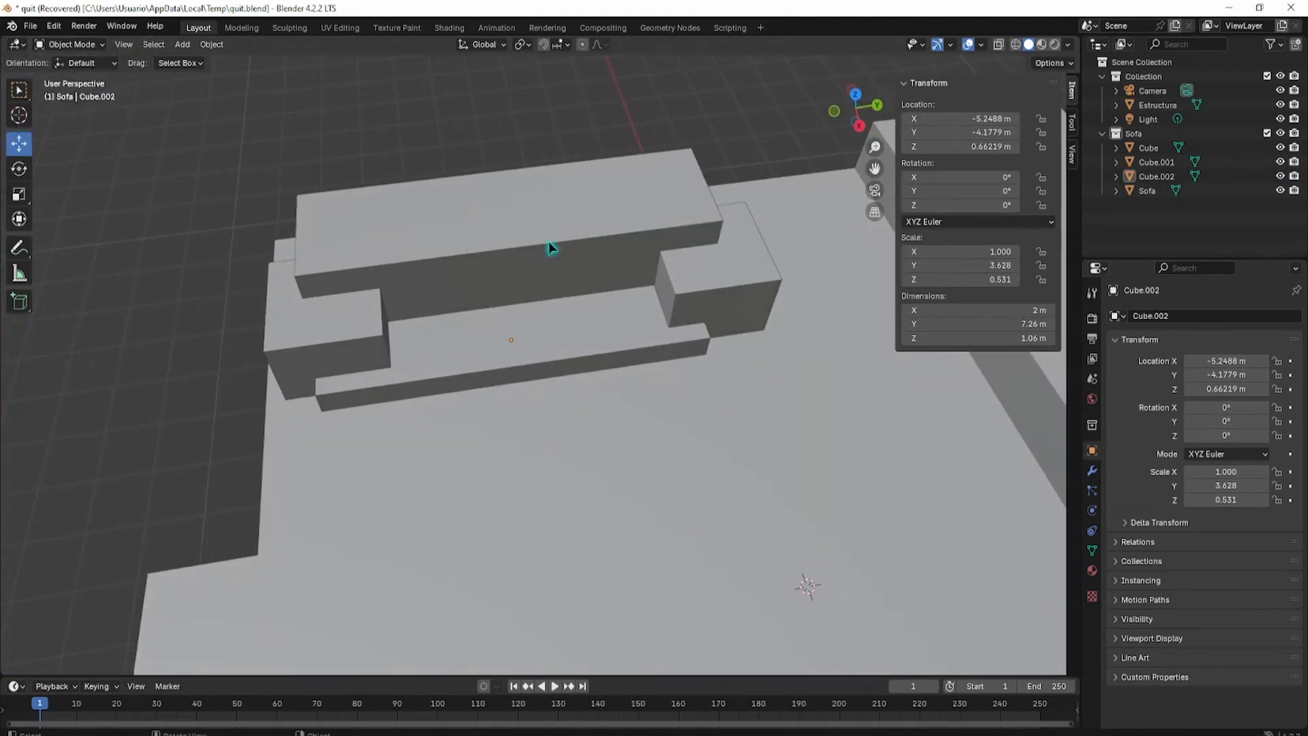
pyautogui.click(461, 362)
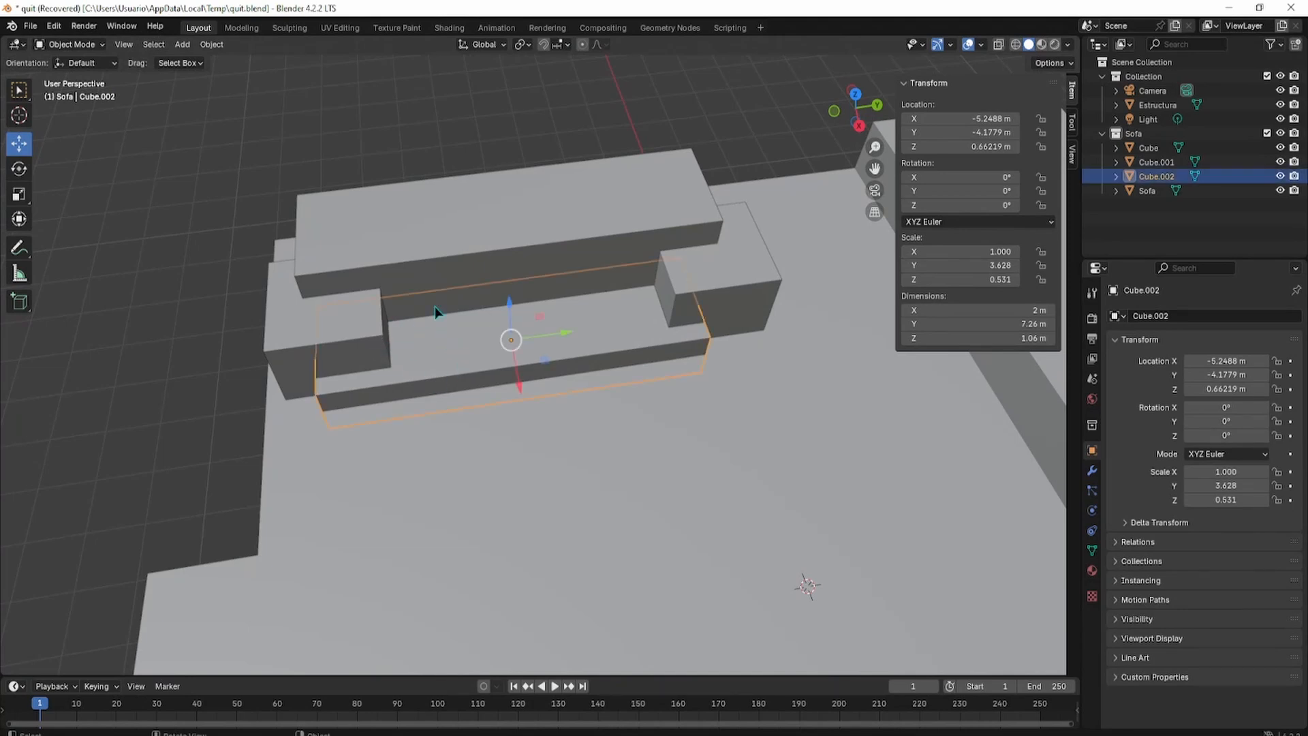
pyautogui.doubleClick(1154, 180)
pyautogui.click(1215, 175)
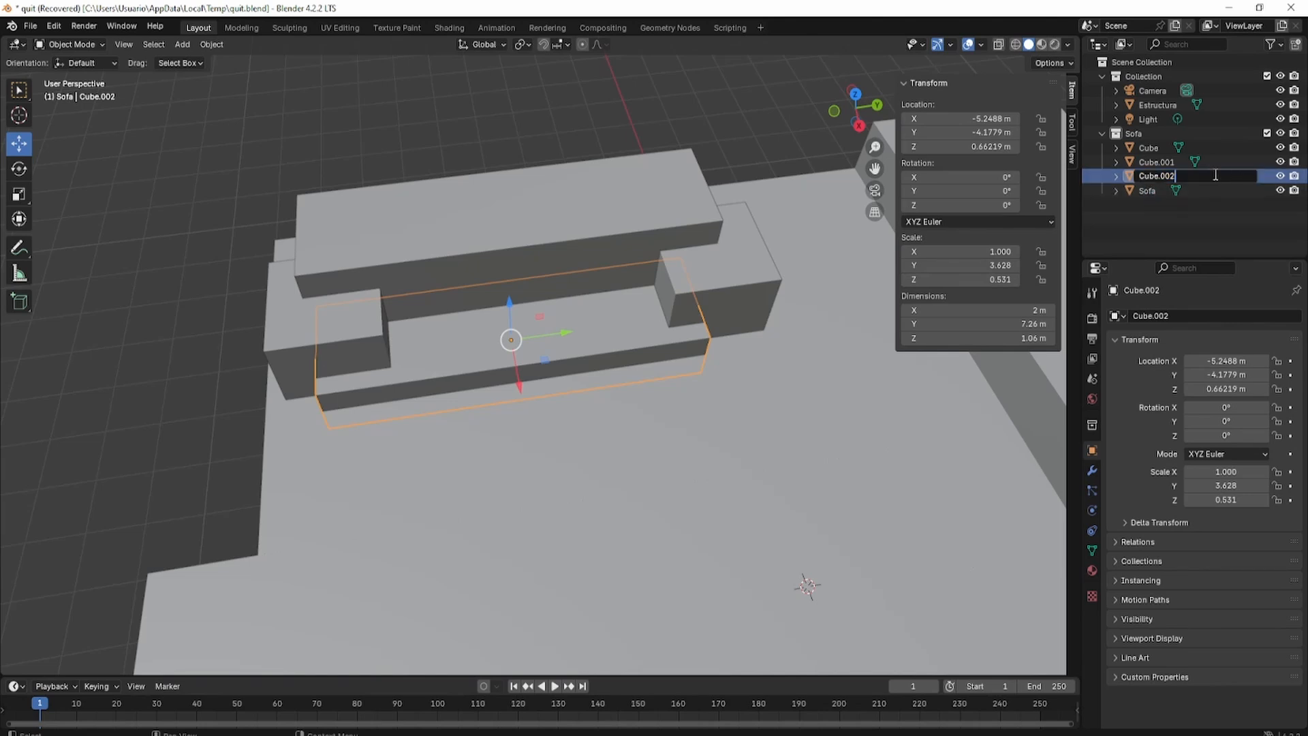
pyautogui.press('Return')
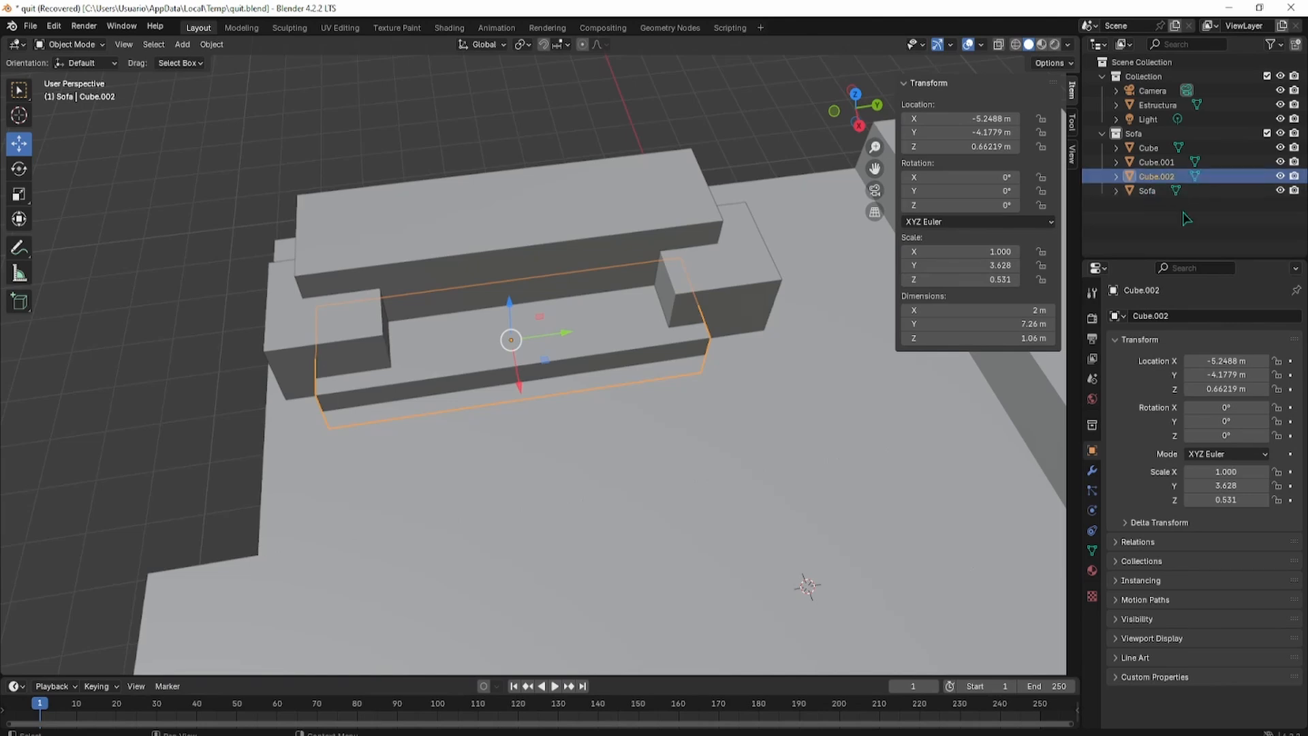
pyautogui.click(1103, 134)
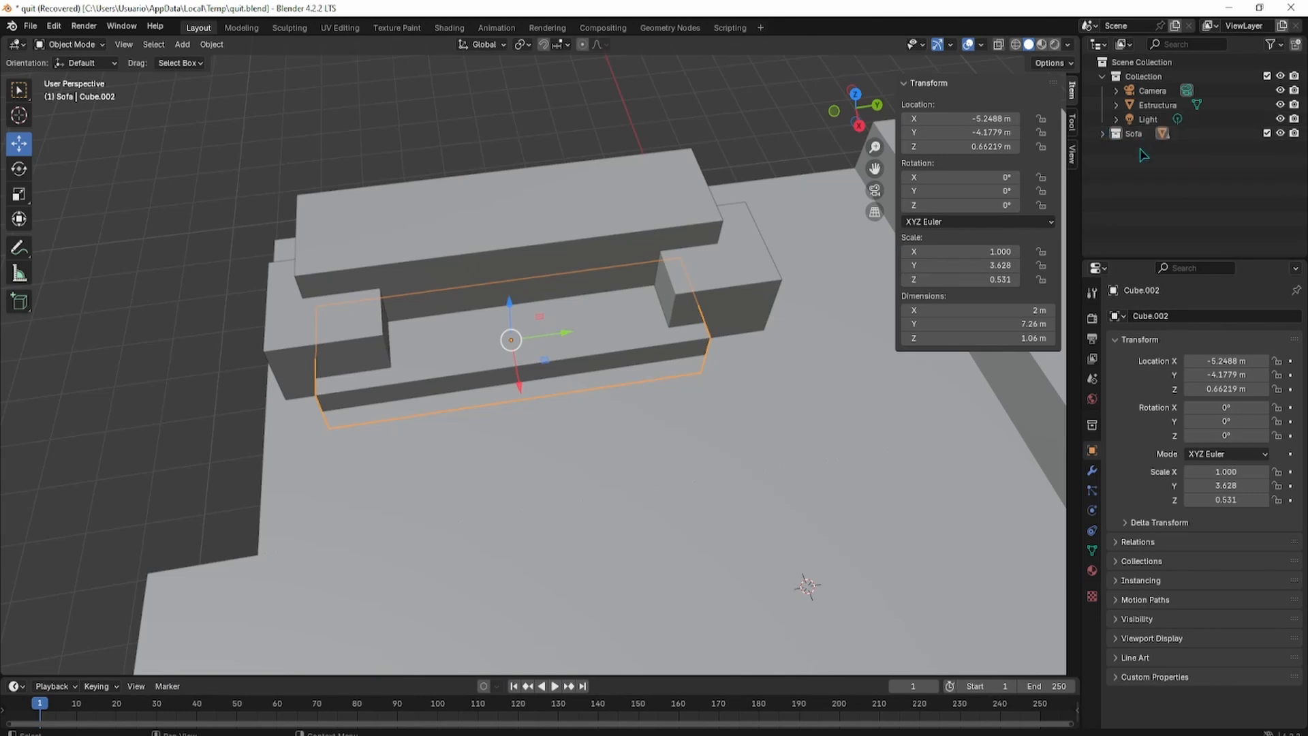
pyautogui.click(1102, 133)
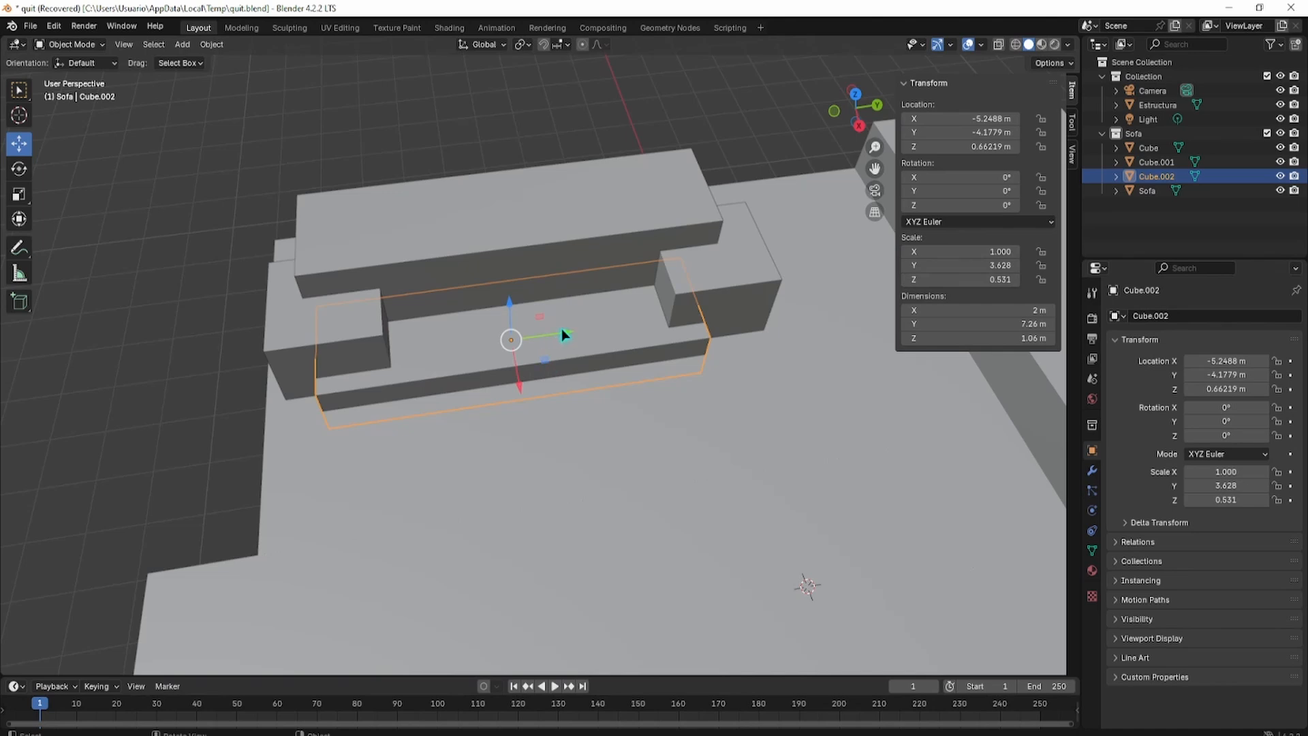
# Shift the seat block along Y to about -3.95 m, then select all four sofa pieces
pyautogui.moveTo(564, 331); pyautogui.dragTo(577, 331)
pyautogui.scroll(-5, 346, 297)
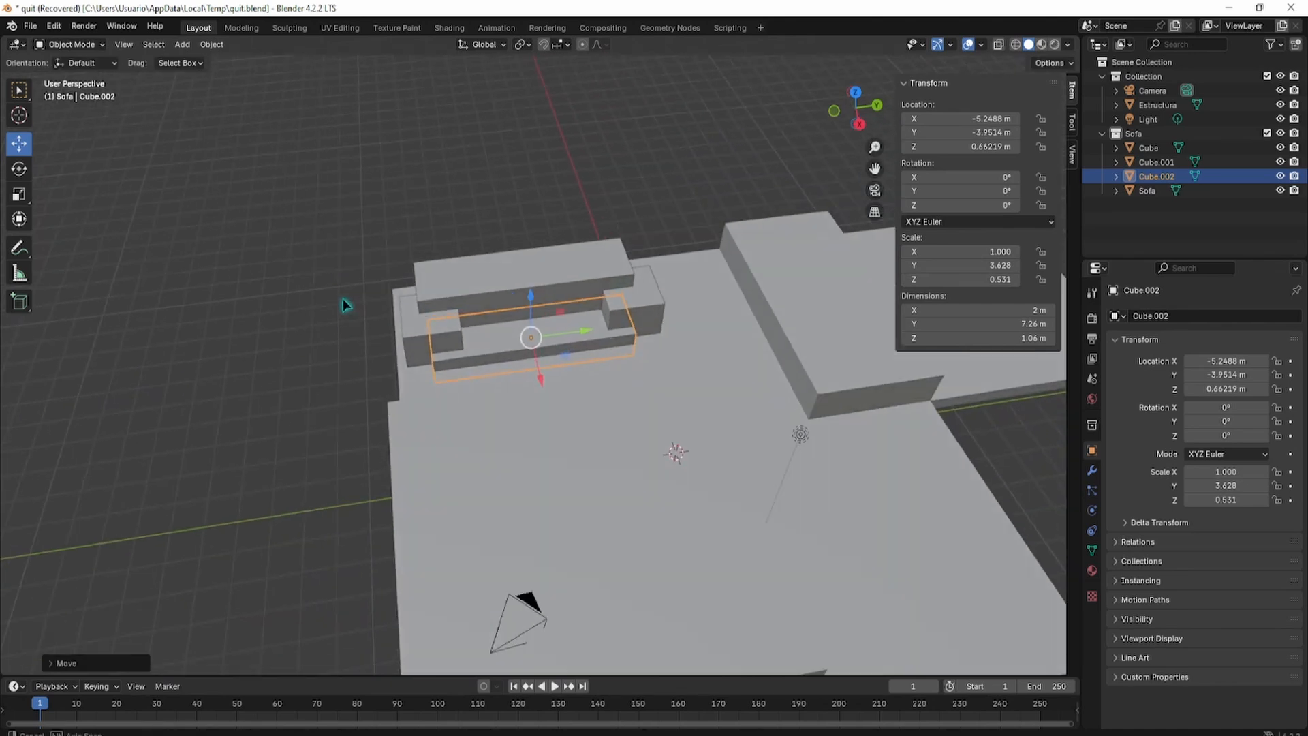
pyautogui.moveTo(342, 298); pyautogui.dragTo(452, 281, button='middle')
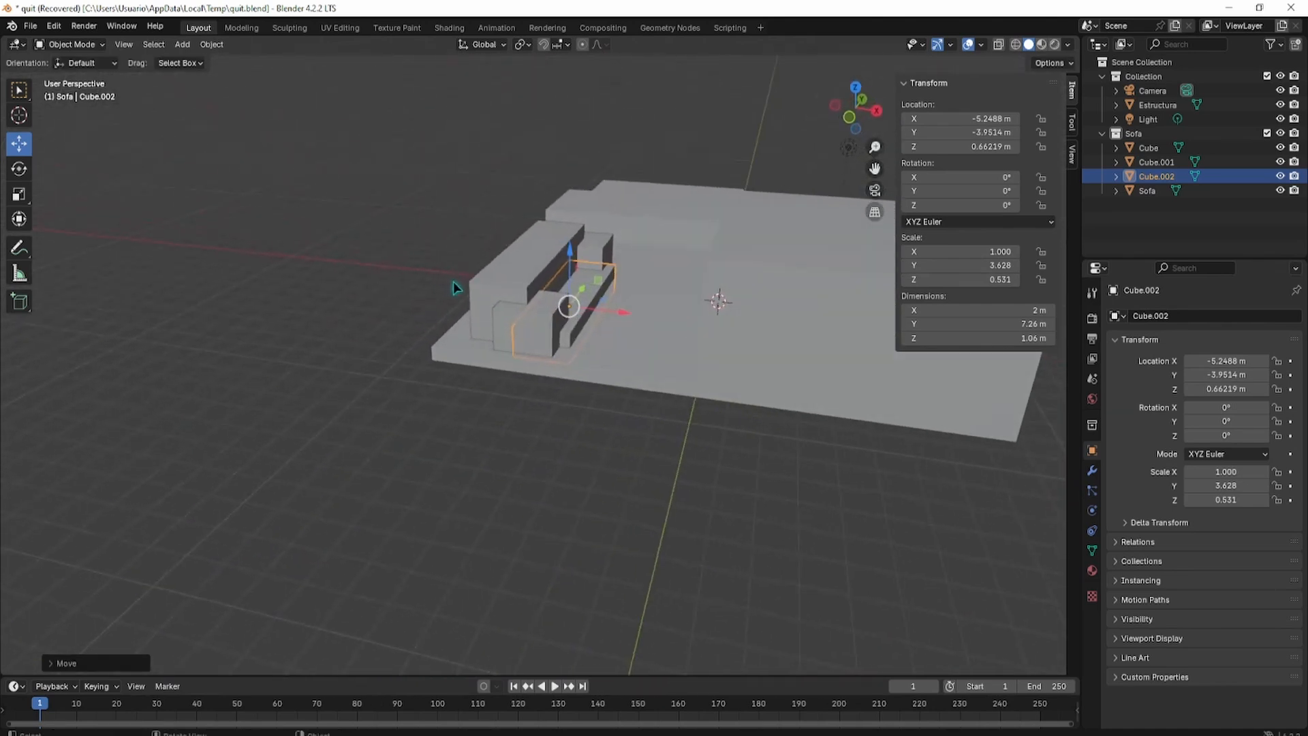
pyautogui.click(518, 293)
pyautogui.keyDown('shift'); pyautogui.click(534, 334); pyautogui.keyUp('shift')
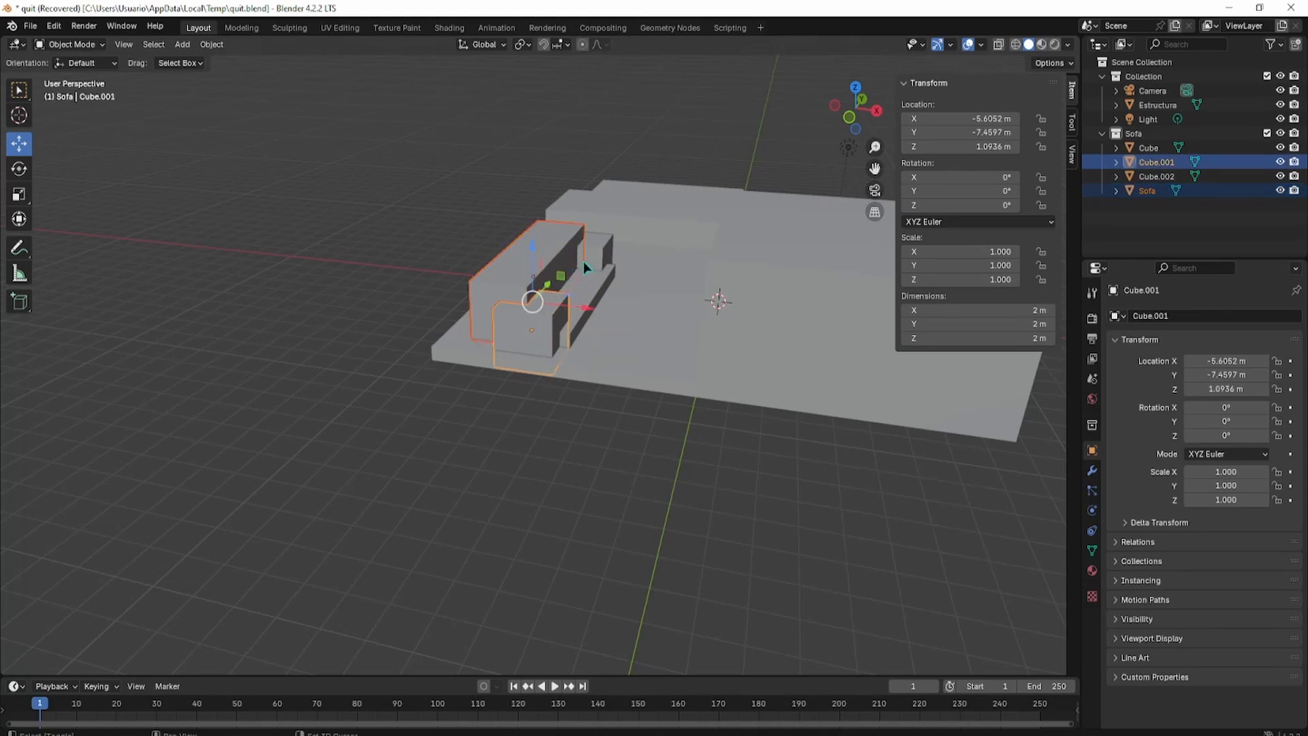
pyautogui.keyDown('shift'); pyautogui.click(589, 294); pyautogui.keyUp('shift')
pyautogui.keyDown('shift'); pyautogui.click(590, 312); pyautogui.keyUp('shift')
pyautogui.moveTo(610, 226); pyautogui.dragTo(569, 252, button='middle')
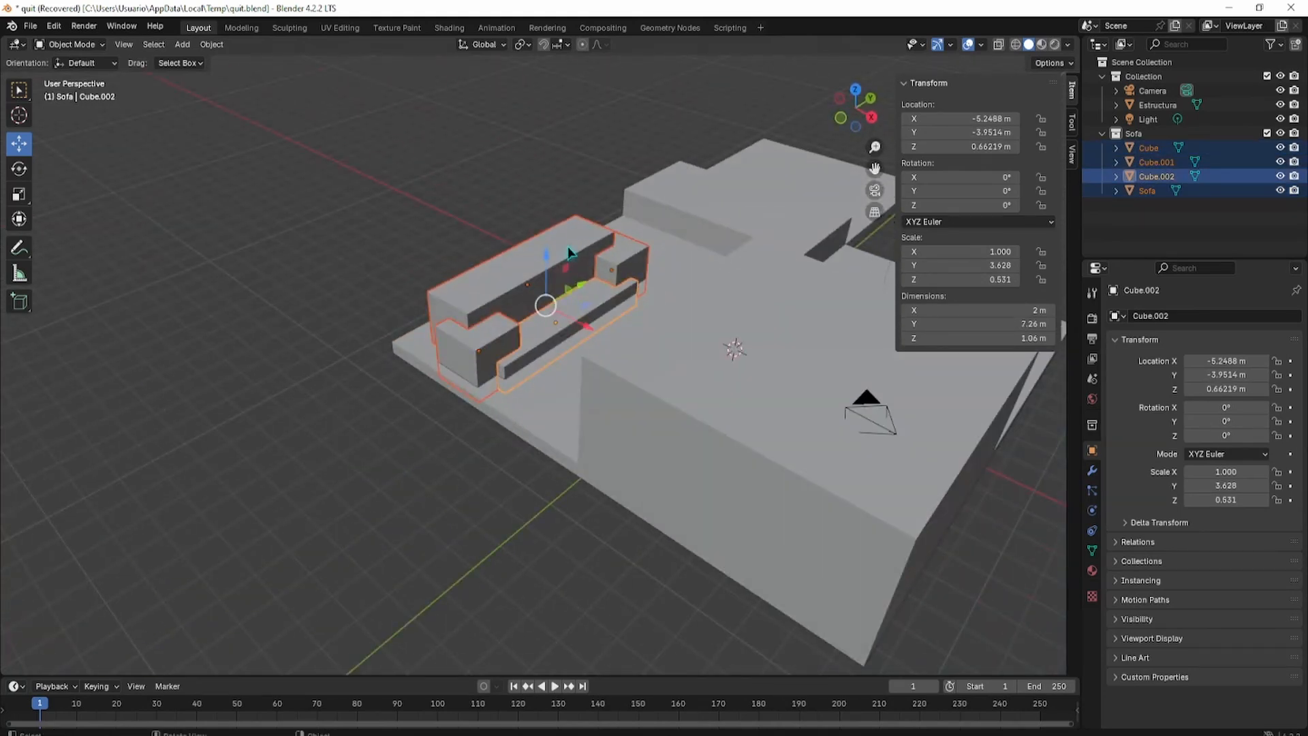
# Raise the four selected sofa pieces together along Z onto the slab, bringing the seat block to about Z 1.25 m
pyautogui.scroll(-4, 569, 256)
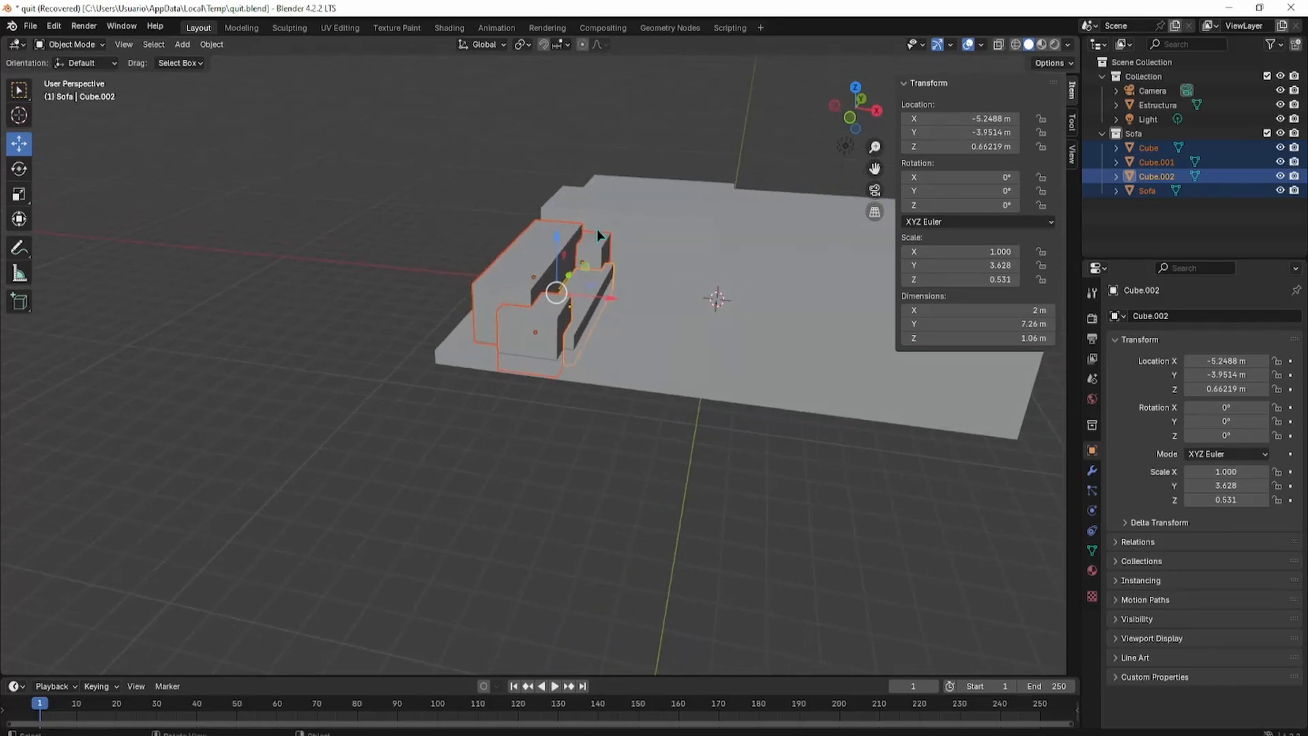
pyautogui.scroll(6, 552, 276)
pyautogui.moveTo(551, 275); pyautogui.dragTo(569, 320, button='middle')
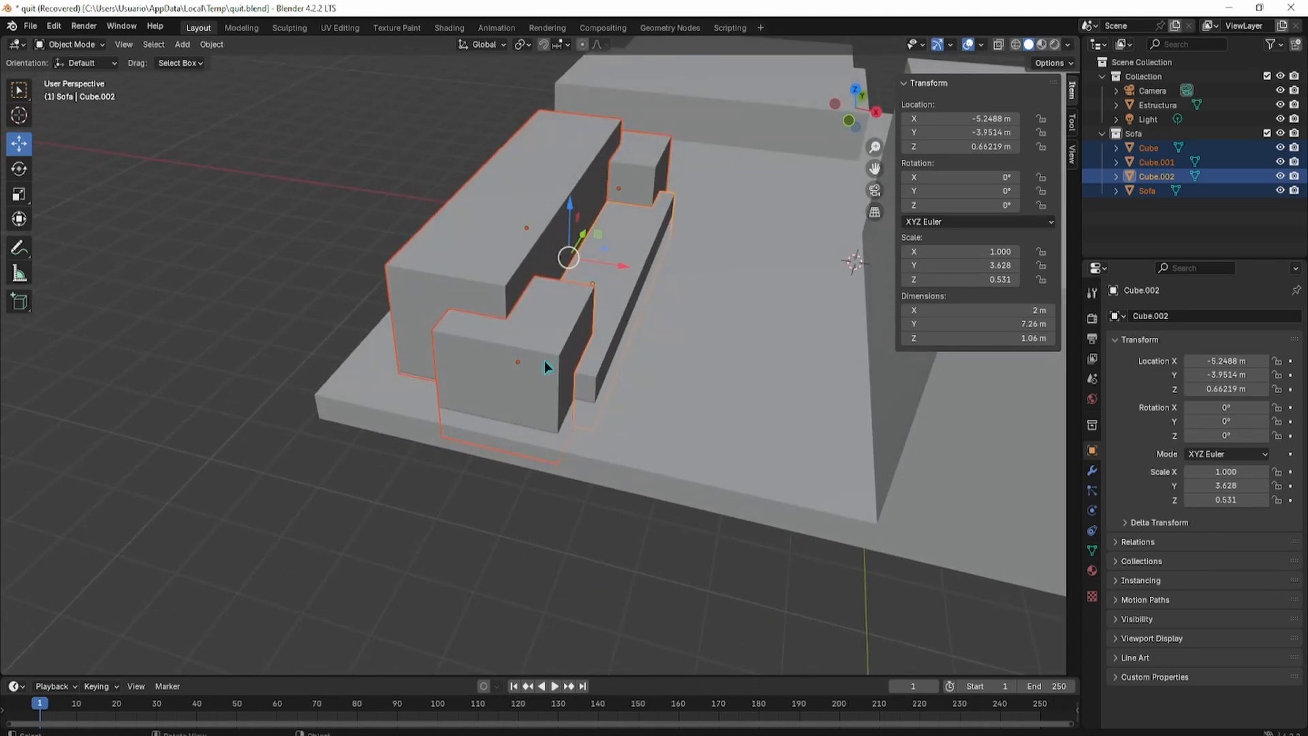
pyautogui.moveTo(572, 221); pyautogui.dragTo(568, 182)
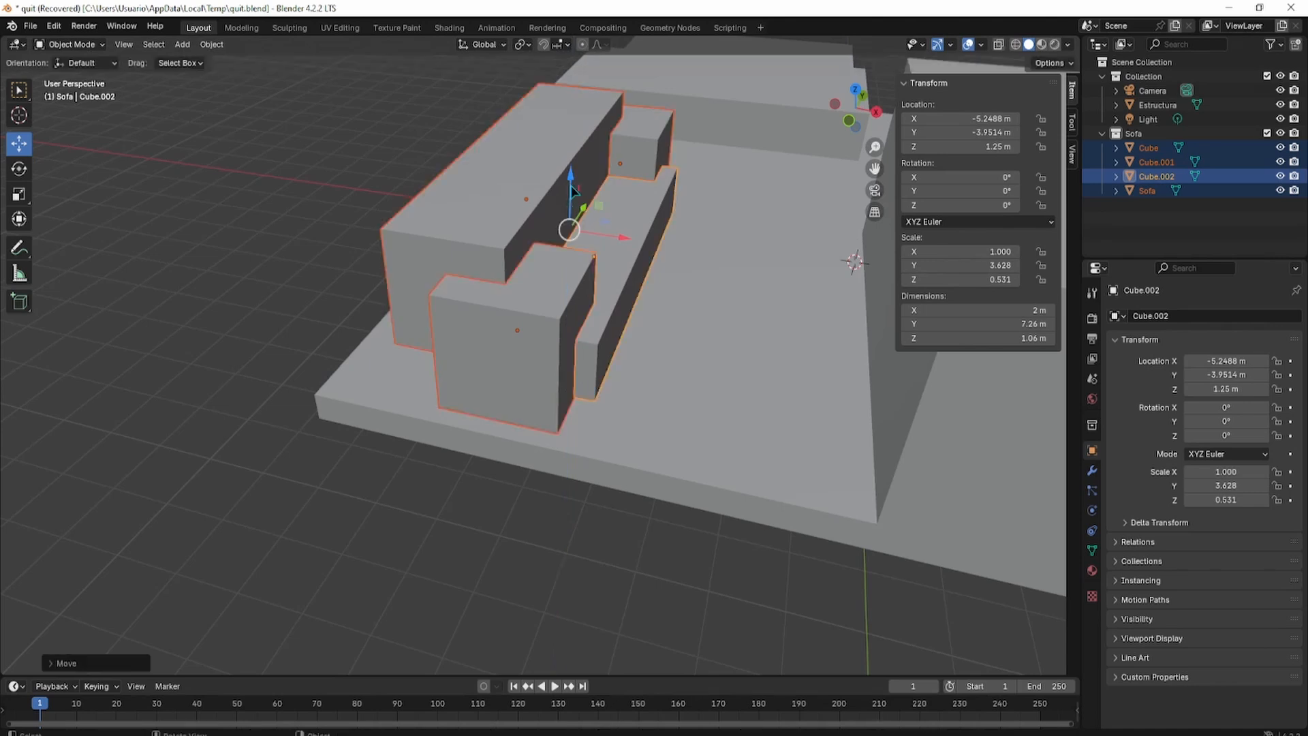
# Reselect all four sofa pieces and lower them together along Z, bringing the armrests to about Z 1.65 m
pyautogui.scroll(6, 559, 314)
pyautogui.scroll(-5, 555, 305)
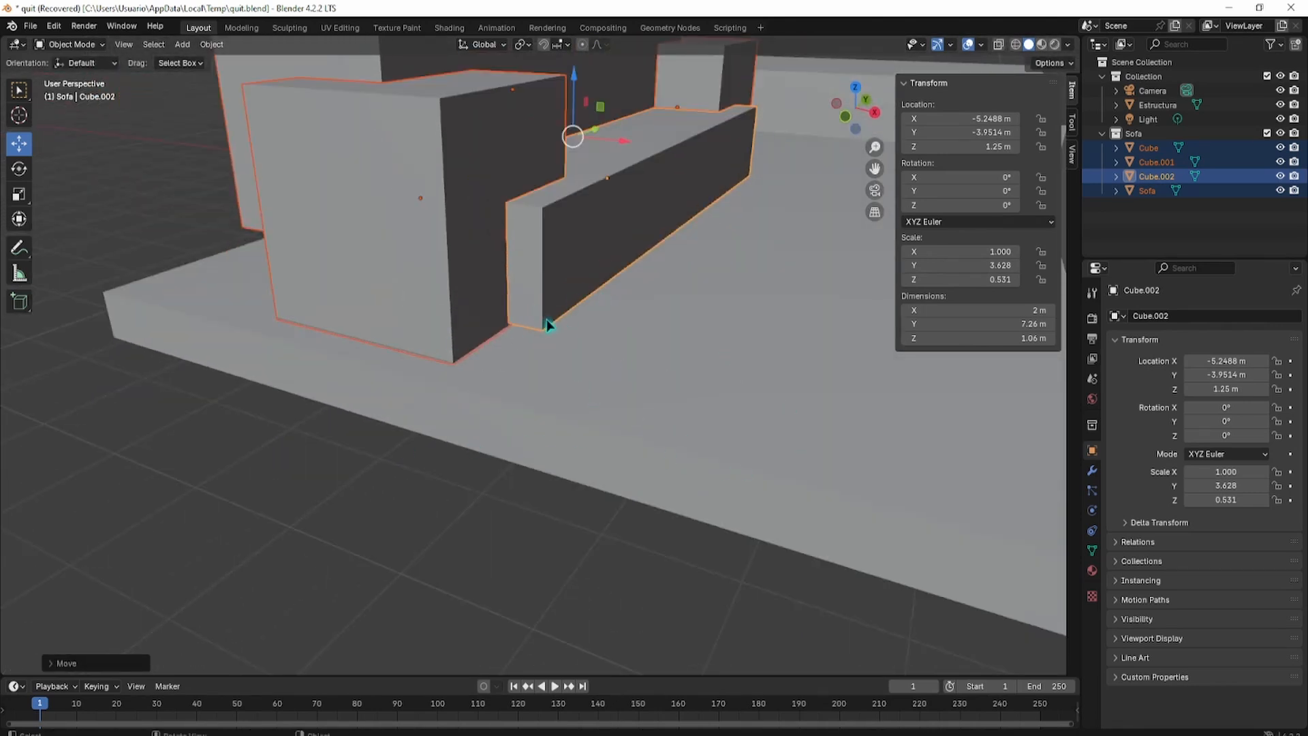
pyautogui.scroll(-4, 477, 259)
pyautogui.keyDown('shift'); pyautogui.click(477, 257); pyautogui.keyUp('shift')
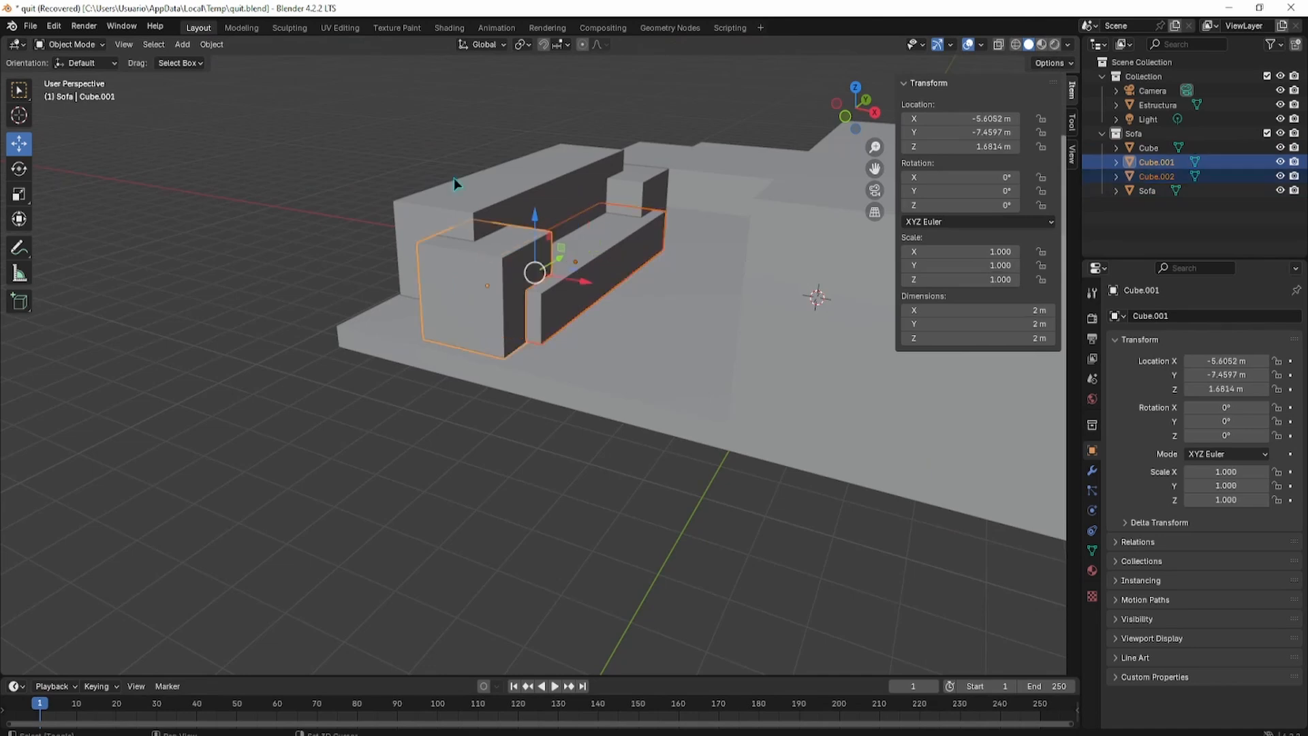
pyautogui.keyDown('shift'); pyautogui.click(628, 186); pyautogui.keyUp('shift')
pyautogui.keyDown('shift'); pyautogui.click(522, 252); pyautogui.keyUp('shift')
pyautogui.scroll(3, 593, 148)
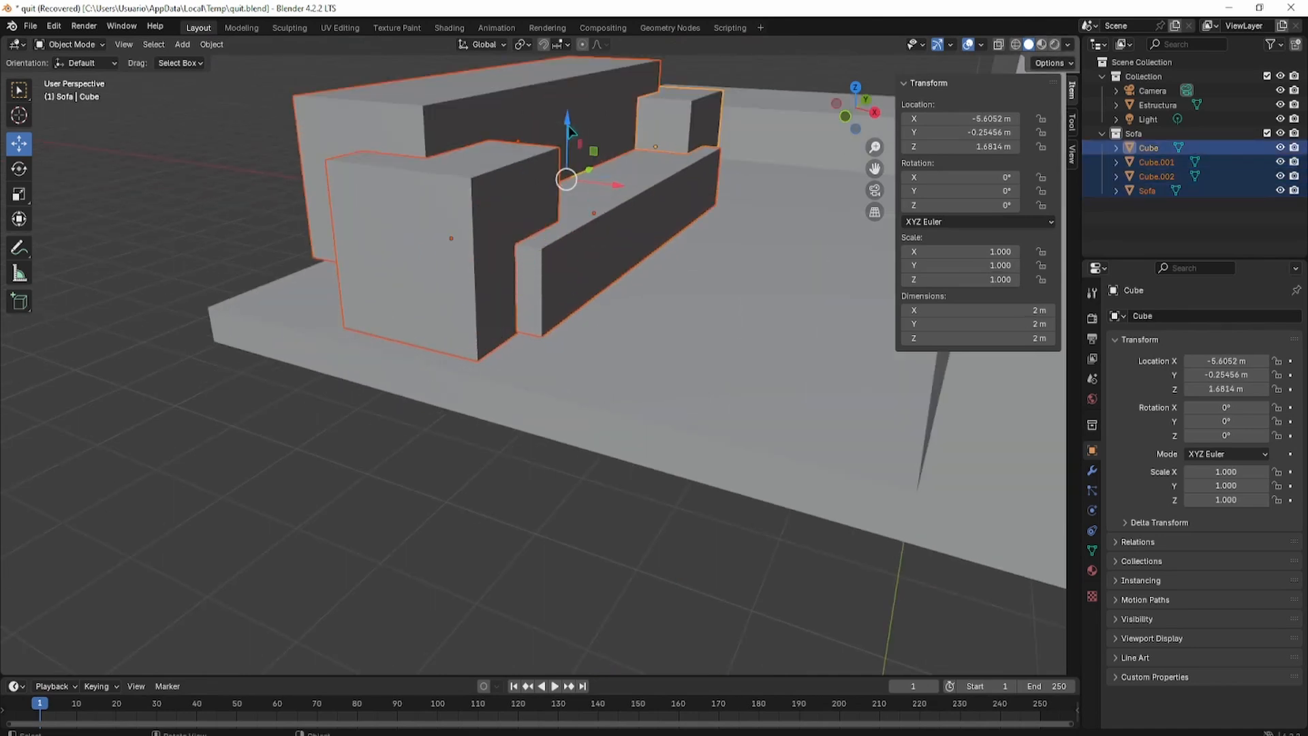
pyautogui.moveTo(569, 132); pyautogui.dragTo(570, 139)
pyautogui.scroll(4, 467, 363)
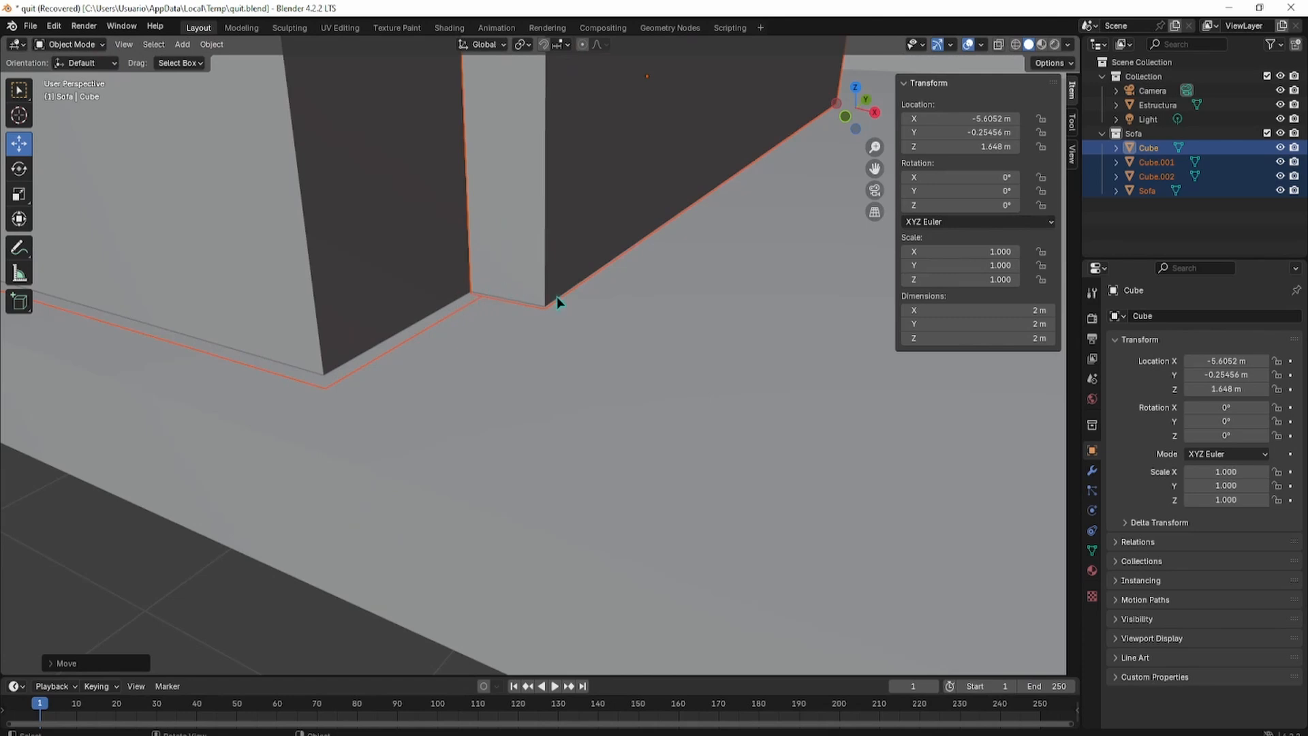
# Select the sofa backrest block alone and stretch it along Z to a scale of about 1.745
pyautogui.scroll(-5, 557, 299)
pyautogui.moveTo(423, 304); pyautogui.dragTo(487, 251, button='middle')
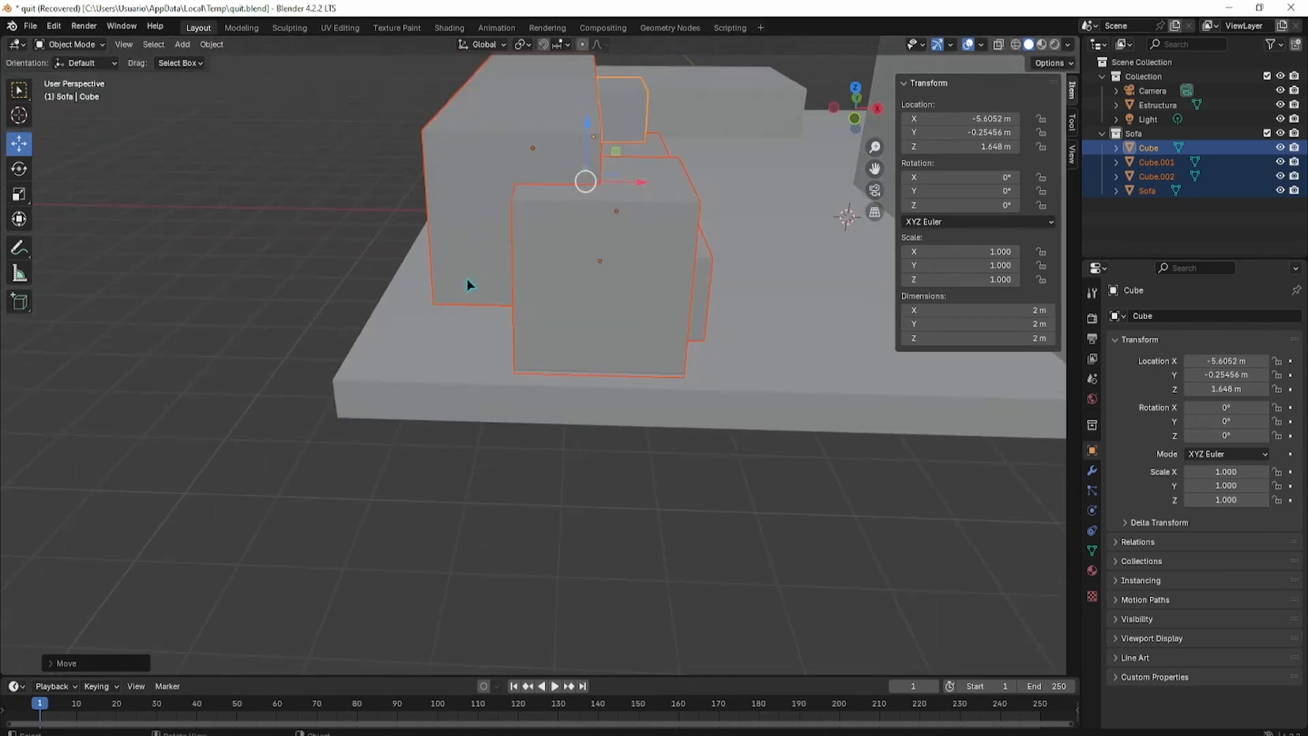
pyautogui.click(487, 289)
pyautogui.press('s')
pyautogui.press('z')
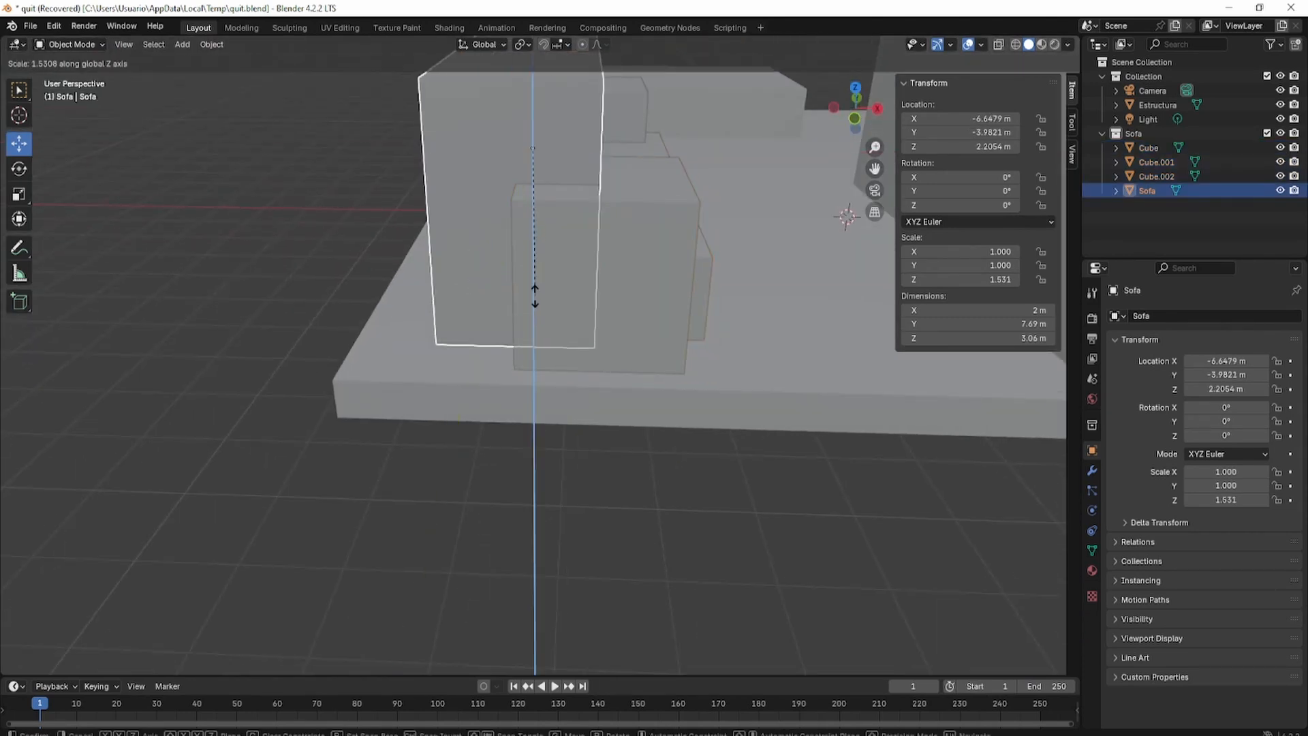
pyautogui.click(531, 317)
# Thin the backrest block along X to a scale of about 0.517
pyautogui.moveTo(531, 317); pyautogui.dragTo(534, 215, button='middle')
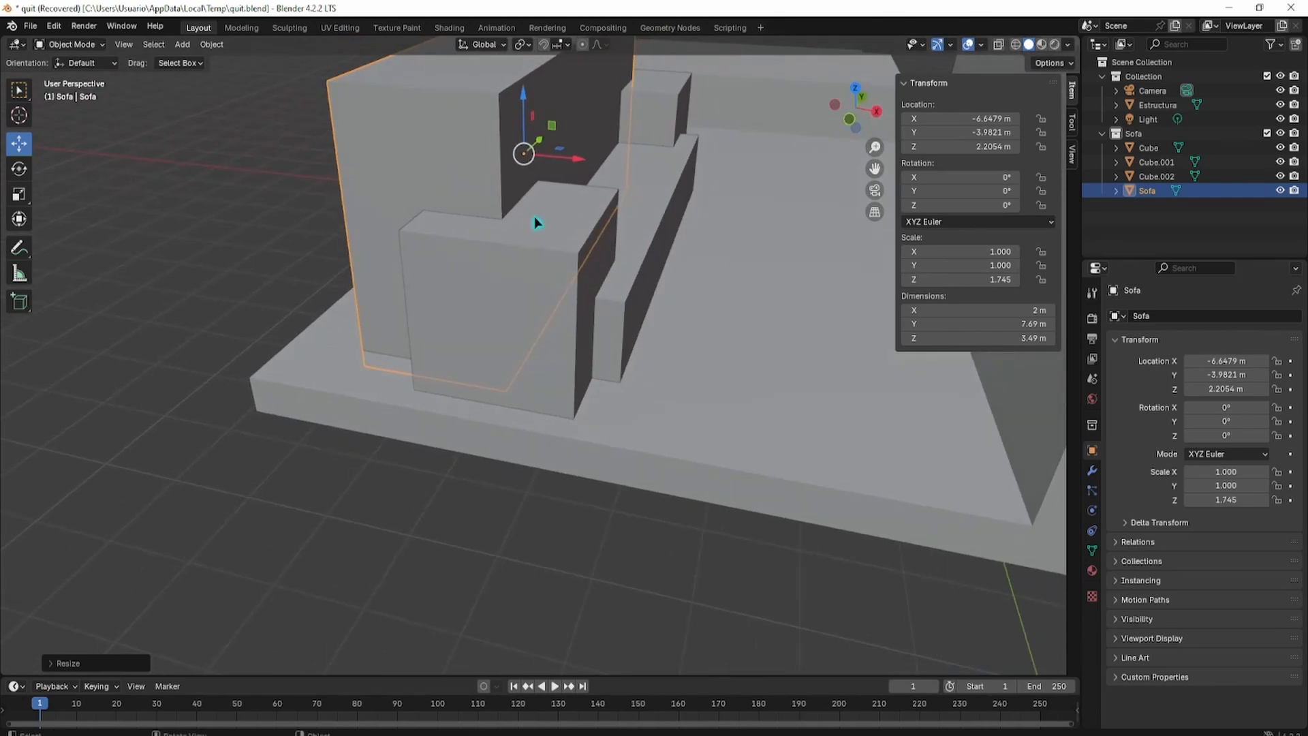
pyautogui.press('s')
pyautogui.press('x')
pyautogui.click(543, 193)
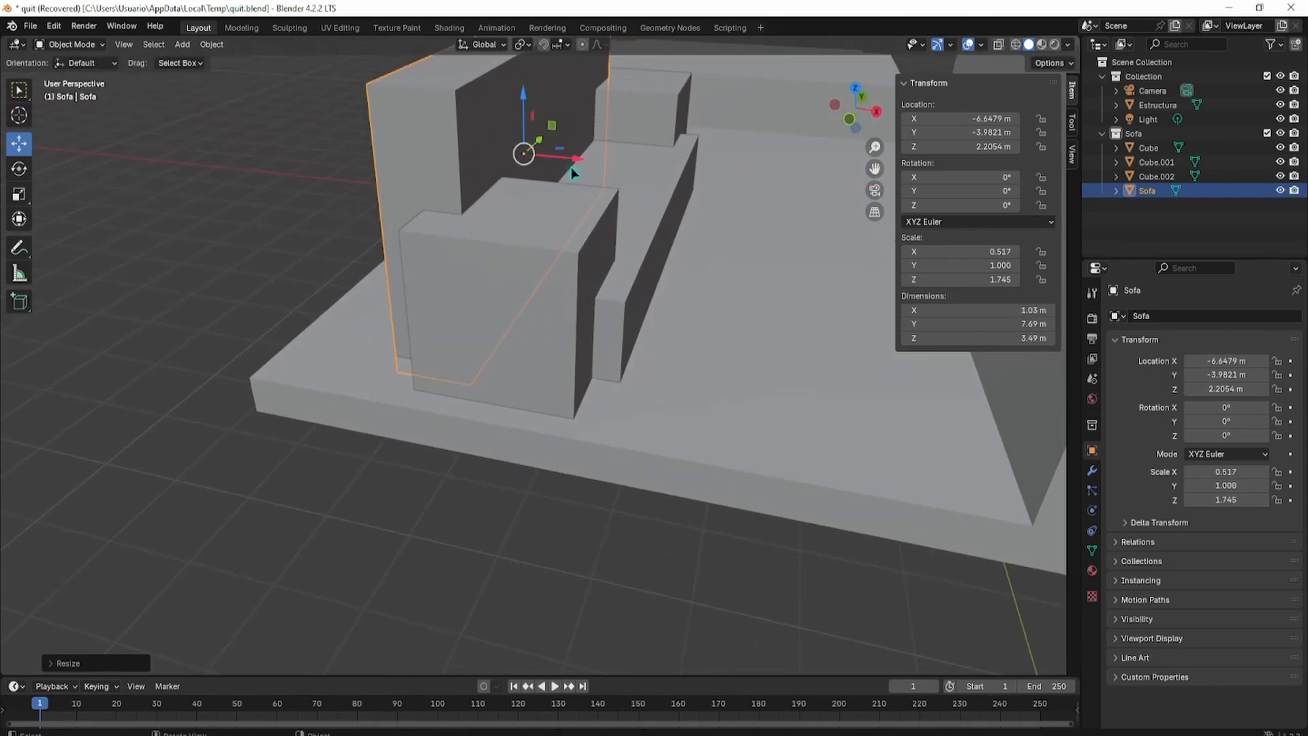
# Reduce the backrest block's height to a Z scale of about 1.618
pyautogui.scroll(-3, 571, 166)
pyautogui.moveTo(571, 166); pyautogui.dragTo(554, 272, button='middle')
pyautogui.scroll(3, 456, 280)
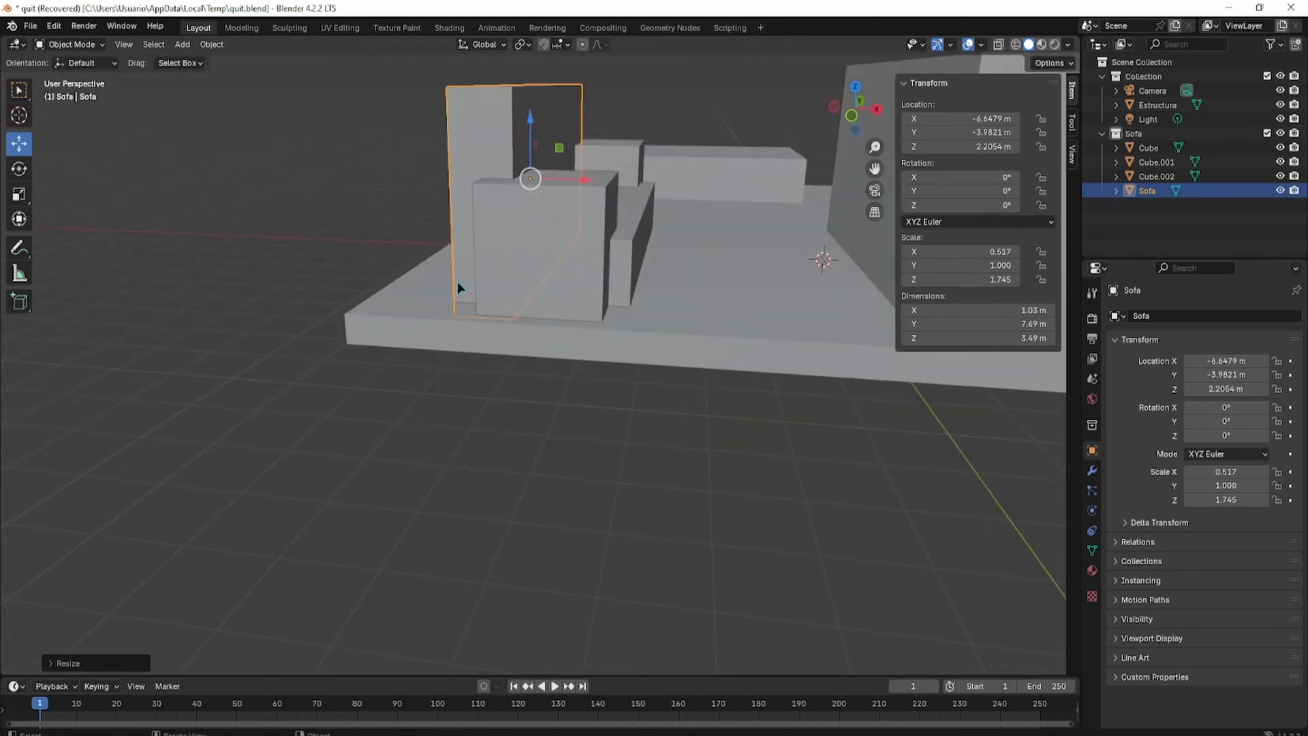
pyautogui.moveTo(476, 283); pyautogui.dragTo(569, 283, button='middle')
pyautogui.press('s')
pyautogui.press('x')
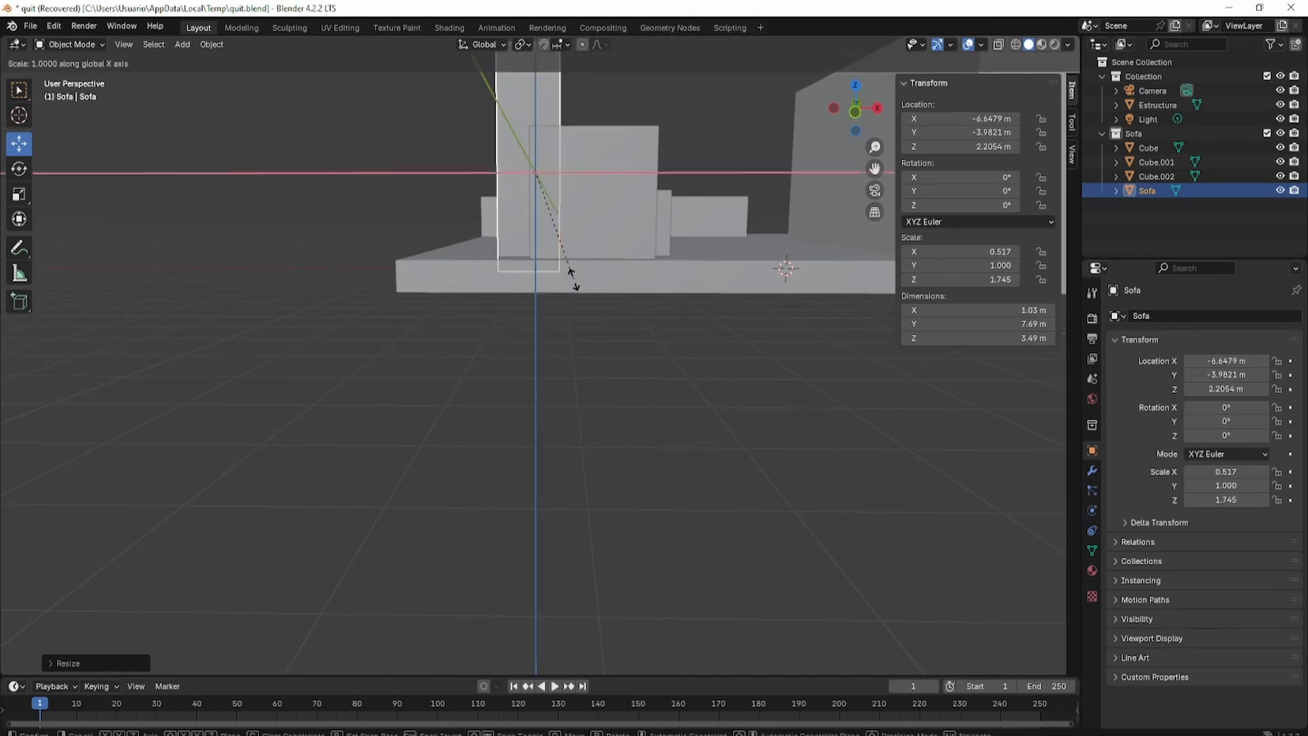
pyautogui.click(557, 267)
# Select the seat, both armrests and the backrest and raise them together, bringing the armrests to Z 1.74 m
pyautogui.moveTo(621, 219); pyautogui.dragTo(399, 259, button='middle')
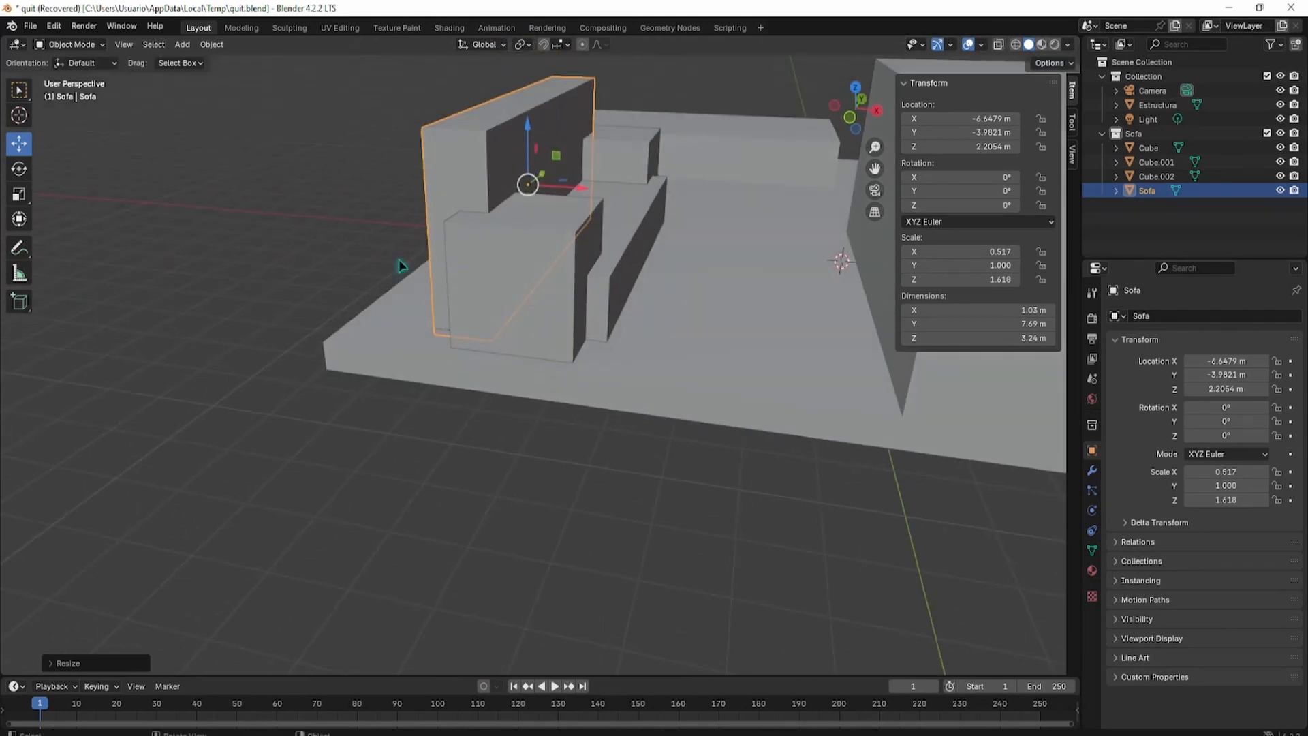
pyautogui.moveTo(580, 238); pyautogui.dragTo(513, 279, button='middle')
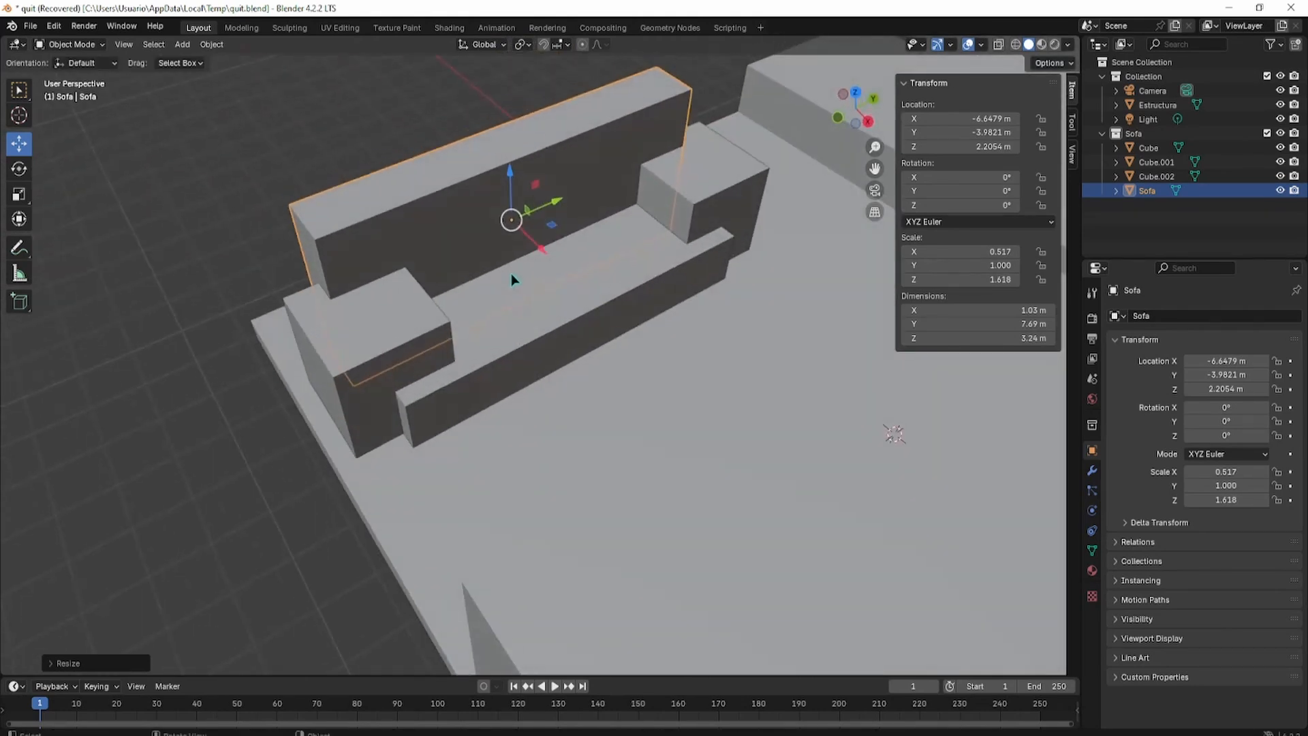
pyautogui.click(505, 345)
pyautogui.moveTo(578, 383); pyautogui.dragTo(559, 280, button='middle')
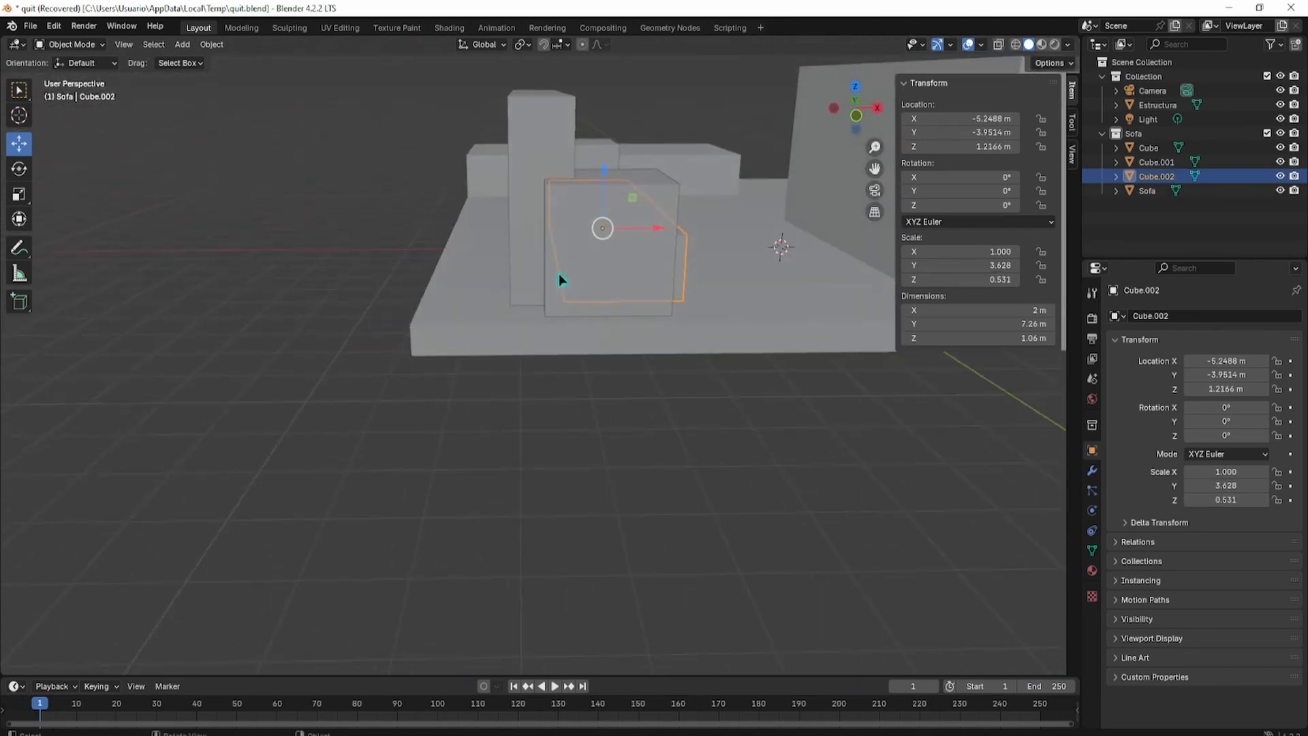
pyautogui.keyDown('shift'); pyautogui.click(587, 284); pyautogui.keyUp('shift')
pyautogui.keyDown('shift'); pyautogui.click(512, 249); pyautogui.keyUp('shift')
pyautogui.moveTo(587, 203); pyautogui.dragTo(471, 289, button='middle')
pyautogui.keyDown('shift'); pyautogui.click(699, 164); pyautogui.keyUp('shift')
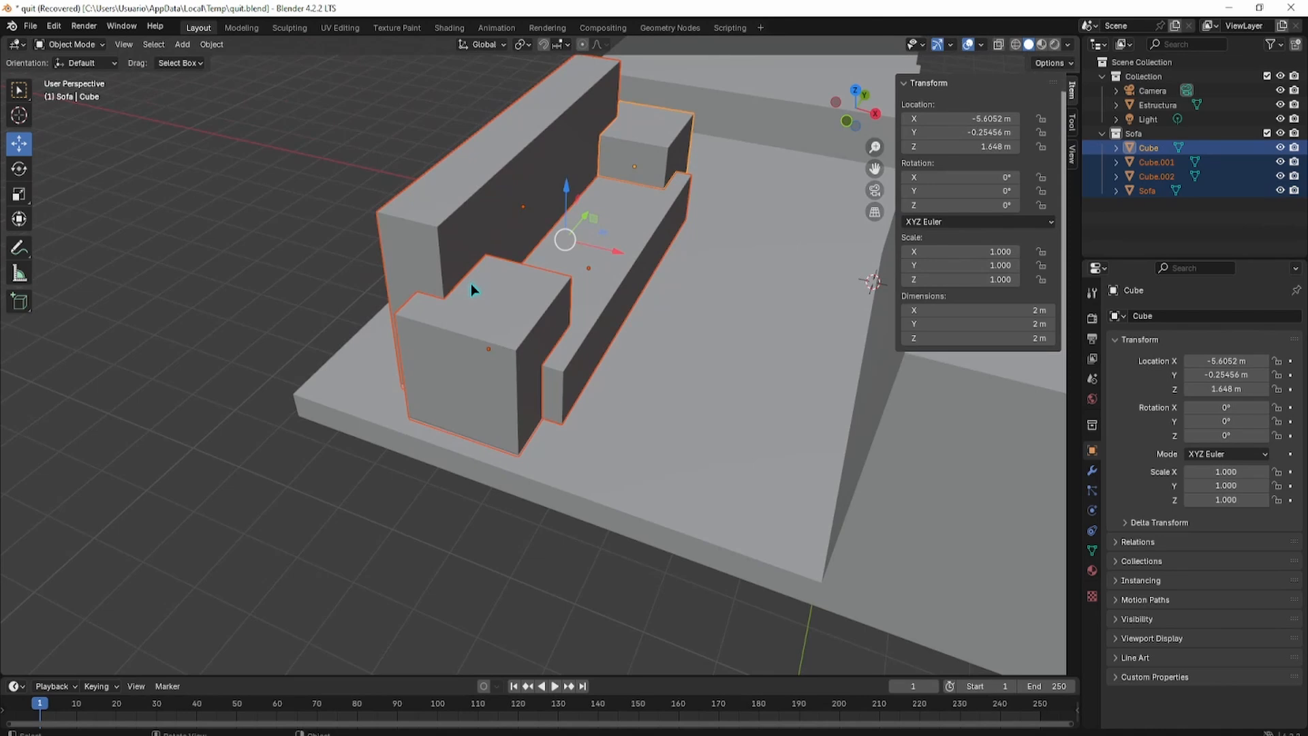
pyautogui.moveTo(566, 191); pyautogui.dragTo(570, 188)
pyautogui.moveTo(346, 320); pyautogui.dragTo(350, 298, button='middle')
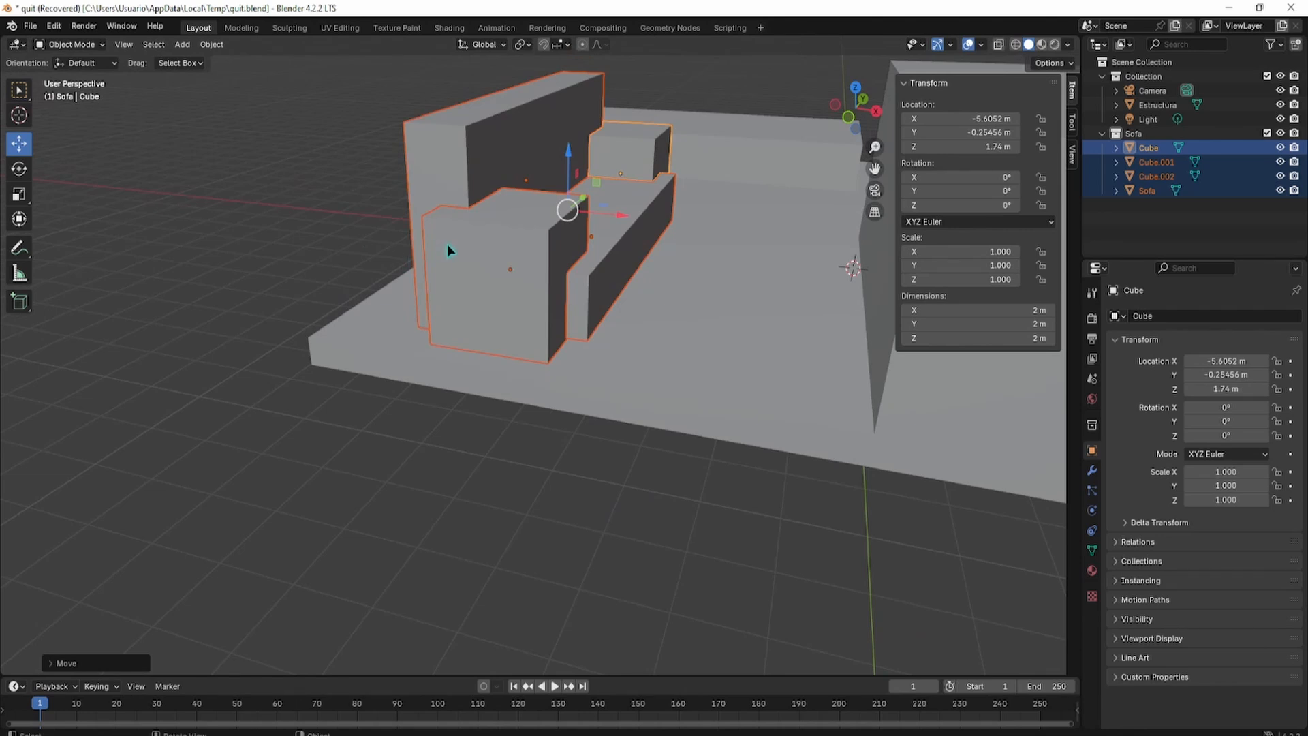
# Lower the four selected sofa pieces slightly along Z toward the slab, and clear the selection
pyautogui.moveTo(457, 261); pyautogui.dragTo(491, 191, button='middle')
pyautogui.moveTo(562, 163); pyautogui.dragTo(559, 175)
pyautogui.click(209, 166)
pyautogui.scroll(-3, 210, 166)
pyautogui.moveTo(210, 166); pyautogui.dragTo(304, 284, button='middle')
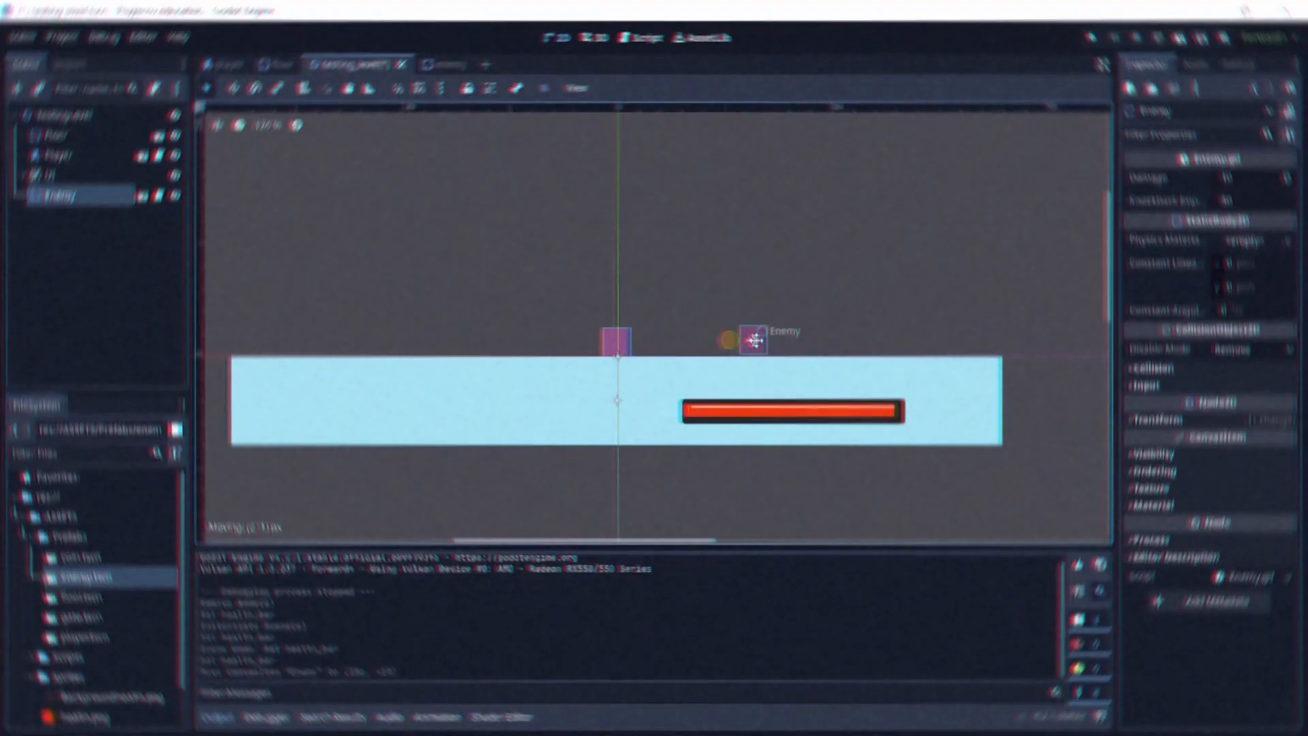
# Switch to Godot, nudge the Enemy into place on the floor and toggle Visible Collision Shapes for debugging
pyautogui.moveTo(754, 340); pyautogui.dragTo(754, 341)
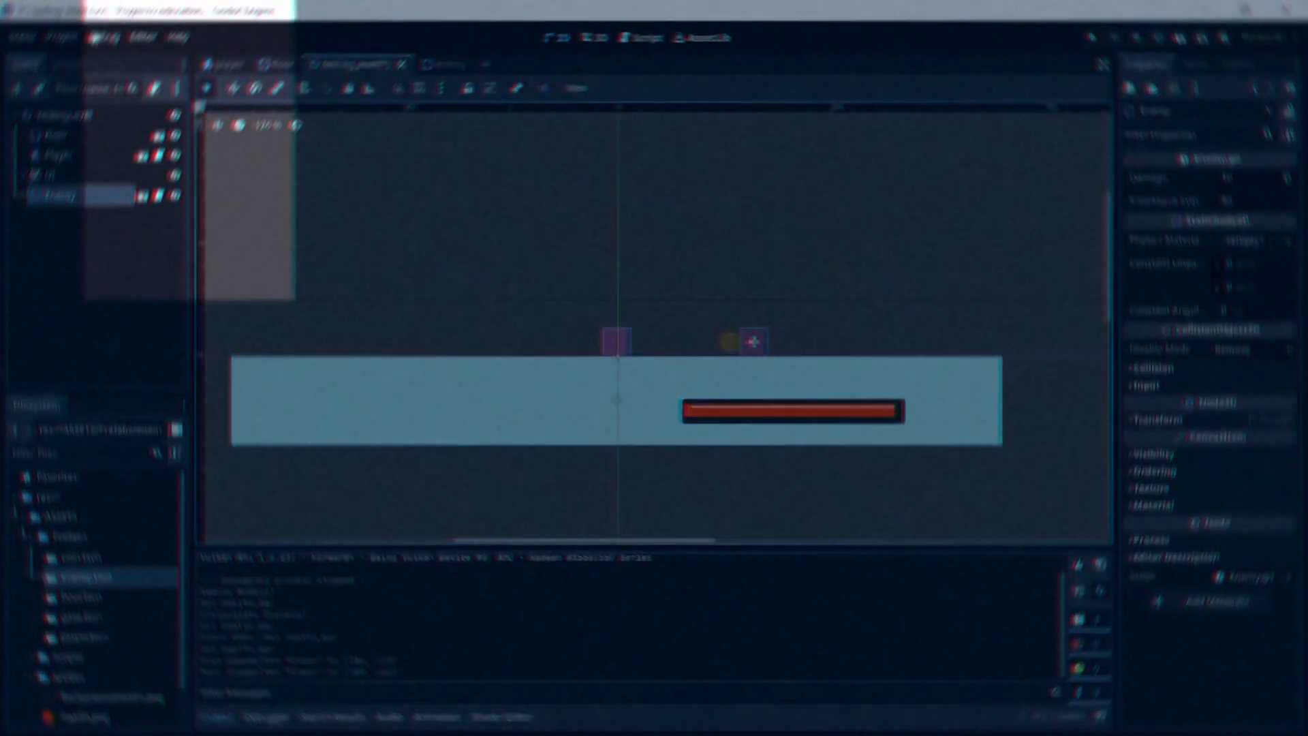
pyautogui.click(99, 37)
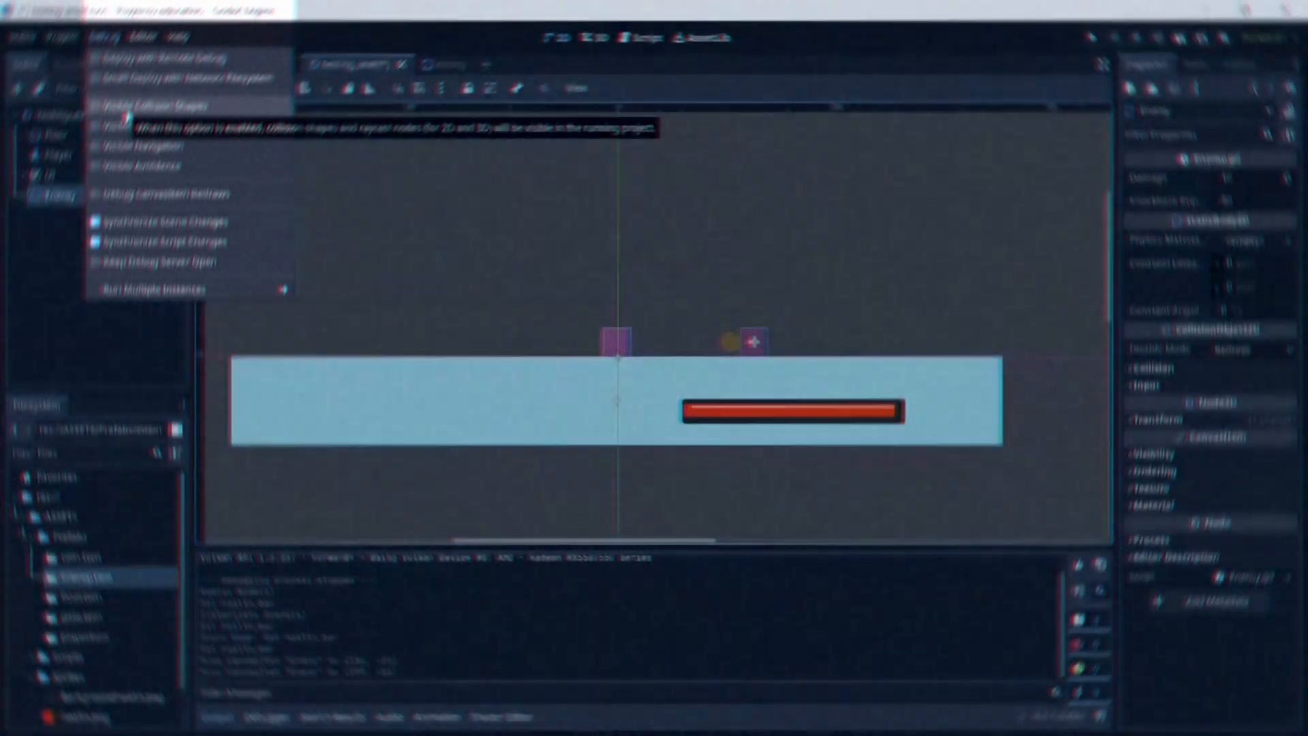
pyautogui.click(126, 109)
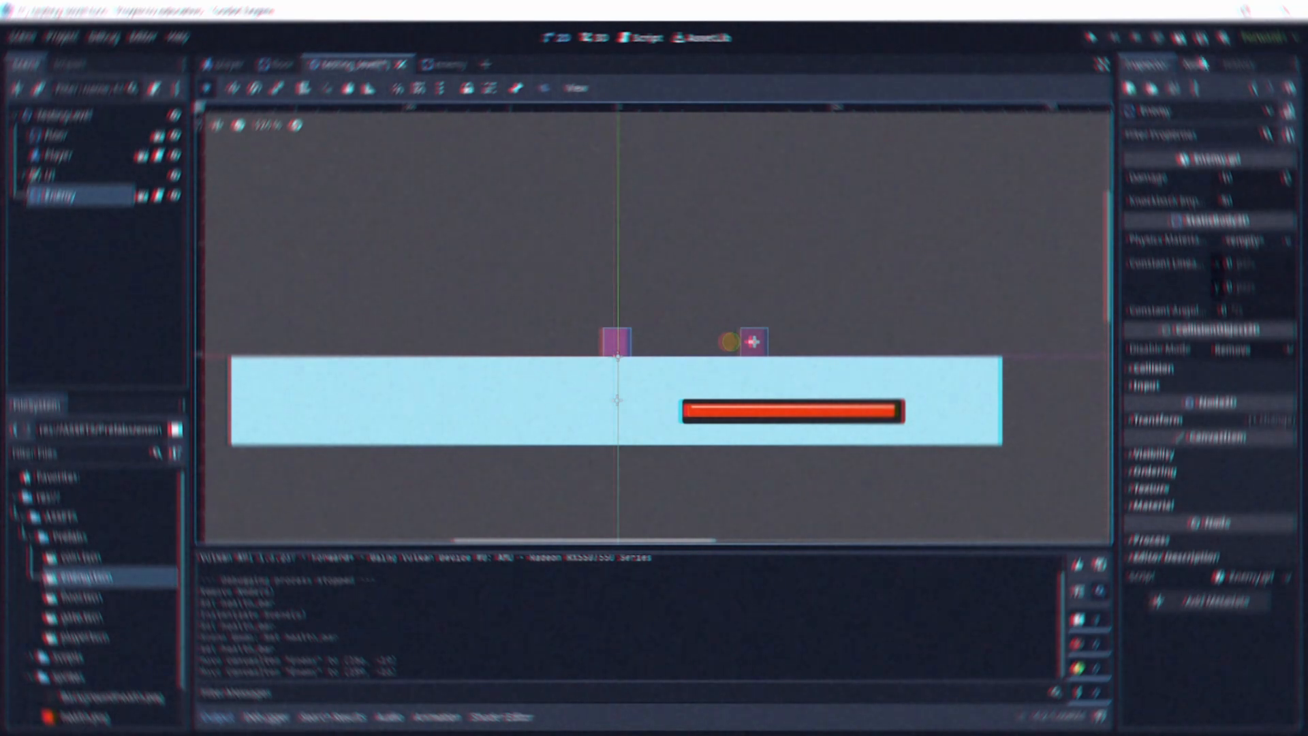
# Run the project and test the player's jump and horizontal movement near the enemy
pyautogui.press('F5')
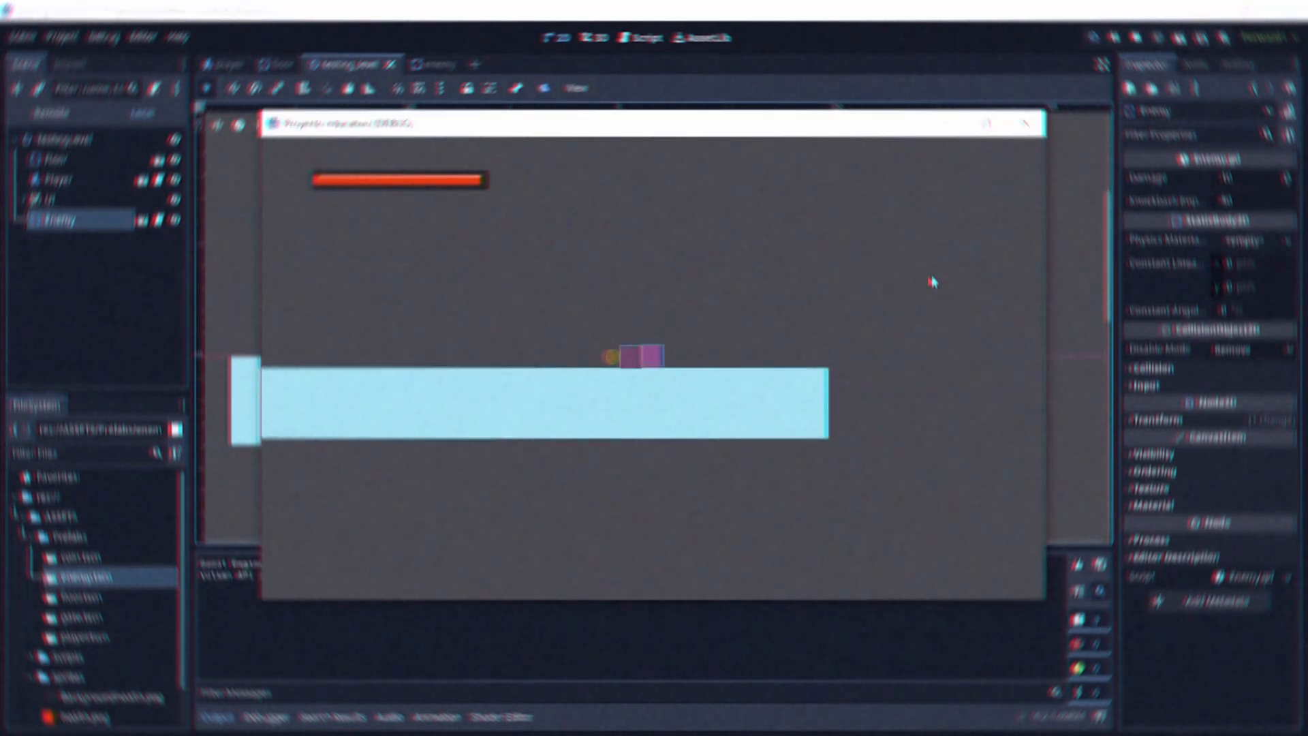
pyautogui.press('space')
pyautogui.press('Left')
pyautogui.press('Right')
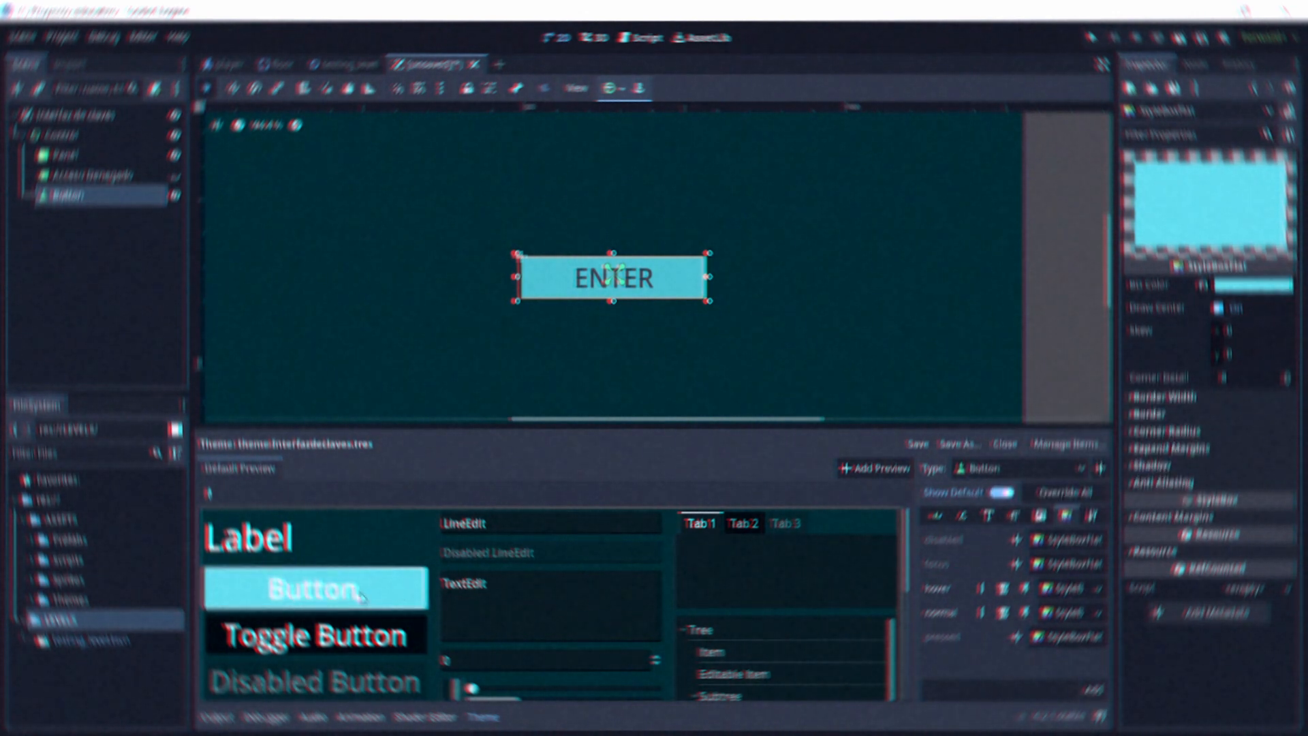
# Add a TextEdit node as a child of the Control node in the key interface scene
pyautogui.scroll(-4, 622, 248)
pyautogui.click(440, 321)
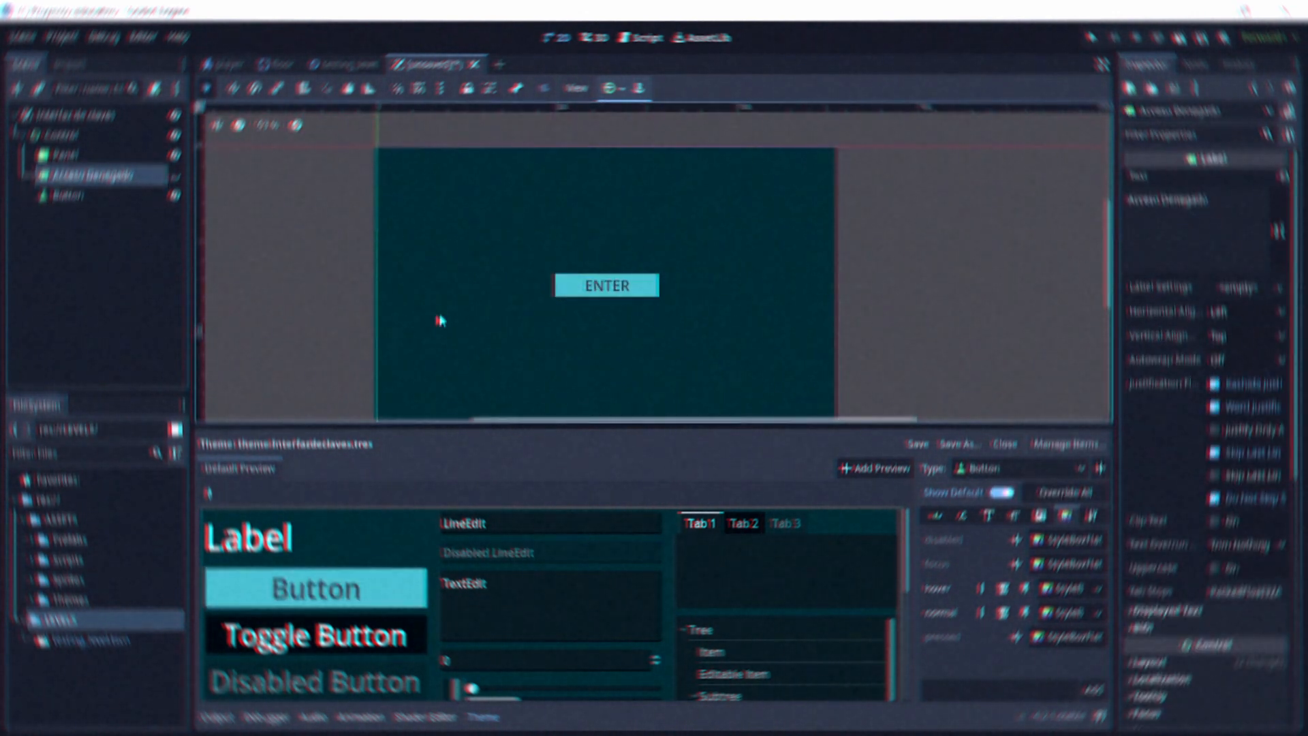
pyautogui.scroll(-1, 607, 291)
pyautogui.scroll(1, 616, 256)
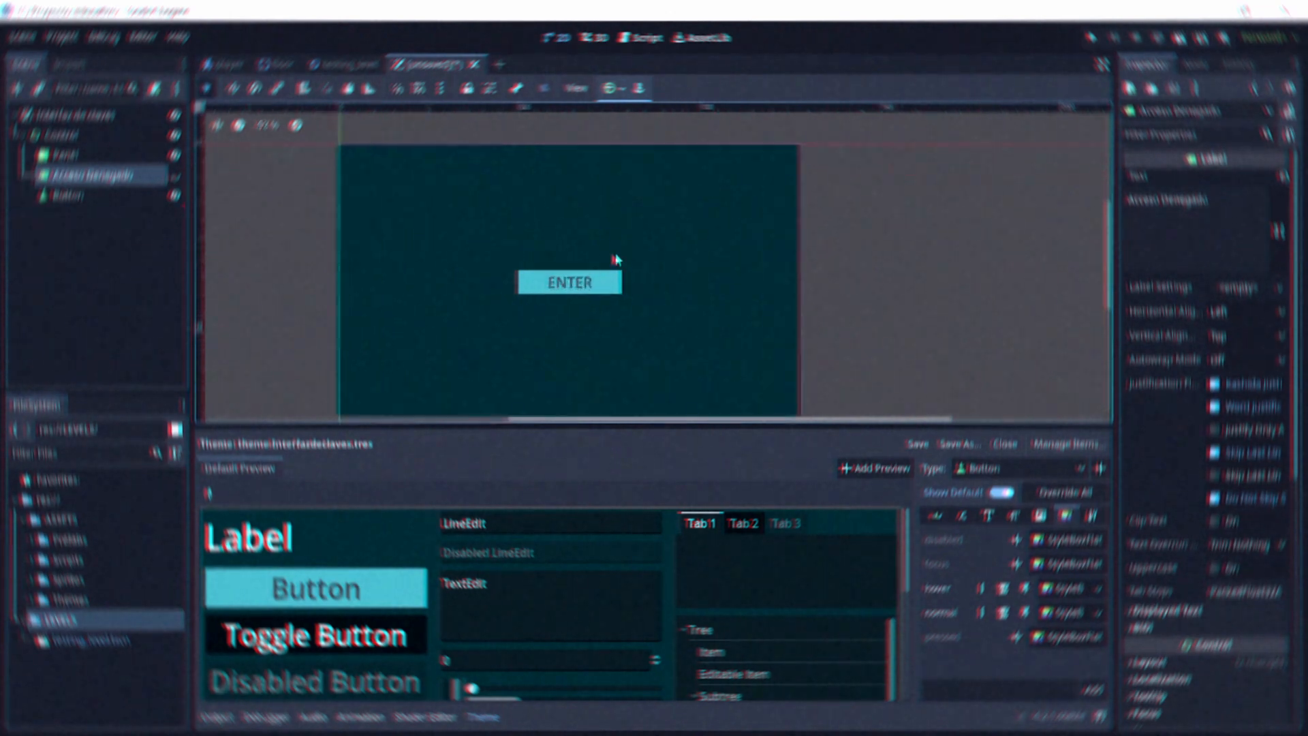
pyautogui.click(71, 135)
pyautogui.rightClick(73, 137)
pyautogui.click(111, 150)
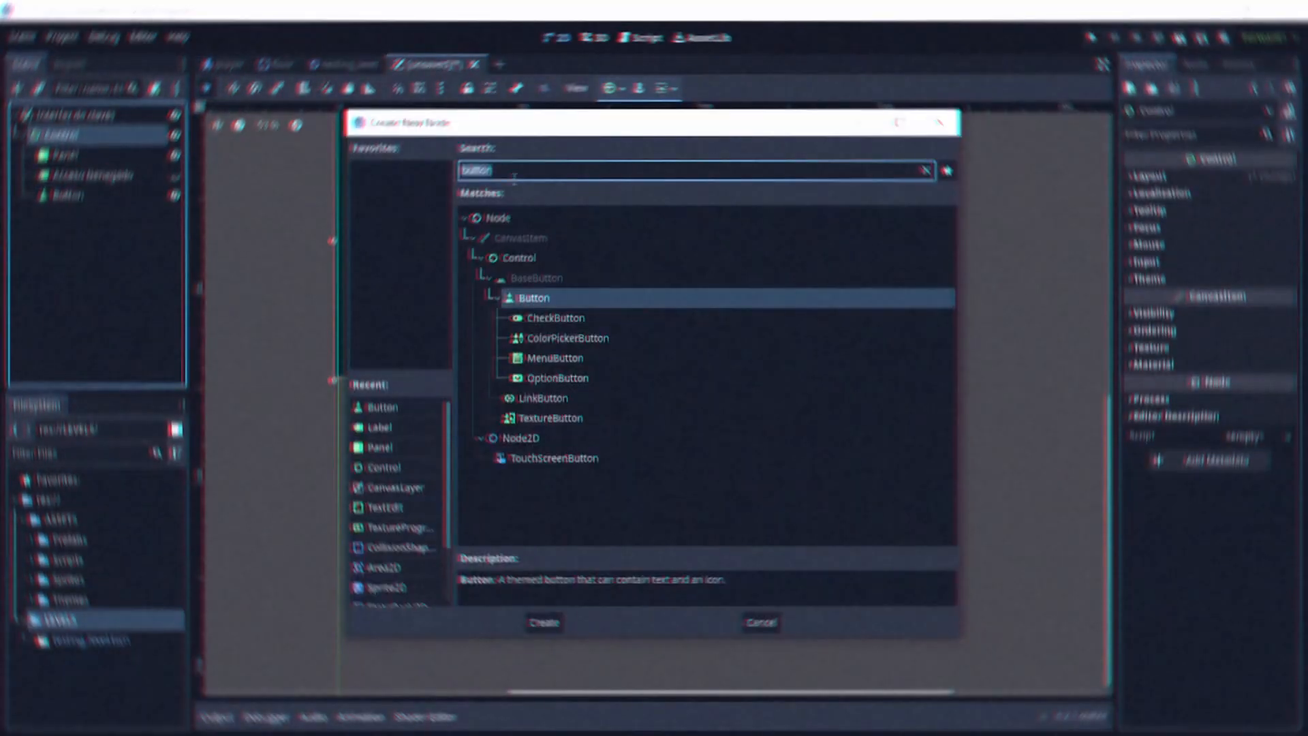
pyautogui.write('TextEdit')
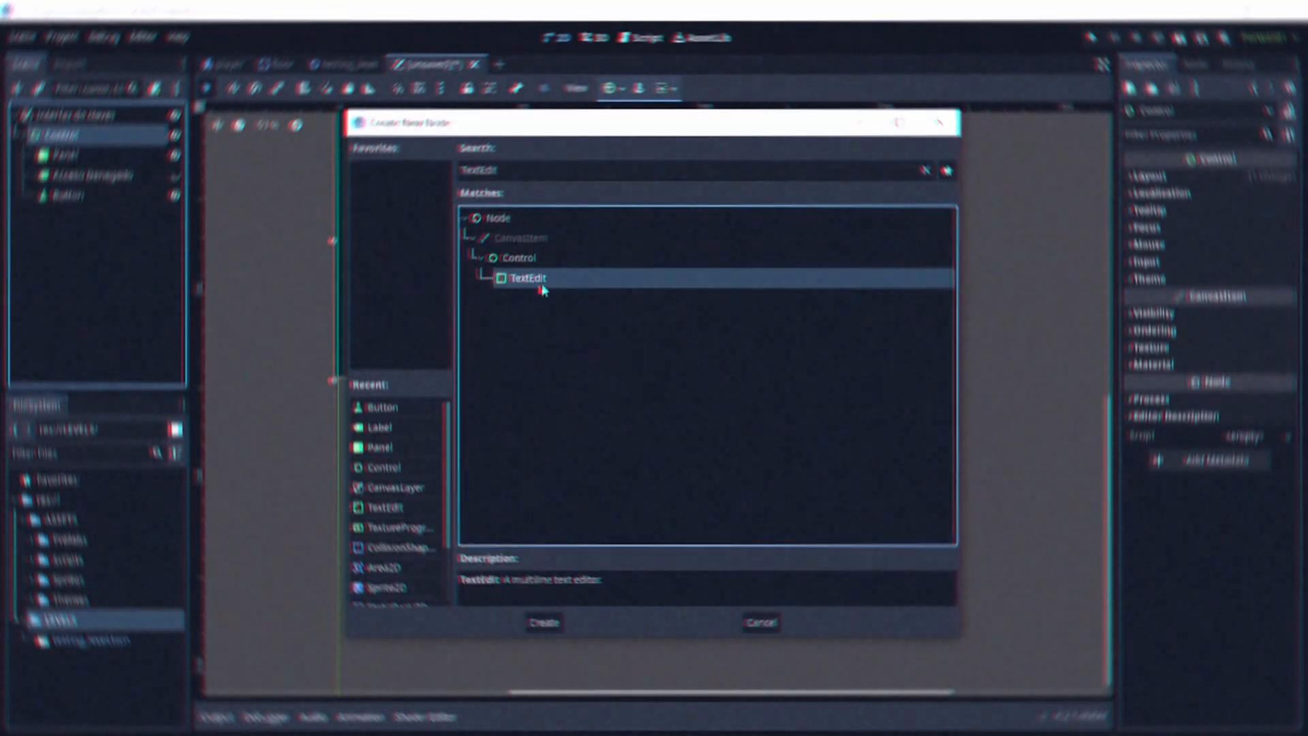
pyautogui.doubleClick(538, 280)
# Place the TextEdit box directly below the ENTER button and adjust its lower edge
pyautogui.moveTo(372, 351); pyautogui.dragTo(616, 491)
pyautogui.scroll(2, 616, 491)
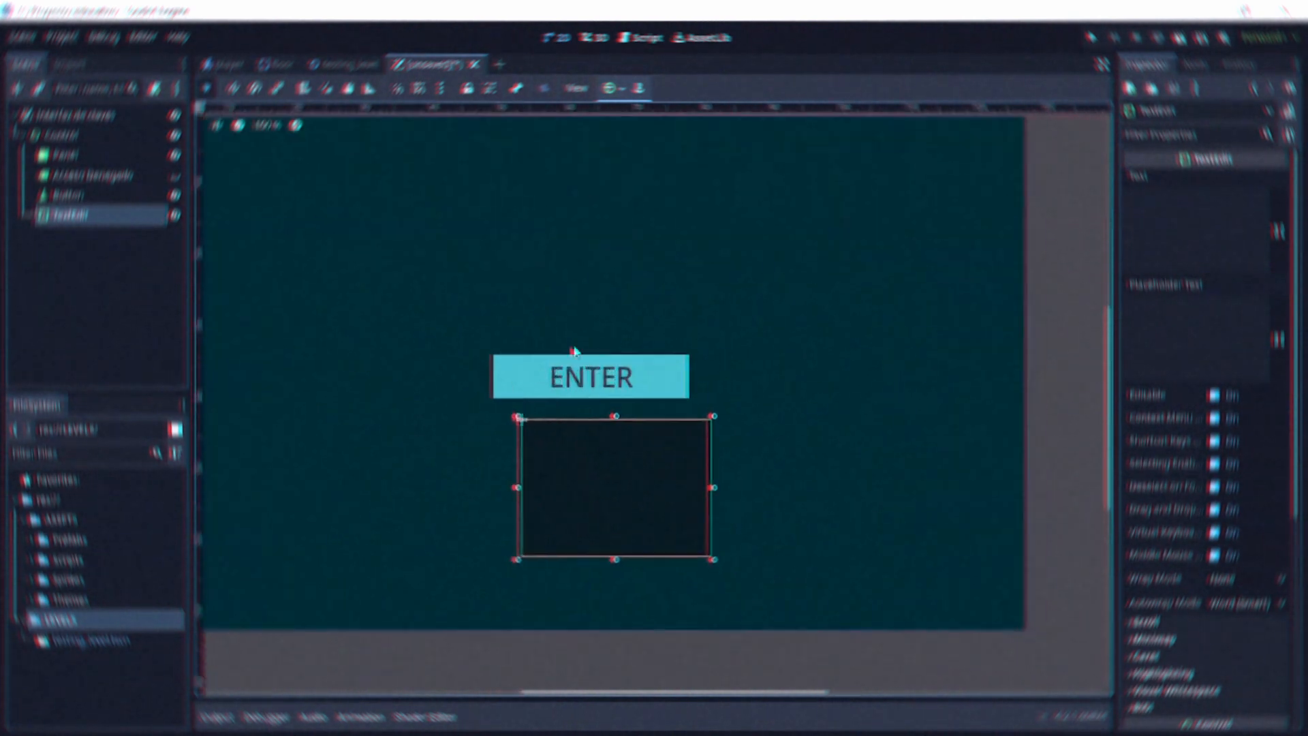
pyautogui.moveTo(622, 540); pyautogui.dragTo(630, 478)
pyautogui.click(590, 556)
pyautogui.scroll(-2, 613, 409)
pyautogui.moveTo(616, 434); pyautogui.dragTo(611, 283, button='middle')
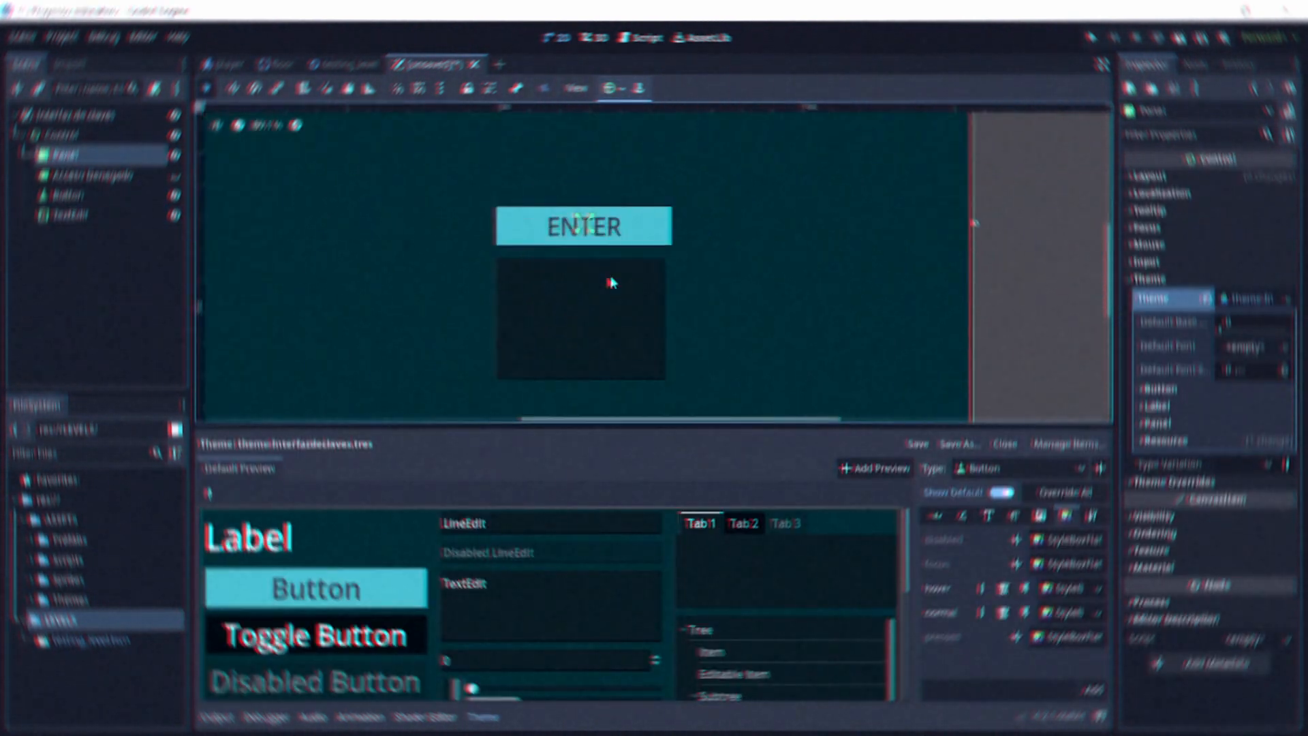
pyautogui.click(611, 286)
pyautogui.moveTo(581, 383); pyautogui.dragTo(619, 369)
# Toggle the visibility of the Acceso Denegado label and select elements of the interface in the canvas
pyautogui.scroll(-4, 591, 327)
pyautogui.click(177, 176)
pyautogui.click(613, 333)
pyautogui.scroll(2, 698, 327)
pyautogui.click(579, 290)
pyautogui.click(549, 379)
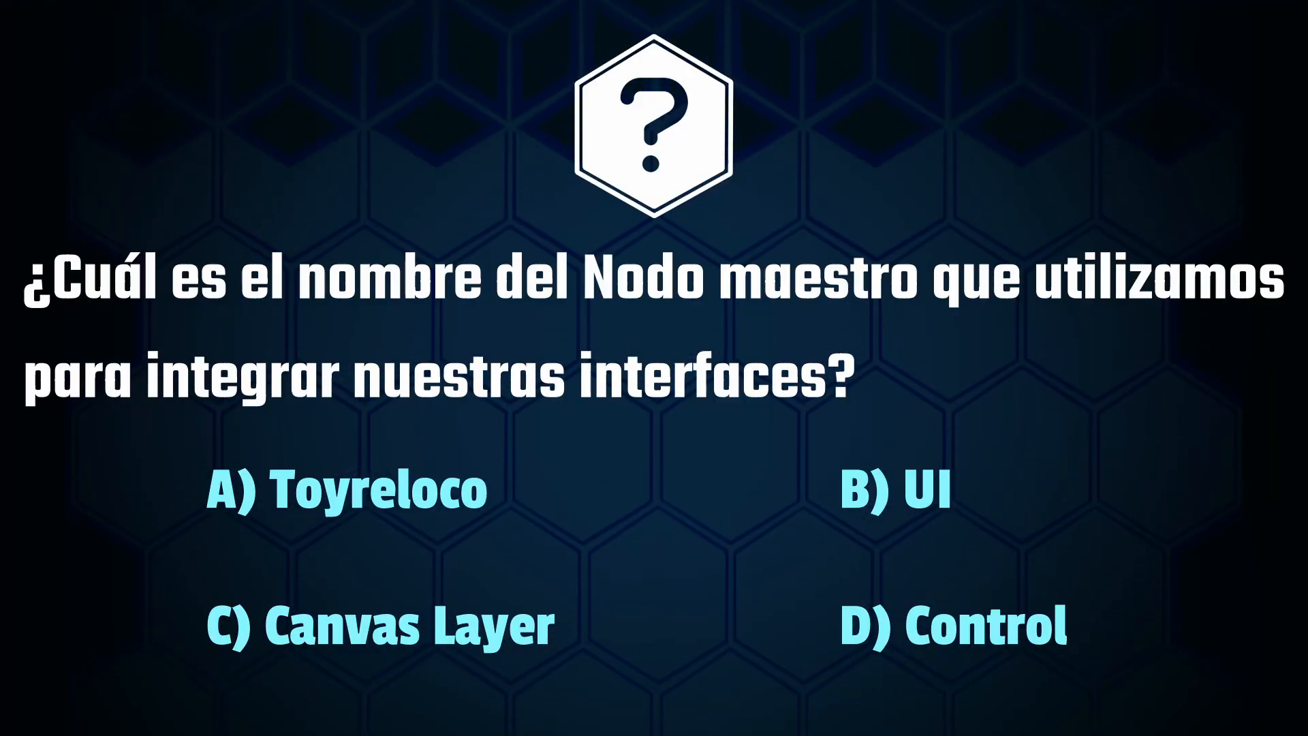